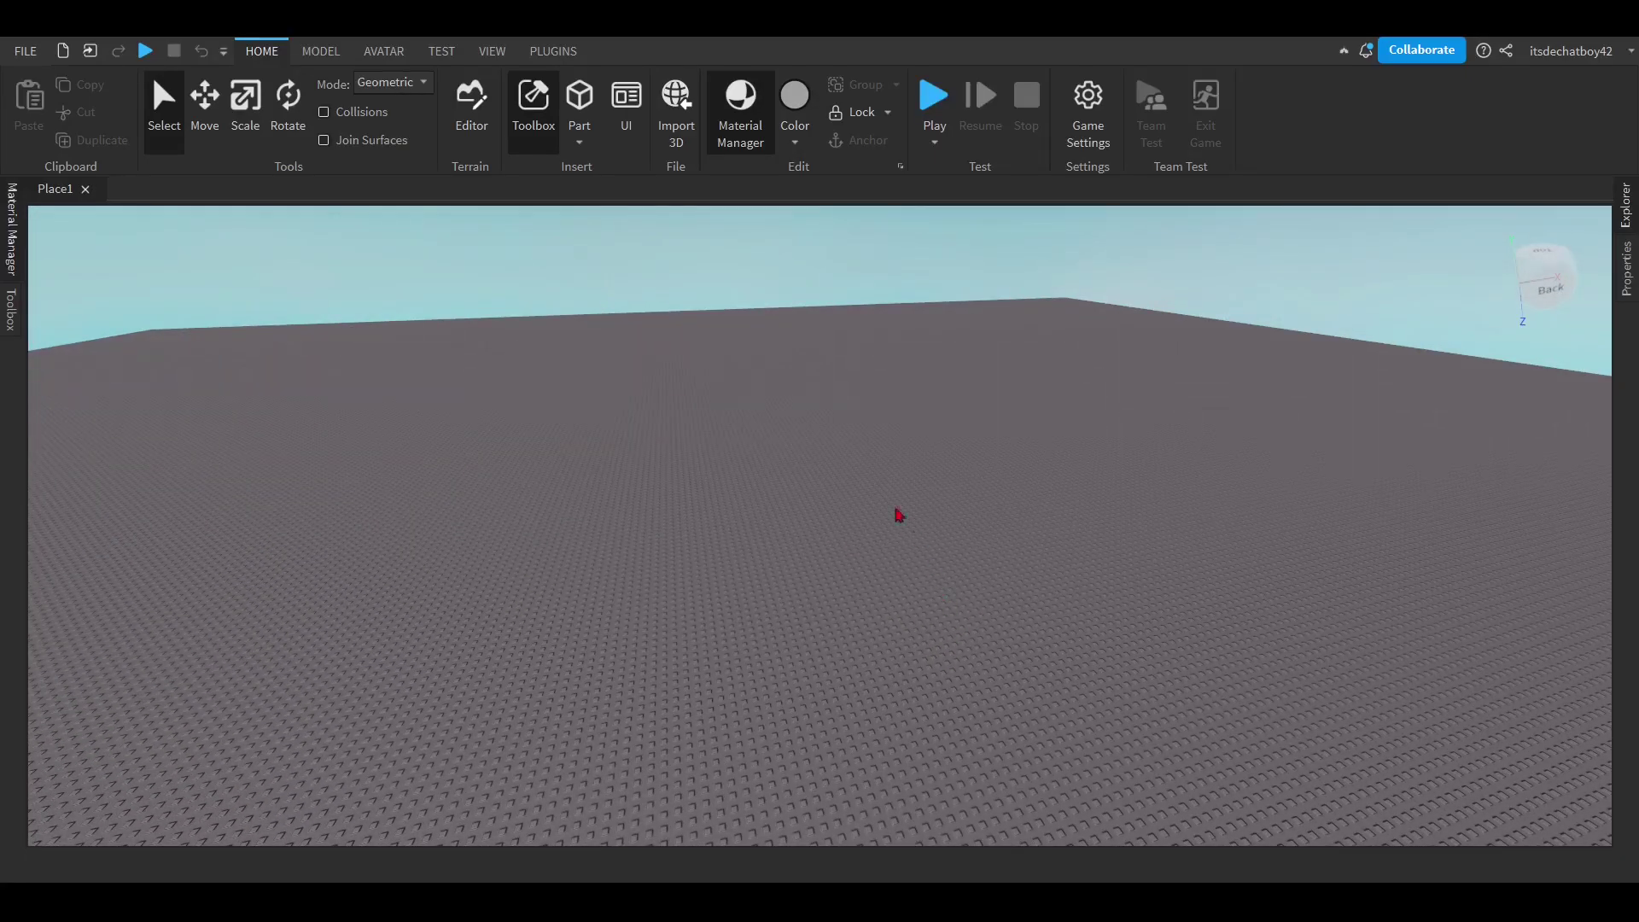
Examine the empty baseplate from a distance and up close.
key("w")
right_click_drag(858, 483, 911, 511)
scroll(860, 489, "down", 5)
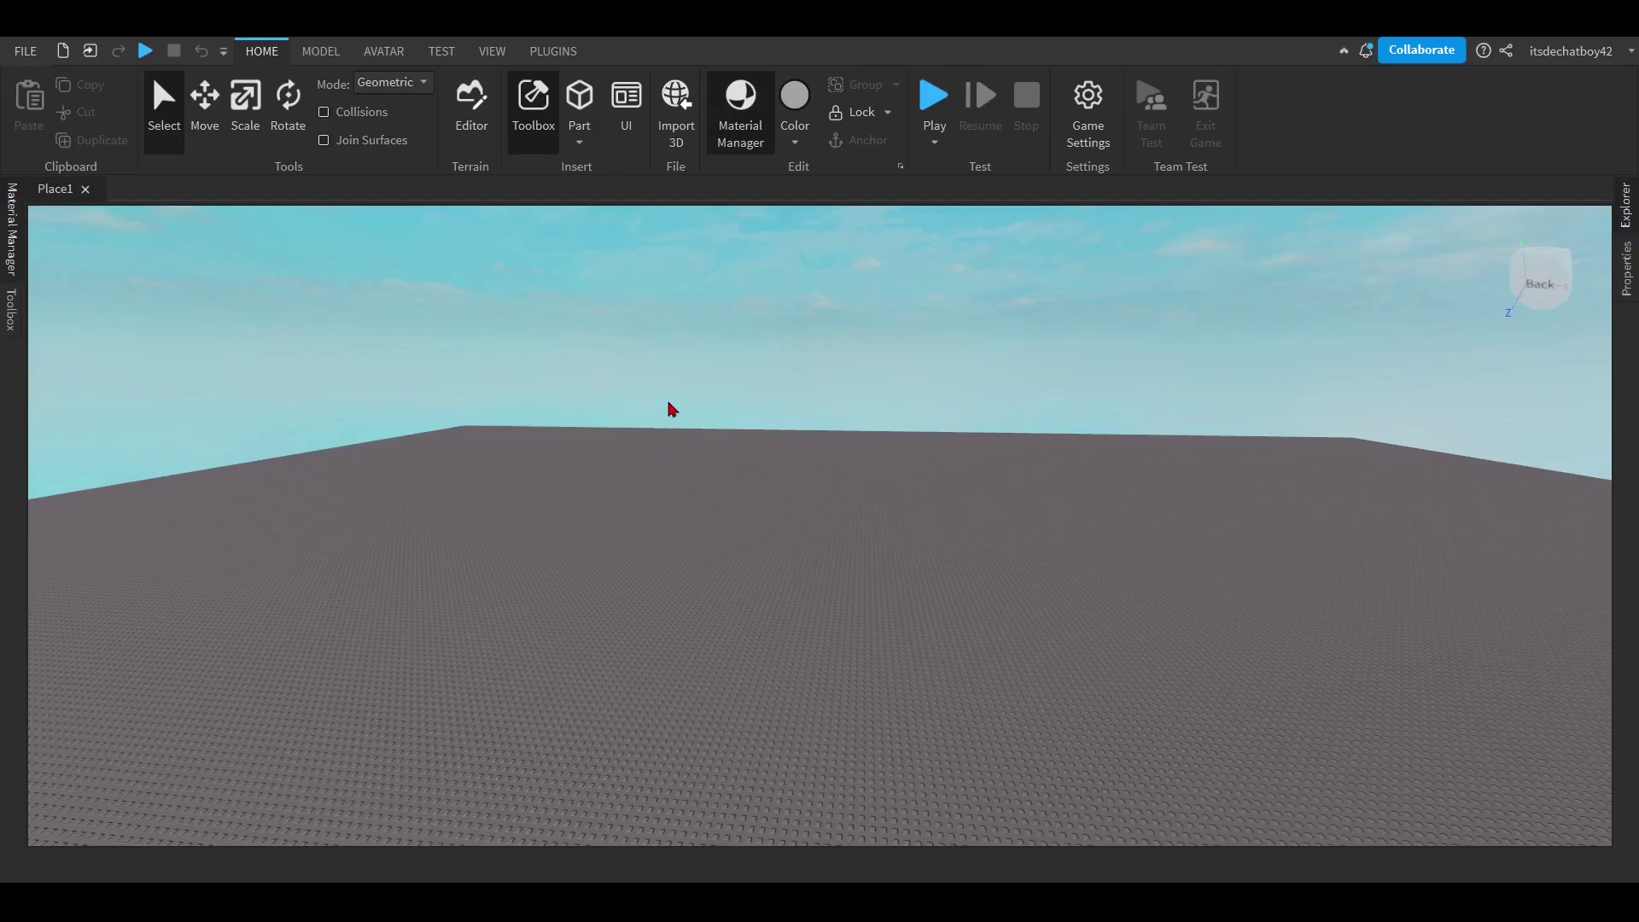
right_click_drag(670, 402, 823, 436)
scroll(860, 545, "down", 10)
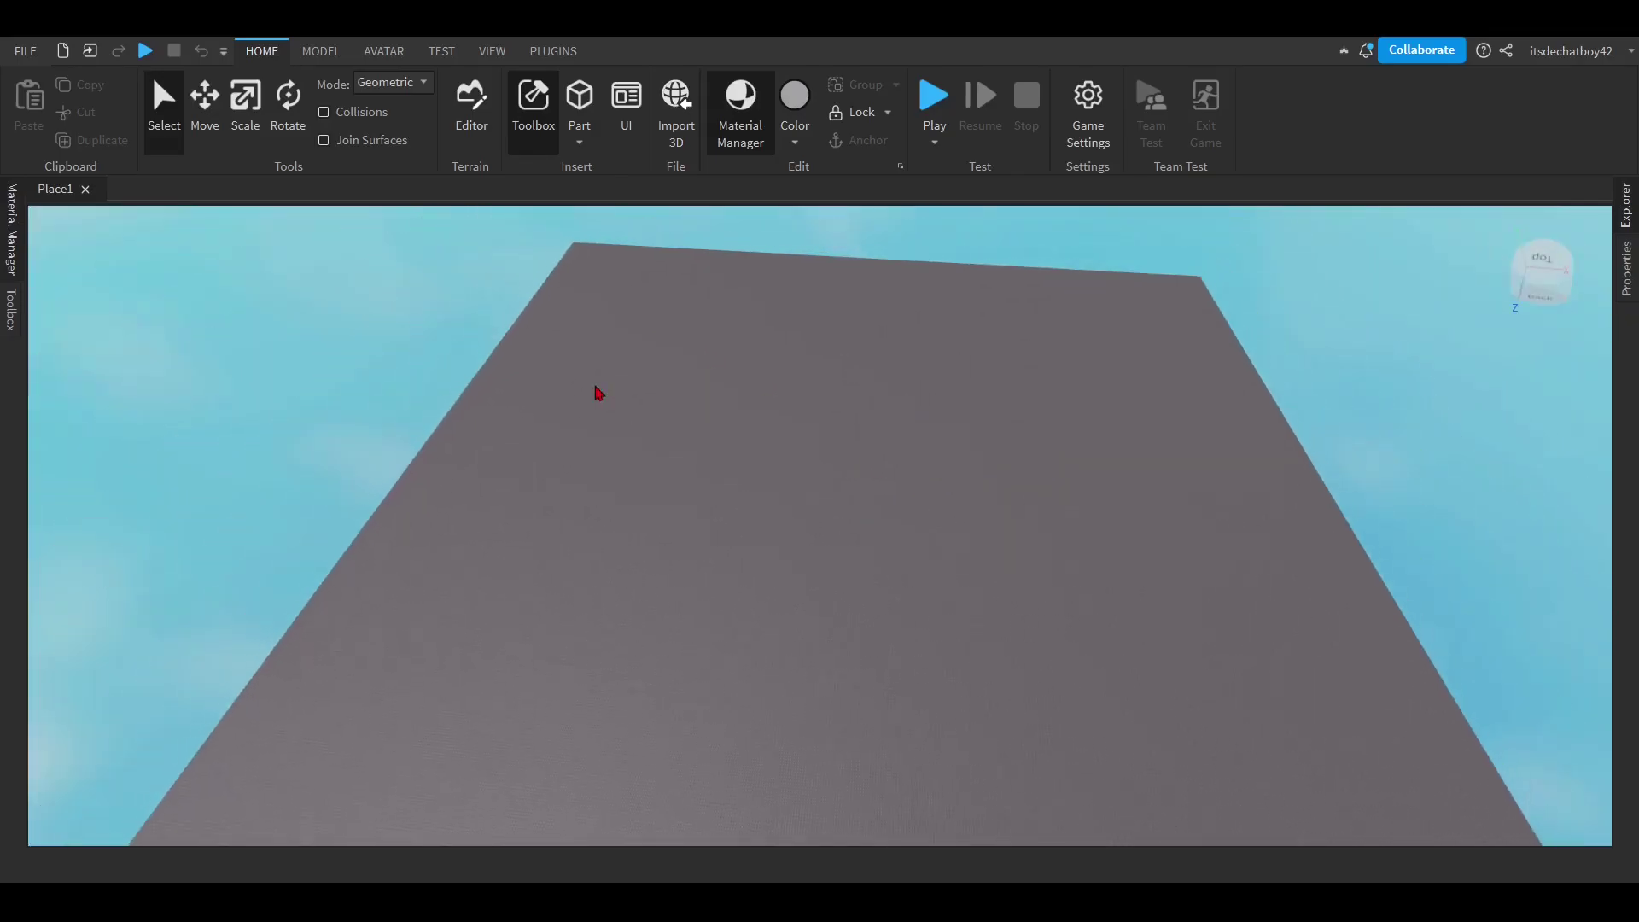
scroll(591, 393, "down", 5)
right_click_drag(494, 370, 494, 370)
scroll(422, 243, "down", 4)
left_click_drag(374, 228, 1032, 604)
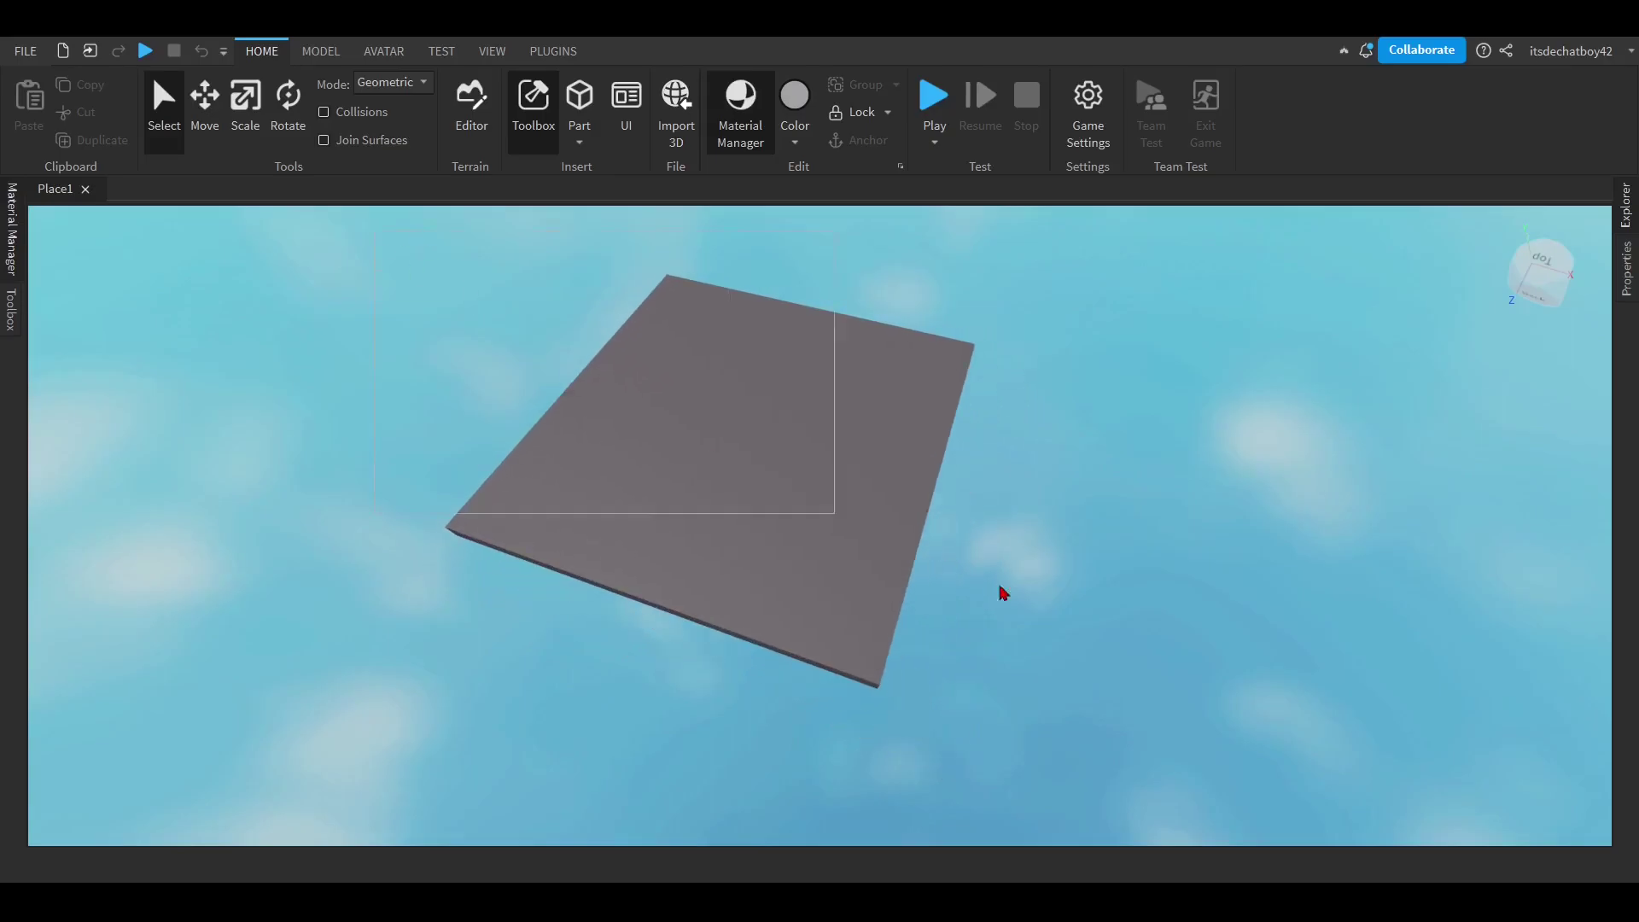
scroll(644, 367, "up", 10)
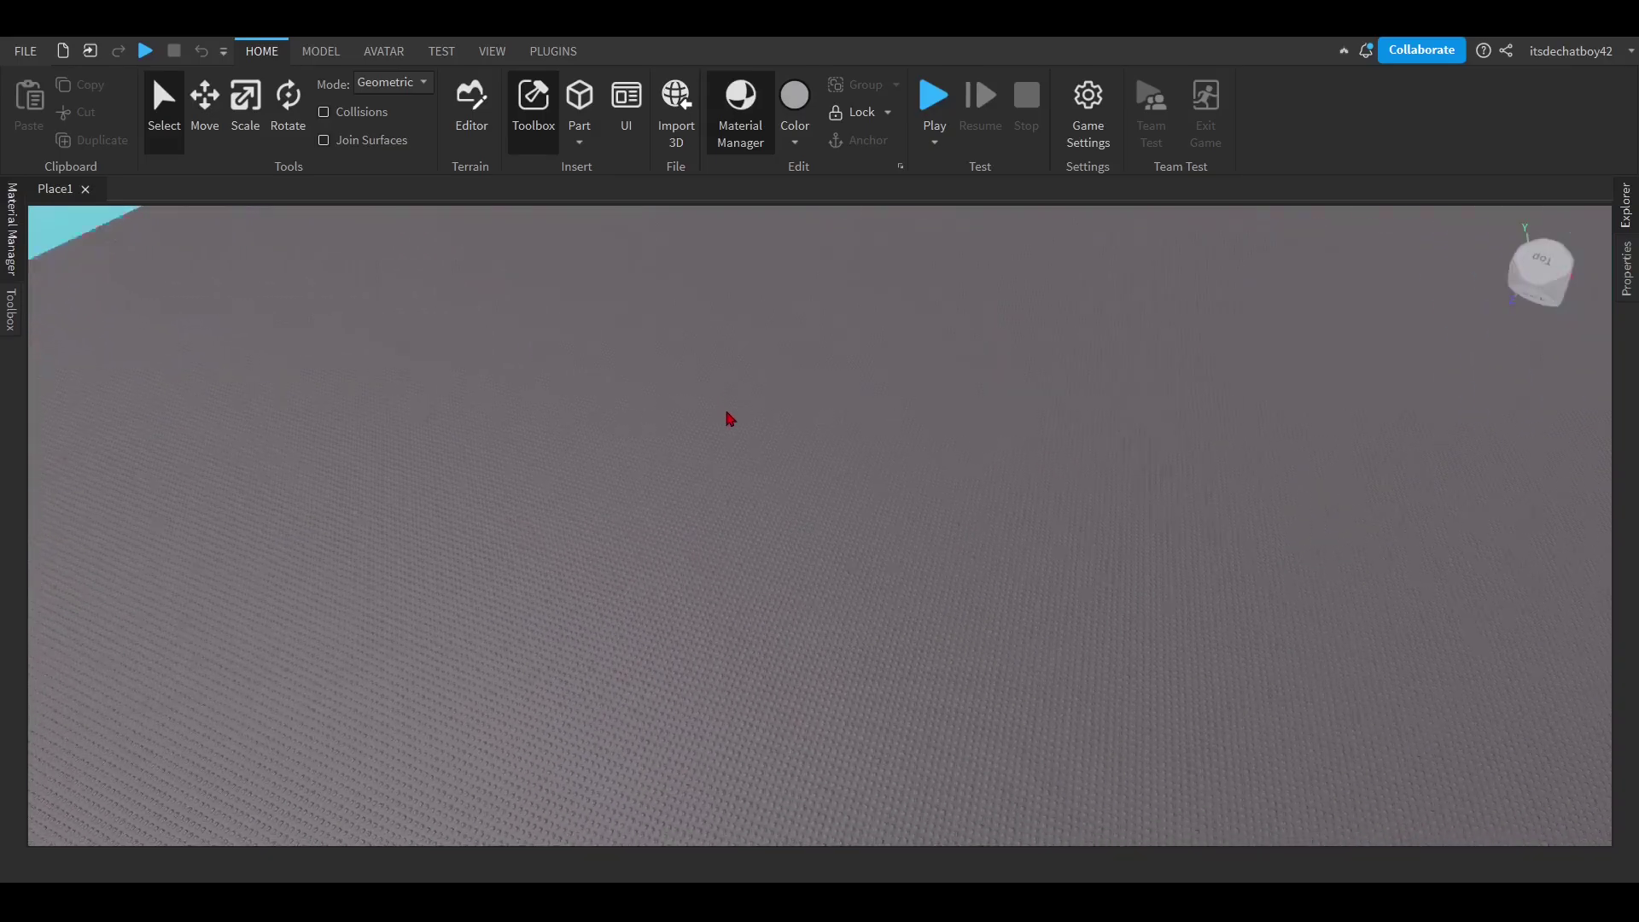
scroll(764, 433, "up", 10)
right_click_drag(763, 434, 767, 441)
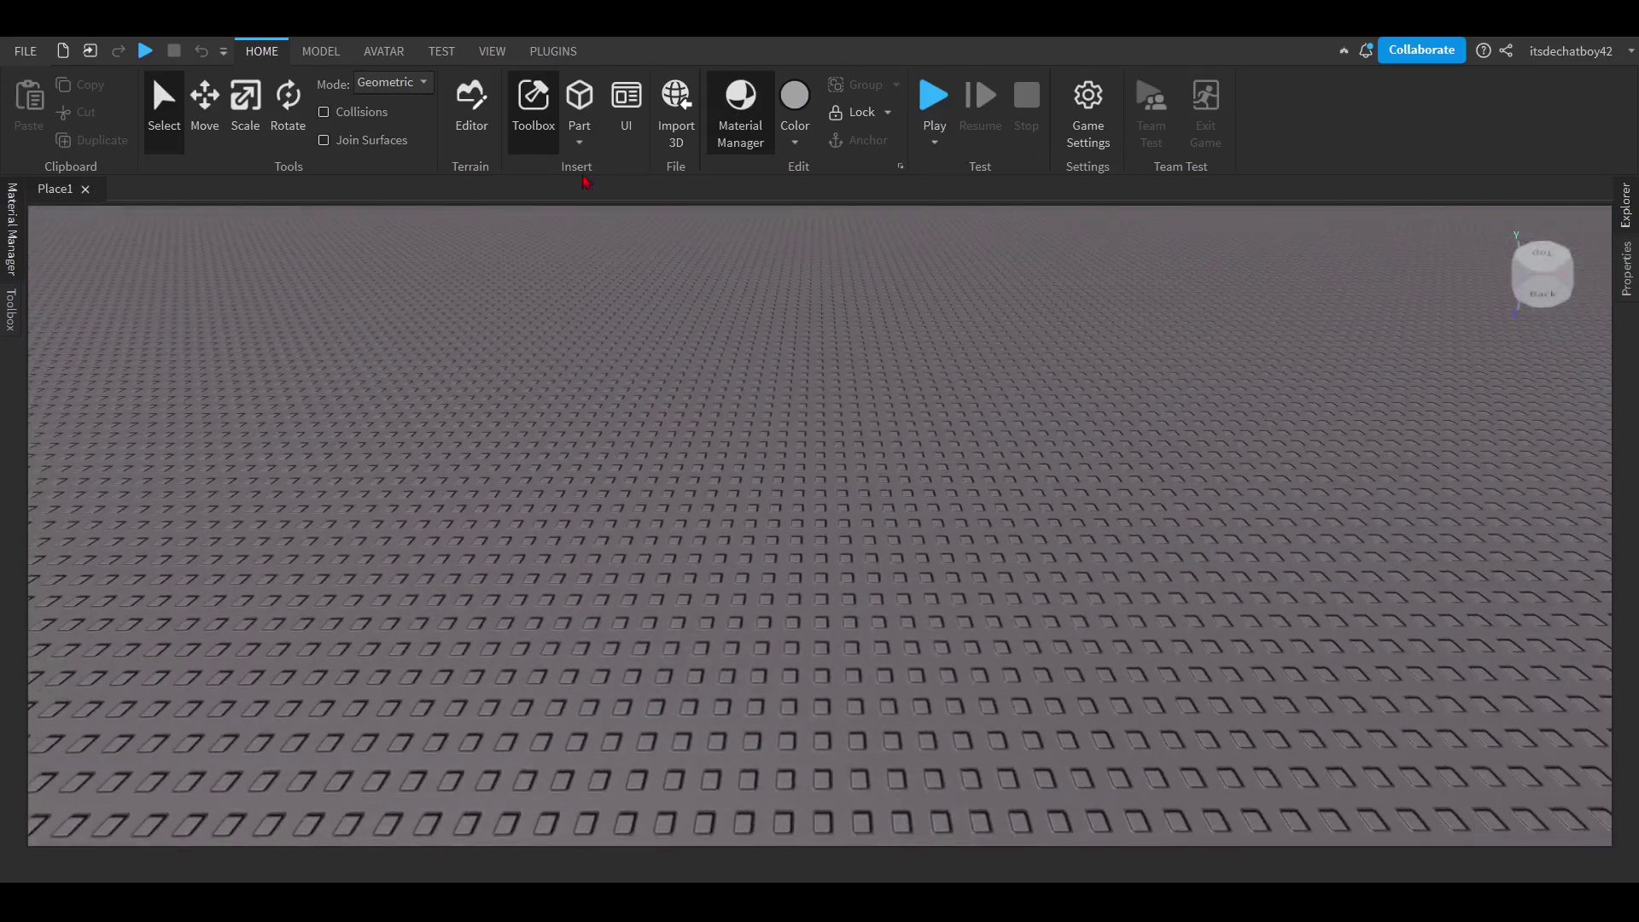
Insert a part on the baseplate and launch the Archimedes plugin for it.
key("f")
right_click_drag(626, 516, 765, 461)
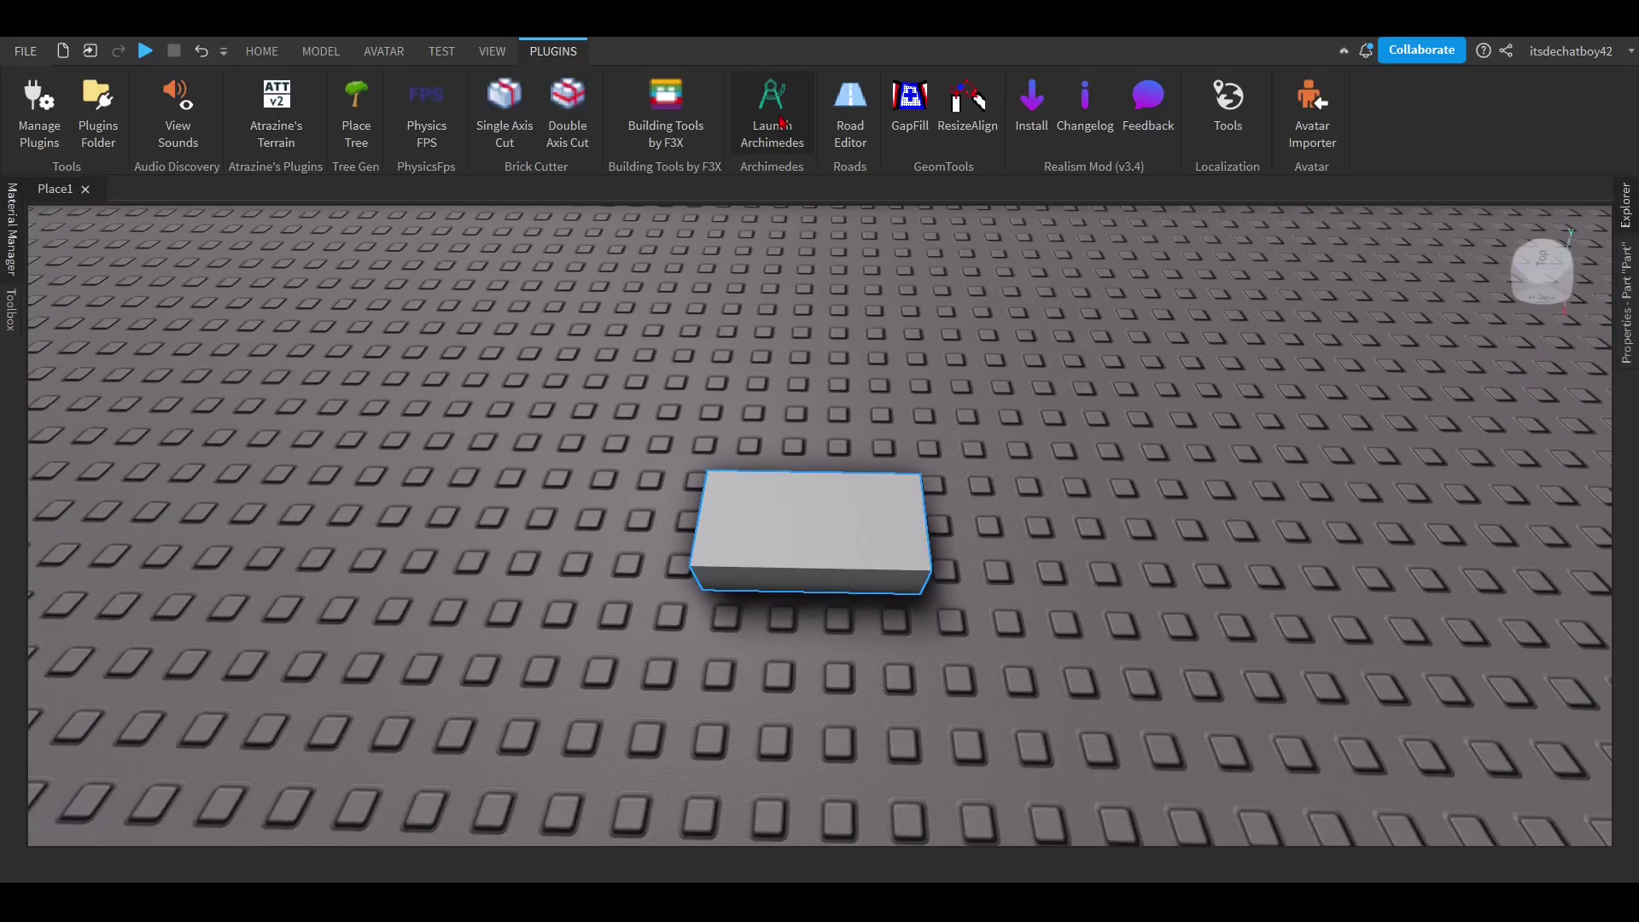
left_click(772, 111)
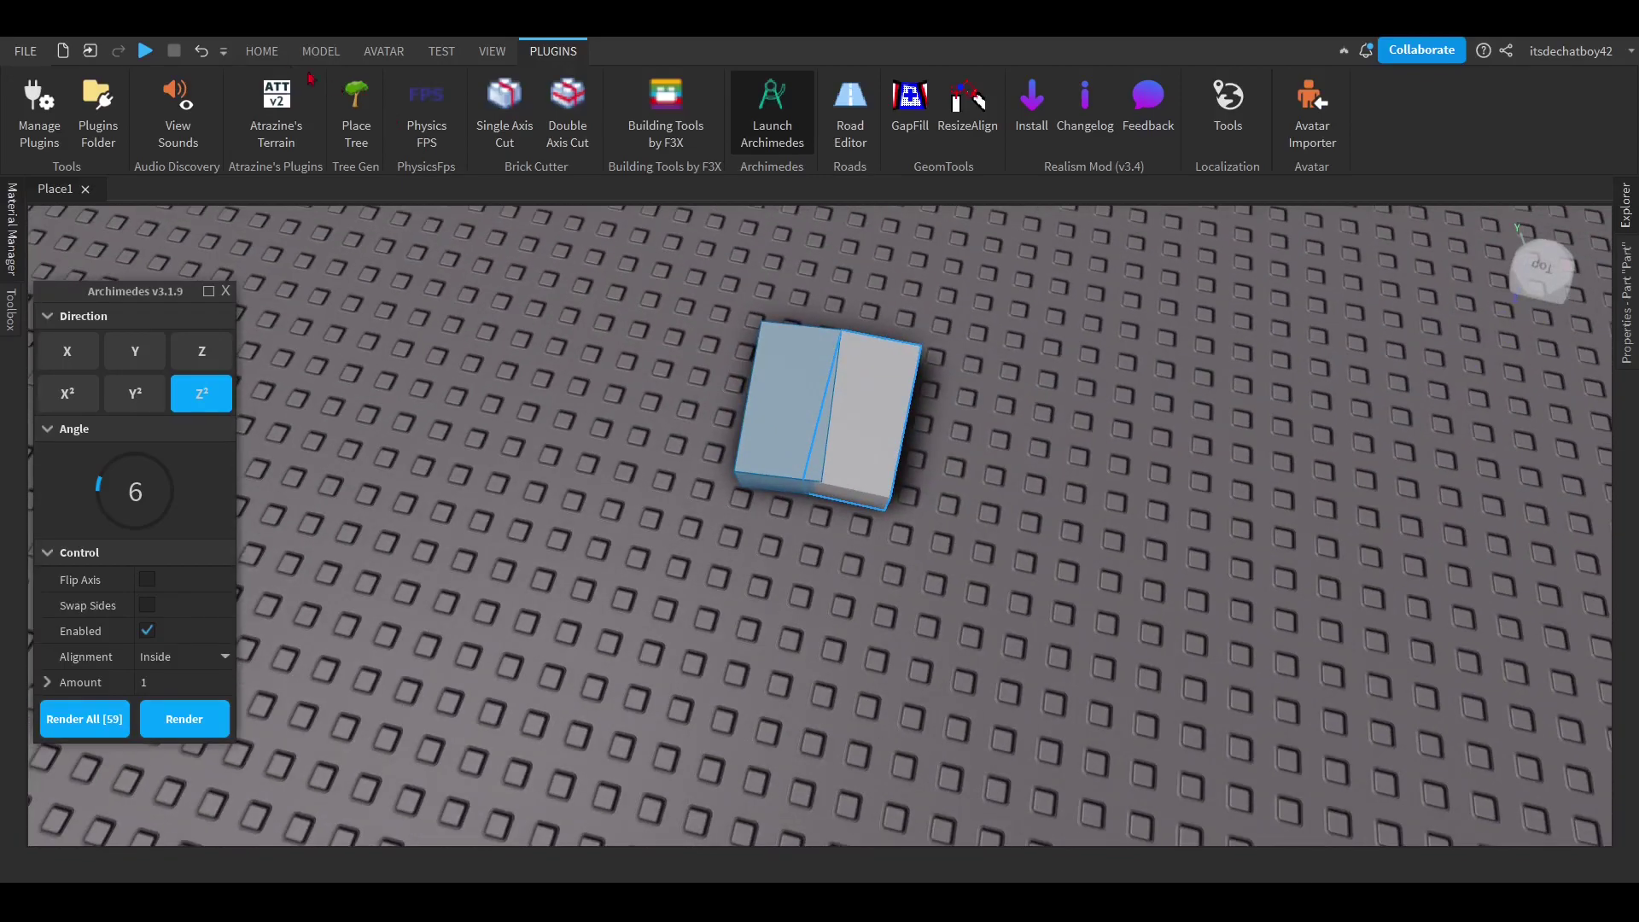
left_click(262, 51)
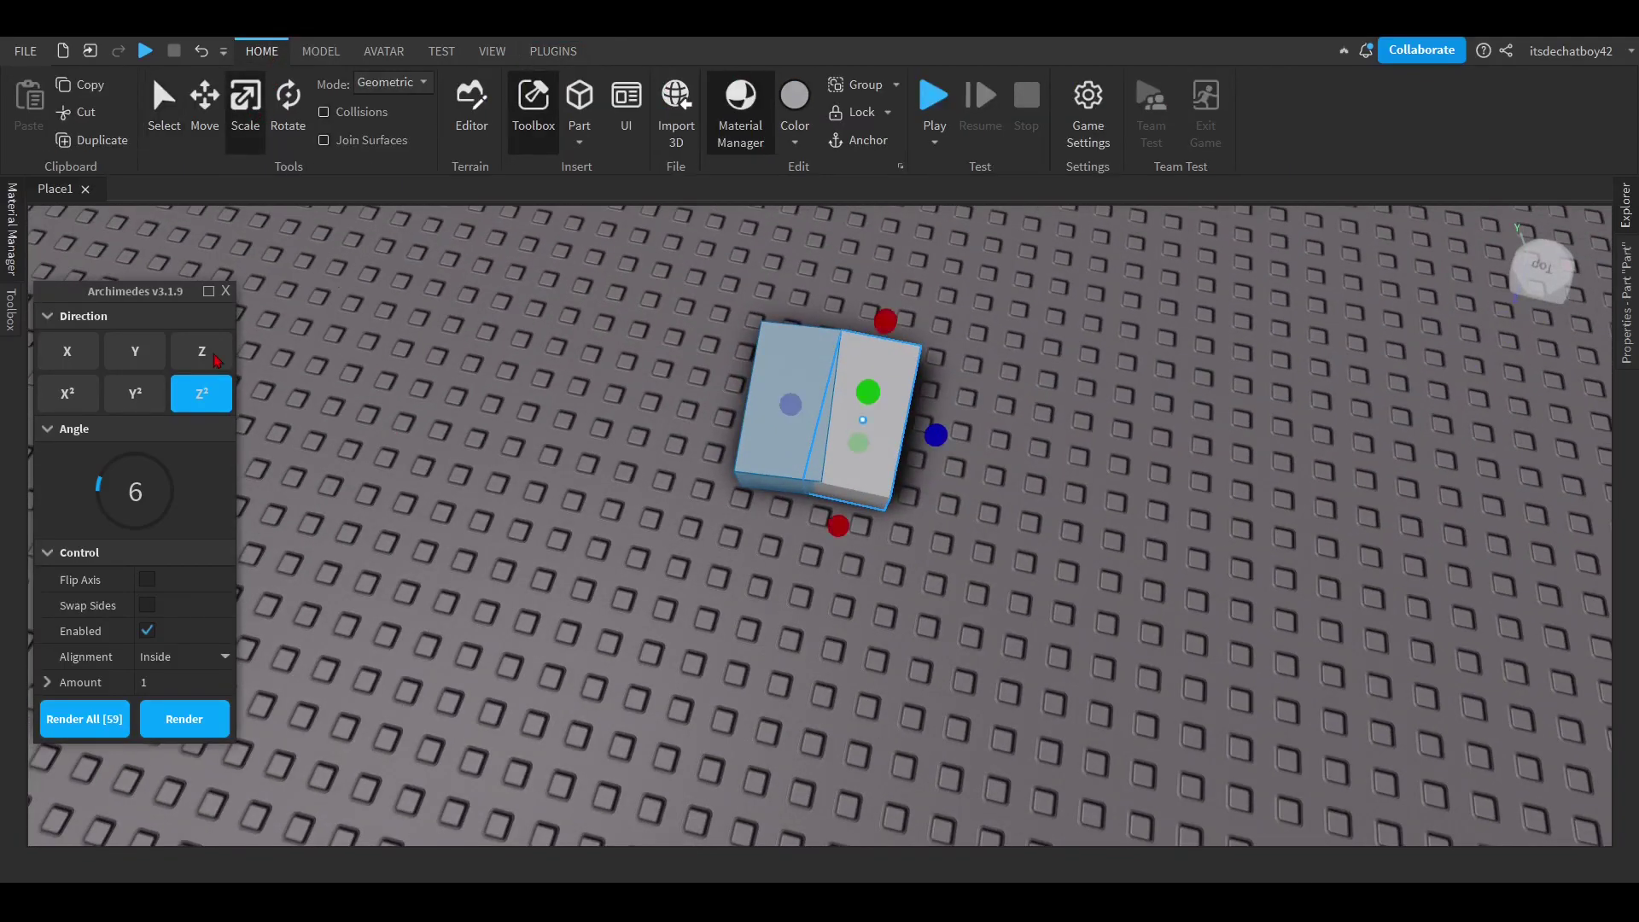
Scale the part into a long, narrow strip and set the Archimedes angle to 3.
left_click_drag(770, 393, 576, 354)
scroll(871, 533, "down", 3)
left_click(853, 732)
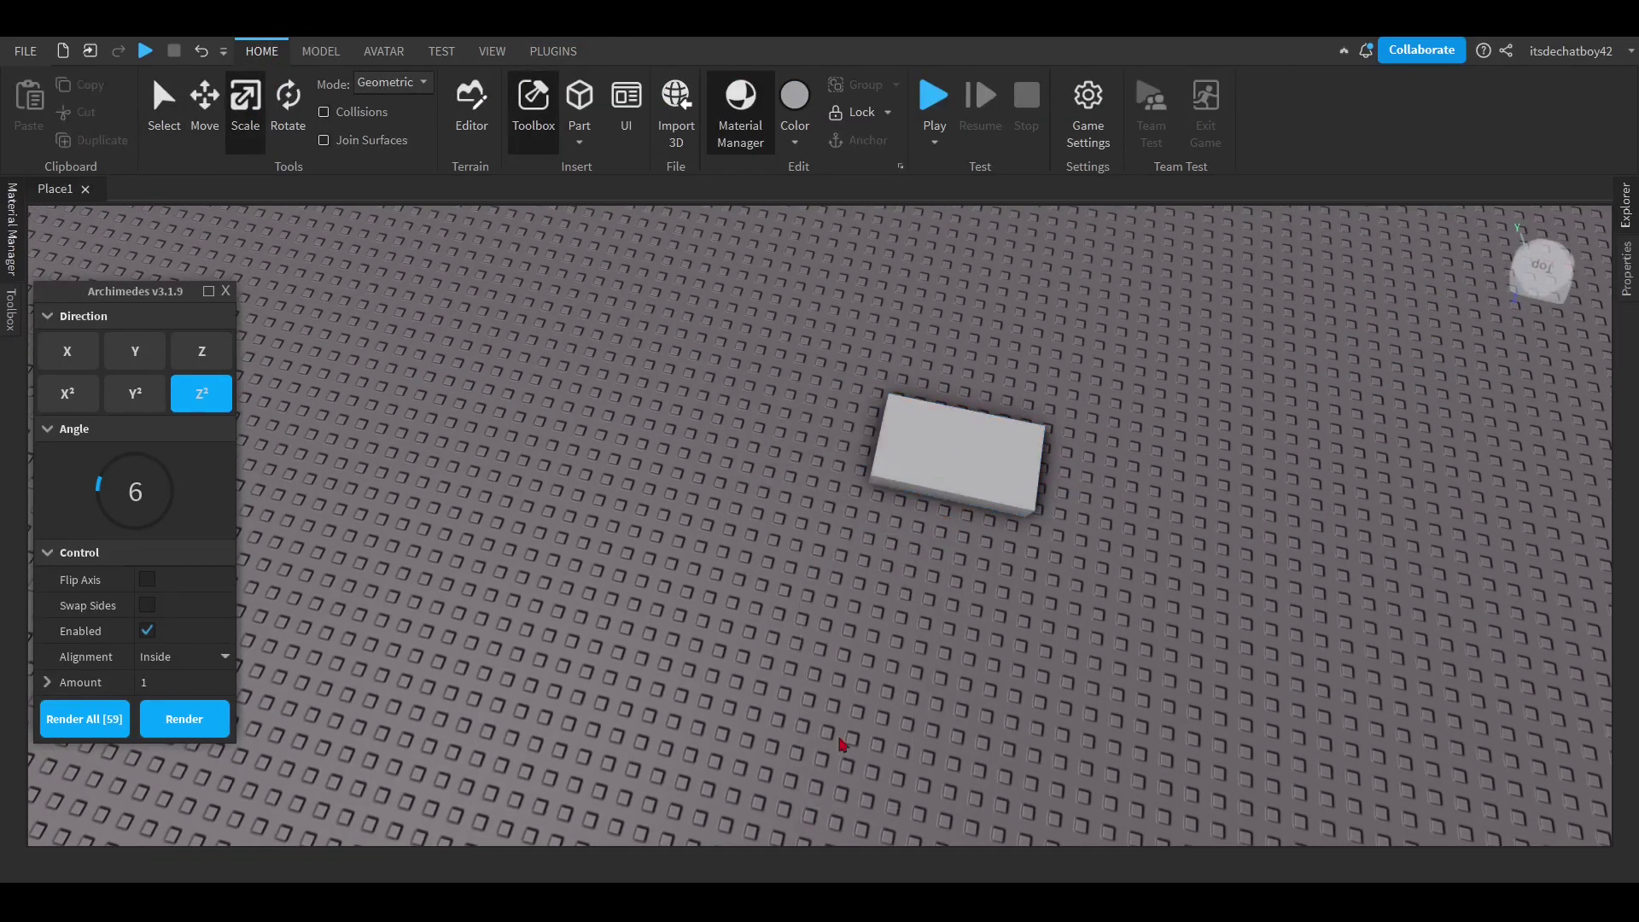
left_click_drag(943, 530, 905, 735)
scroll(888, 649, "down", 3)
left_click_drag(808, 572, 606, 533)
right_click_drag(648, 540, 683, 545)
left_click_drag(784, 509, 979, 578)
right_click_drag(979, 578, 285, 518)
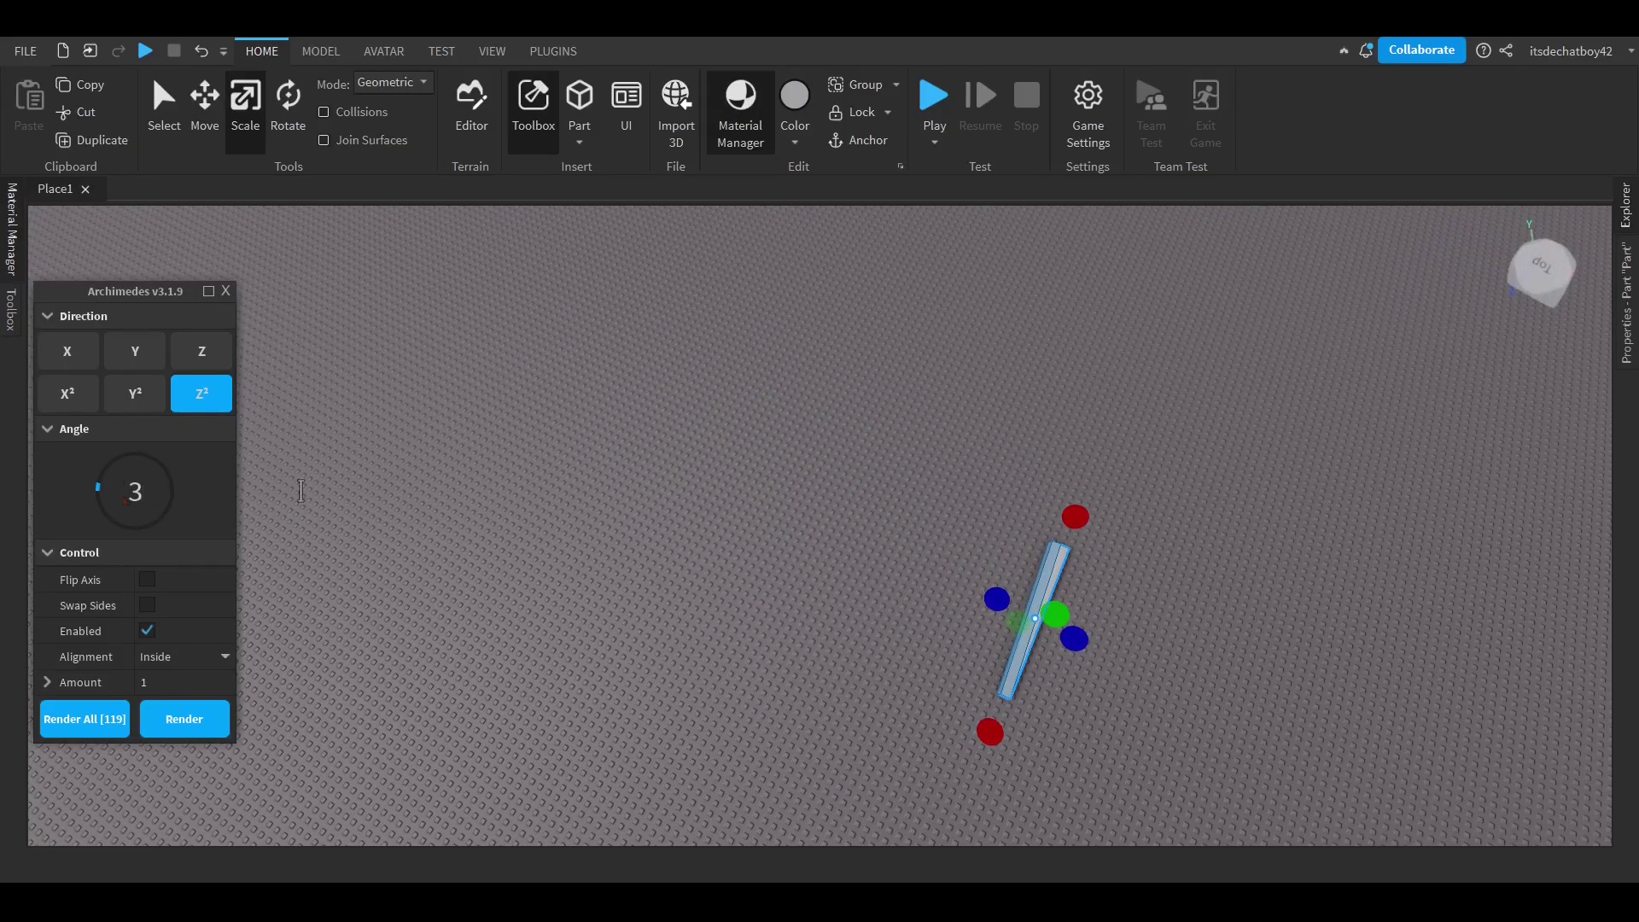
Render a series of consecutive Archimedes segments from the part to form a gentle curve.
right_click_drag(989, 596, 871, 566)
left_click(192, 722)
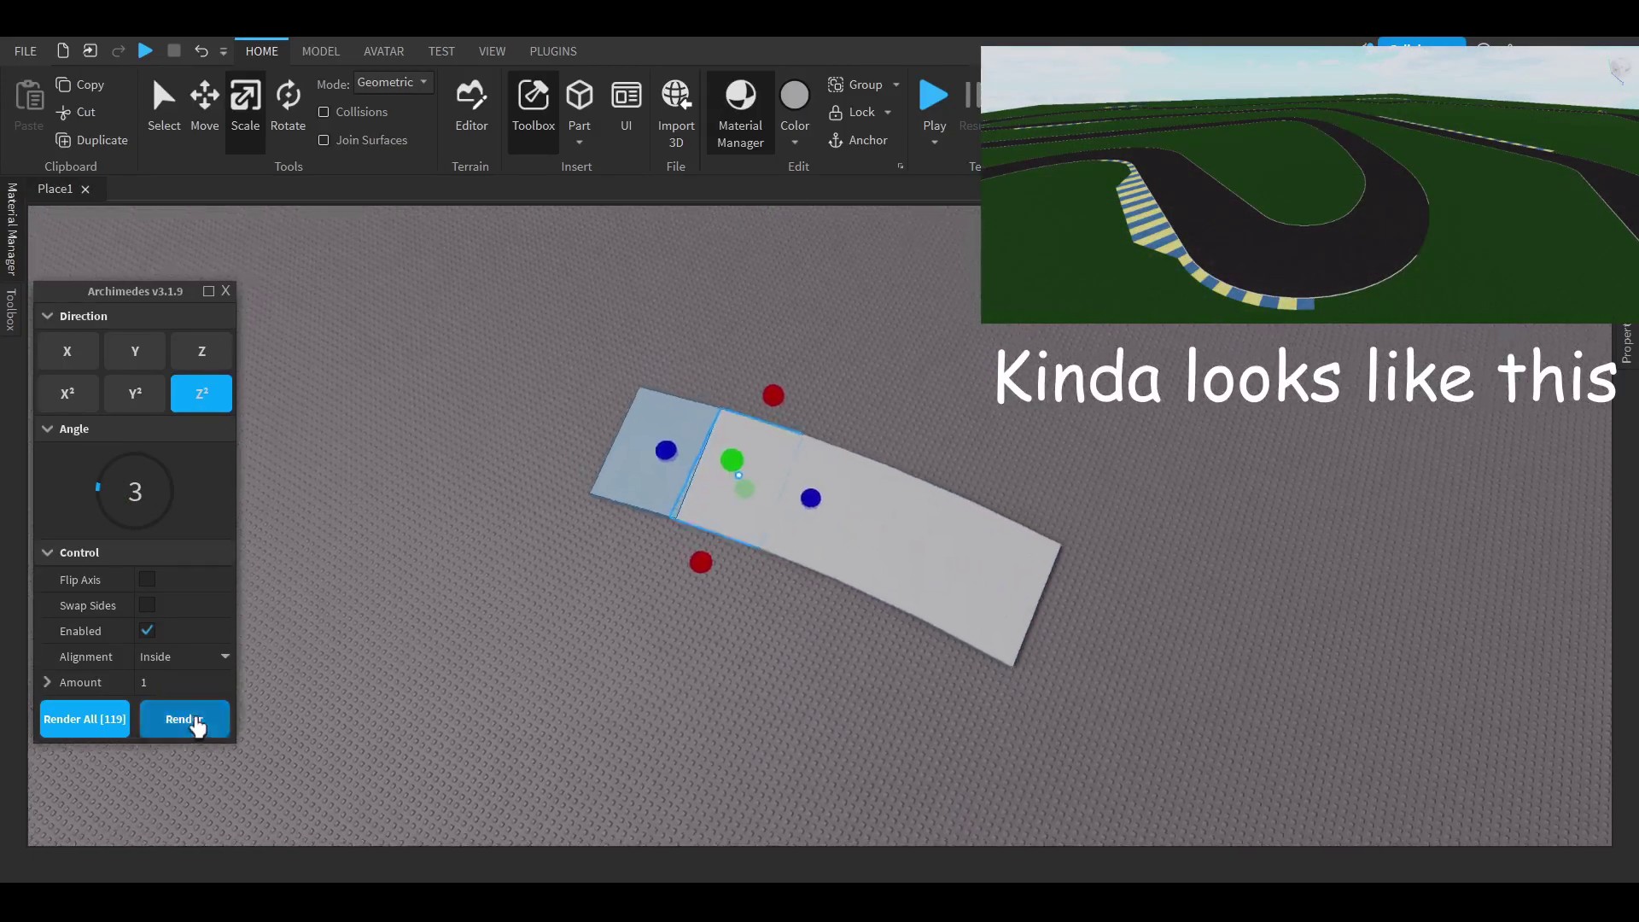
left_click(206, 720)
left_click(206, 719)
left_click(205, 719)
left_click(205, 721)
left_click(205, 720)
Delete the rendered curve segments.
right_click_drag(965, 529, 576, 394)
key("Delete")
left_click(979, 647)
key("Delete")
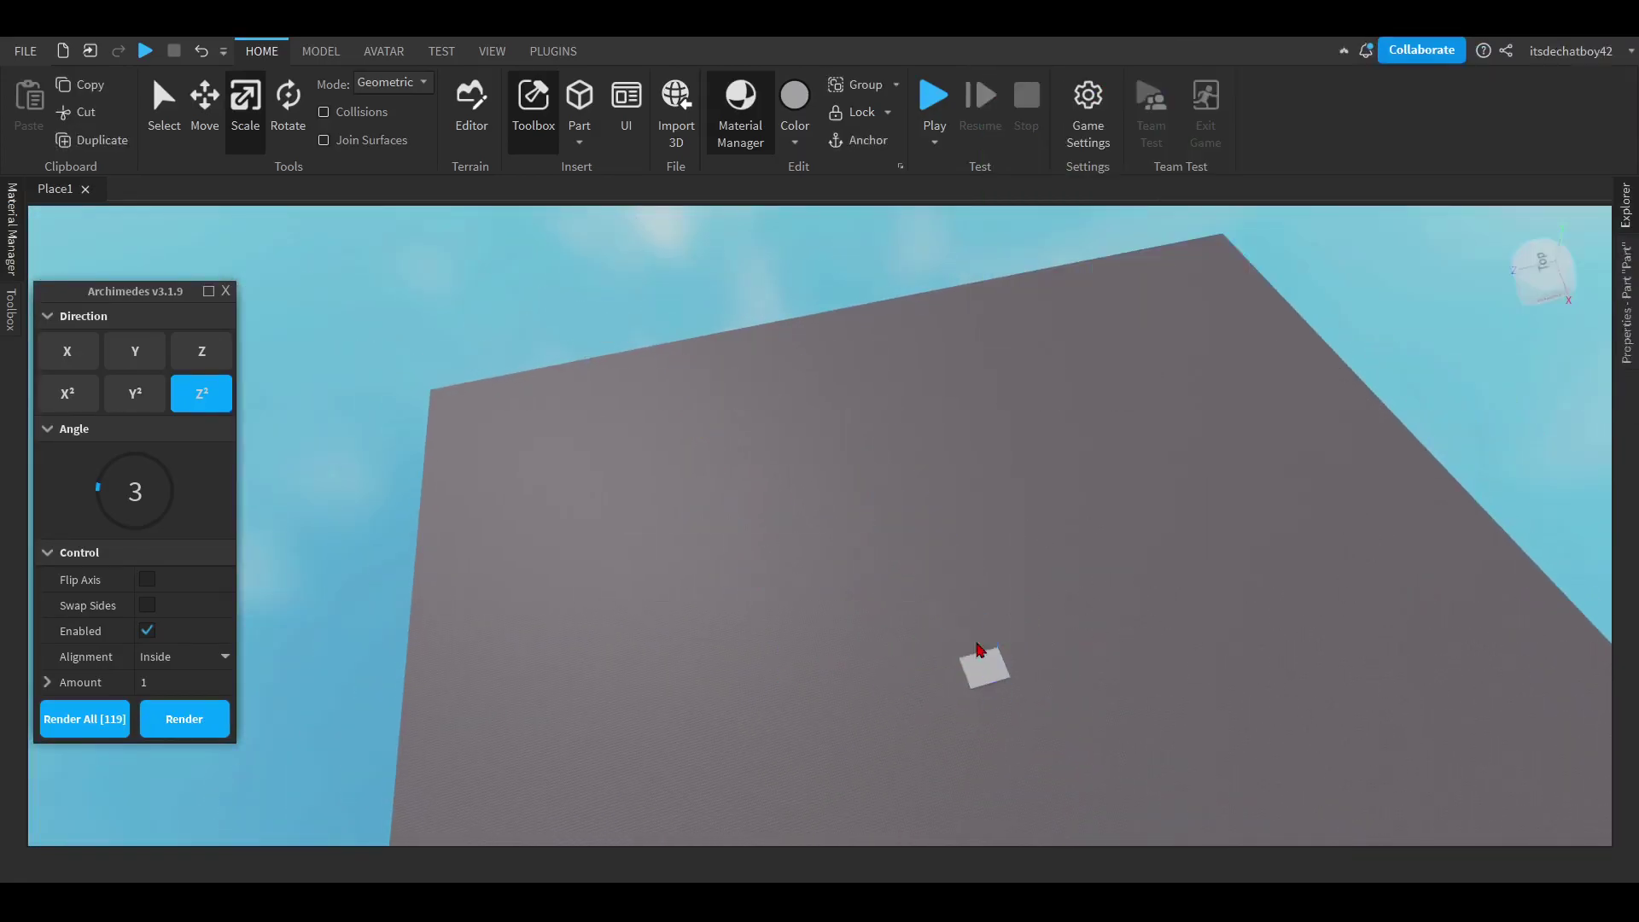
Close Archimedes and launch Building Tools by F3X with the slab selected.
key("f")
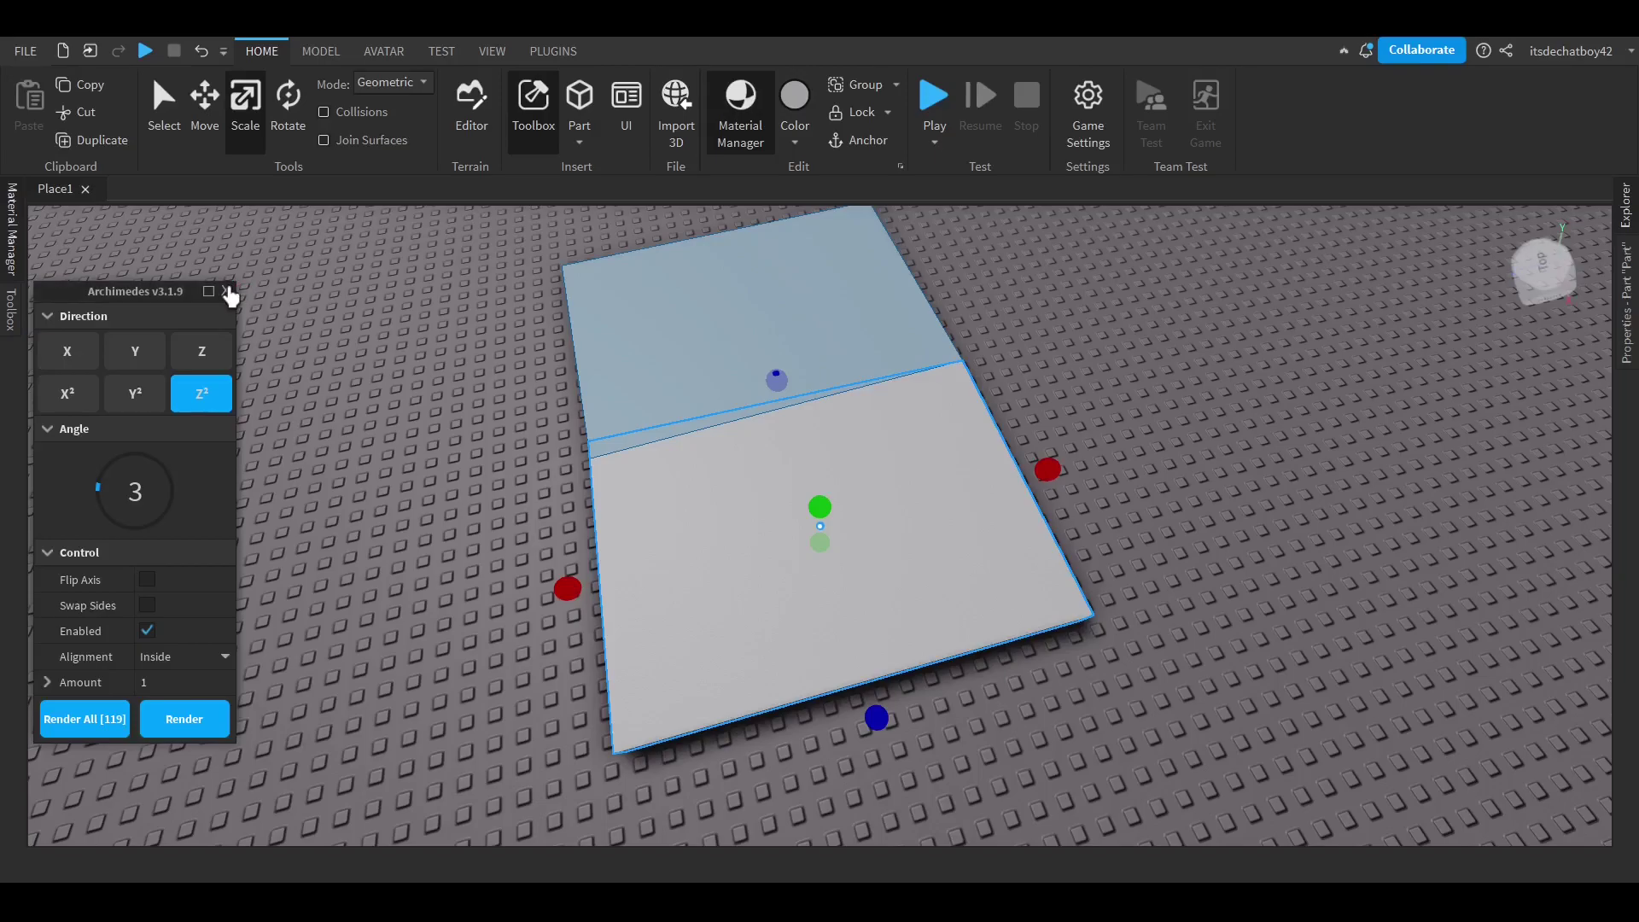
left_click(226, 292)
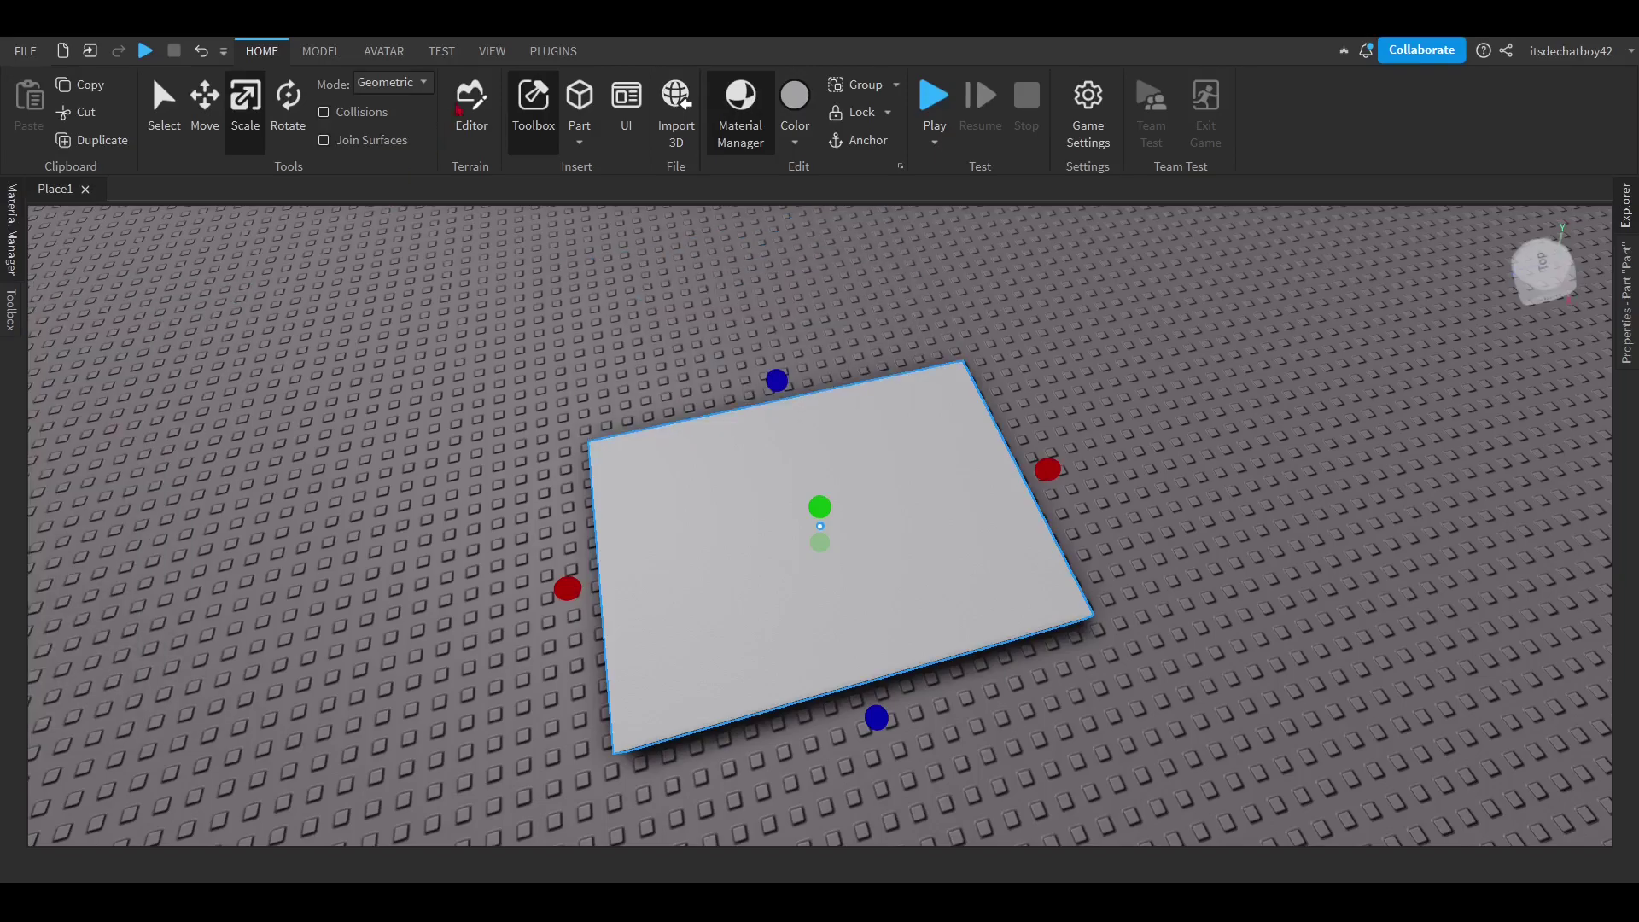
left_click(551, 52)
right_click_drag(730, 387, 1195, 359)
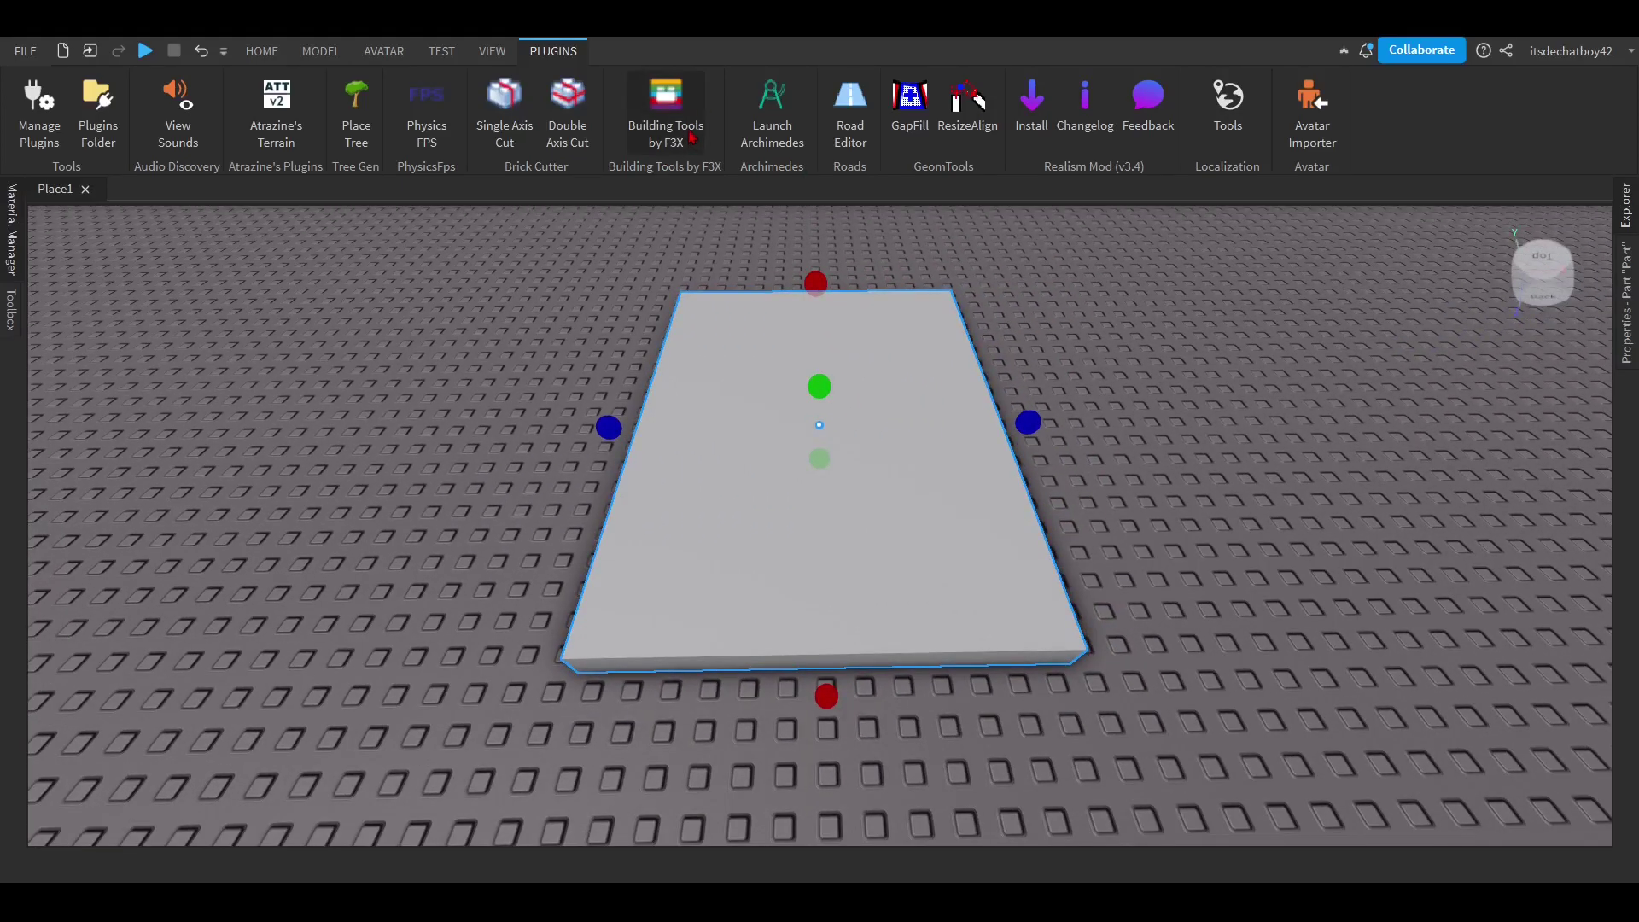
left_click(666, 107)
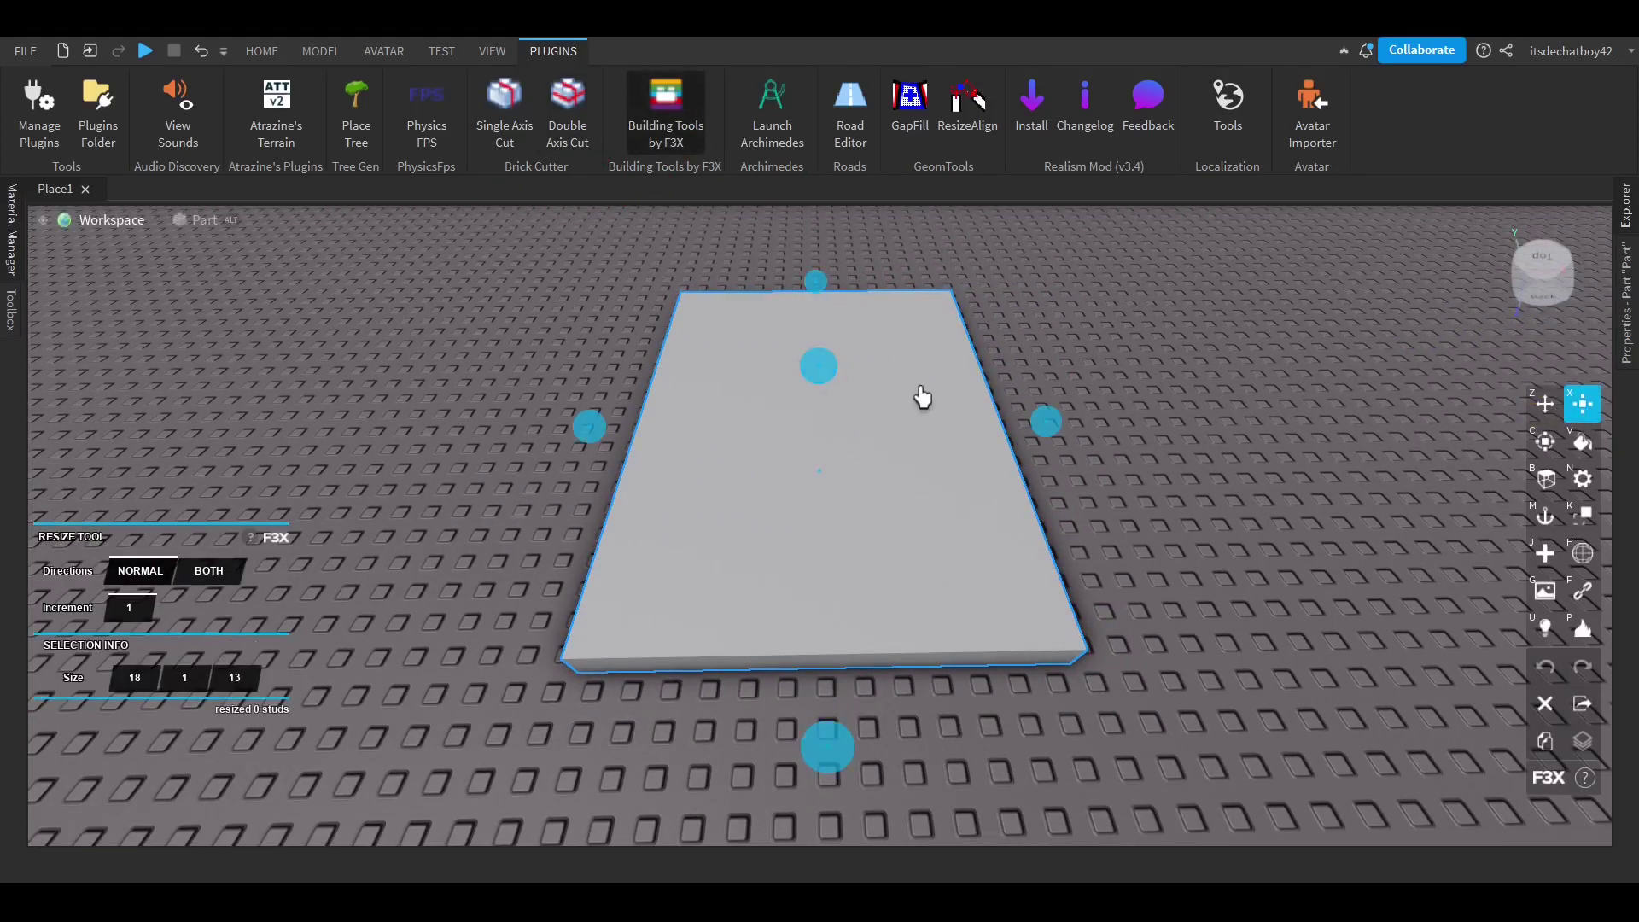
Clone the slab in F3X and move the copy 18 studs so both lie end to end, then close F3X.
scroll(689, 373, "down", 3)
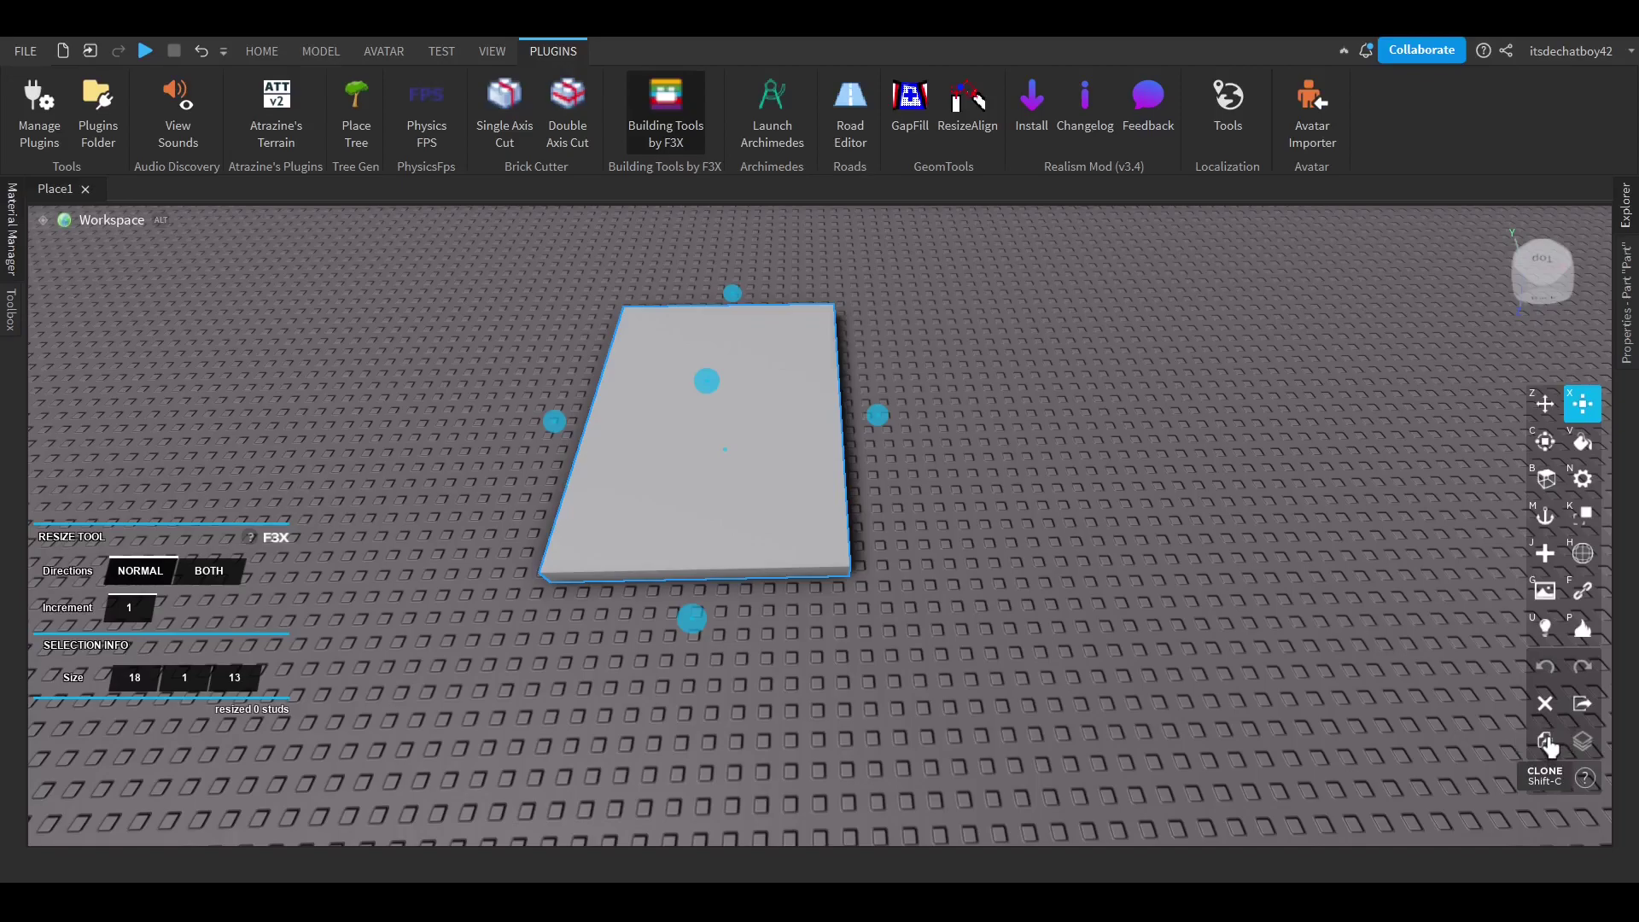
key("d")
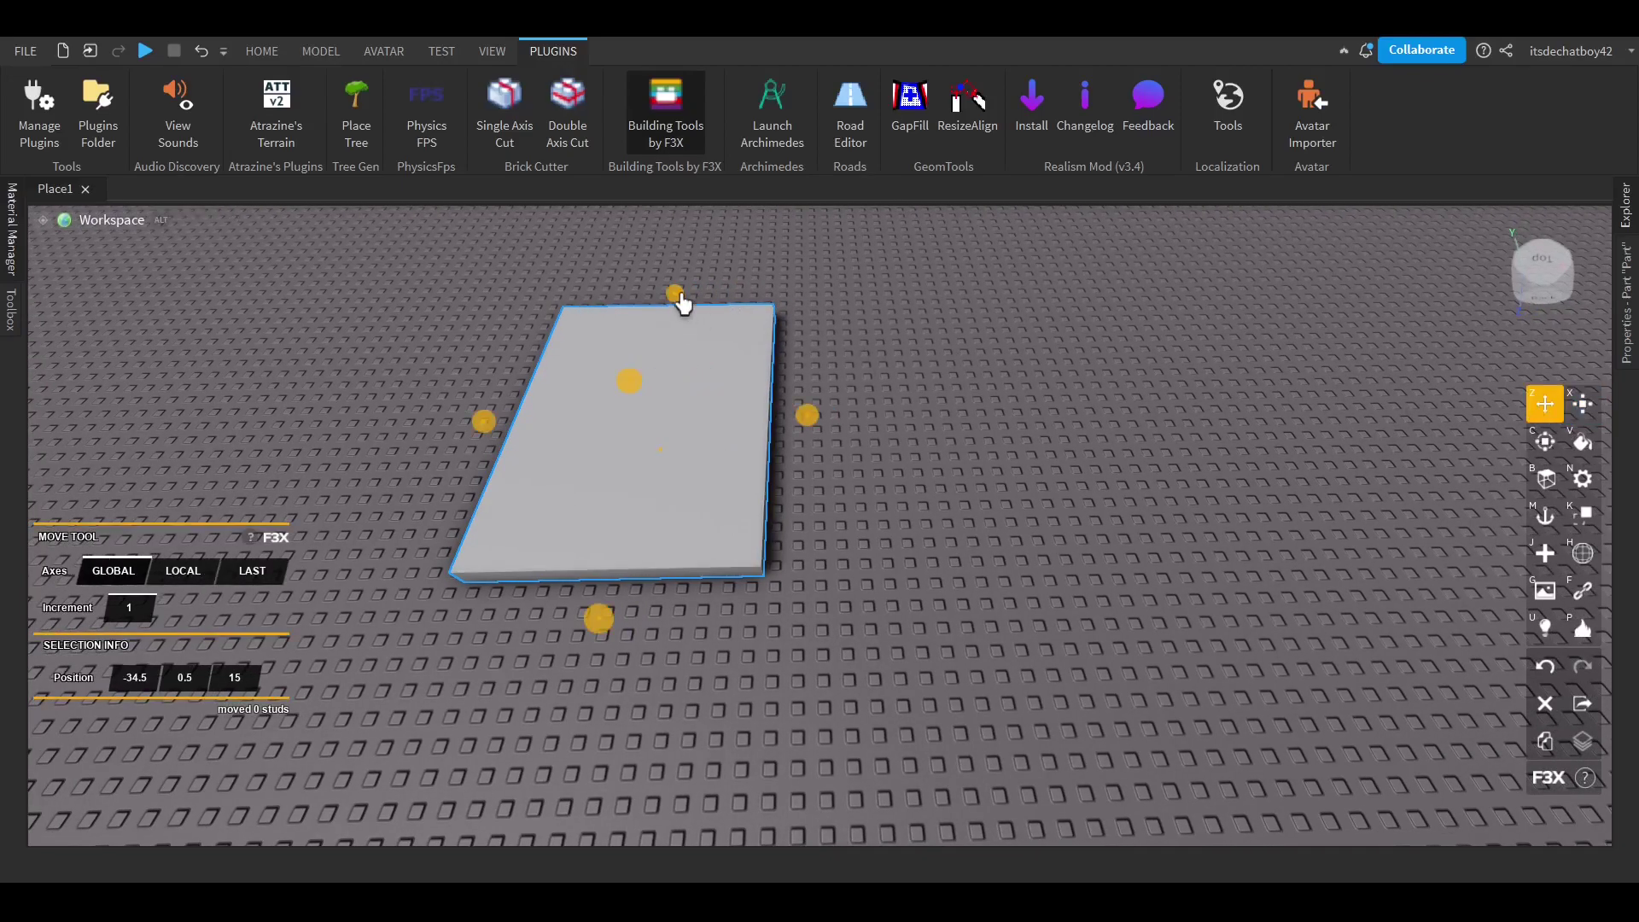
left_click_drag(675, 294, 685, 499)
left_click(679, 126)
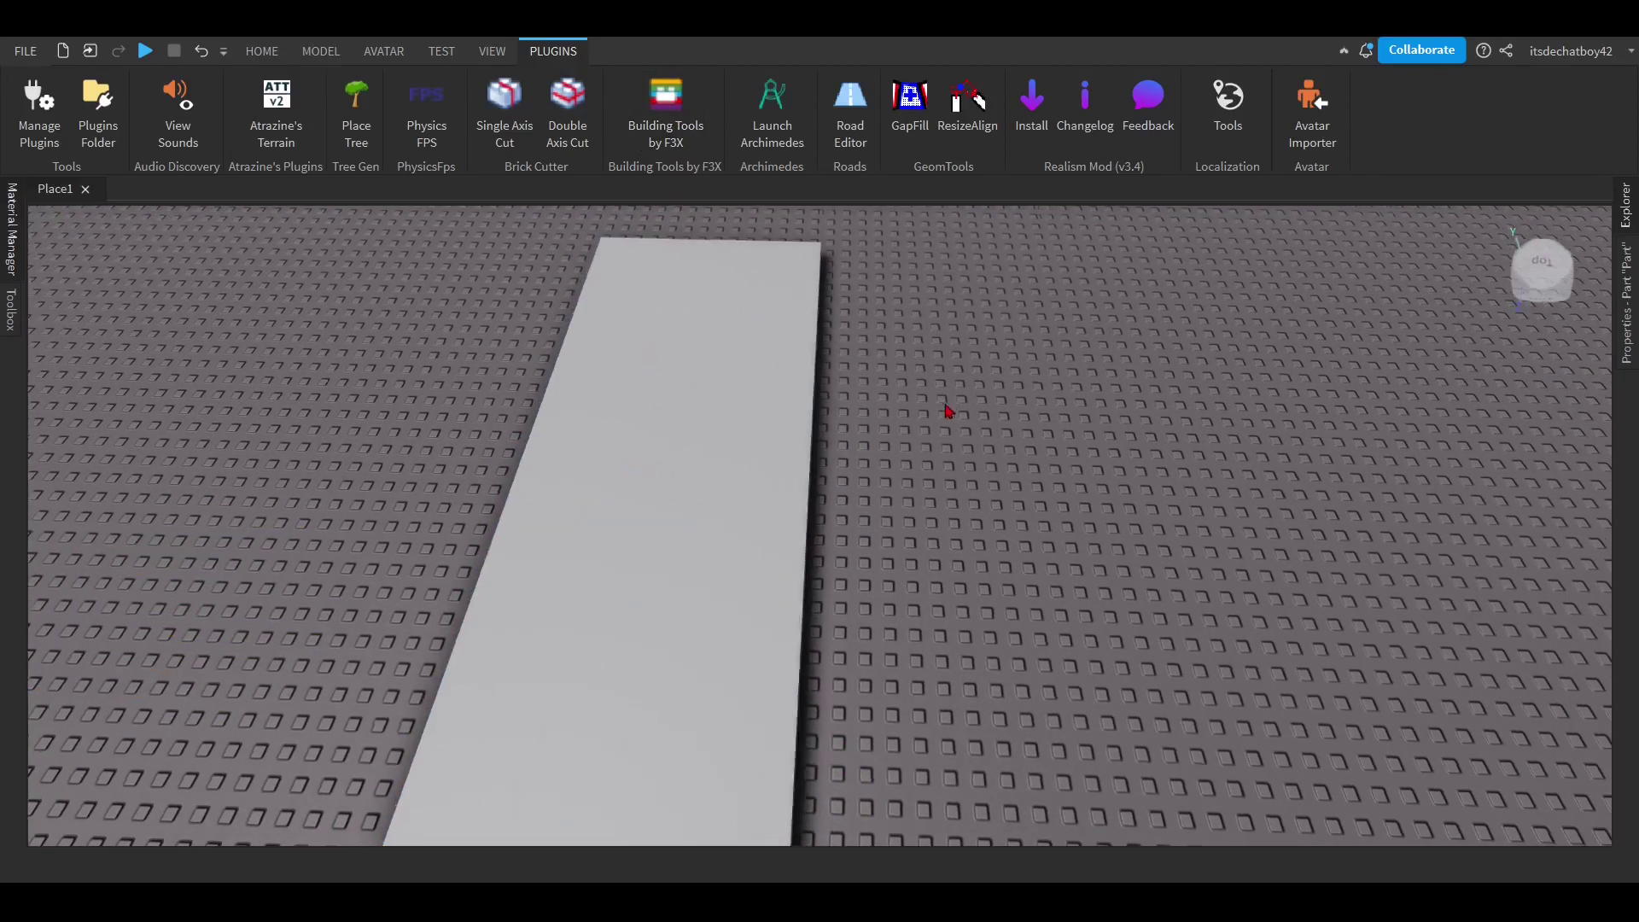
Try to resize both slabs together with the Studio Scale tool.
scroll(1123, 556, "down", 5)
left_click(871, 461)
scroll(848, 446, "up", 5)
scroll(847, 447, "down", 5)
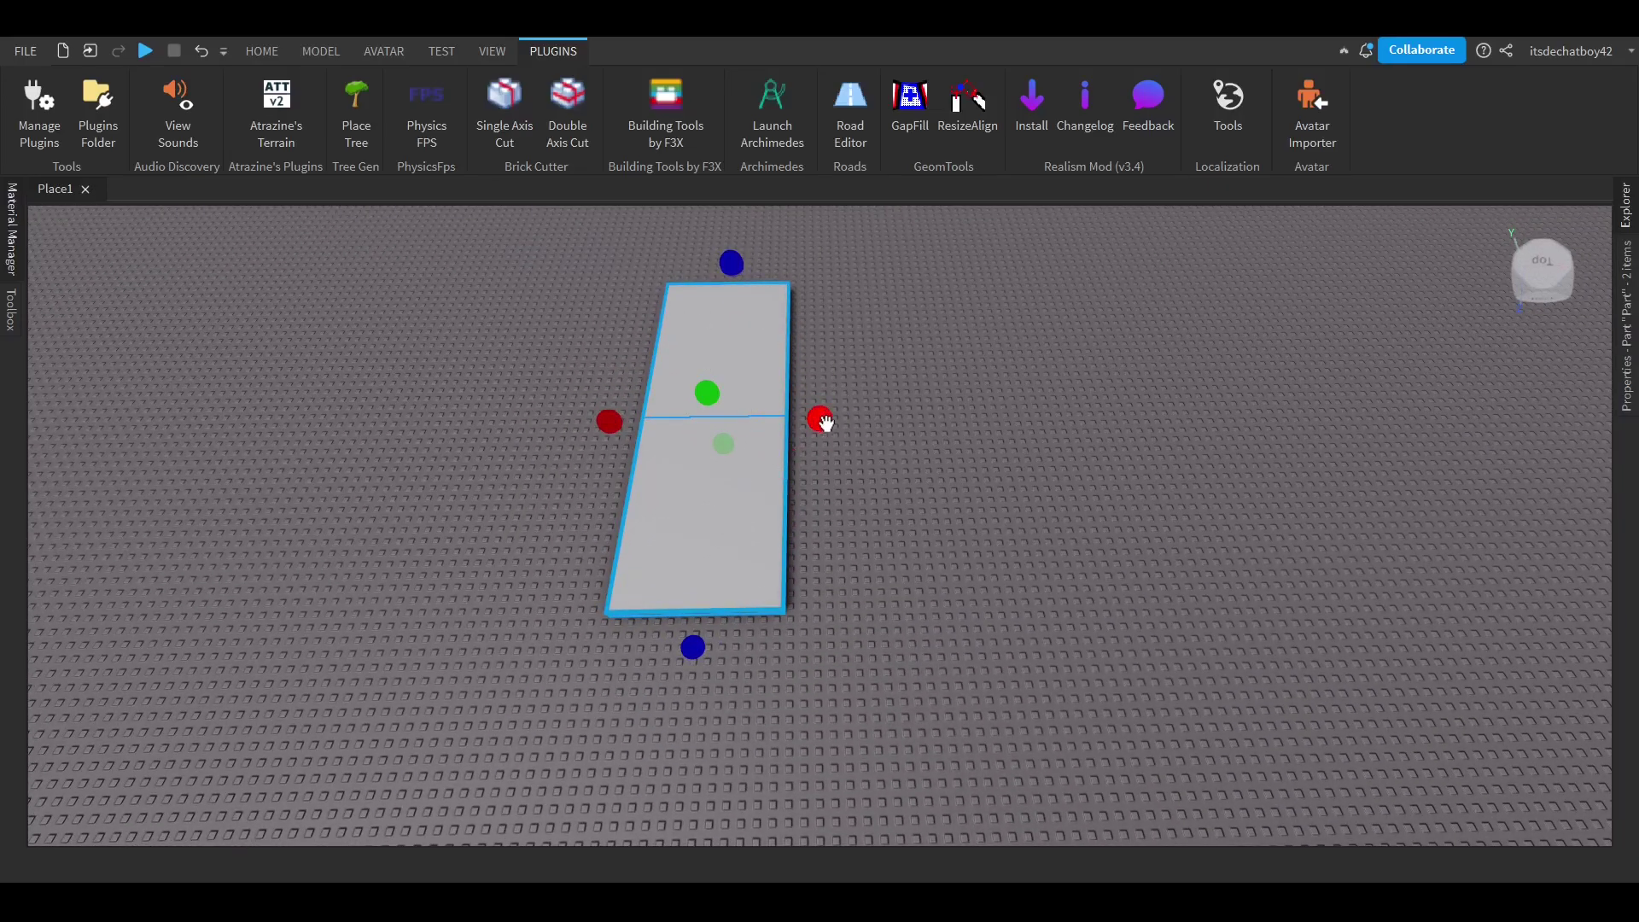
left_click_drag(826, 422, 1321, 424)
scroll(1247, 461, "down", 5)
key("d")
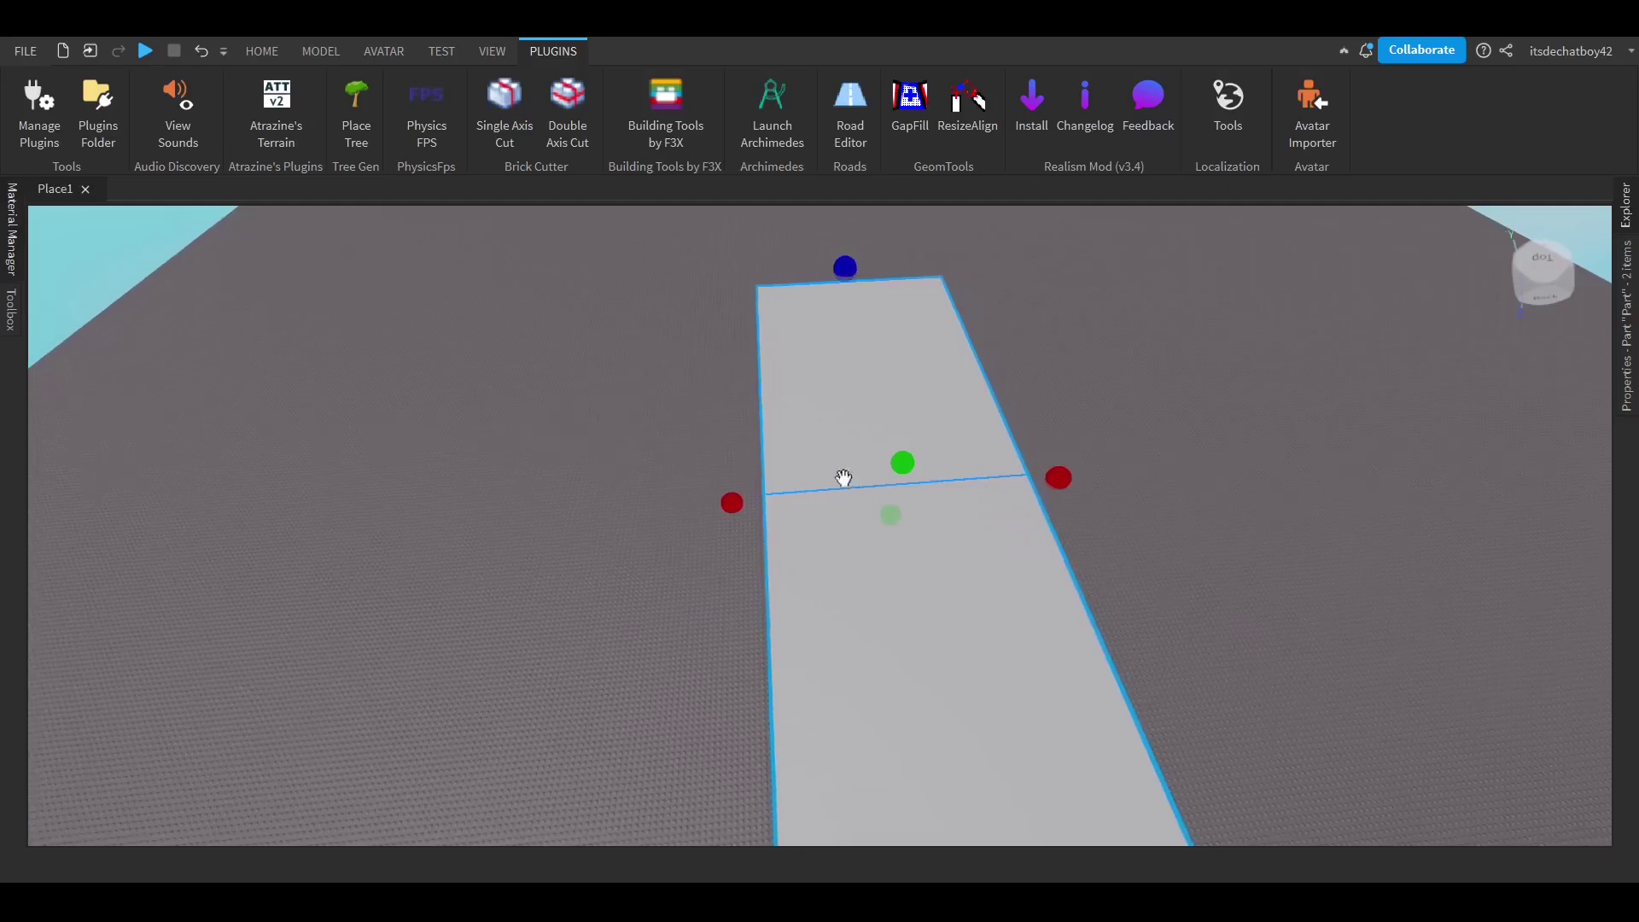
scroll(803, 409, "down", 5)
scroll(1138, 453, "up", 5)
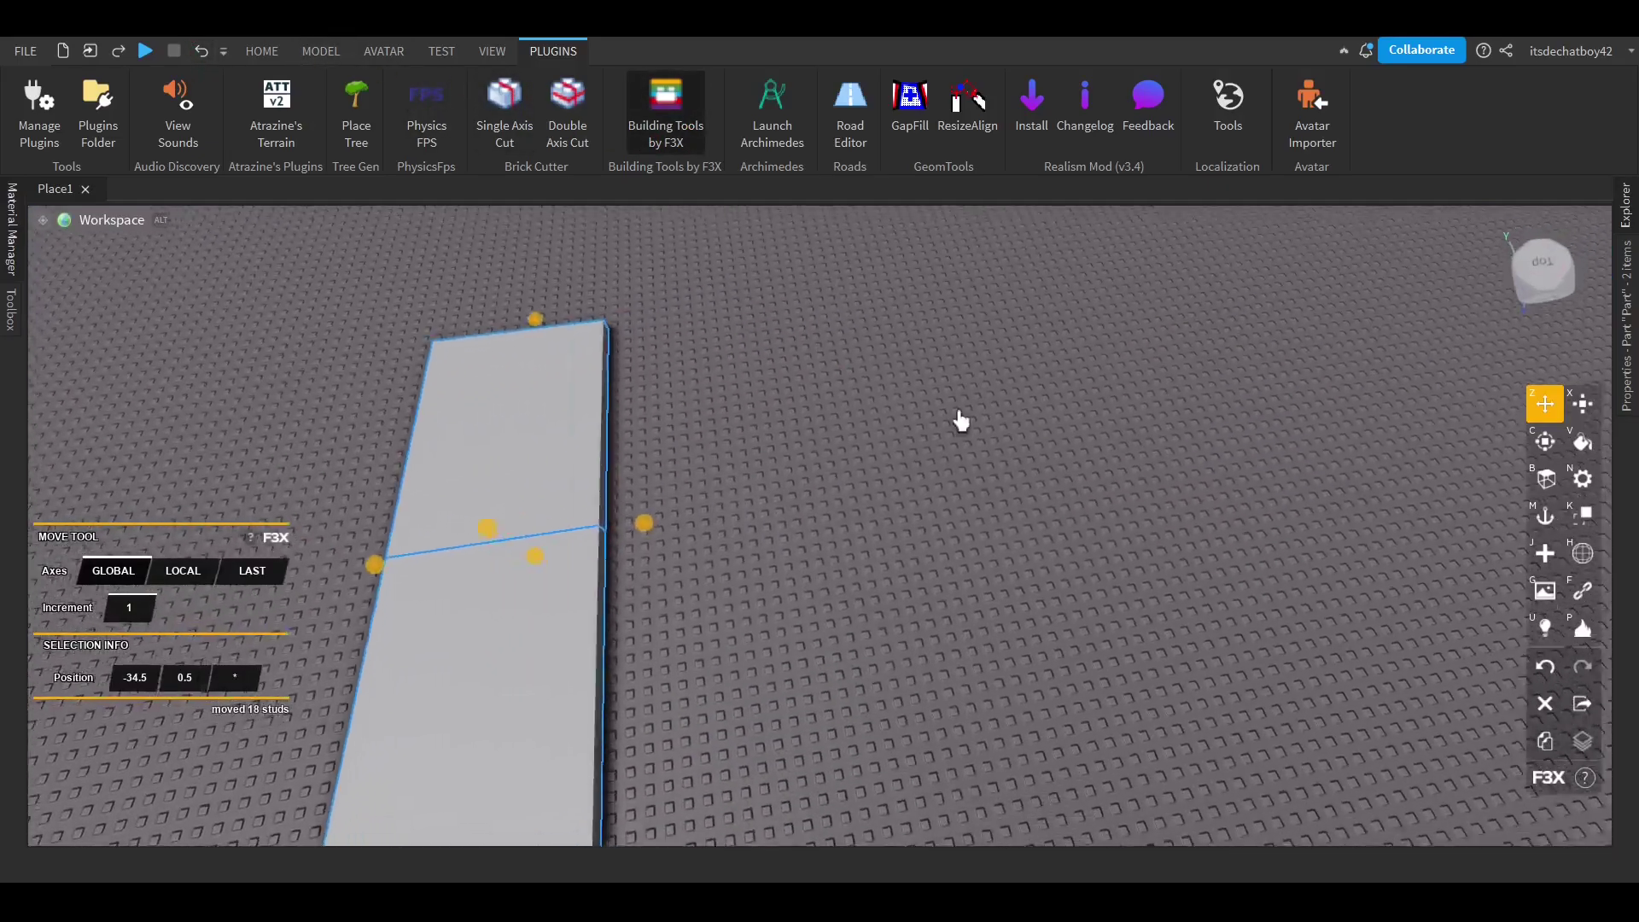
Resize the width of both selected slabs together with the F3X Resize tool, then close F3X.
left_click_drag(631, 416, 538, 497)
left_click_drag(388, 480, 526, 501)
right_click_drag(611, 483, 603, 485)
left_click_drag(800, 437, 869, 485)
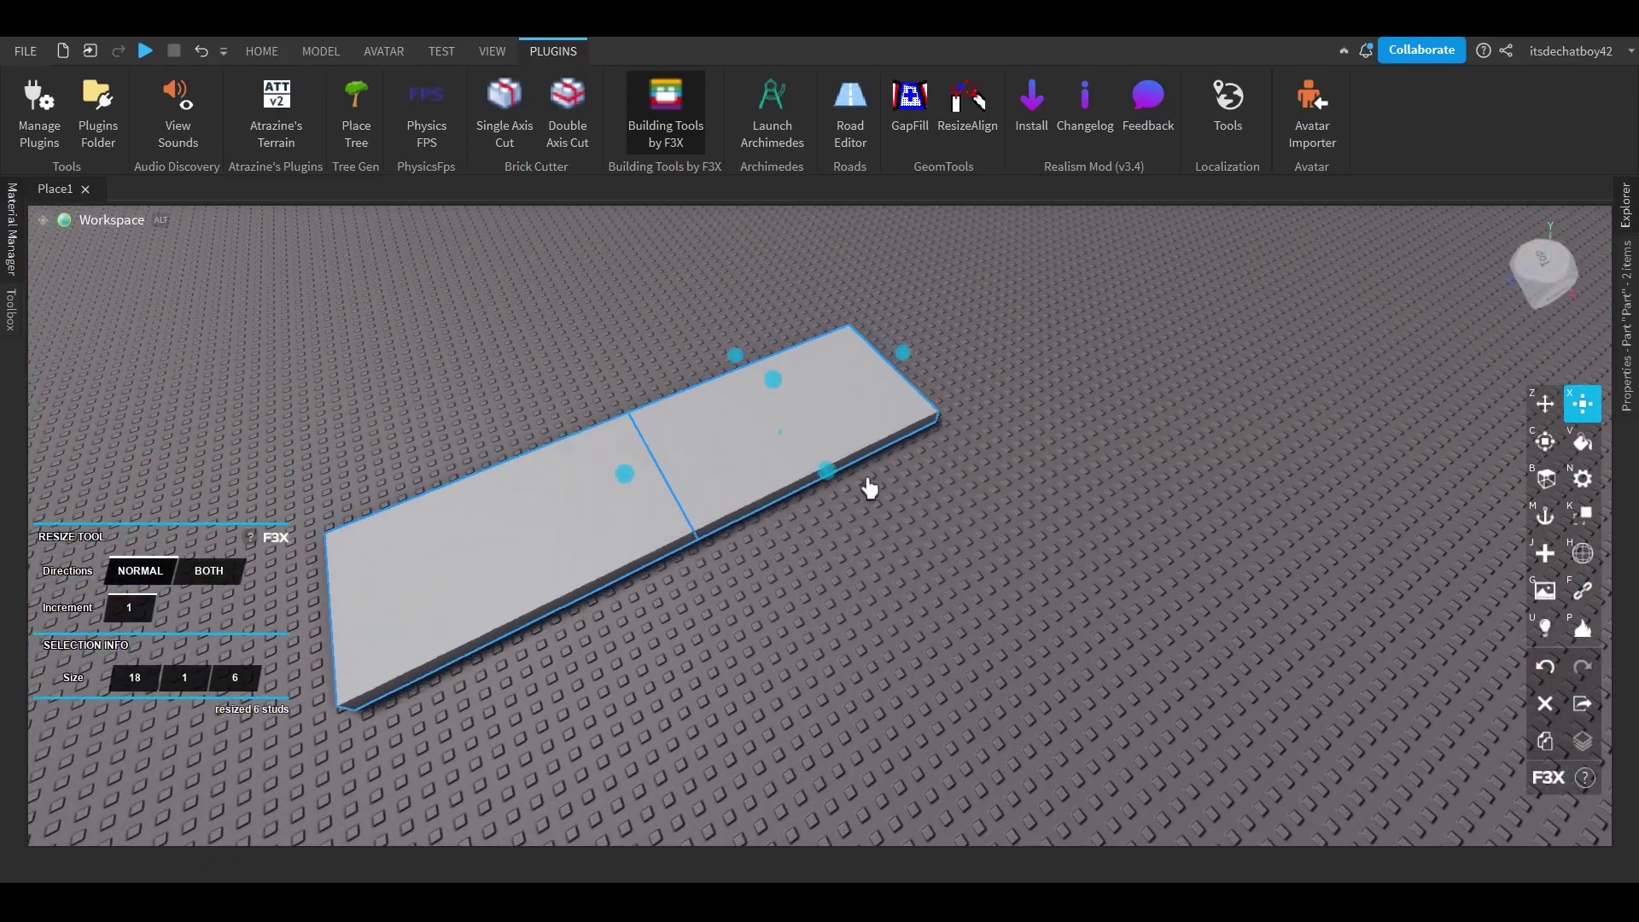
key("a")
left_click(670, 143)
Scale the single remaining slab lengthwise into a long strip.
right_click_drag(695, 290, 695, 289)
right_click_drag(687, 506, 688, 506)
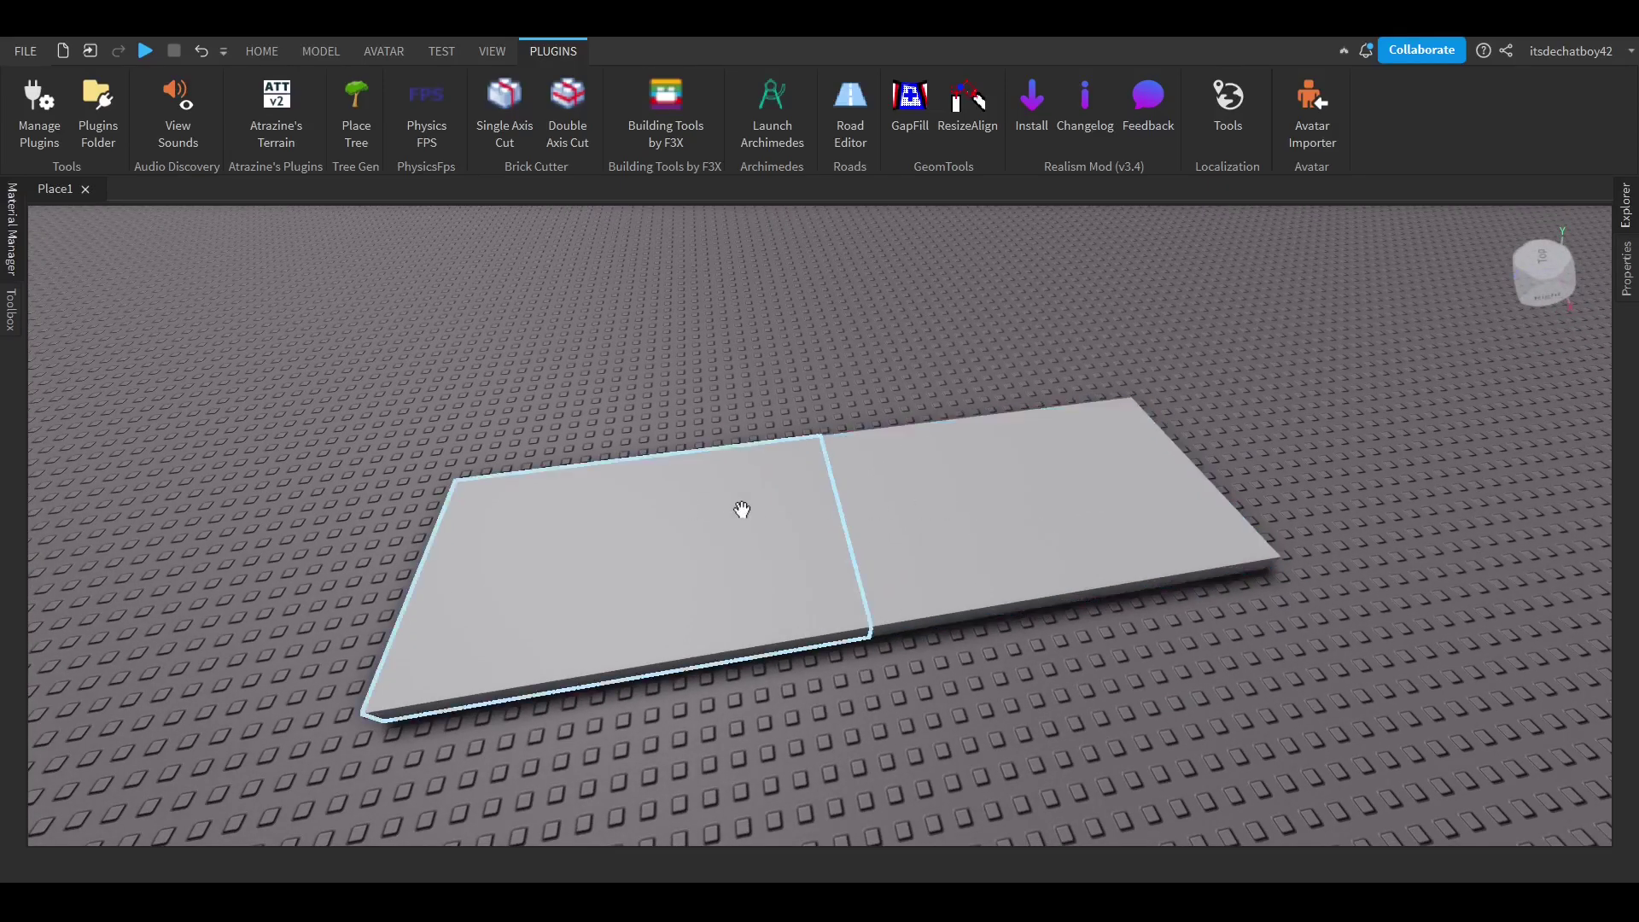
right_click_drag(926, 527, 977, 564)
right_click_drag(615, 370, 615, 370)
right_click_drag(460, 320, 460, 320)
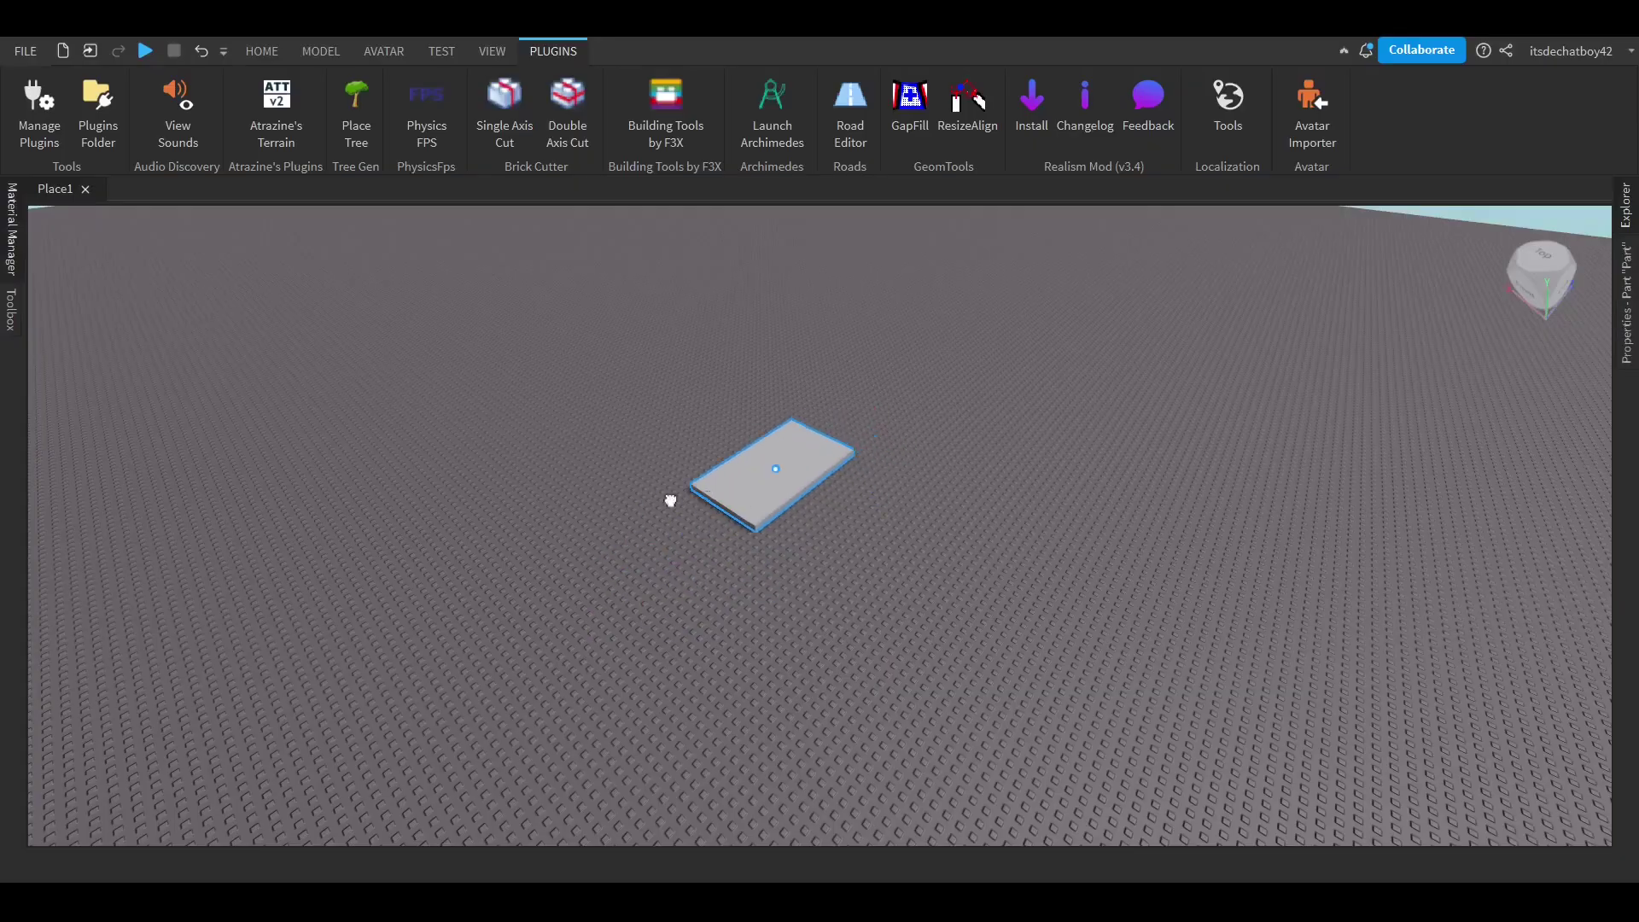
right_click_drag(670, 500, 810, 495)
scroll(856, 545, "up", 5)
right_click_drag(915, 401, 942, 464)
left_click_drag(998, 458, 1232, 524)
scroll(863, 423, "down", 4)
right_click_drag(794, 401, 863, 423)
left_click_drag(846, 453, 1345, 478)
scroll(683, 461, "down", 2)
Open the Toolbox above the Material Manager and list the Models among the account's creations.
mouse_move(8, 313)
left_click_drag(5, 313, 9, 179)
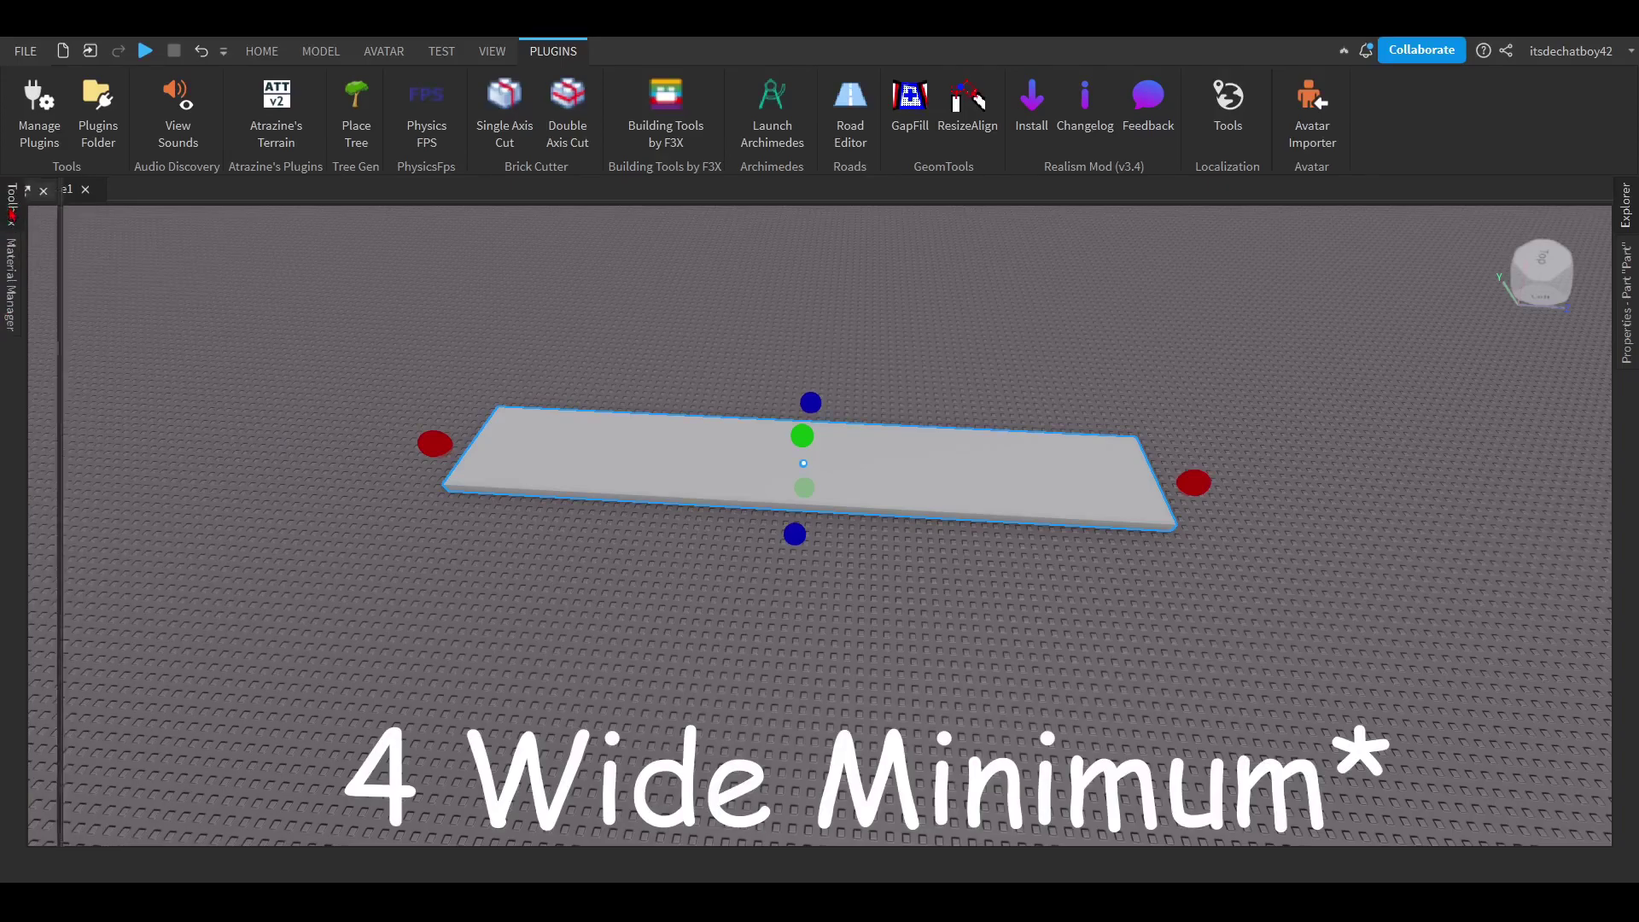
left_click(12, 209)
left_click(291, 221)
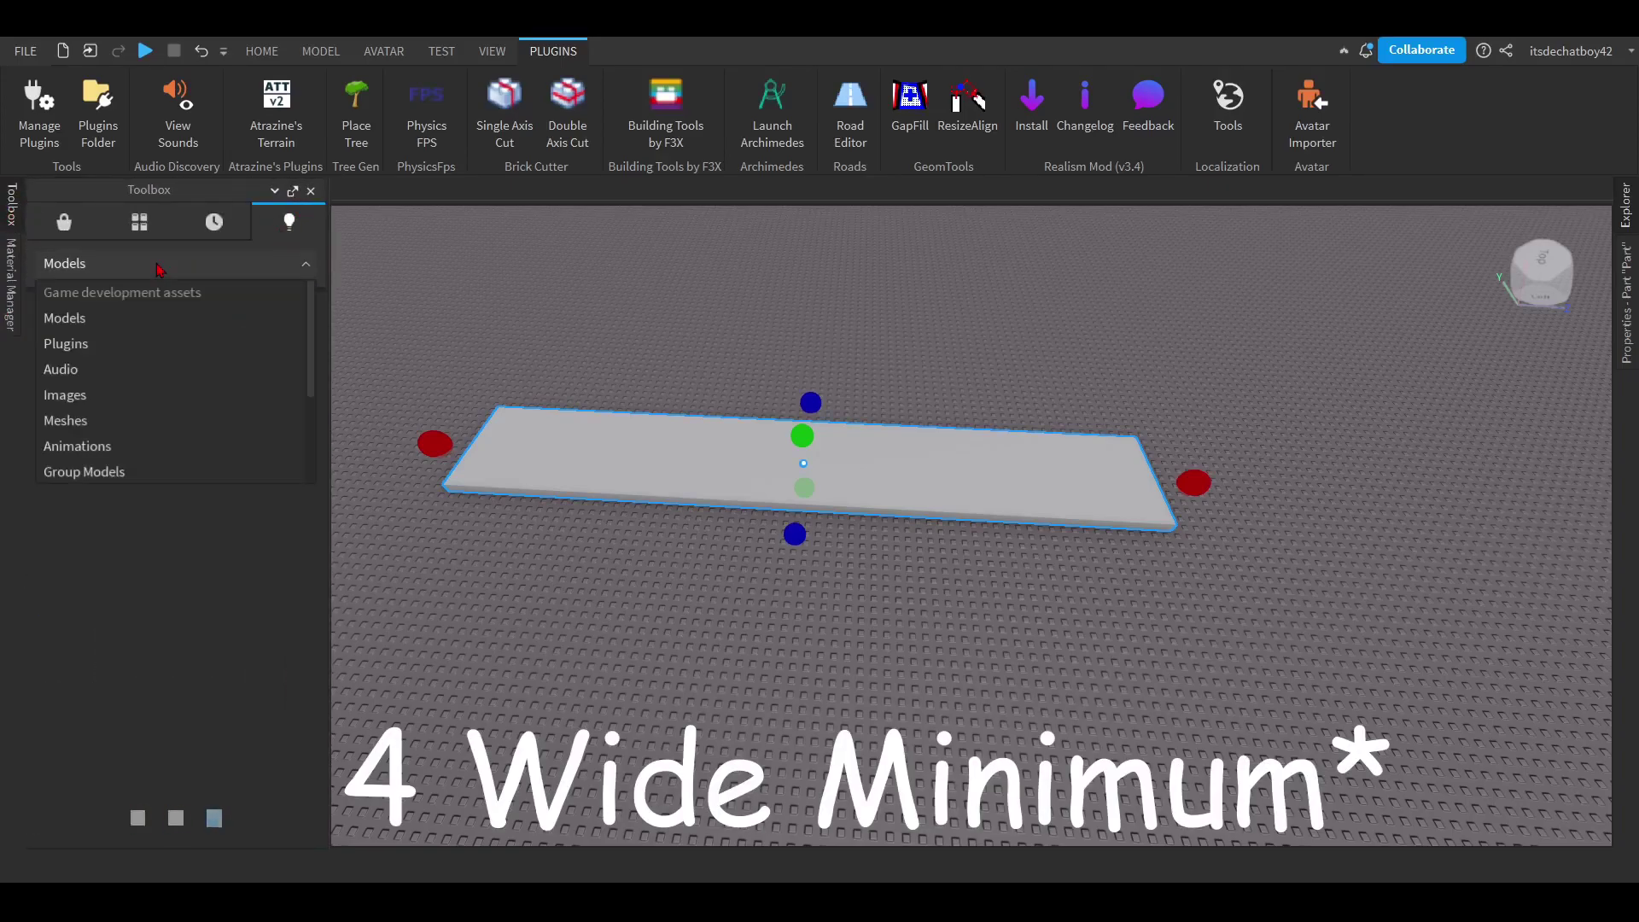
key("w")
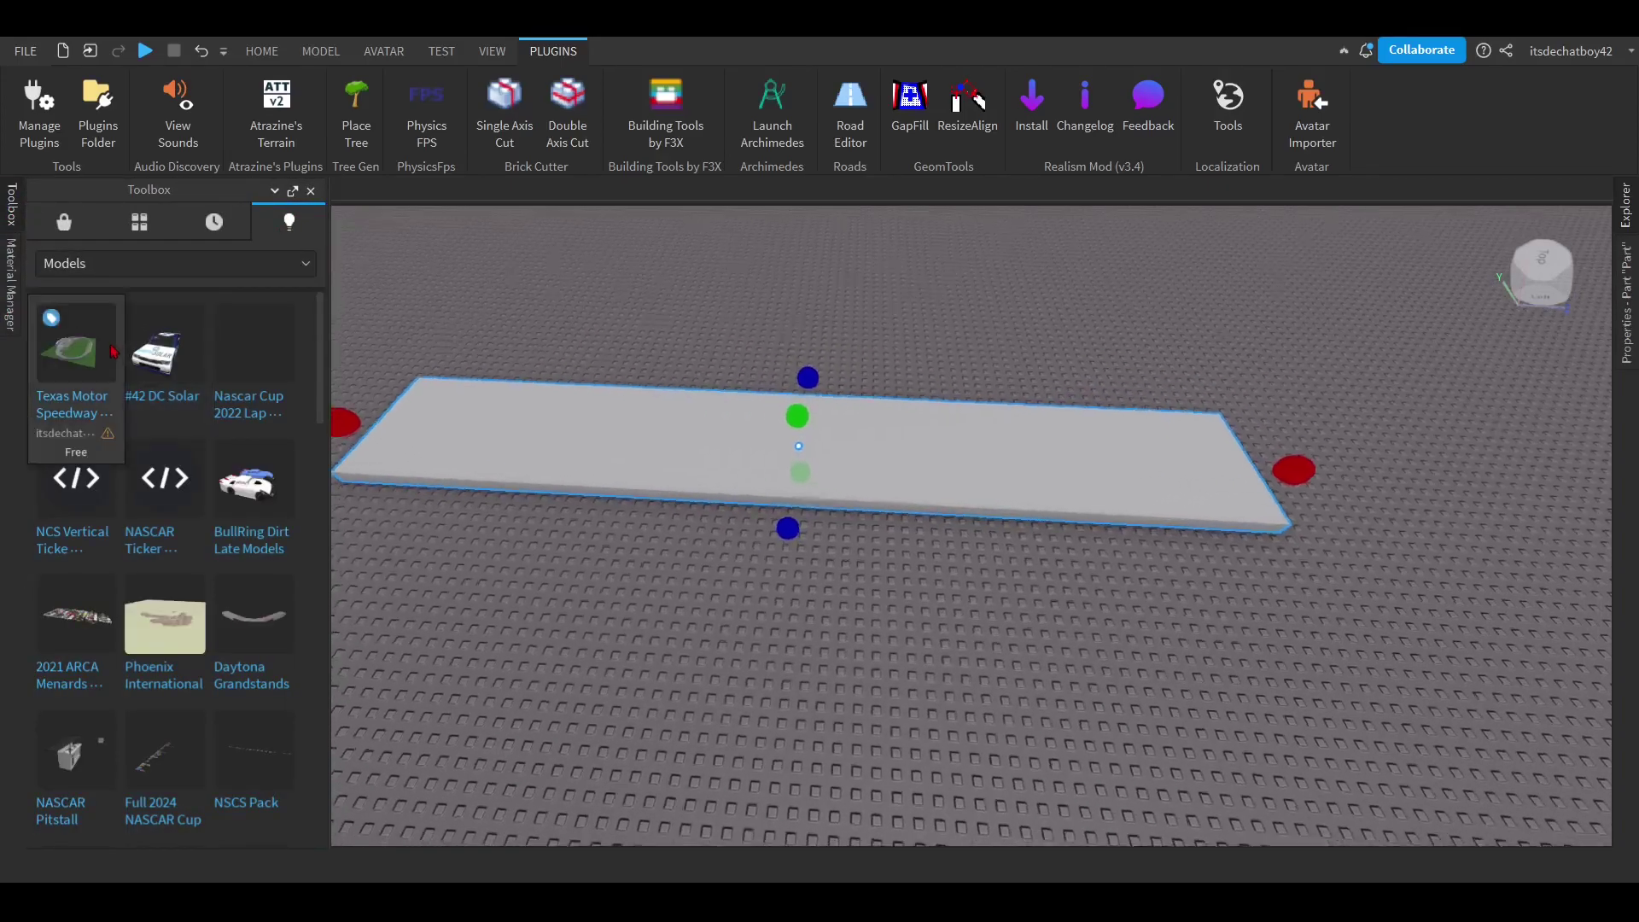
Insert the BullRing Dirt Late Models model at the end of the strip and close the Toolbox.
right_click_drag(692, 442, 819, 436)
key("a")
key("d")
right_click_drag(501, 439, 239, 458)
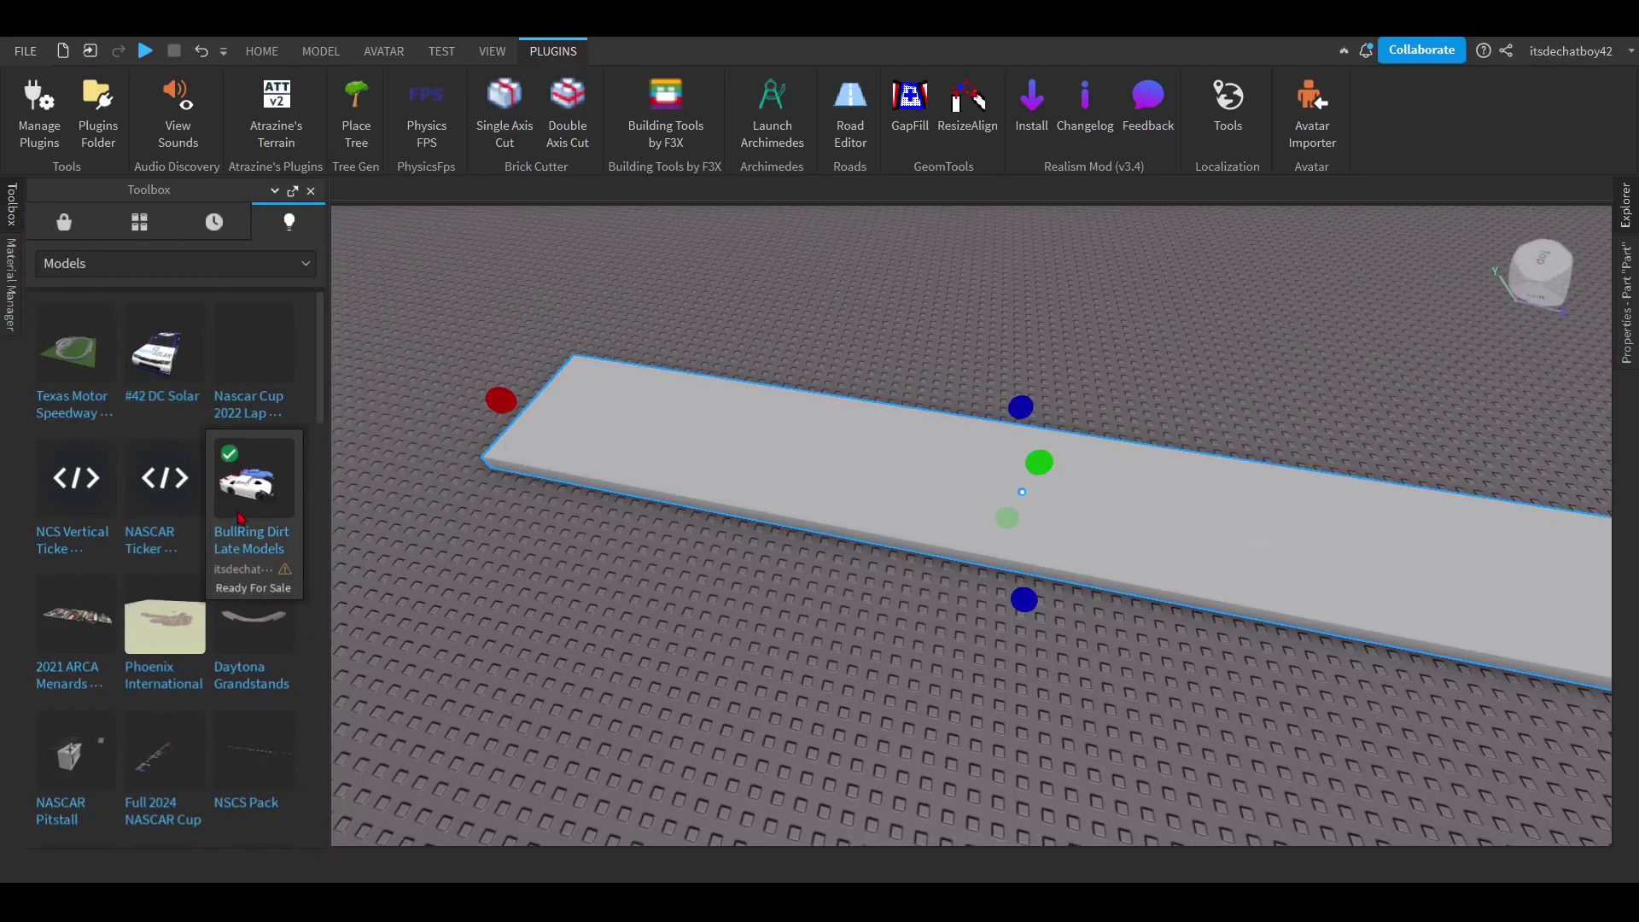
left_click_drag(240, 517, 829, 475)
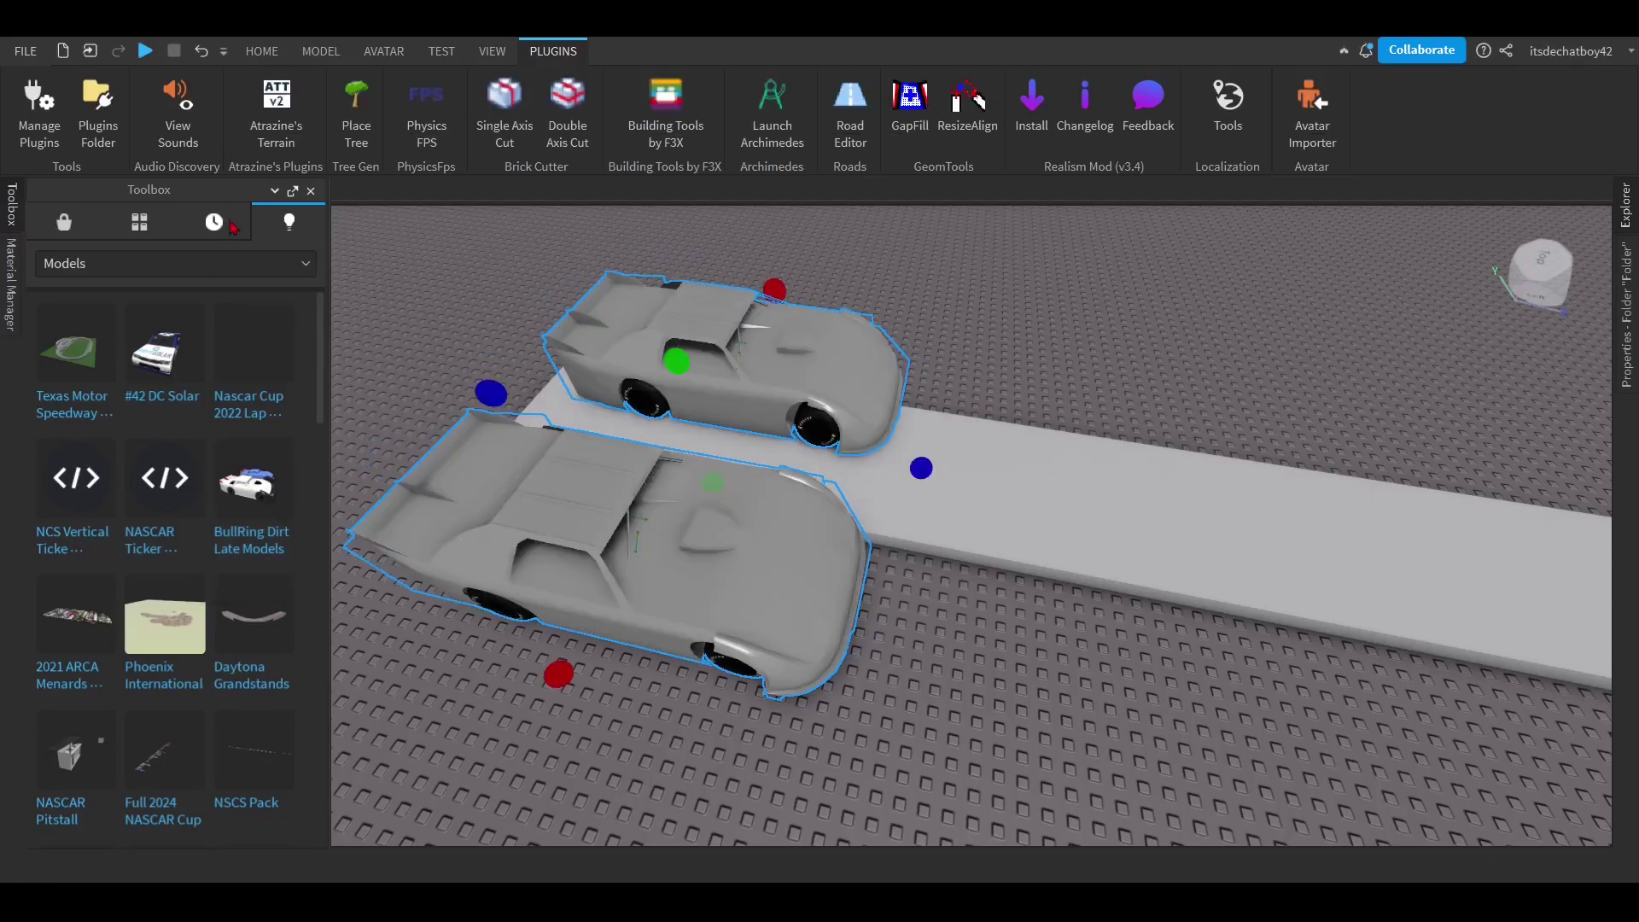
left_click(311, 192)
Separate the two inserted cars, rotate the white one to face across the strip, and delete the other.
key("a")
right_click_drag(663, 621, 673, 619)
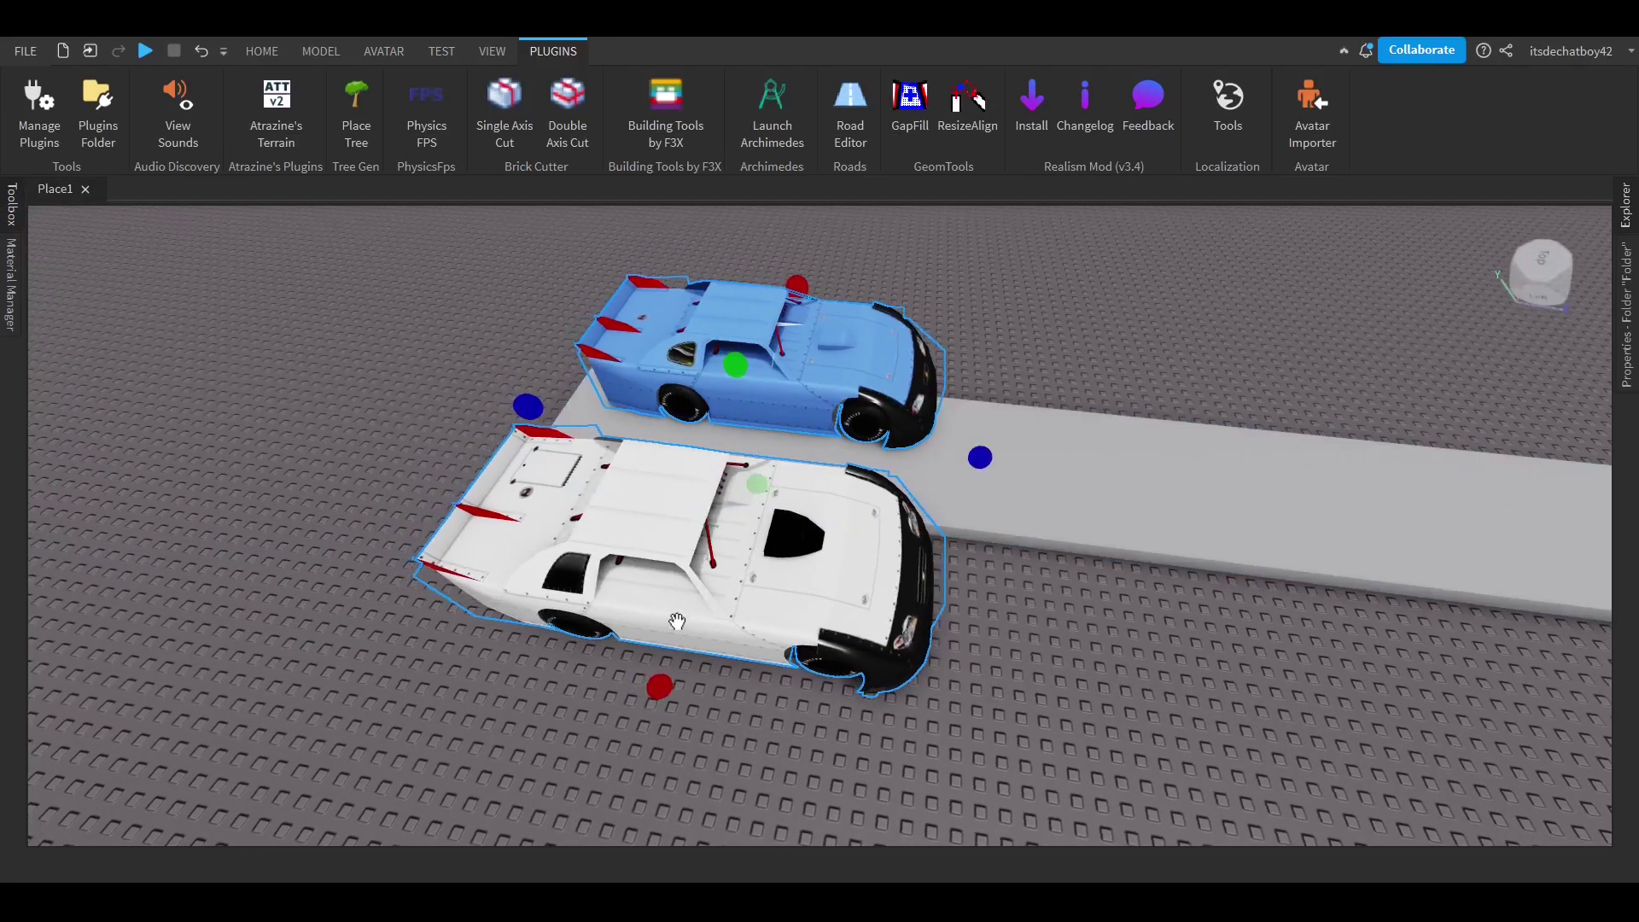
left_click_drag(659, 565, 758, 568)
key("r")
left_click_drag(656, 335, 1179, 403)
key("r")
key("r")
left_click_drag(807, 654, 792, 474)
left_click(1273, 552)
key("Delete")
Line up five copies of the white car side by side along the strip.
left_click_drag(704, 435, 647, 459)
left_click(11, 208)
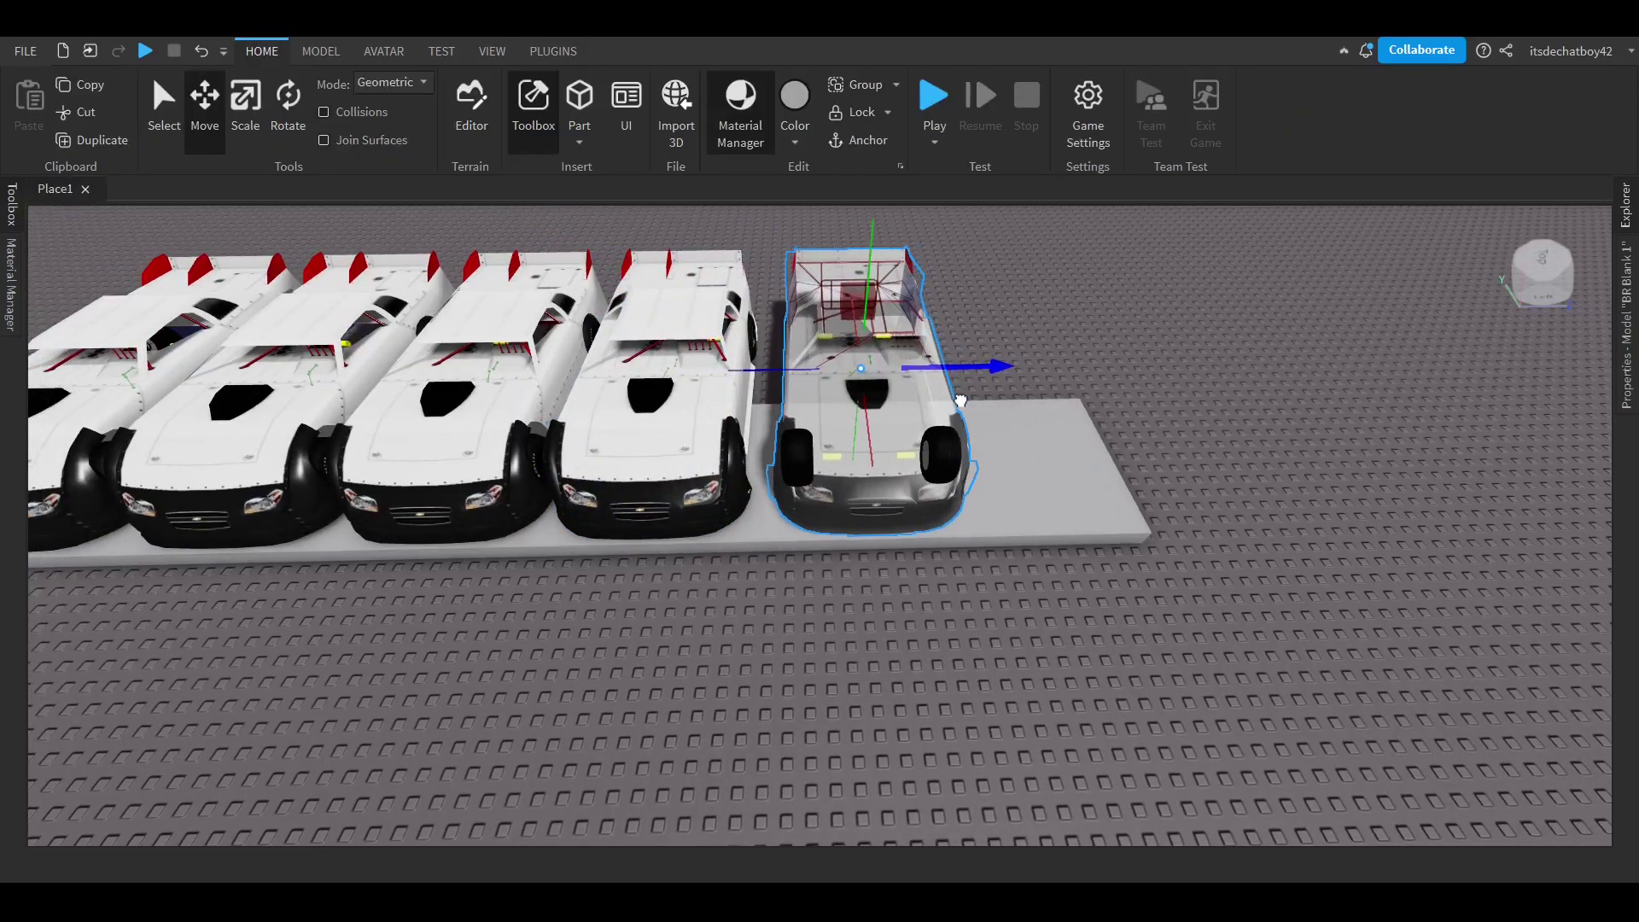
left_click_drag(960, 401, 945, 456)
left_click(1007, 453)
key("d")
Select all five cars with the Scale tool active to compare the row's width with the strip.
left_click(243, 126)
key("s")
key("a")
left_click(988, 616)
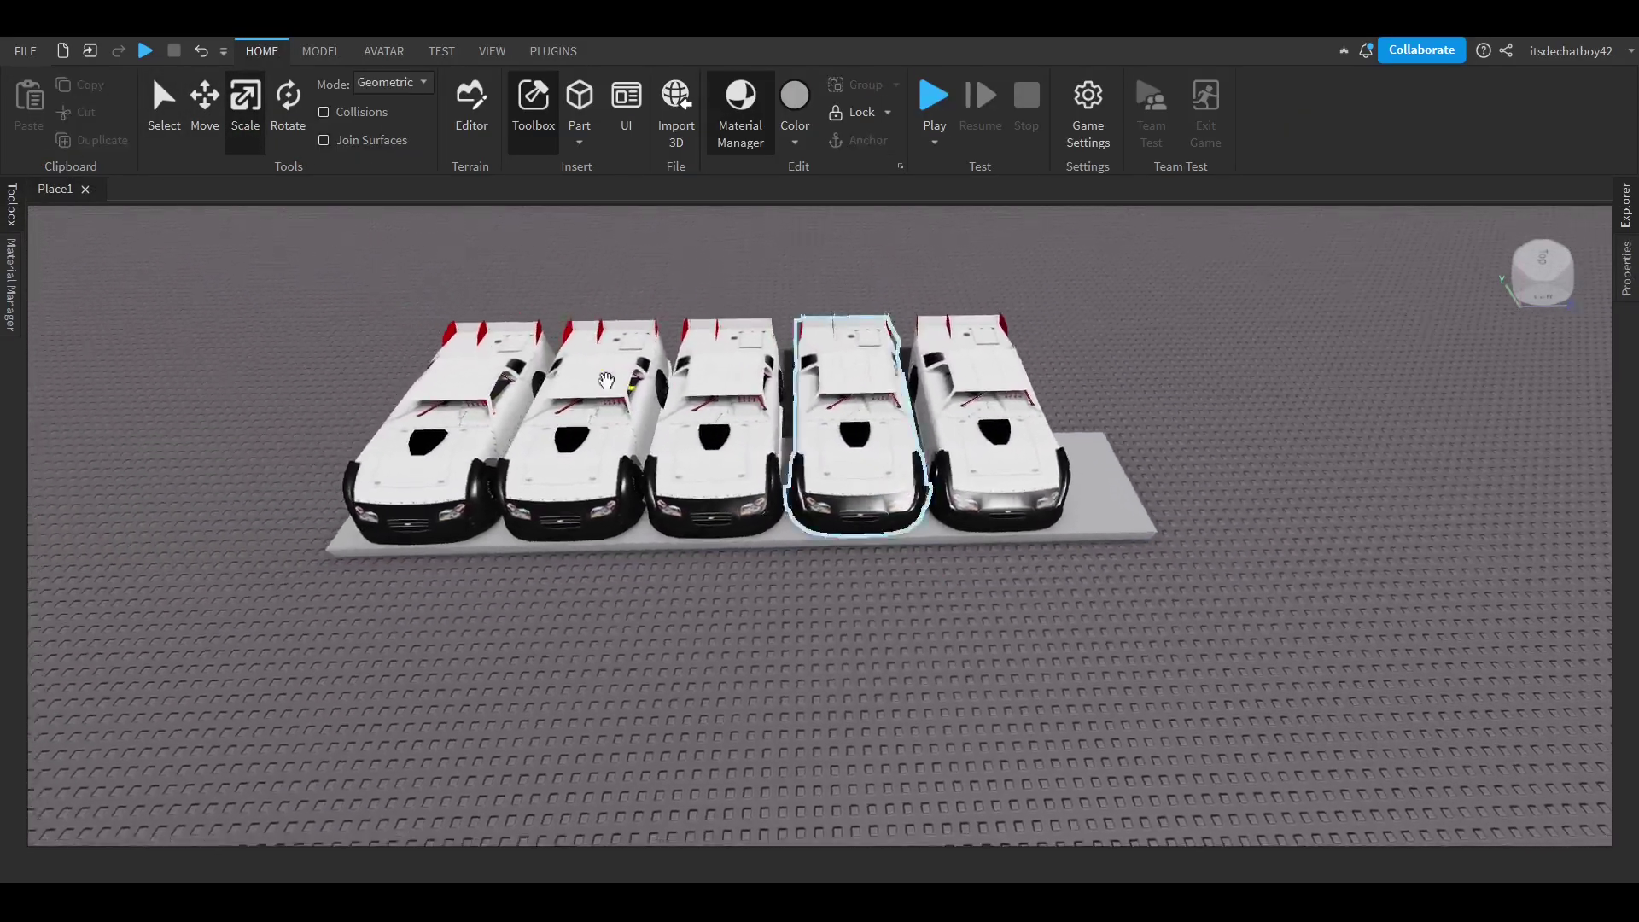
left_click_drag(347, 213, 1016, 433)
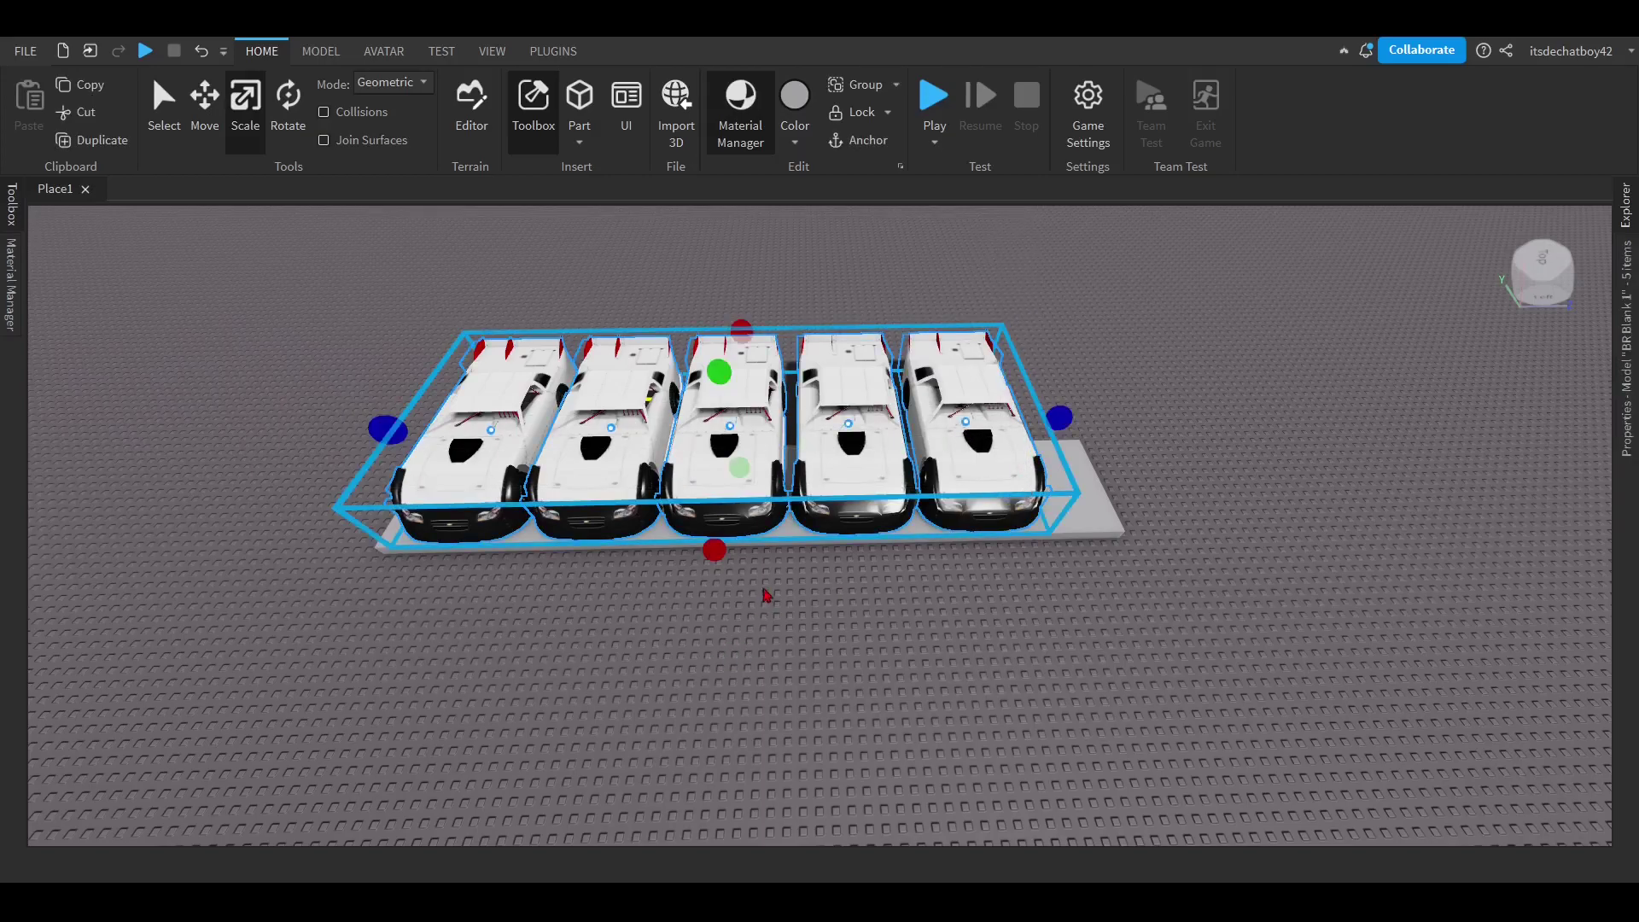
Extend the strip behind the cars to a depth of 56 studs and name it Racing Surface.
left_click(1153, 566)
left_click_drag(762, 429, 783, 215)
key("s")
key("w")
mouse_move(1625, 332)
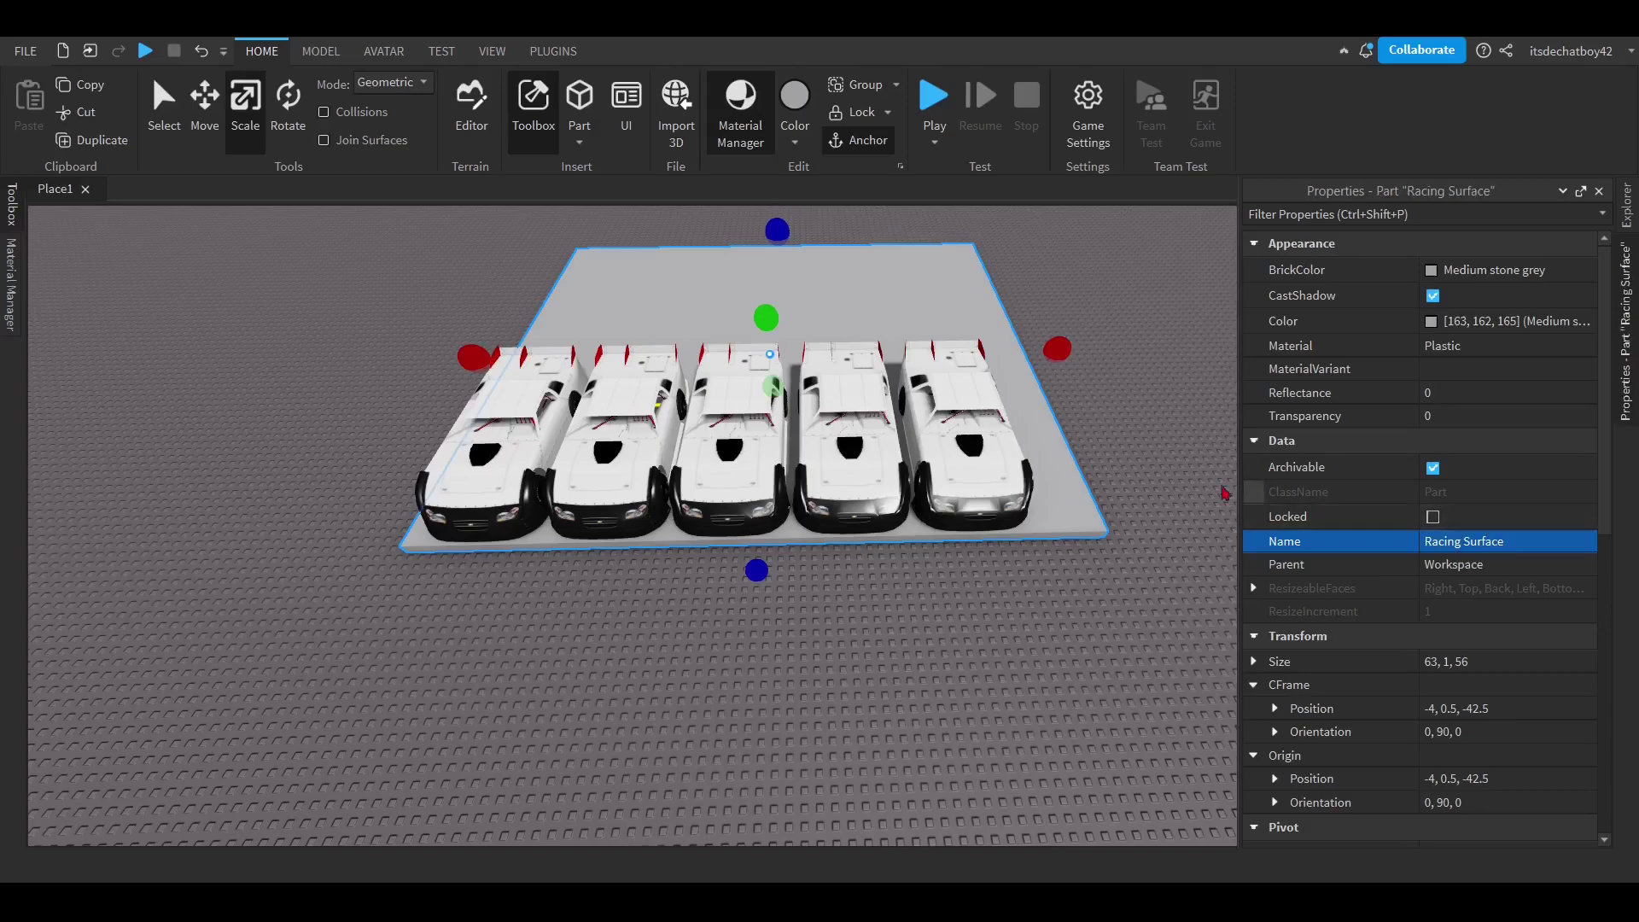
Delete all five white cars from the racing surface.
left_click(1138, 512)
left_click(511, 458)
key("Delete")
left_click(608, 457)
left_click(730, 457)
key("Delete")
left_click(852, 456)
key("Delete")
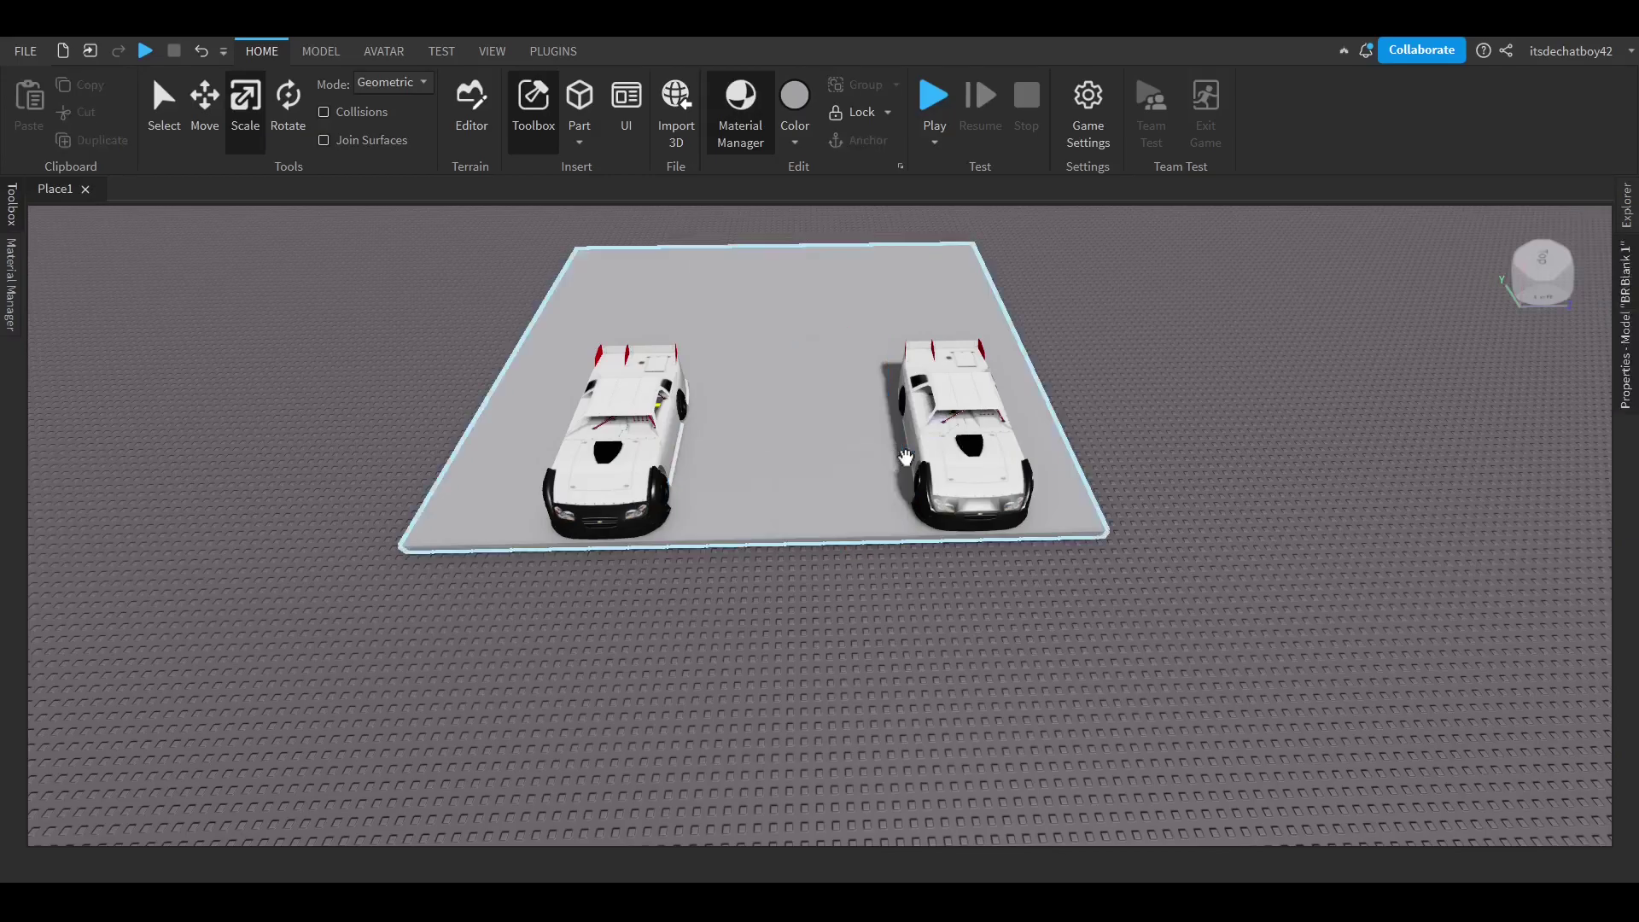
left_click(949, 458)
key("Delete")
left_click(615, 460)
key("Delete")
Apply the Concrete material to the racing surface.
left_click(623, 459)
left_click(12, 266)
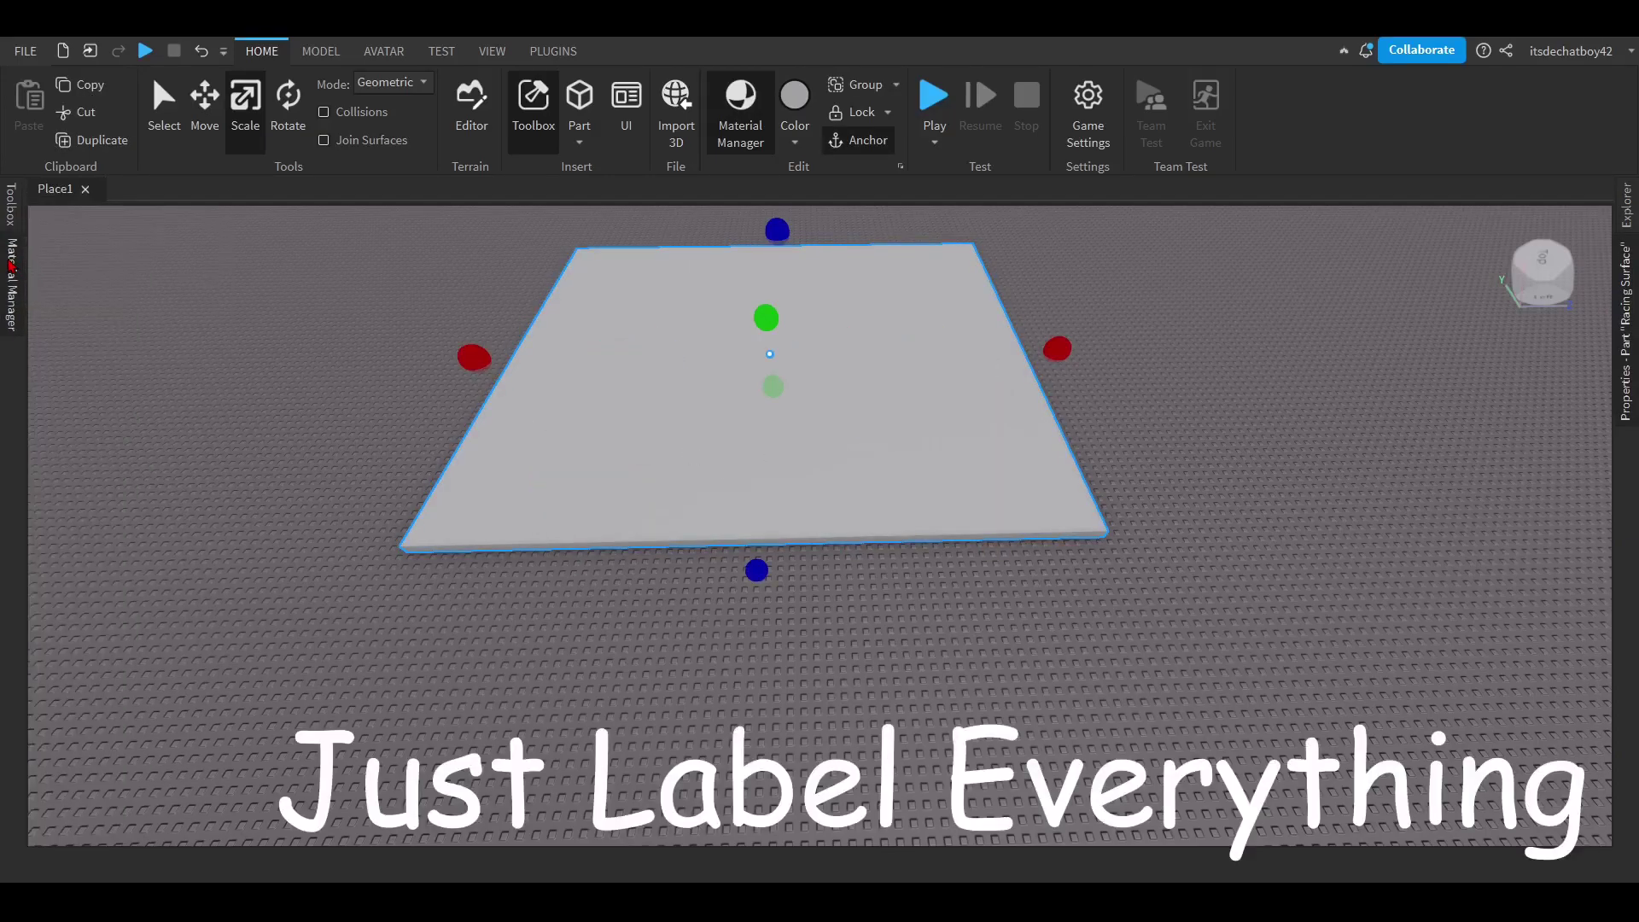
left_click(128, 307)
left_click(139, 284)
left_click(317, 410)
right_click_drag(661, 375, 712, 354)
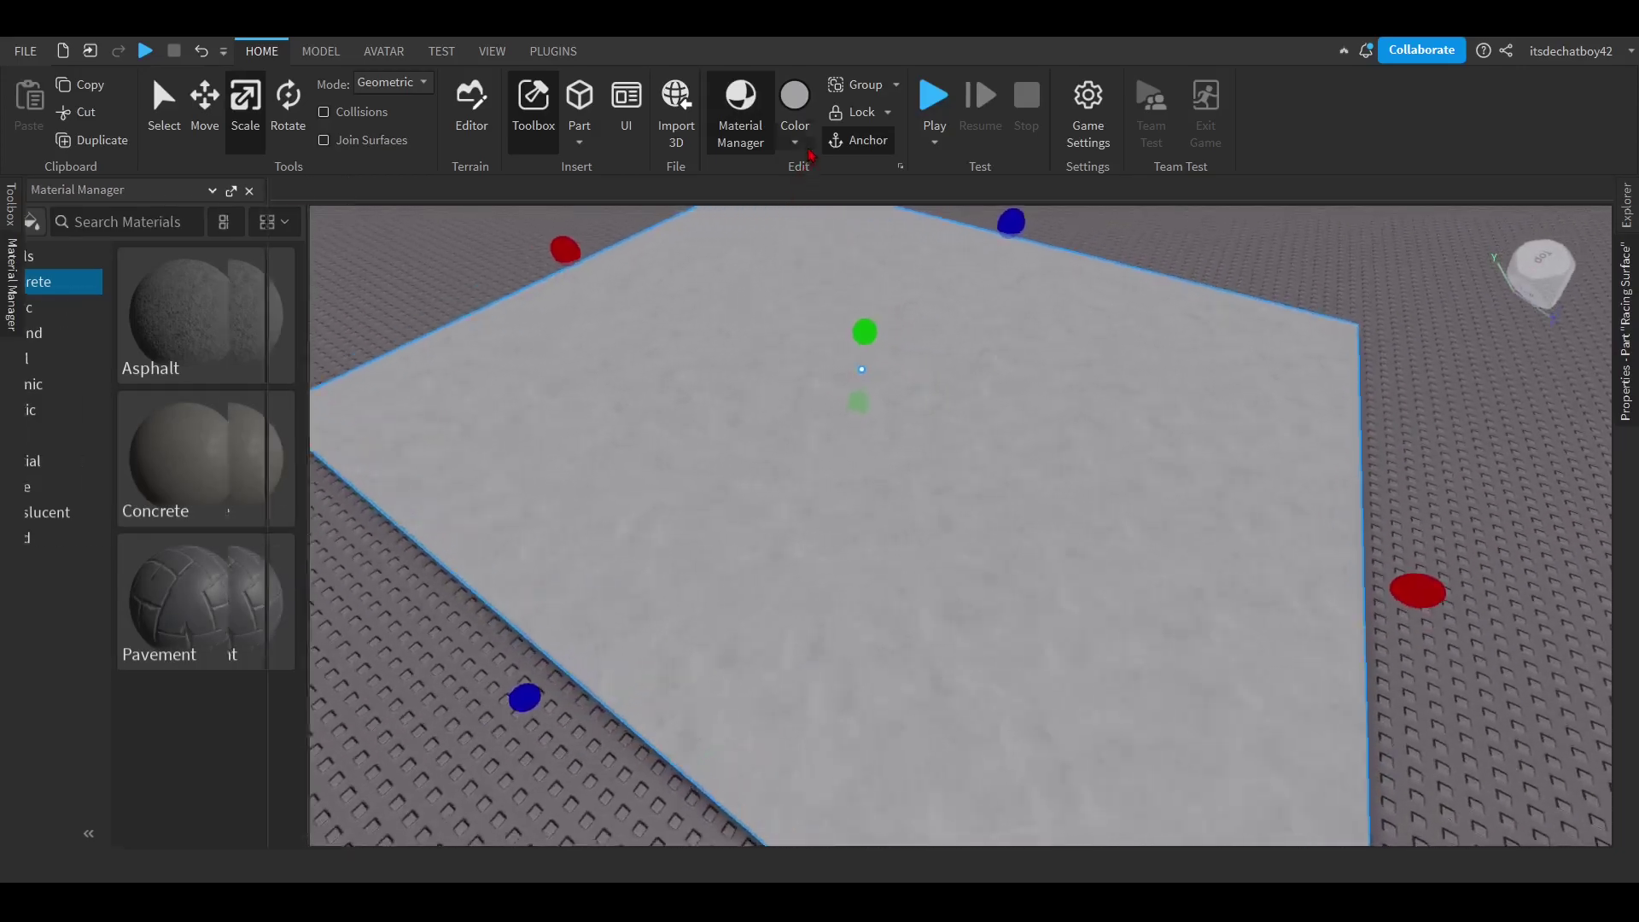
Recolour the racing surface a dark bluish grey.
left_click(796, 147)
left_click(1033, 595)
right_click_drag(1013, 527, 911, 446)
key("d")
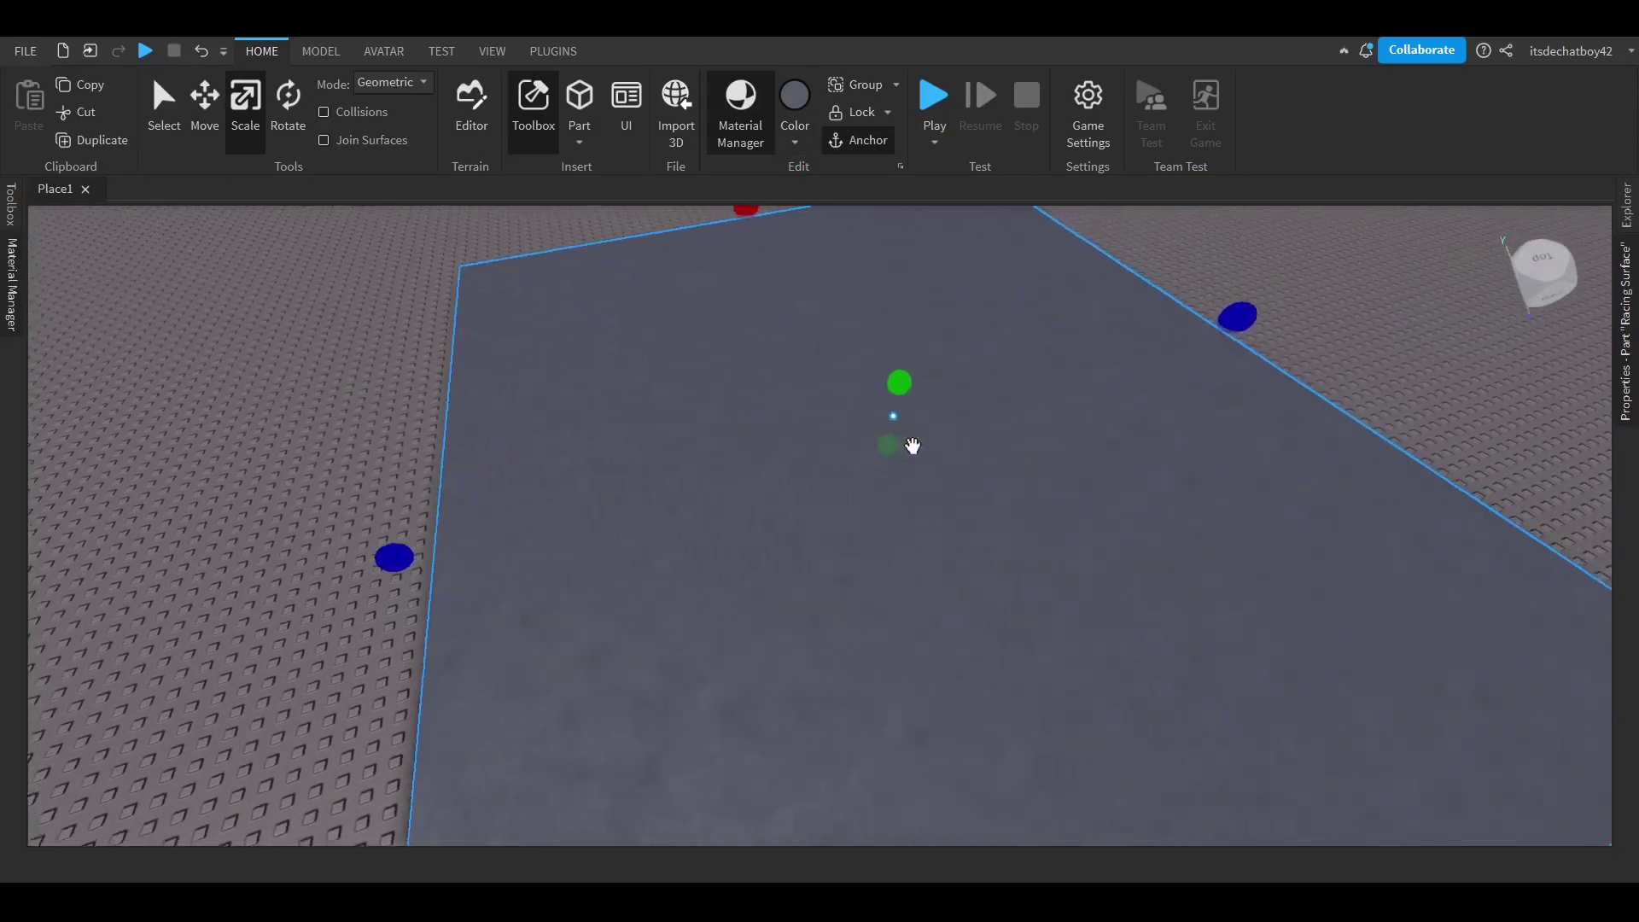
scroll(768, 385, "down", 6)
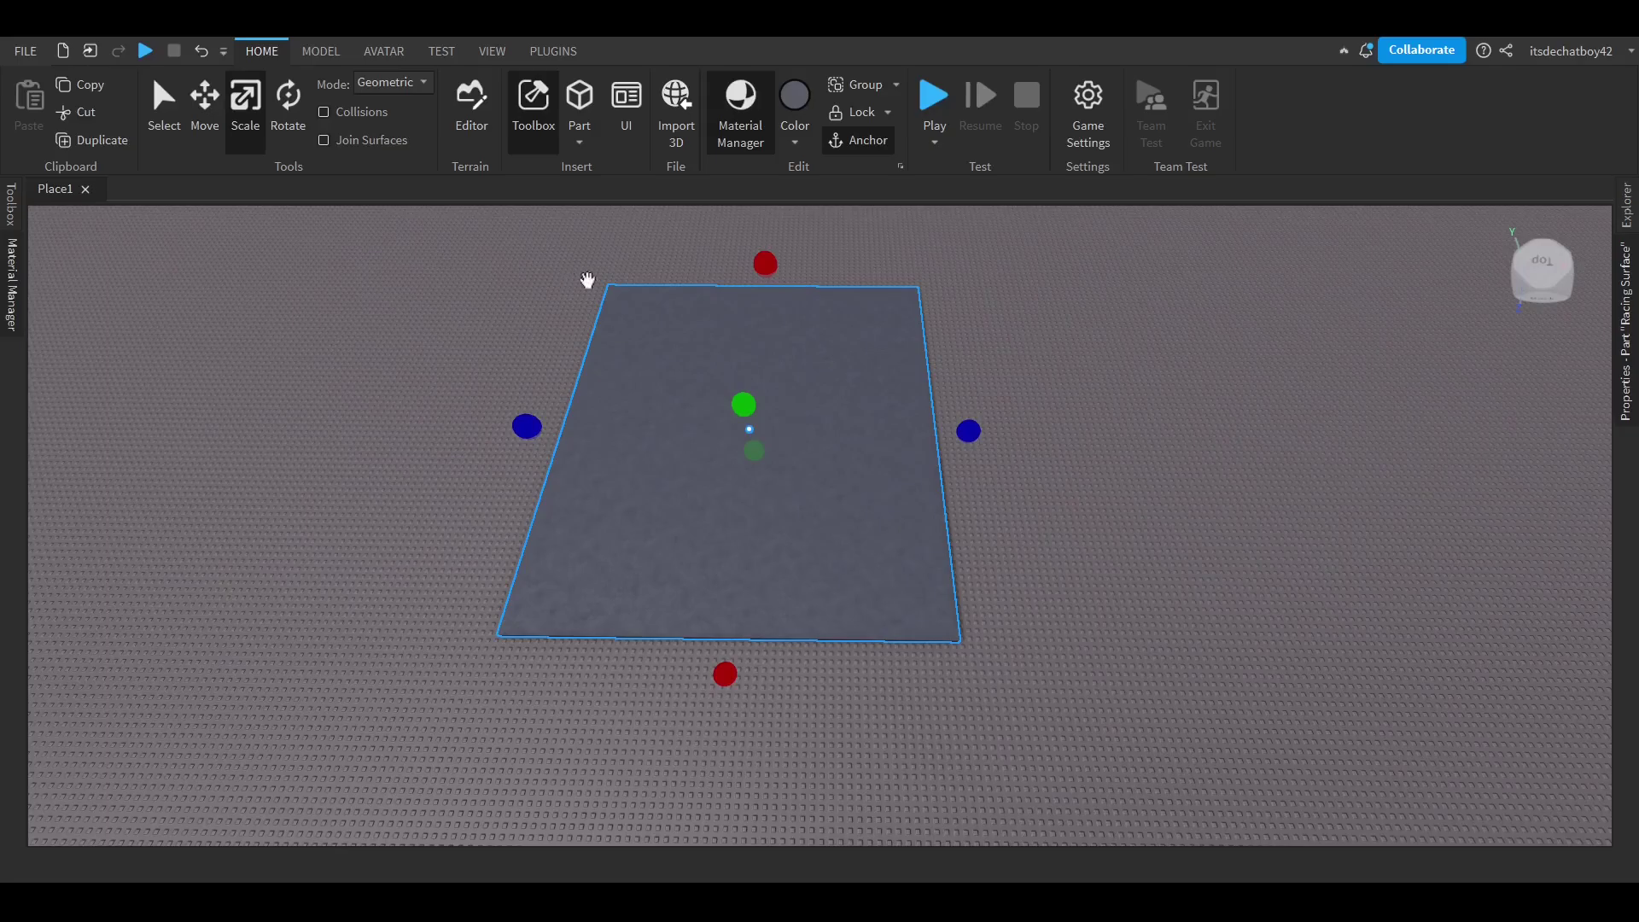
scroll(806, 408, "up", 5)
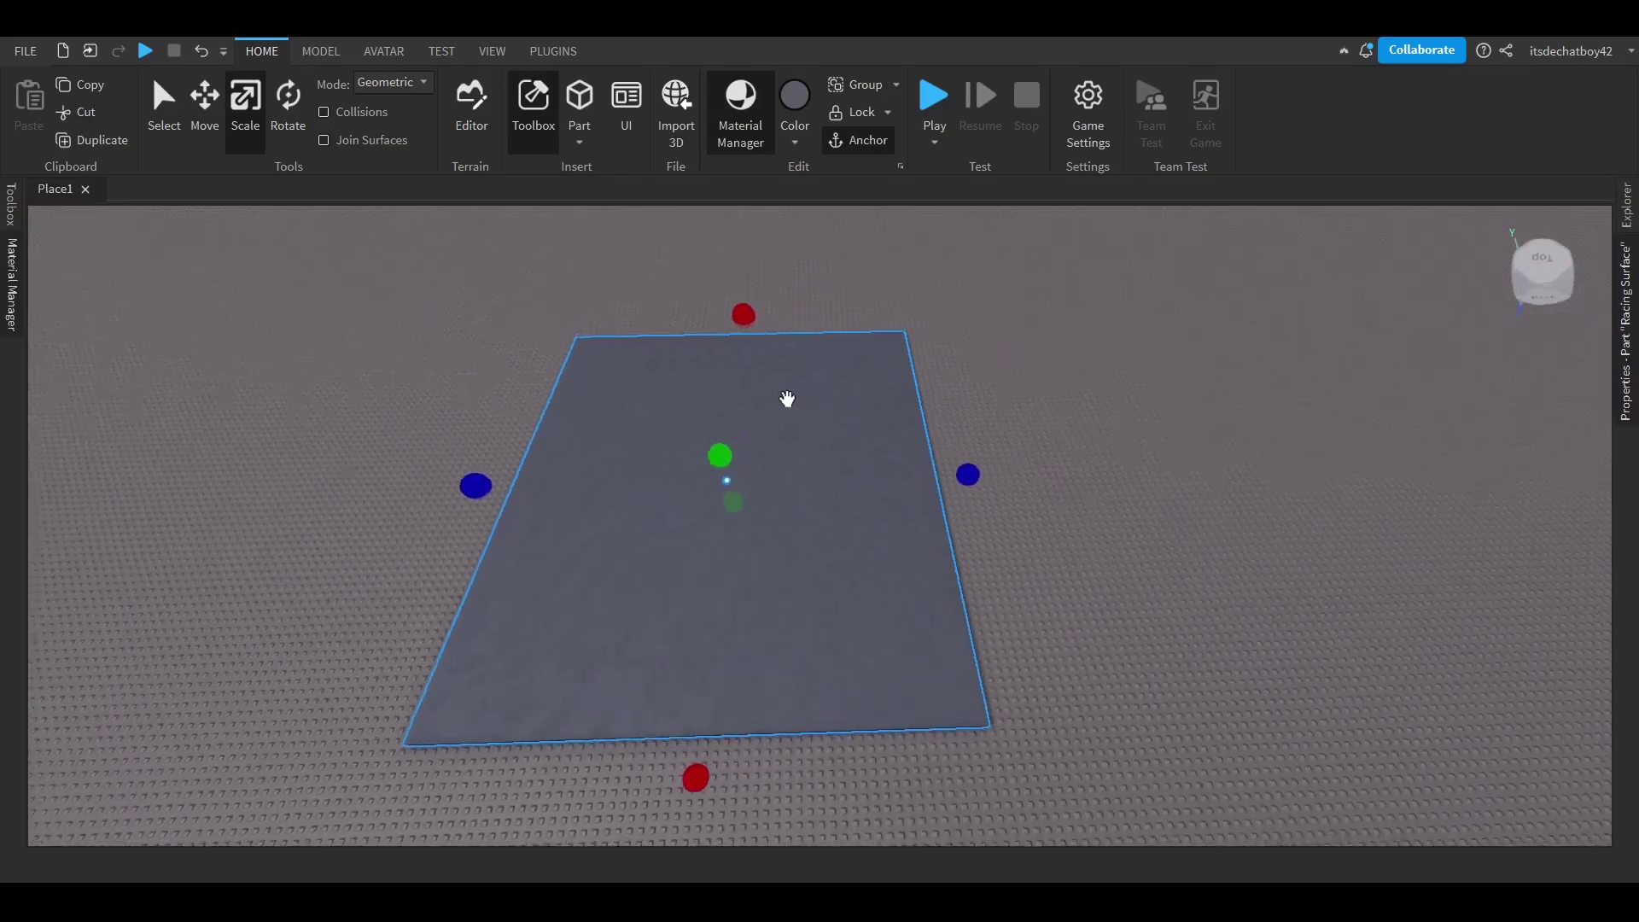
scroll(822, 450, "down", 5)
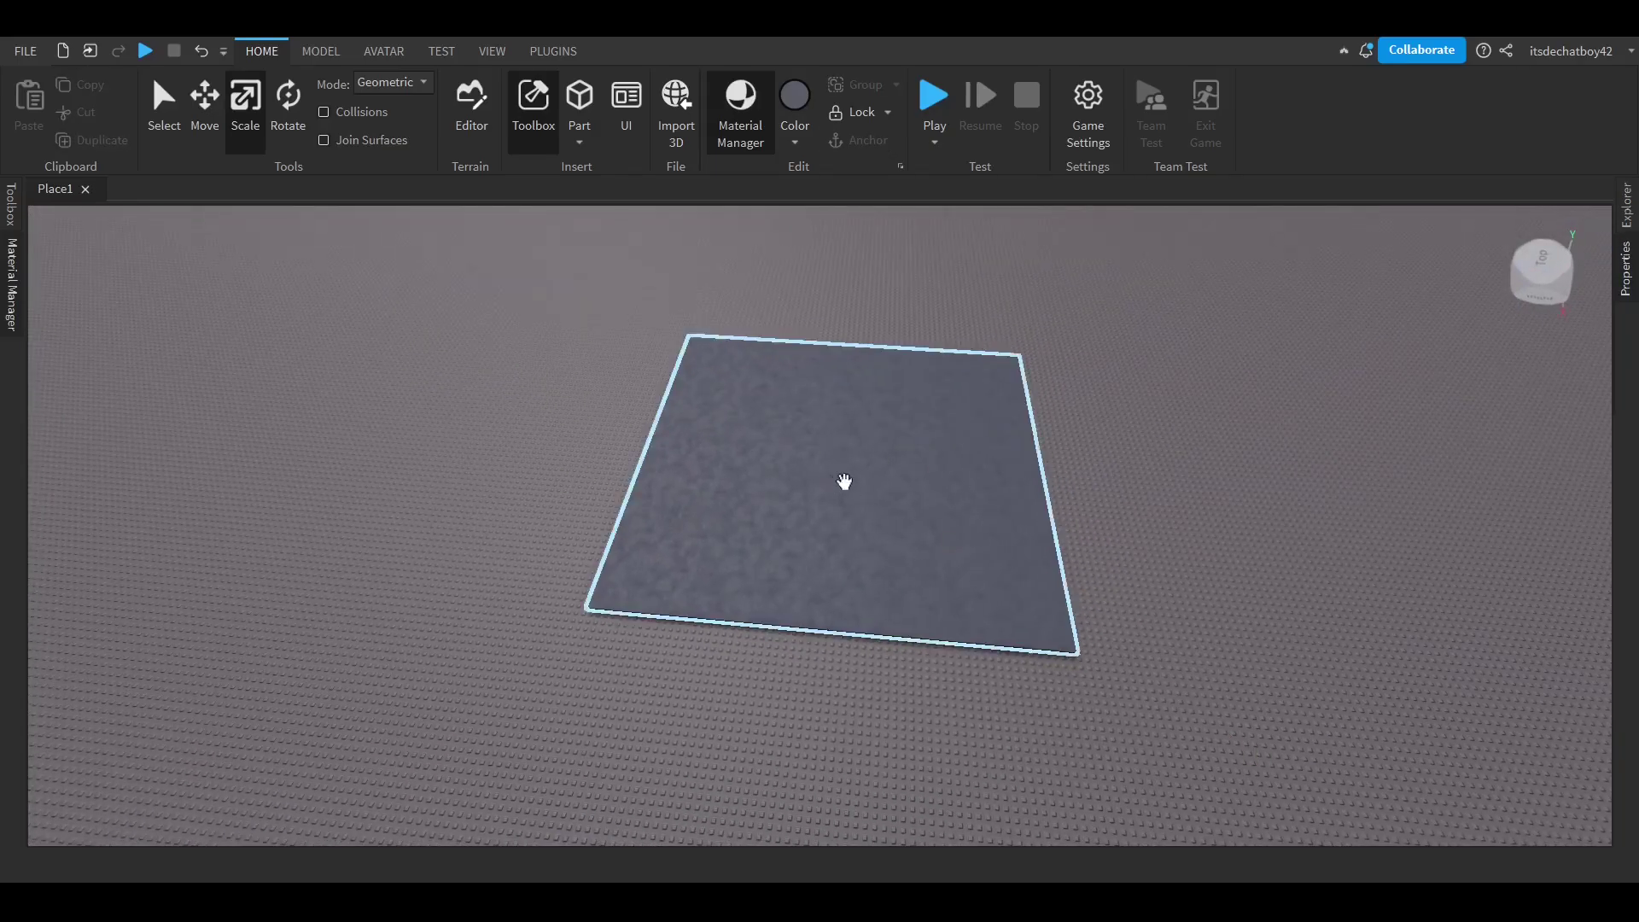
Resize the racing surface into a narrow section that is much longer in one direction than in the other.
right_click_drag(850, 479, 871, 493)
left_click(869, 492)
key("a")
right_click_drag(751, 418, 485, 415)
left_click_drag(414, 497, 704, 496)
right_click_drag(745, 497, 717, 486)
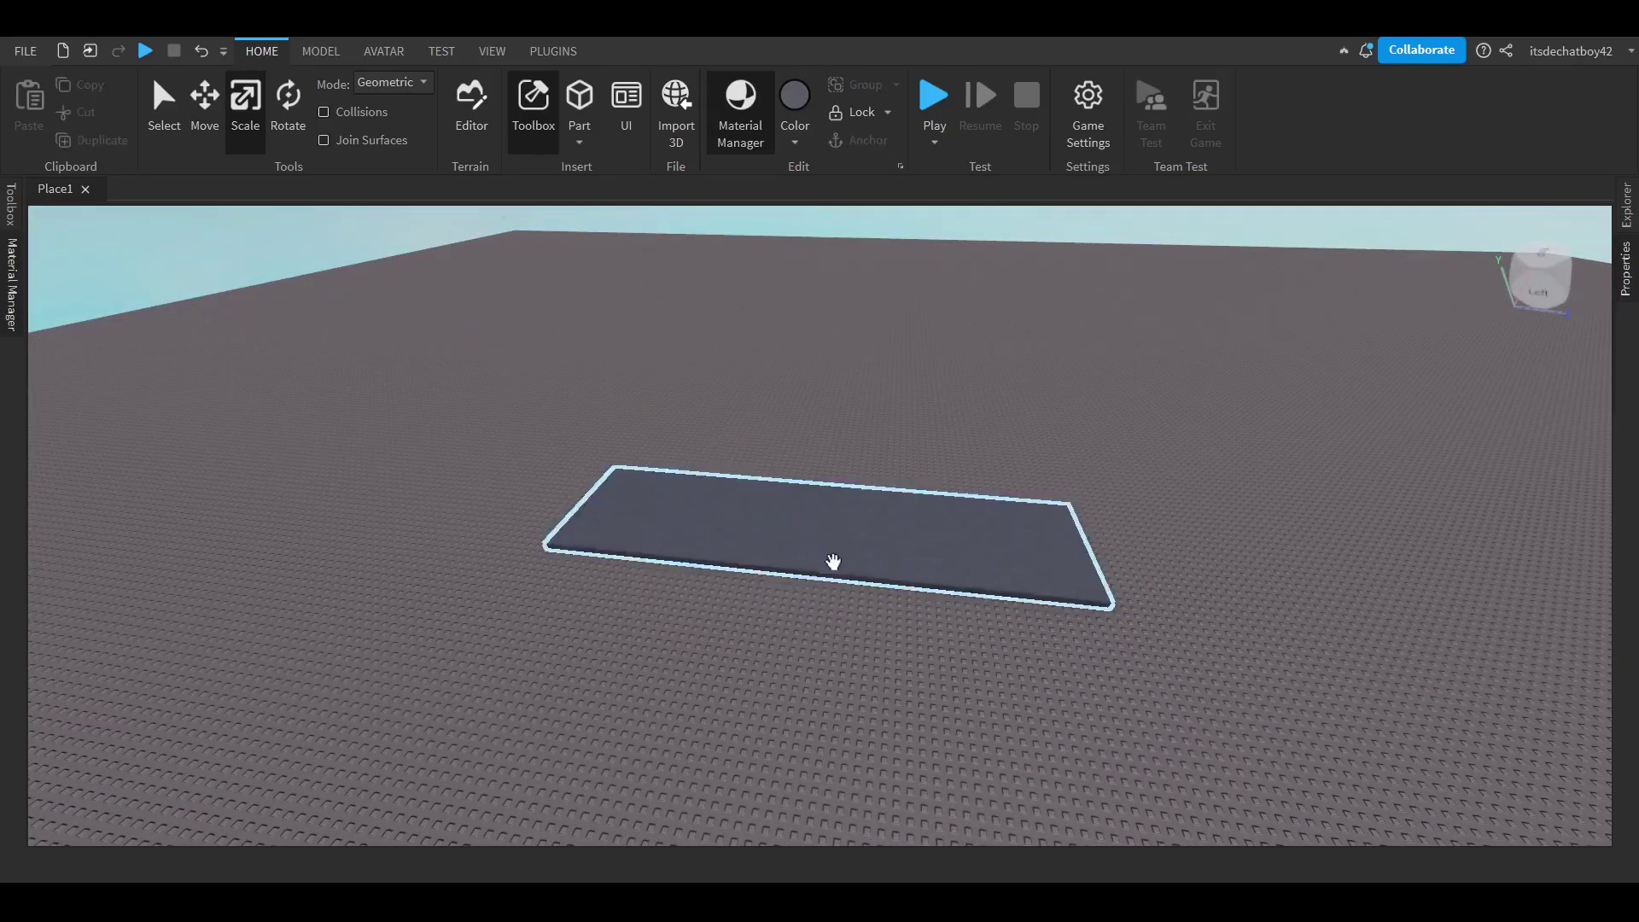
right_click_drag(833, 560, 864, 512)
right_click_drag(948, 368, 1059, 402)
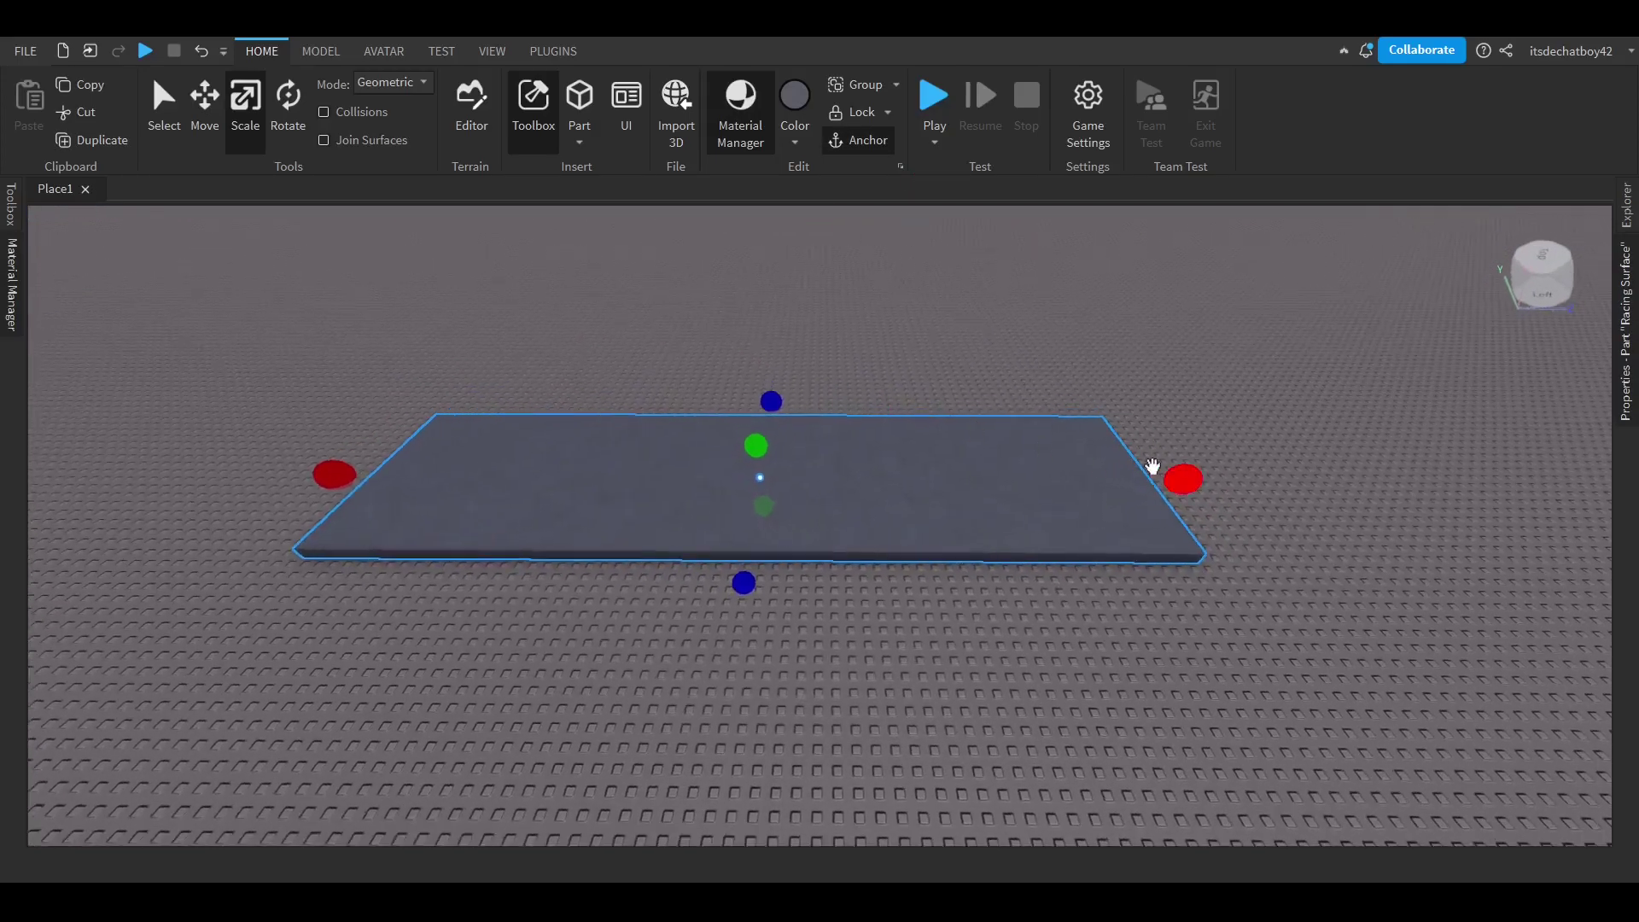
Duplicate the racing surface, shrink the copy to a thin strip along one end, and recolour it near-white for the wall.
key("ctrl+d")
key("a")
left_click_drag(1131, 473, 665, 489)
key("a")
right_click_drag(73, 451, 727, 478)
key("d")
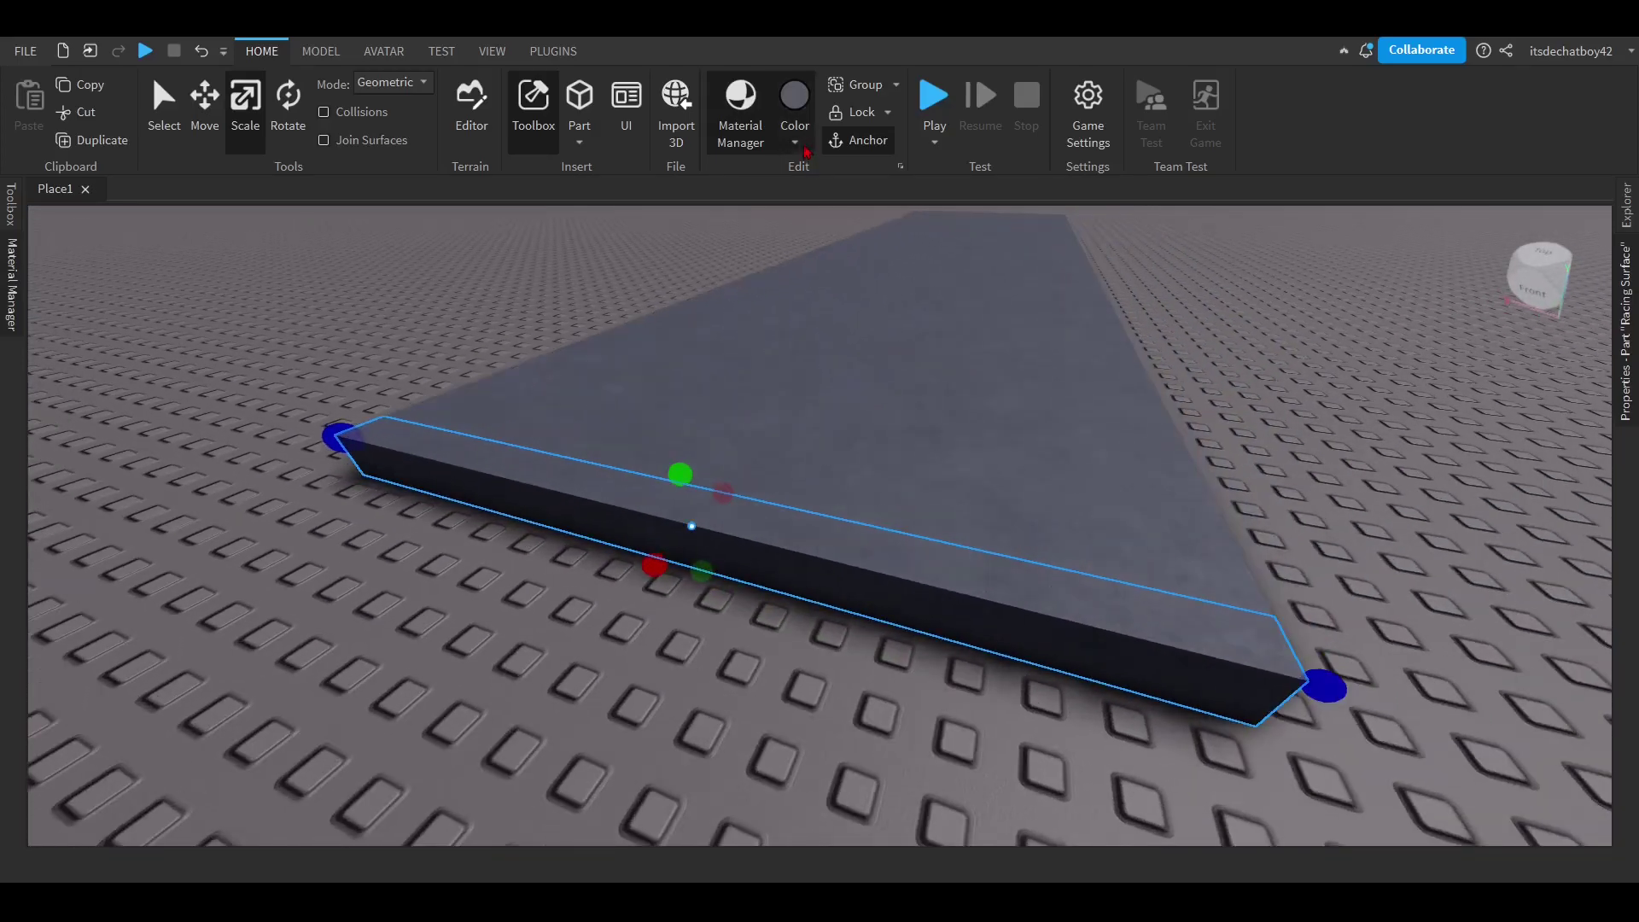
left_click(1151, 522)
left_click(1627, 307)
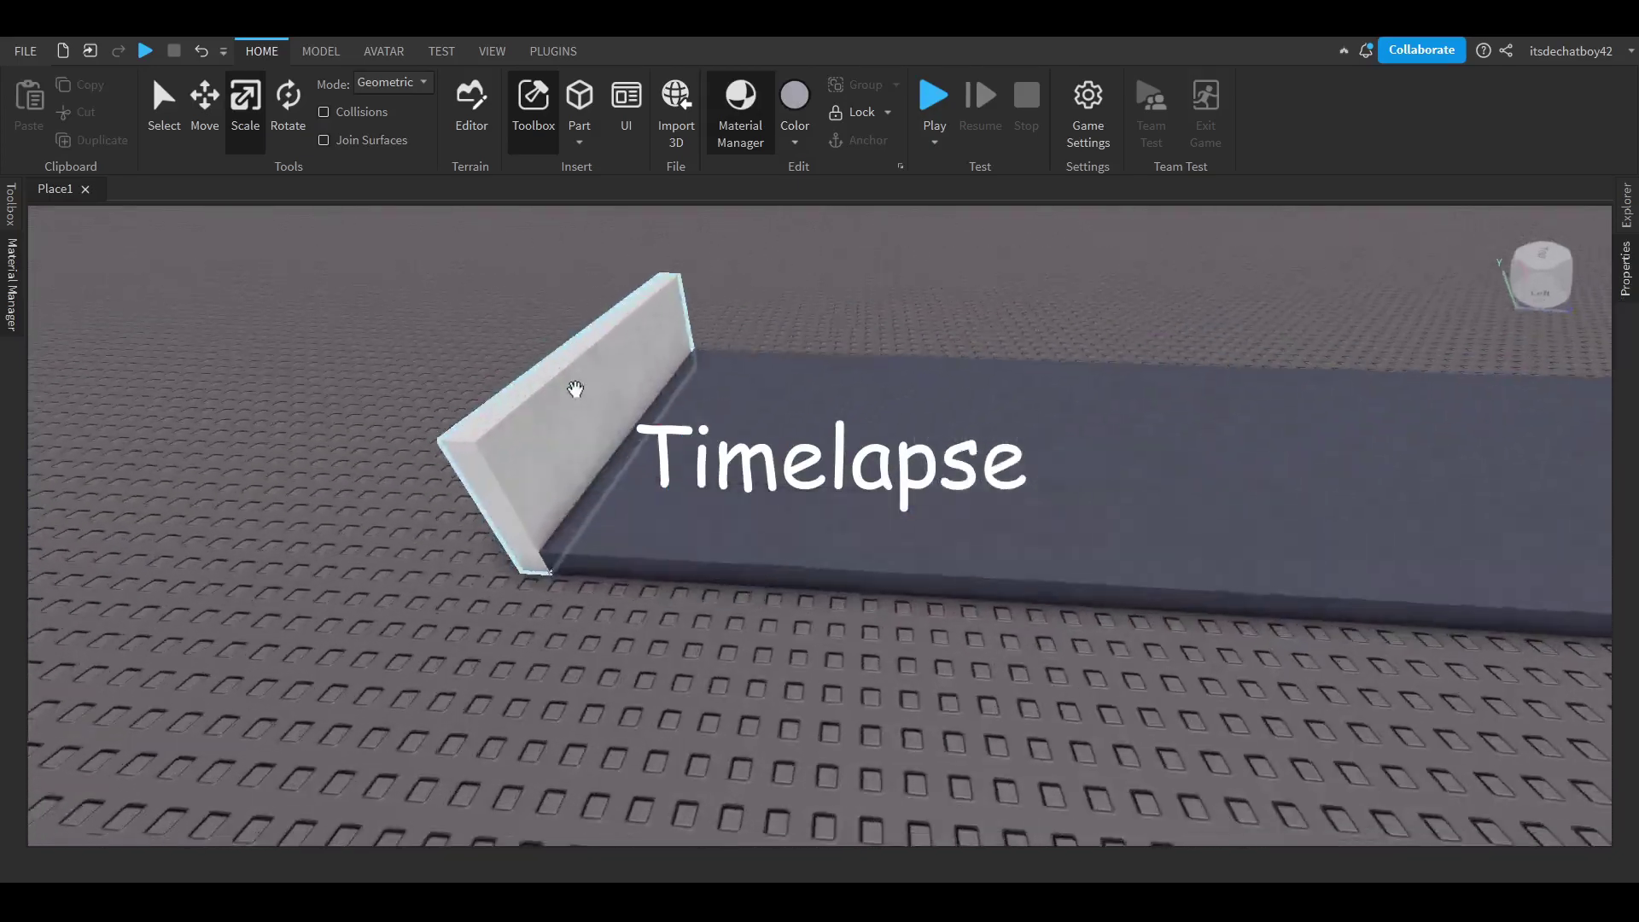
Search the model library for "Catch Fence" and insert a two-panel mesh fence for the wall.
left_click(11, 205)
left_click(242, 262)
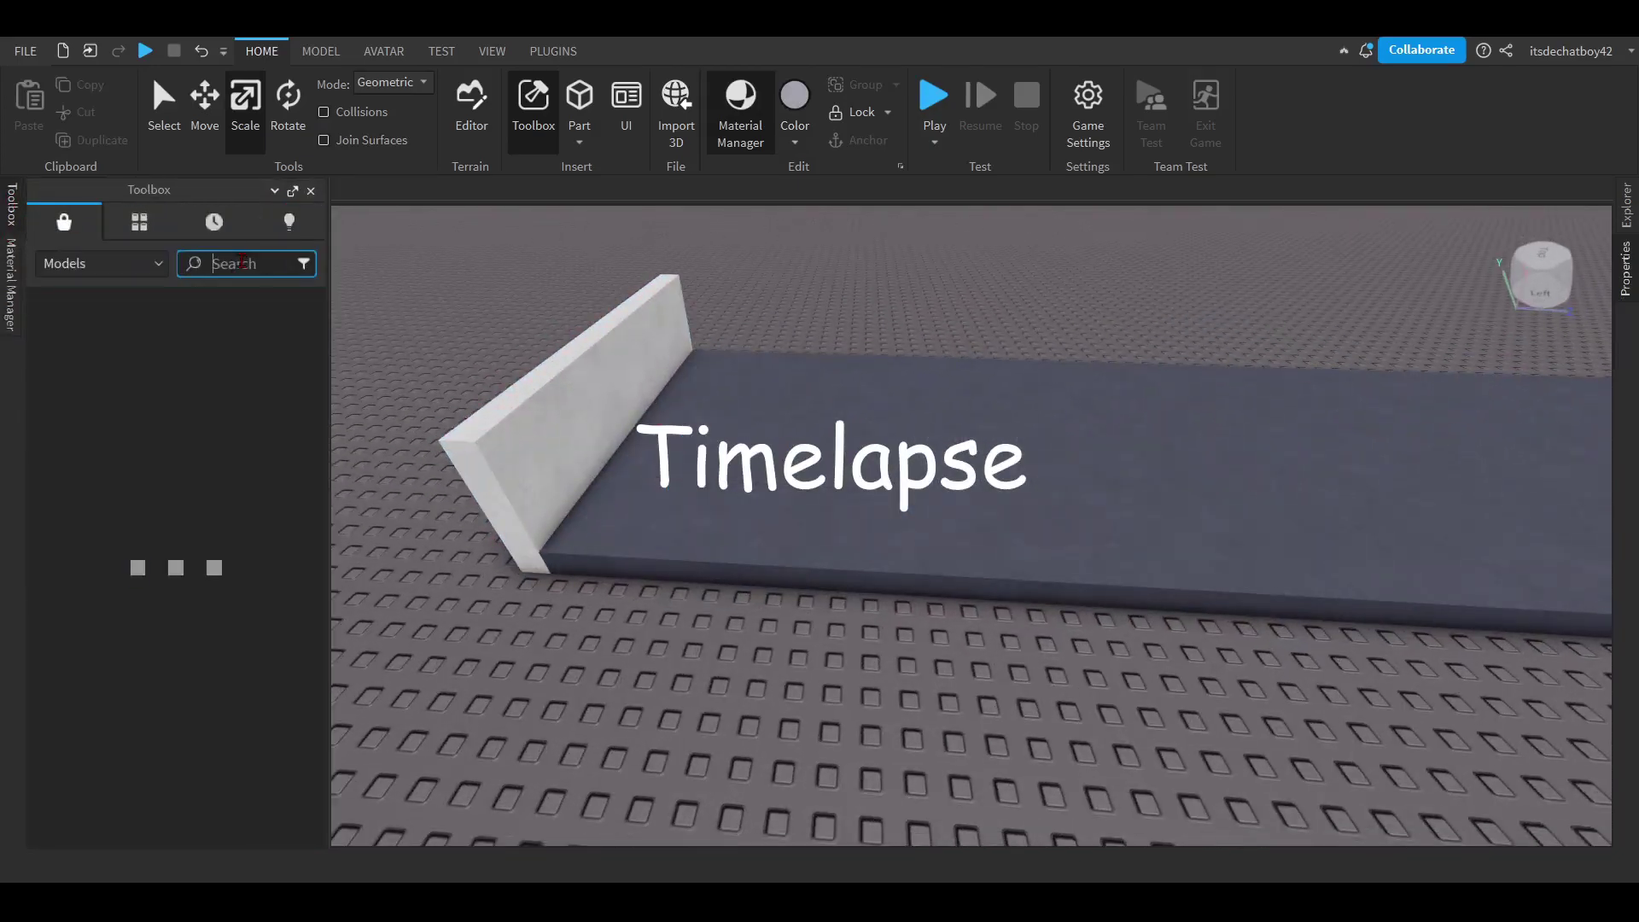
type("Catch Fence")
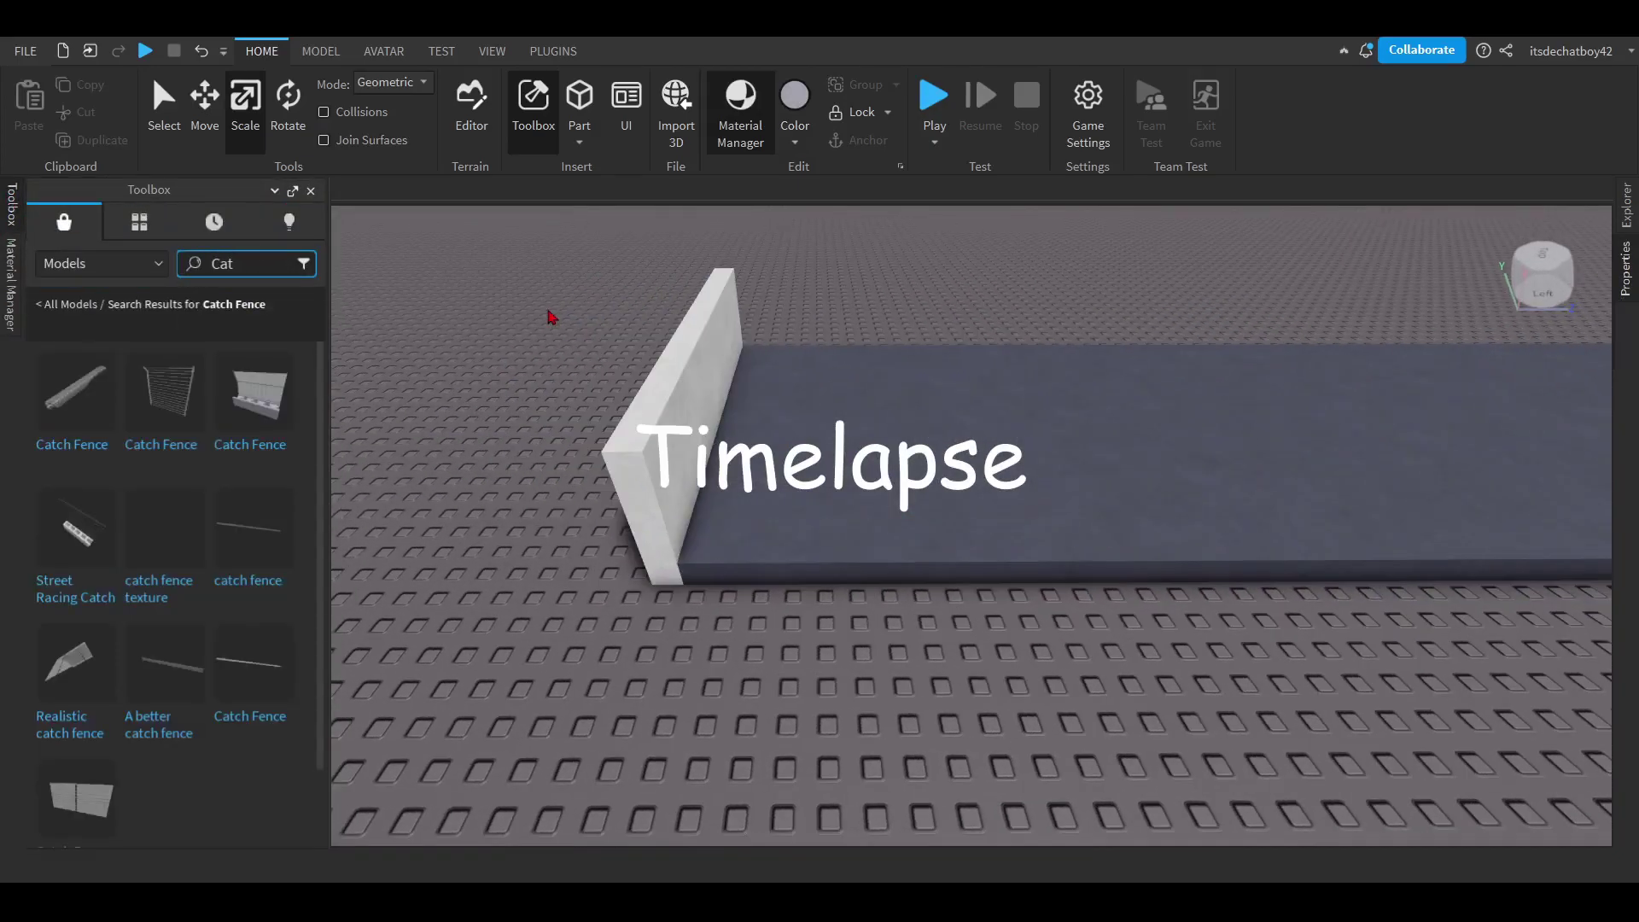
key("Return")
left_click(77, 798)
left_click(311, 192)
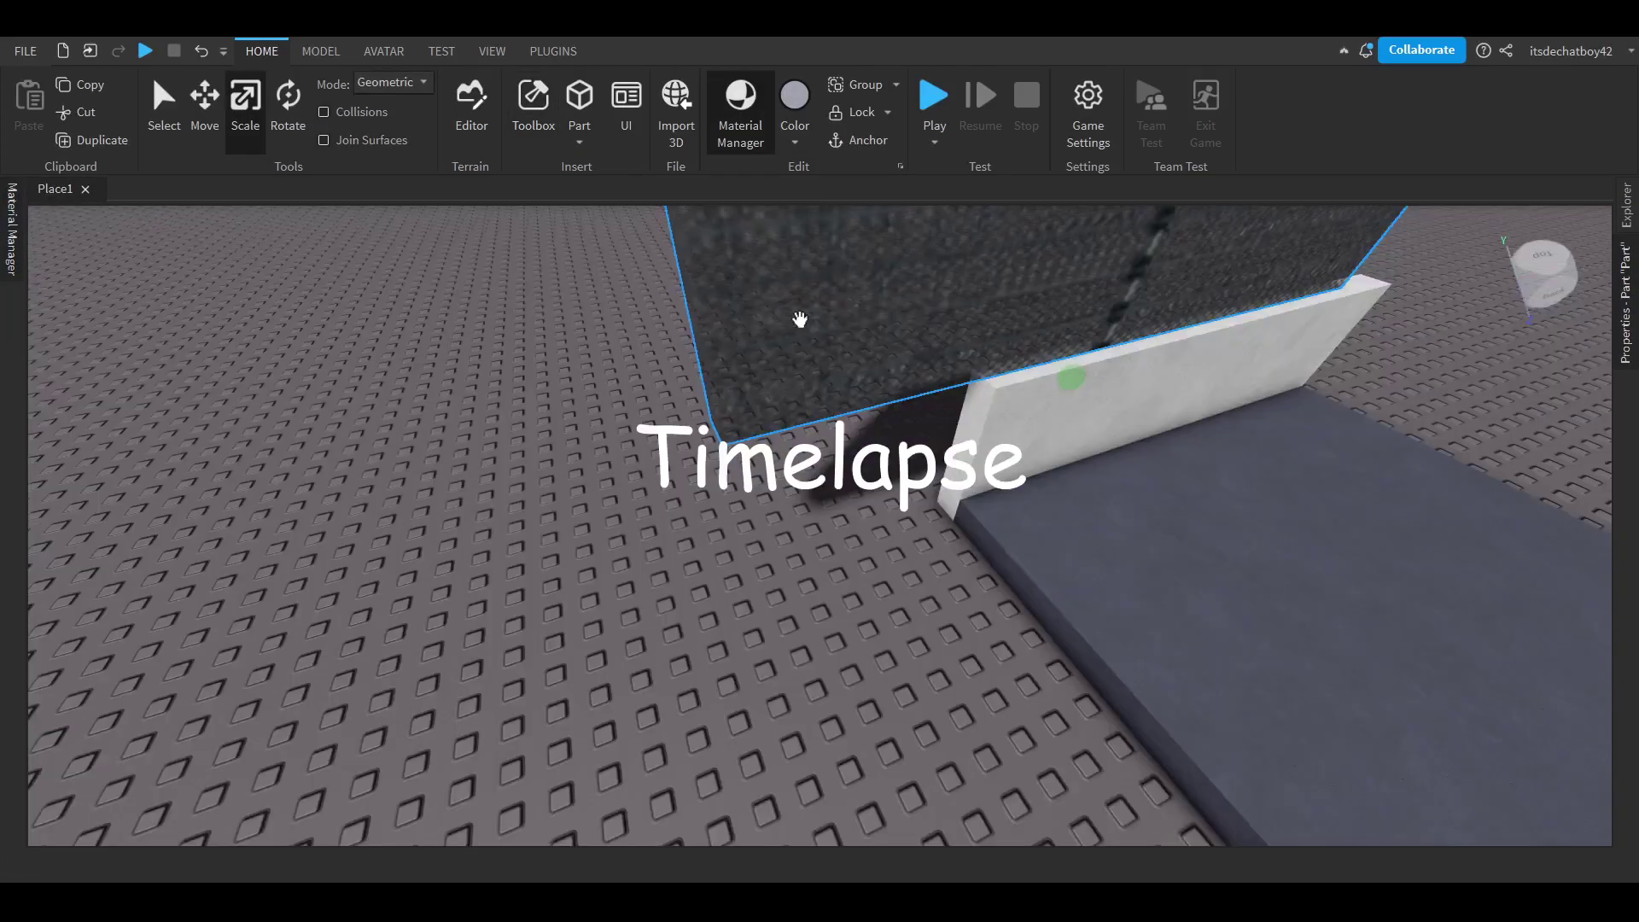
Turn off move snapping and slightly adjust the height of the light grey section at the racing surface's inner end.
left_click(321, 51)
left_click(620, 307)
right_click_drag(616, 299, 618, 297)
scroll(618, 297, "down", 3)
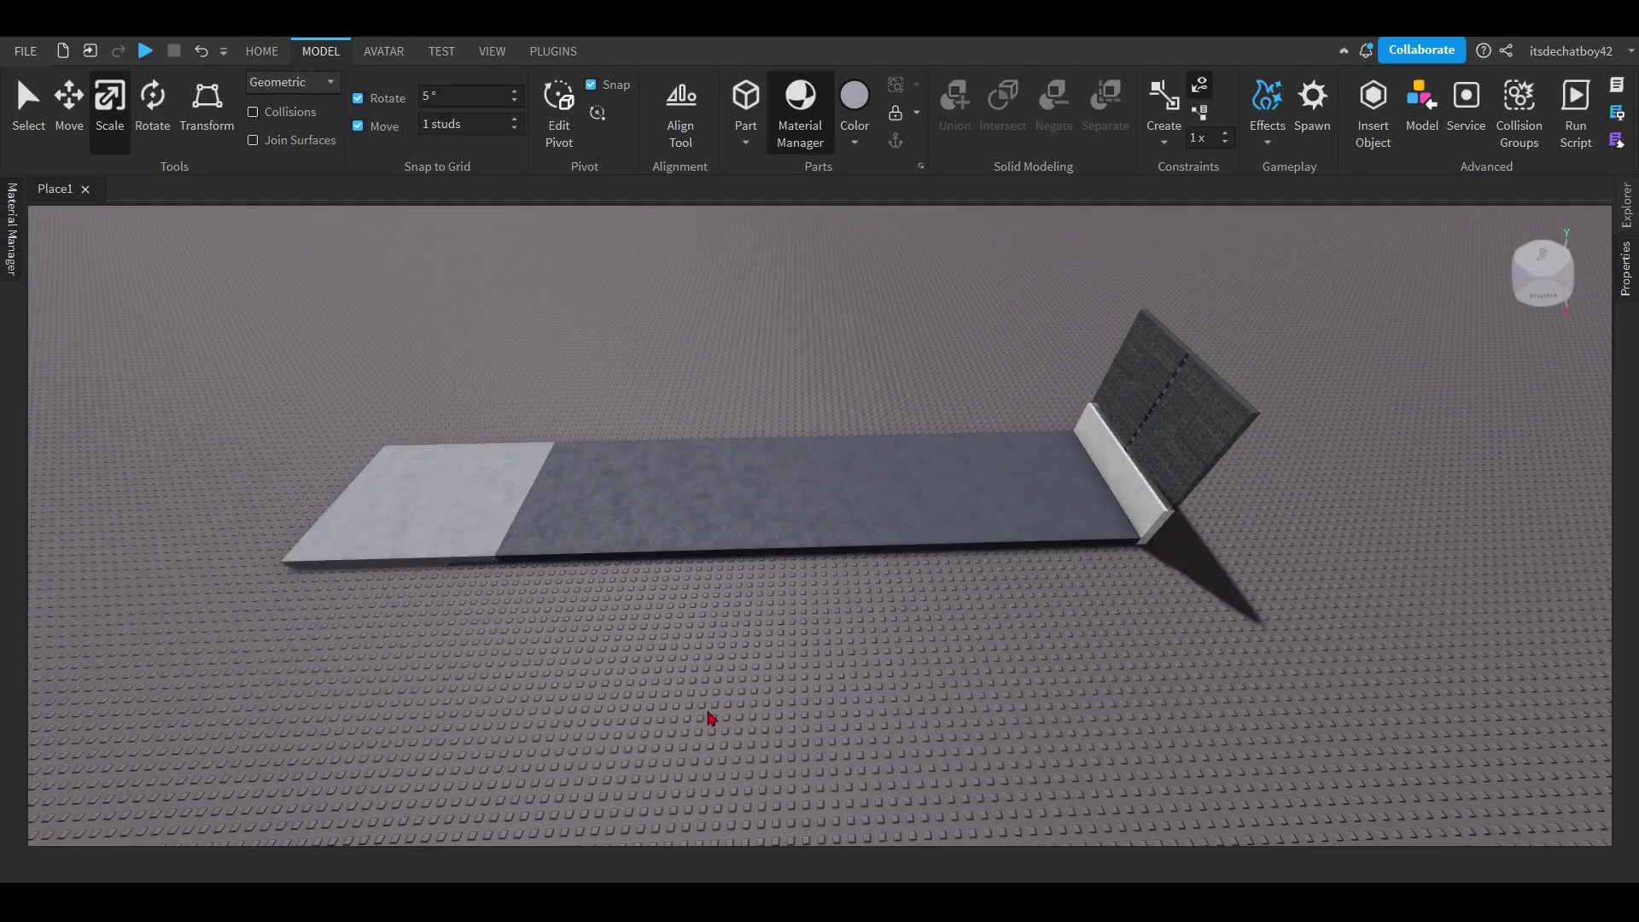
scroll(677, 648, "up", 5)
right_click_drag(709, 674, 743, 662)
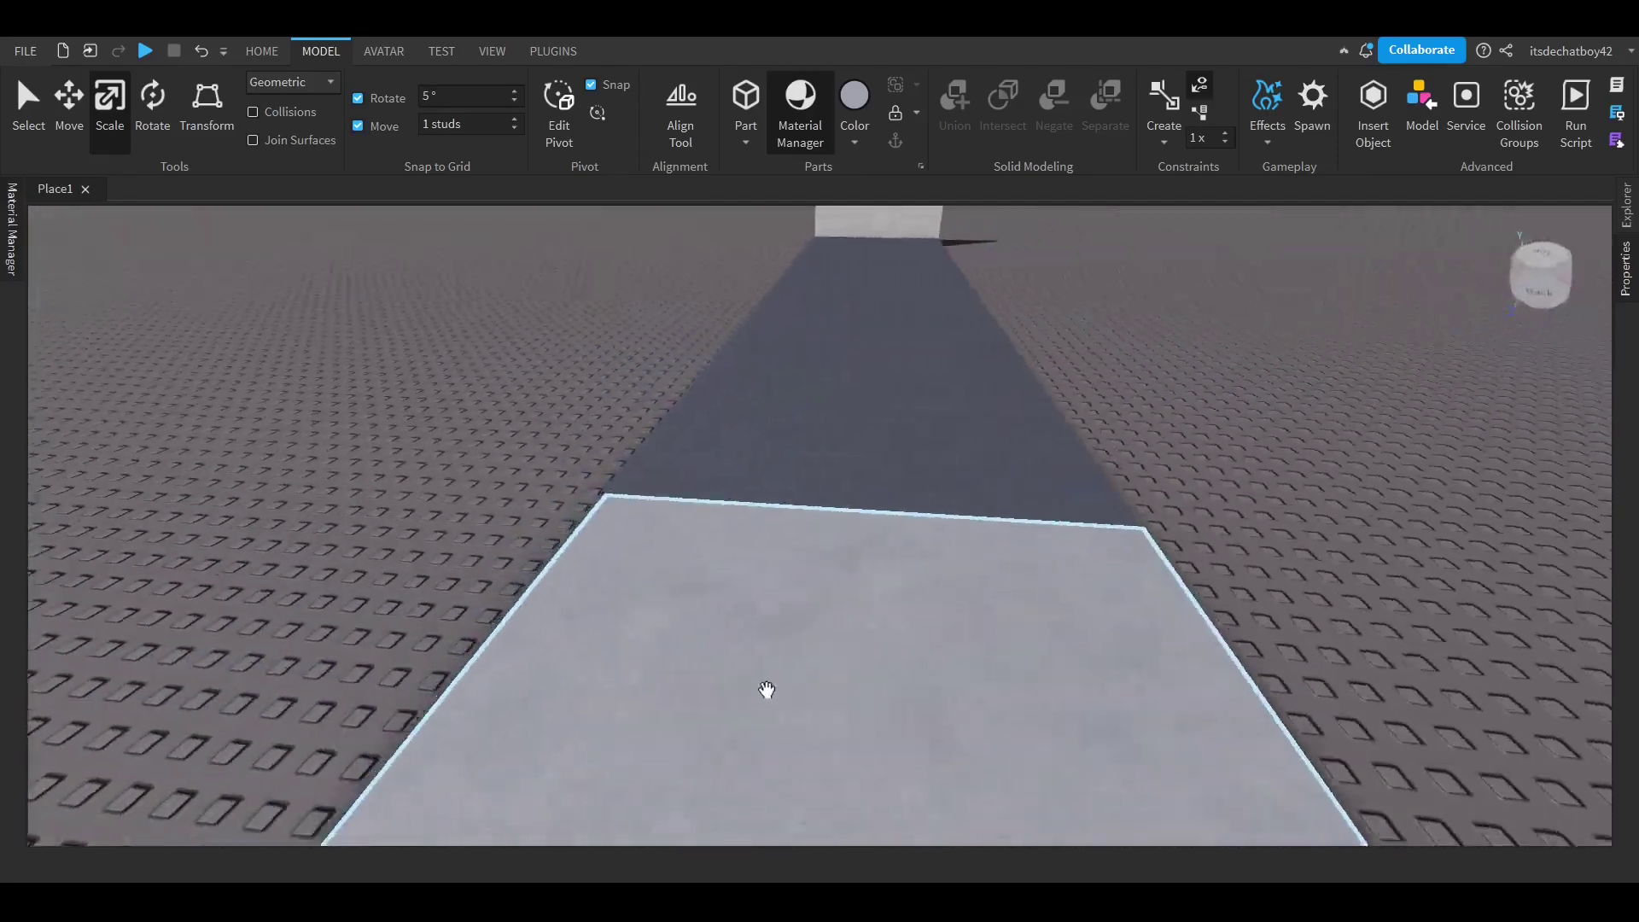
scroll(742, 663, "down", 5)
scroll(885, 432, "up", 3)
right_click_drag(885, 432, 1003, 449)
left_click(763, 481)
right_click_drag(763, 481, 736, 498)
left_click(358, 126)
scroll(890, 337, "up", 4)
right_click_drag(918, 337, 891, 337)
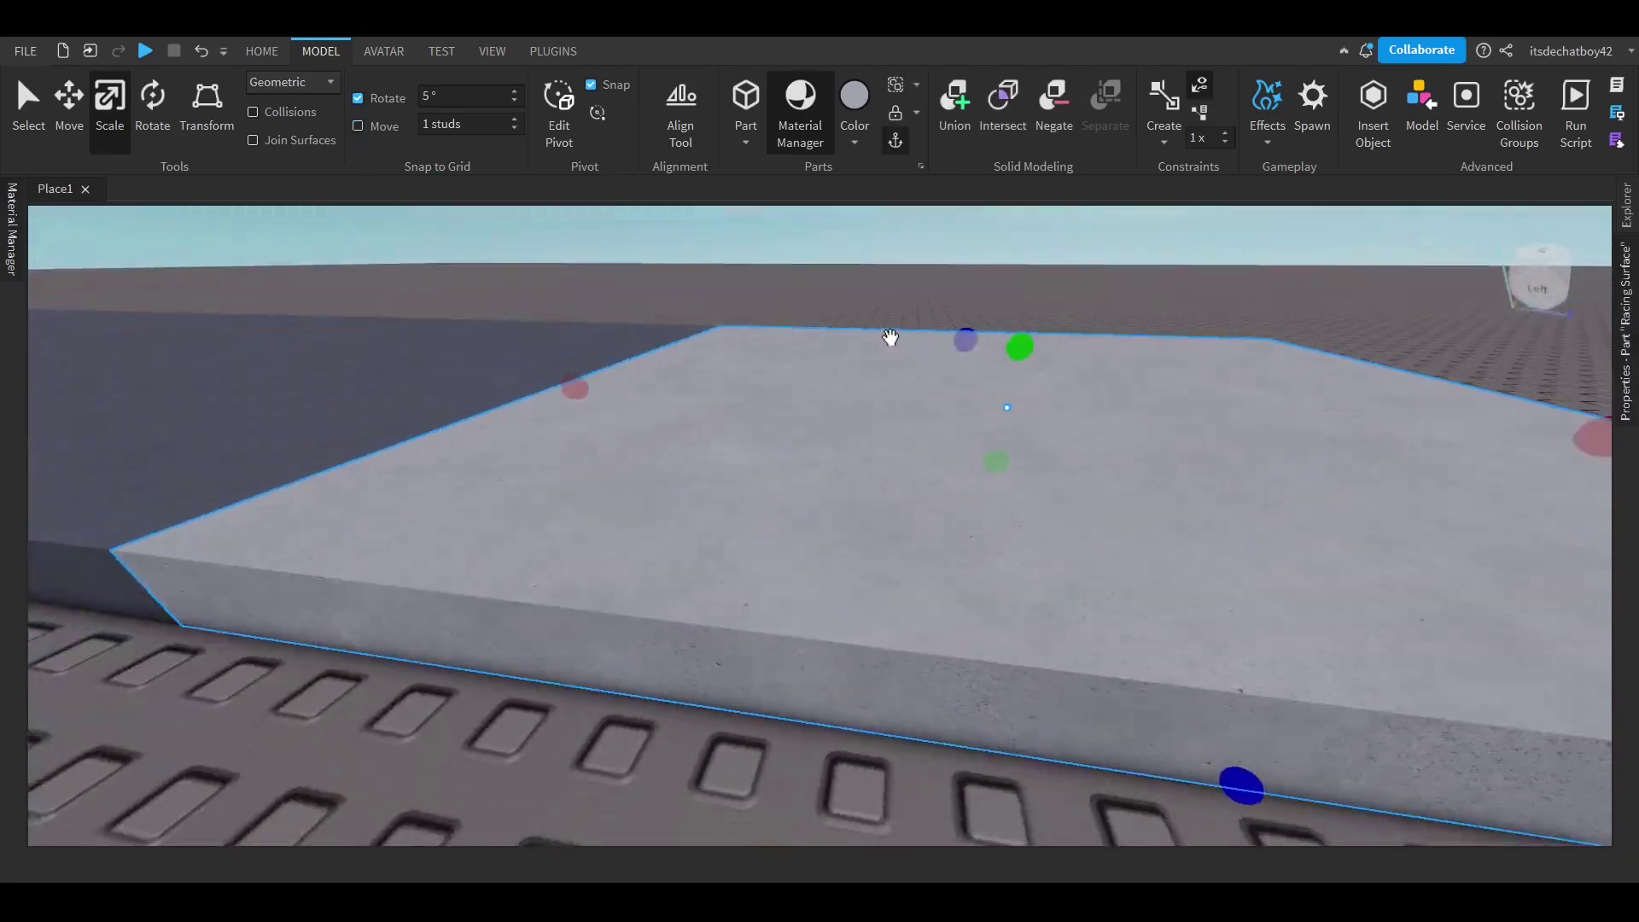
left_click_drag(1011, 345, 1009, 350)
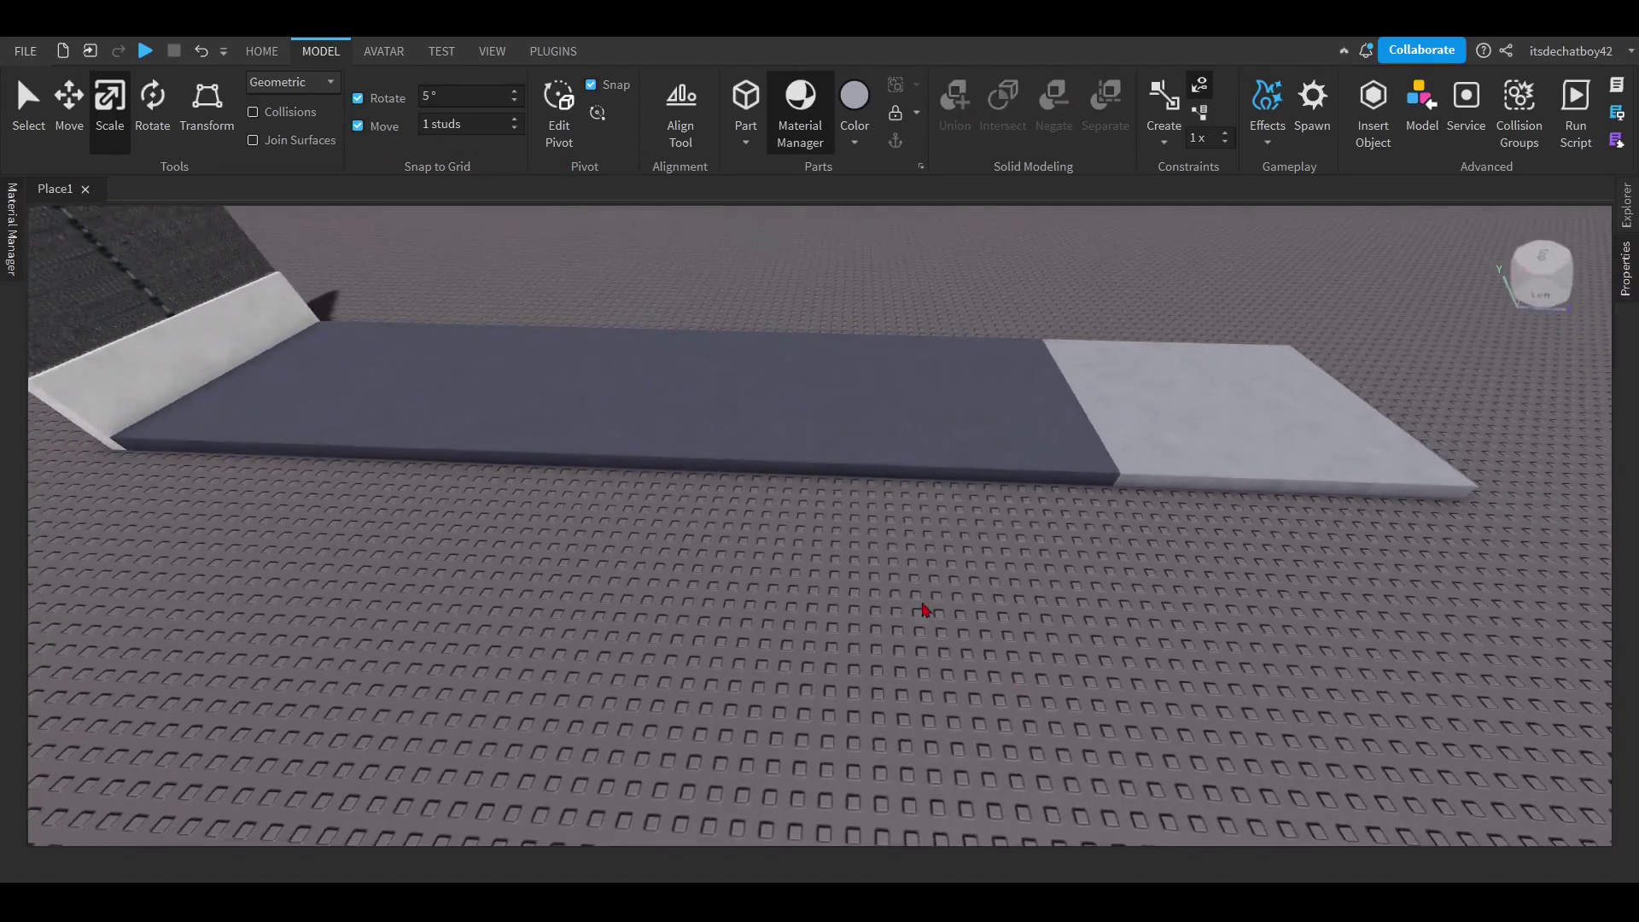
Select the fence, wall, racing surface and light grey section, move them across the baseplate, and group them as one model.
scroll(919, 599, "down", 6)
left_click_drag(253, 251, 1414, 675)
key("f")
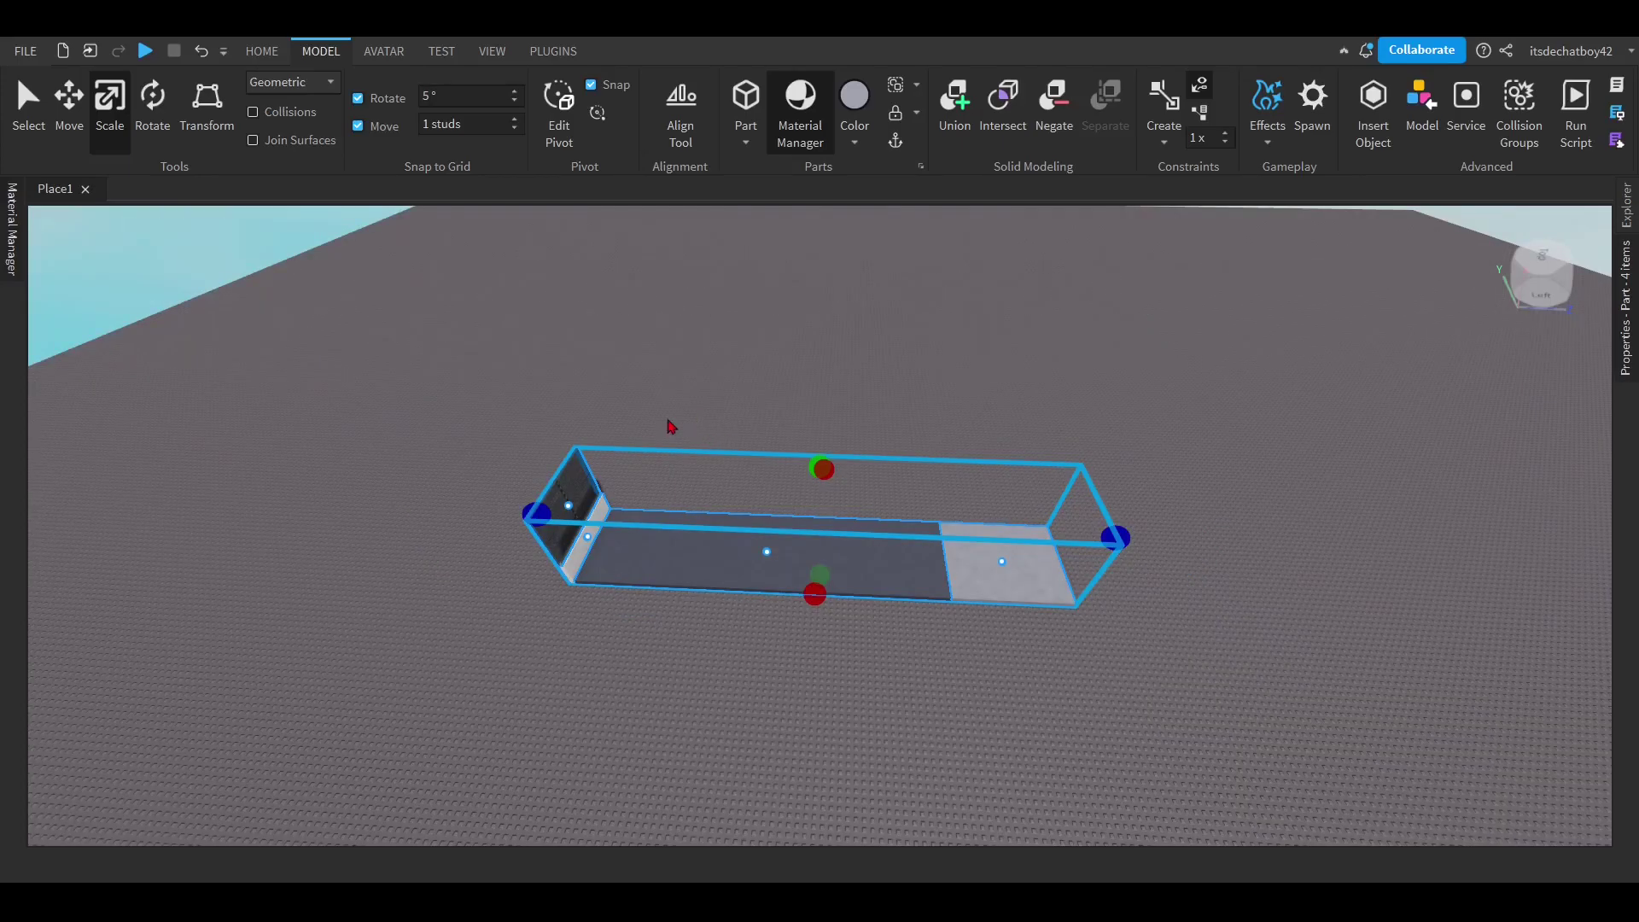
left_click_drag(693, 538, 504, 309)
key("f")
right_click_drag(882, 418, 849, 443)
left_click(872, 393)
scroll(891, 393, "up", 2)
left_click(892, 393)
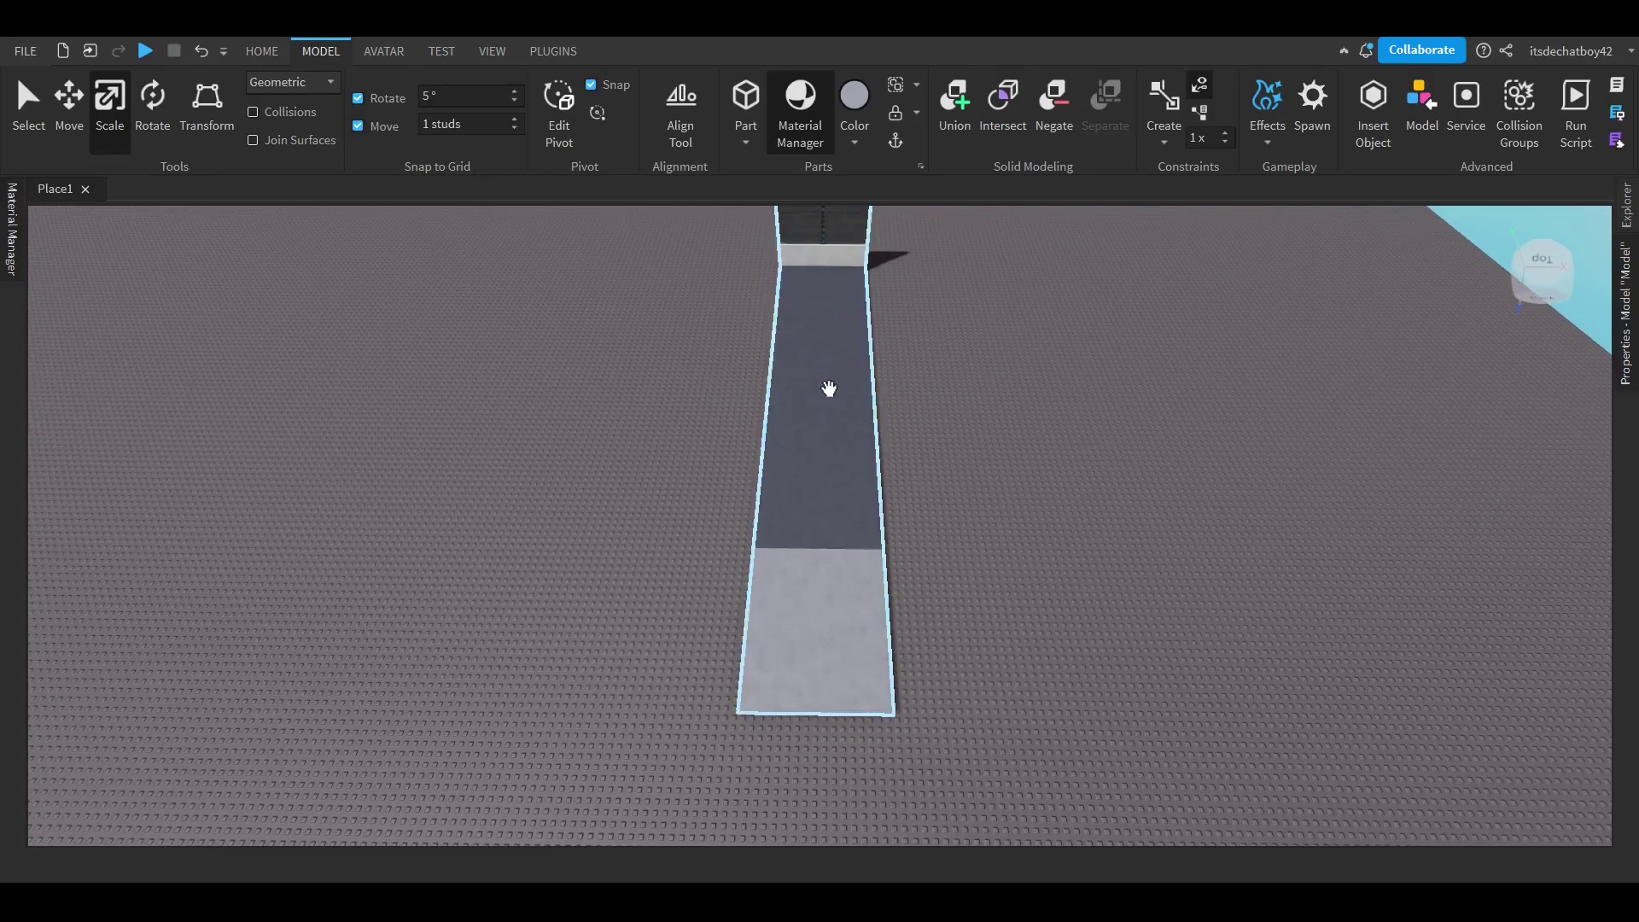
Anchor the track model, duplicate it, and move the copy sideways to leave a gap between the two sections.
left_click(900, 143)
left_click(78, 118)
right_click_drag(688, 219, 744, 140)
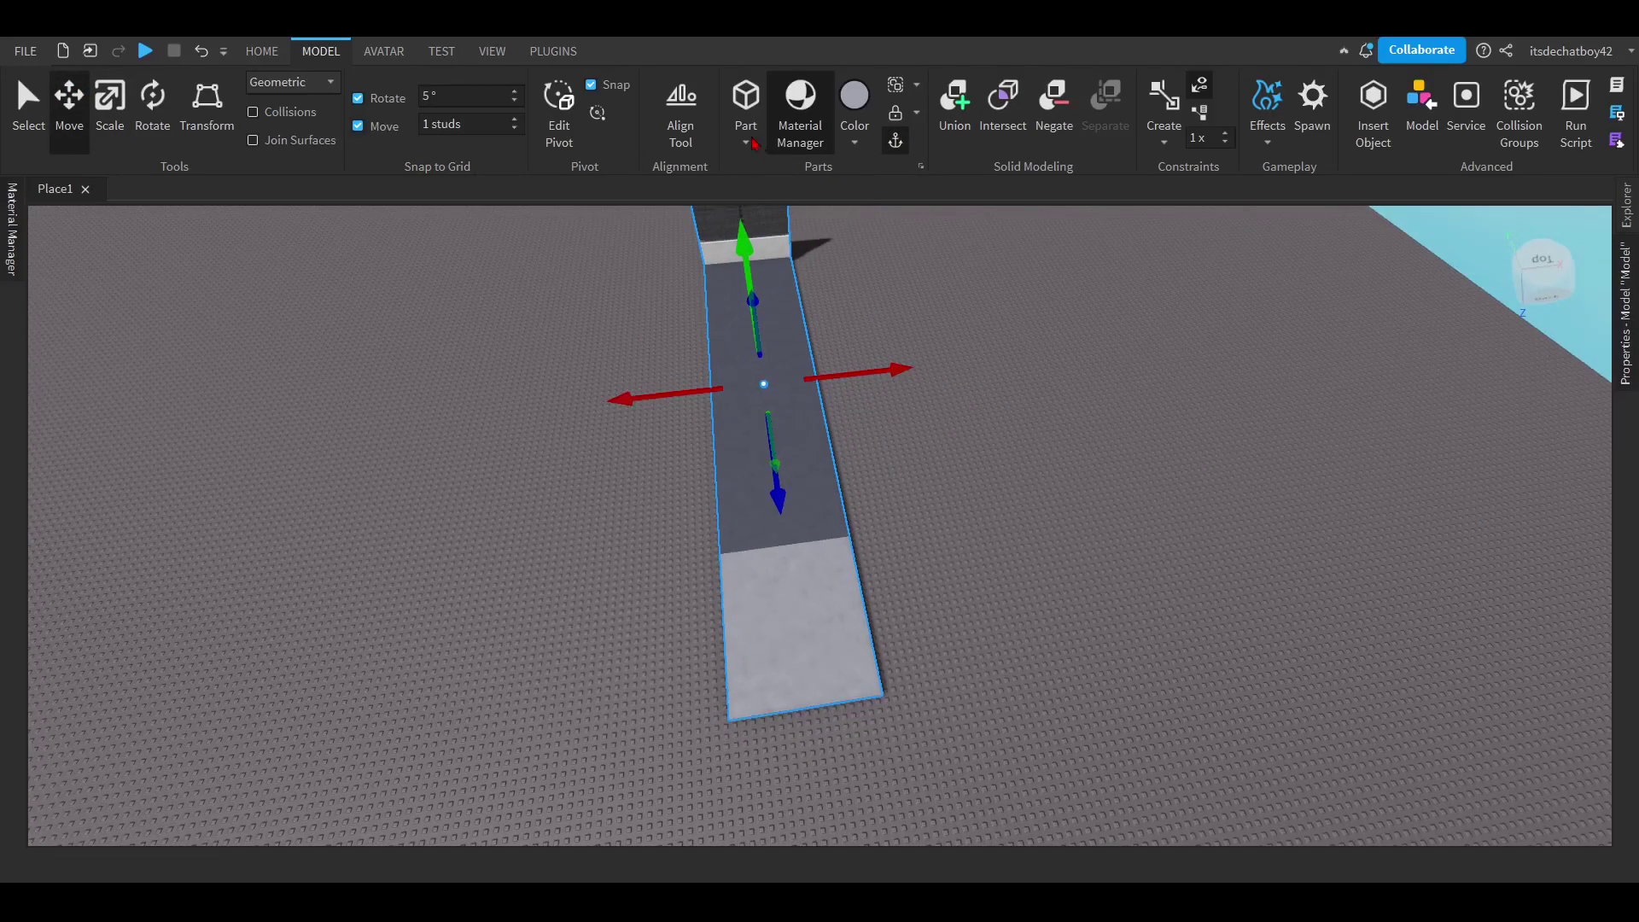
key("ctrl+d")
left_click_drag(664, 391, 458, 418)
left_click(990, 452)
Lower the wedge at the light grey section's edge and stretch it across the full width of the track section.
right_click_drag(991, 478, 854, 453)
key("w")
key("s")
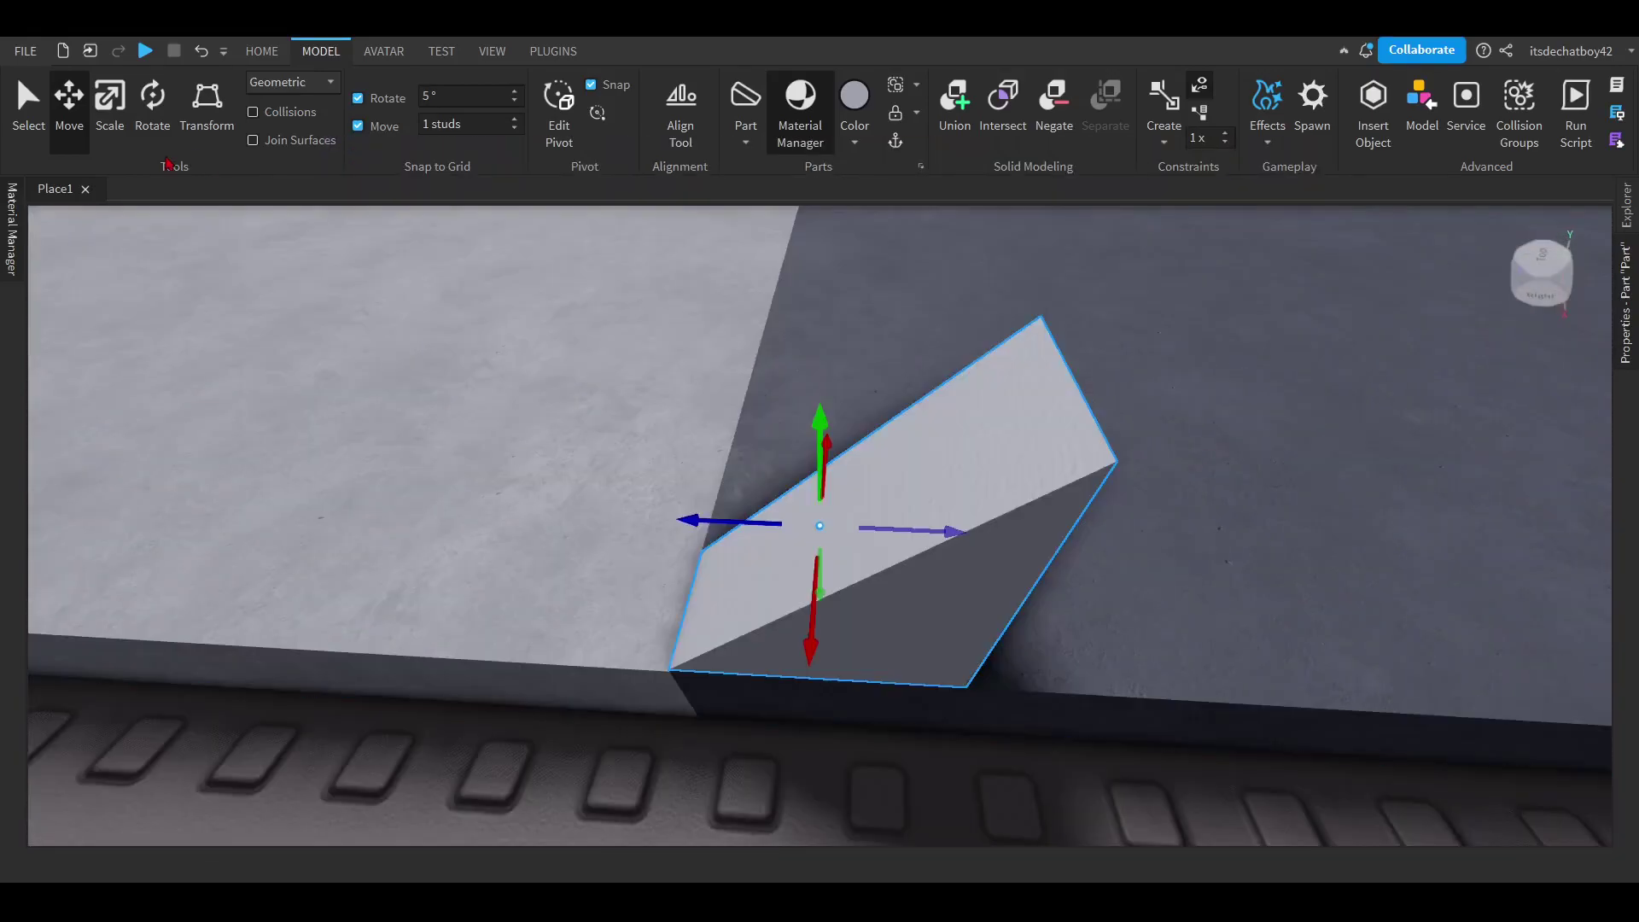
key("ctrl+3")
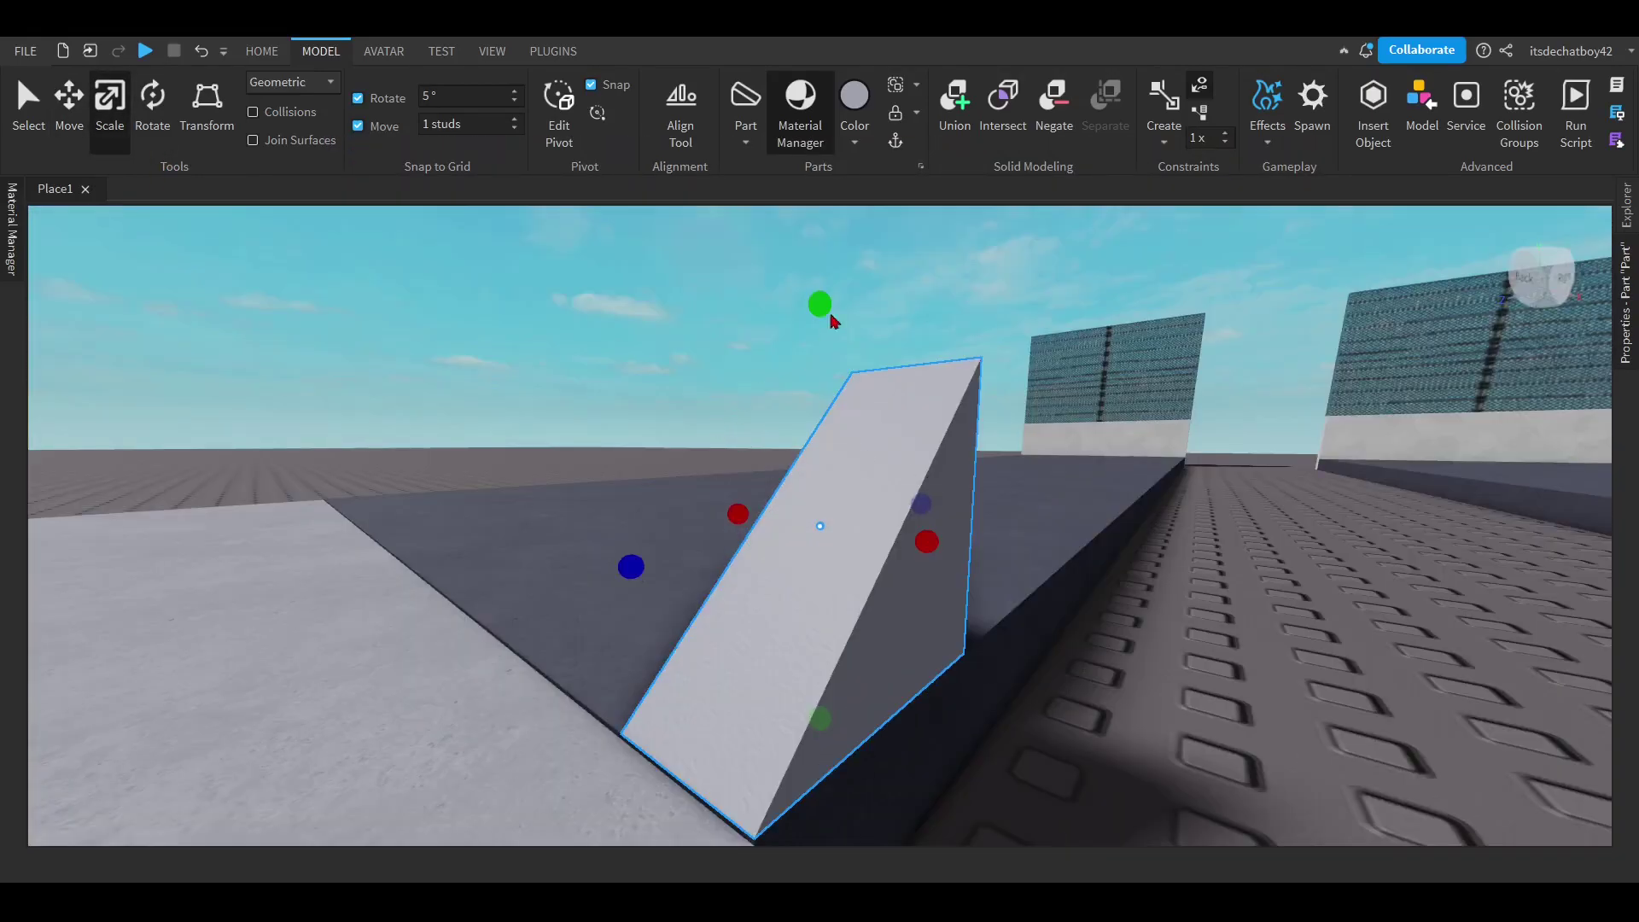
left_click_drag(834, 319, 841, 484)
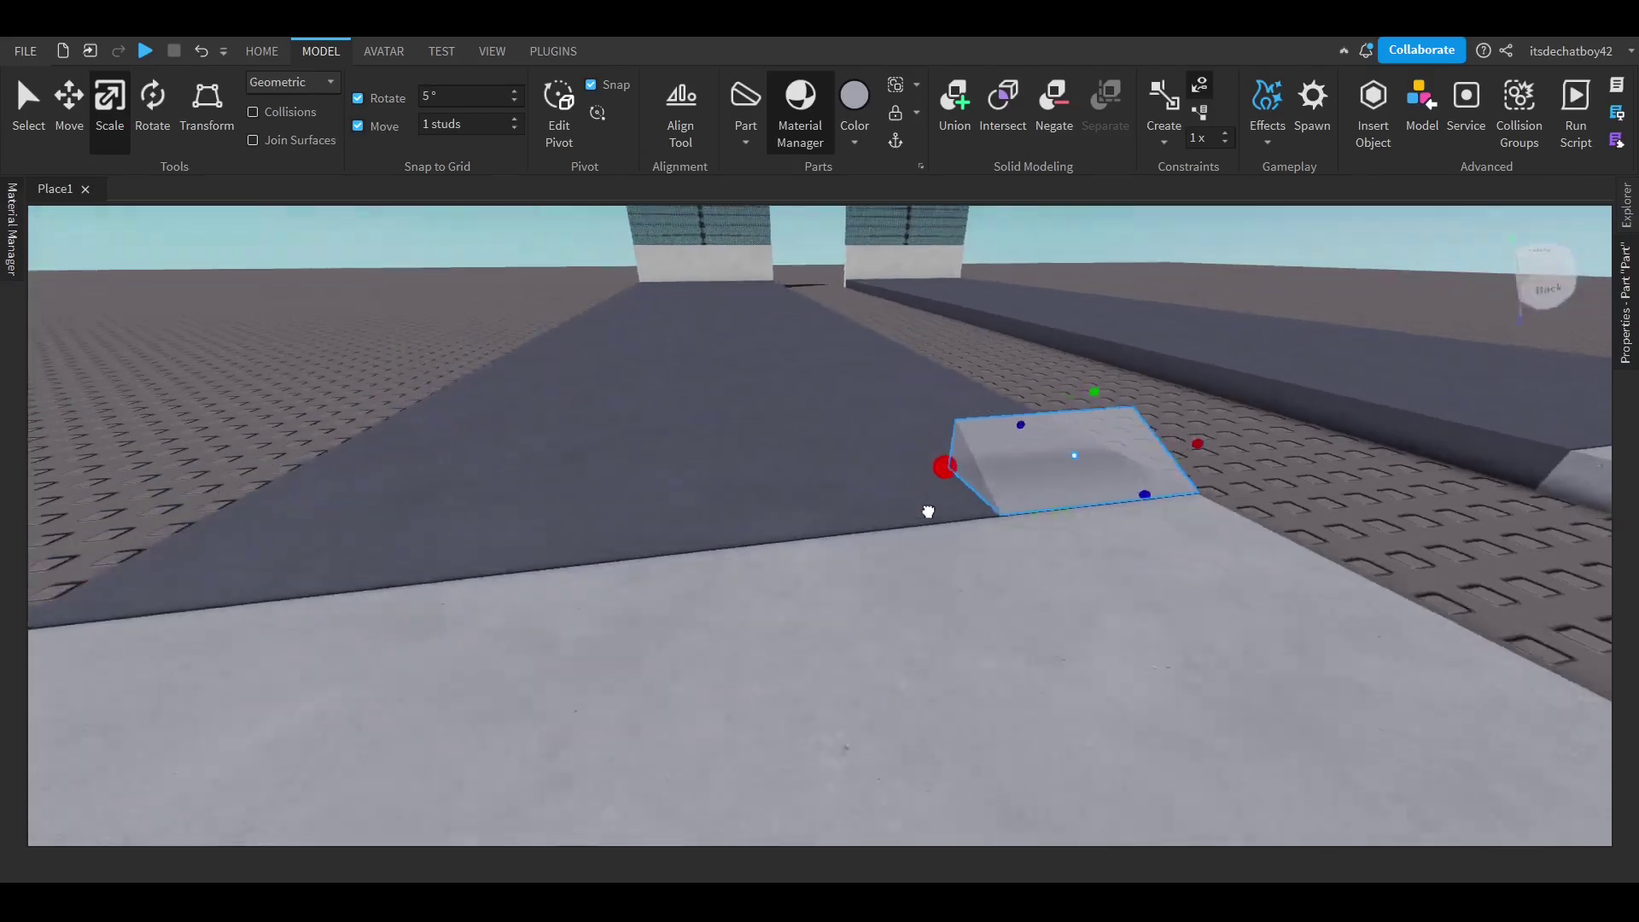
left_click_drag(935, 471, 542, 557)
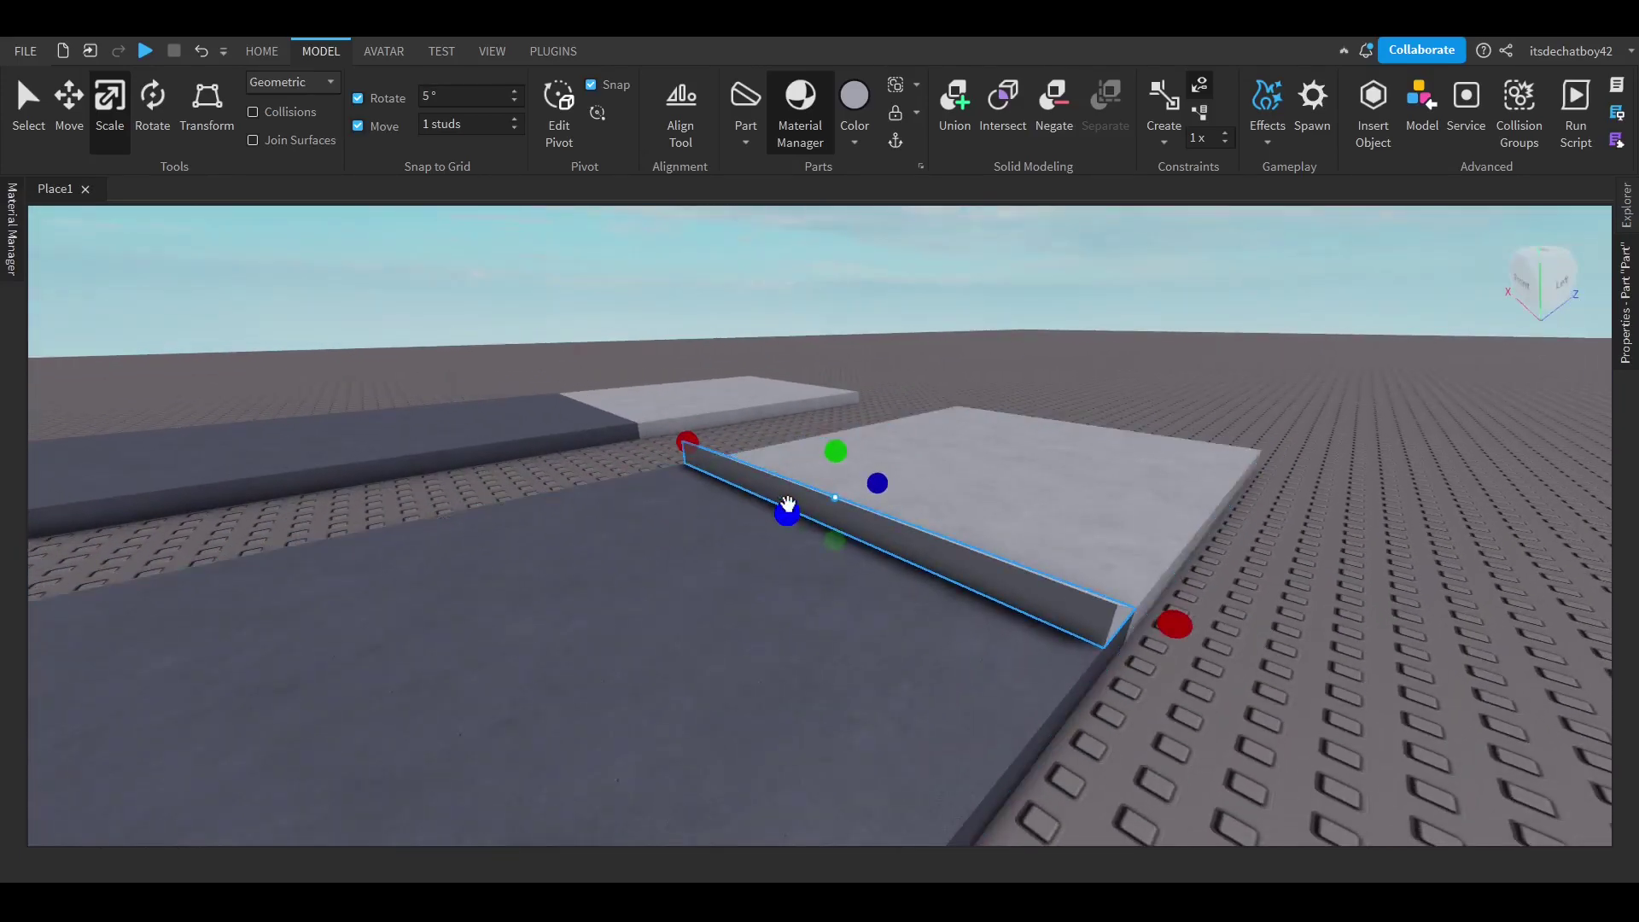
Extend the wedge over the dark racing surface as far as the wall to form a banked ramp.
scroll(784, 504, "up", 5)
key("a")
left_click_drag(784, 504, 673, 498)
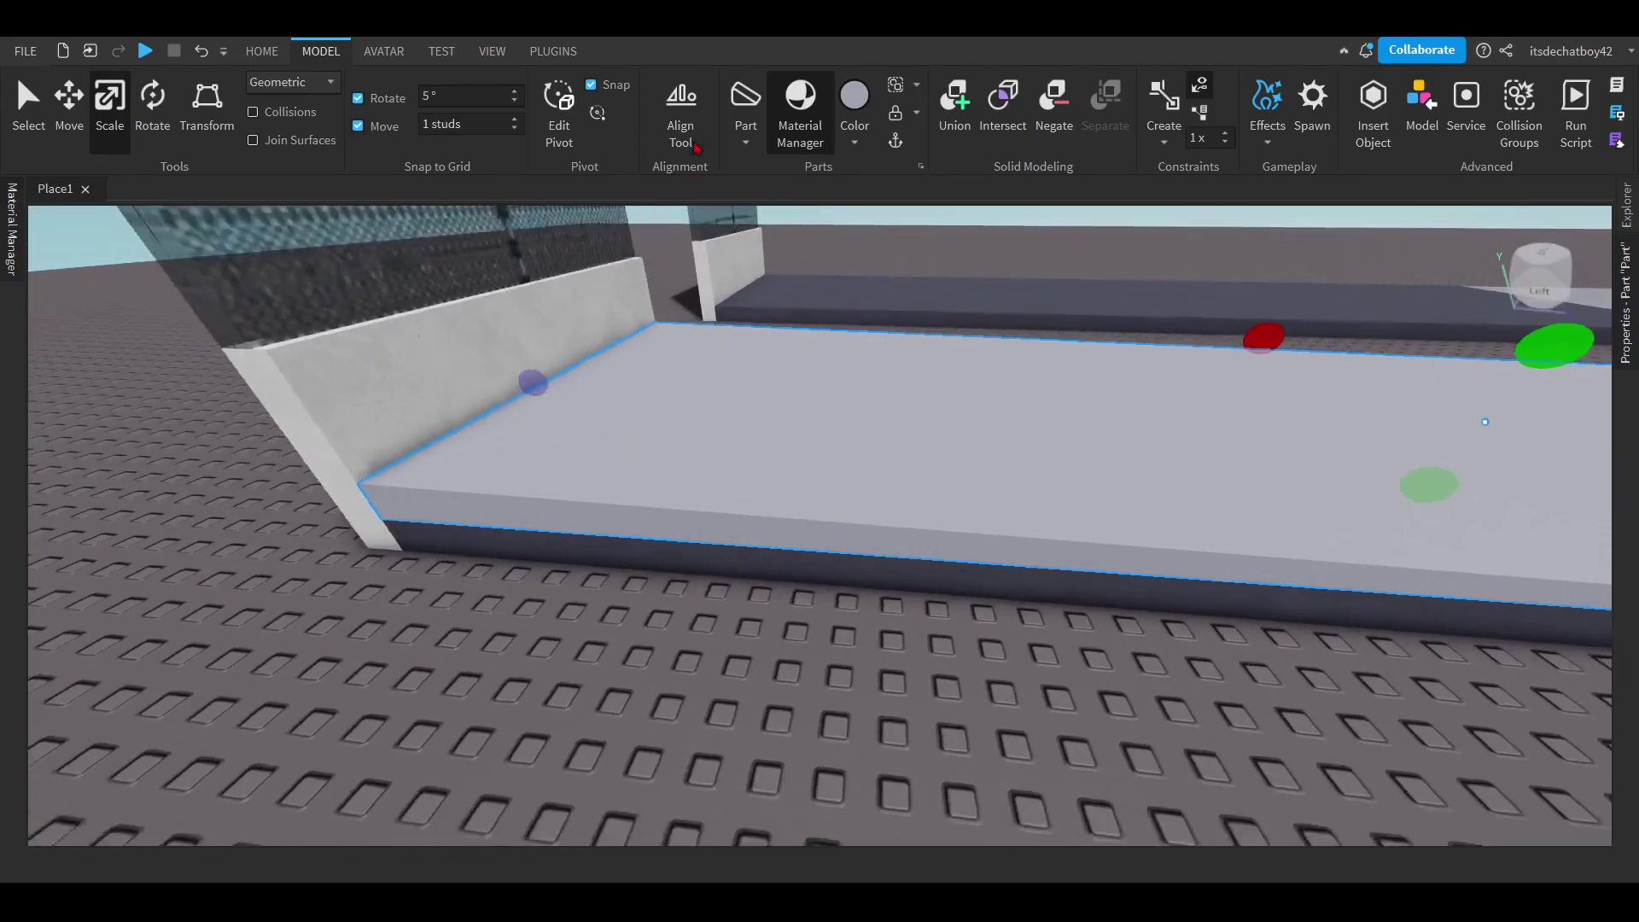
key("d")
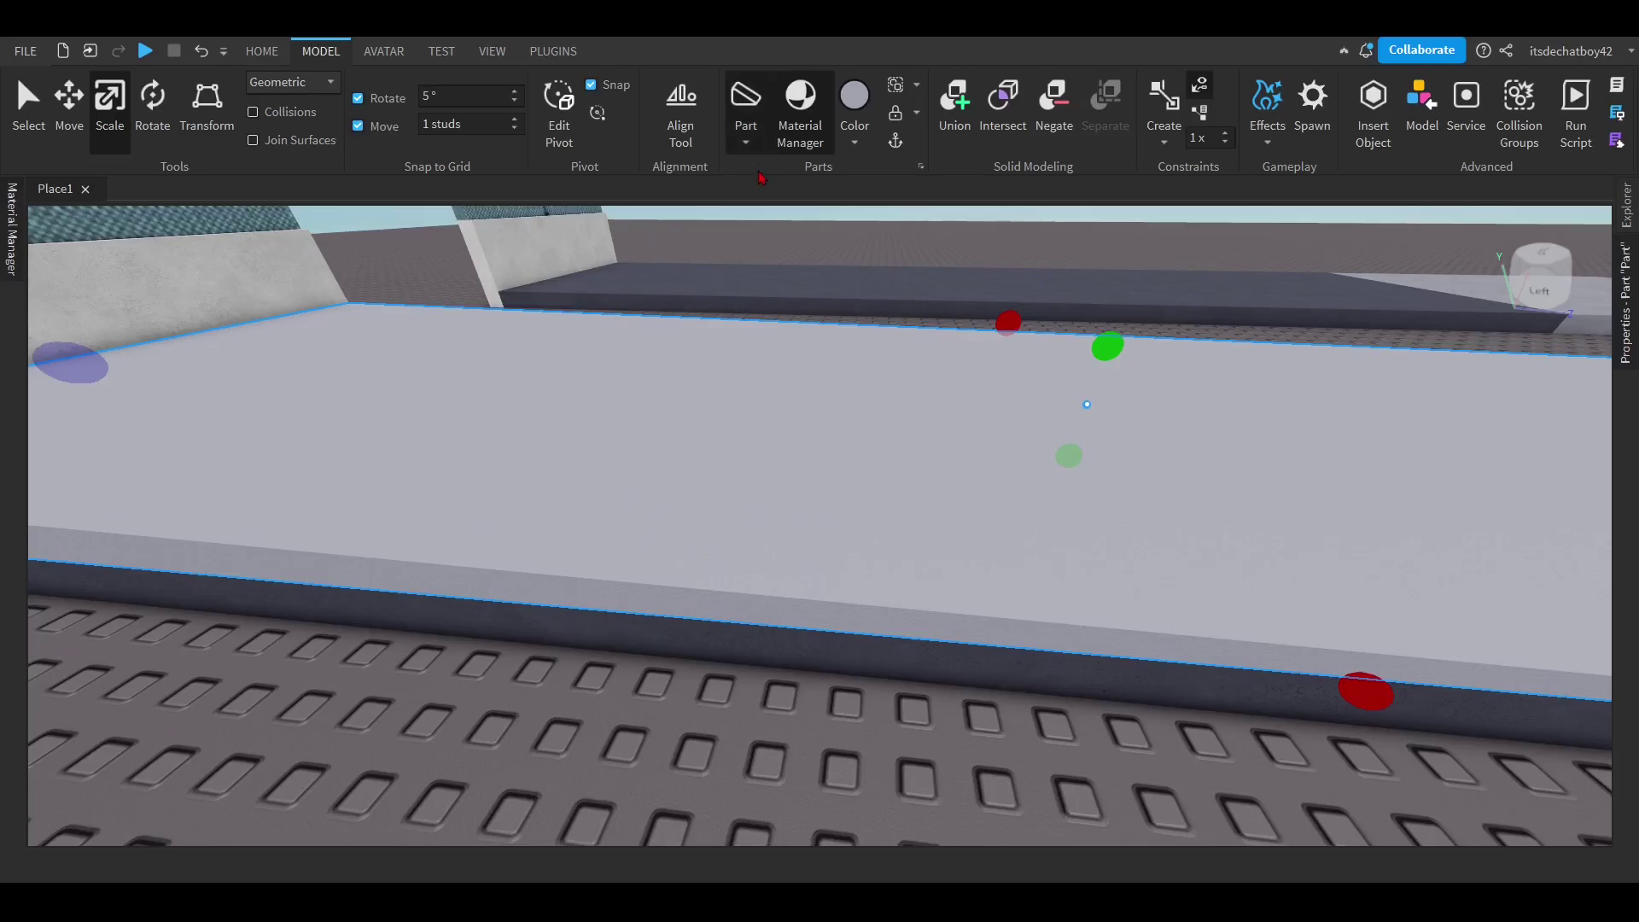
Insert a block part and place it on the banked wedge, rotated to lie along the slope.
left_click(762, 182)
left_click_drag(850, 456, 926, 453)
key("r")
key("w")
right_click_drag(840, 500, 885, 450)
key("s")
key("d")
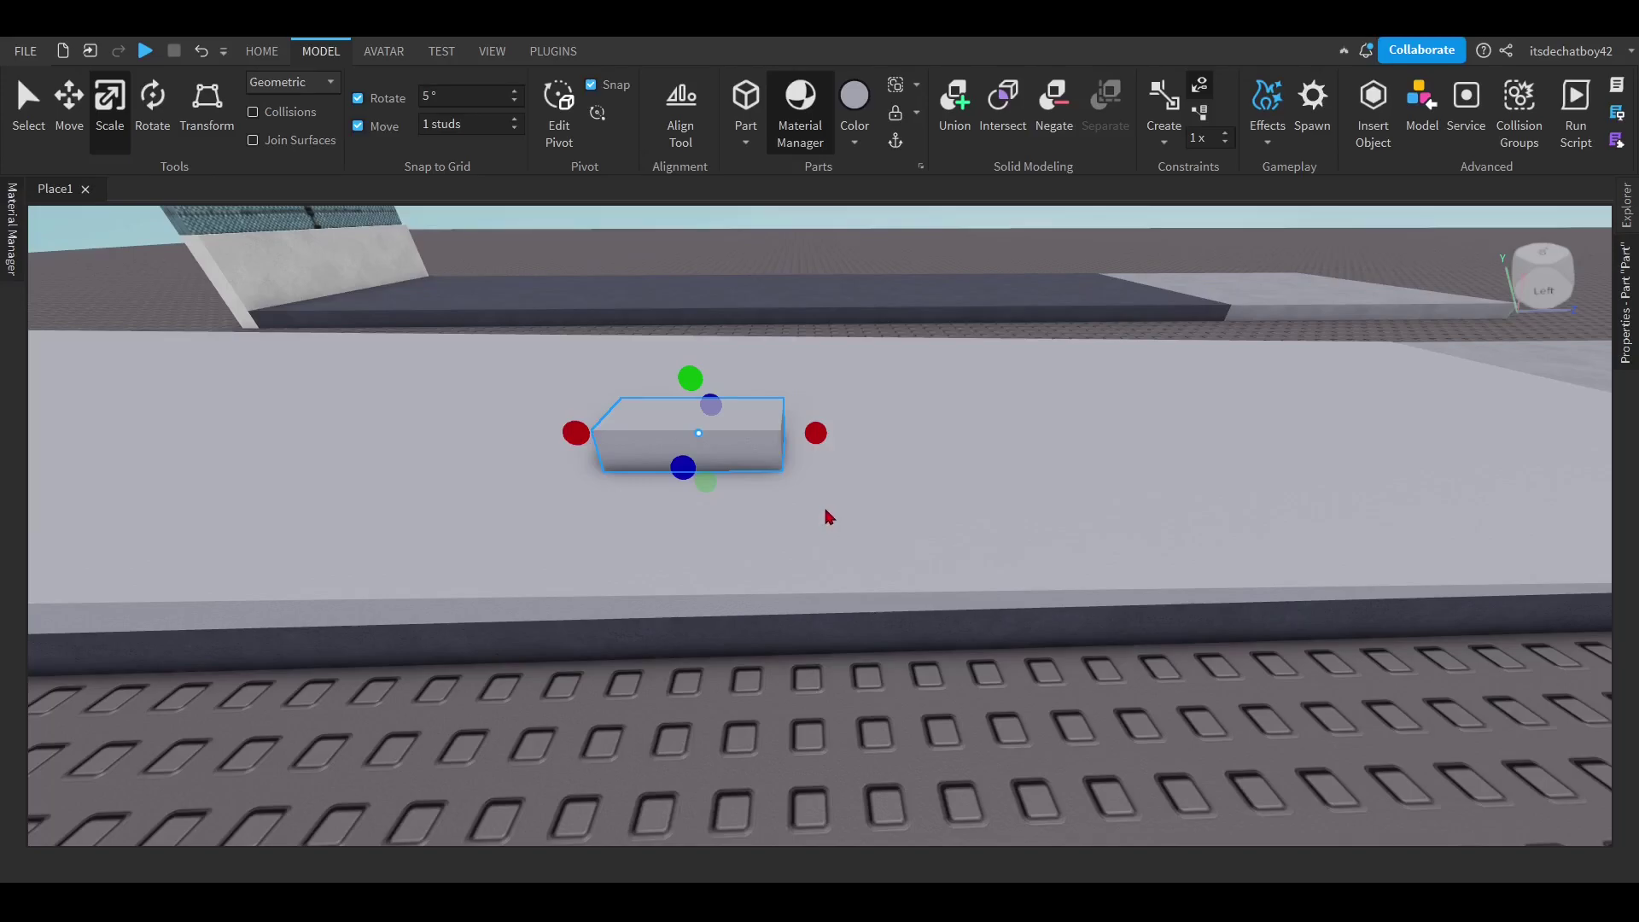
right_click_drag(1342, 610, 1337, 619)
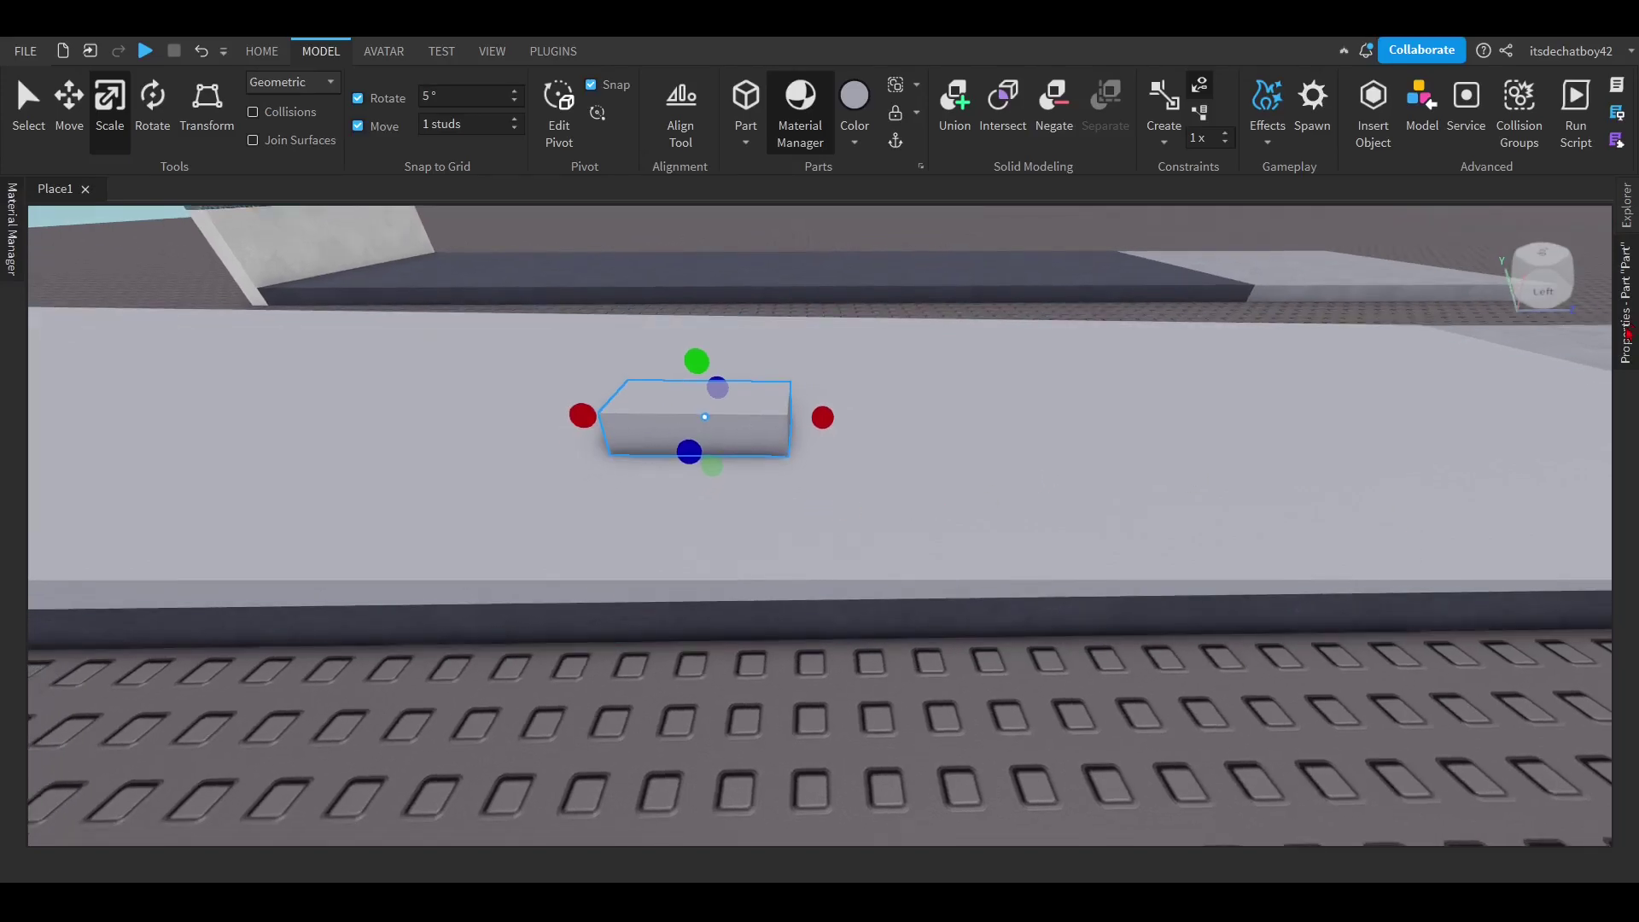
Reposition the block on the wedge and set its Origin Orientation Z to 3.
left_click_drag(707, 411, 793, 435)
key("f")
left_click(1627, 303)
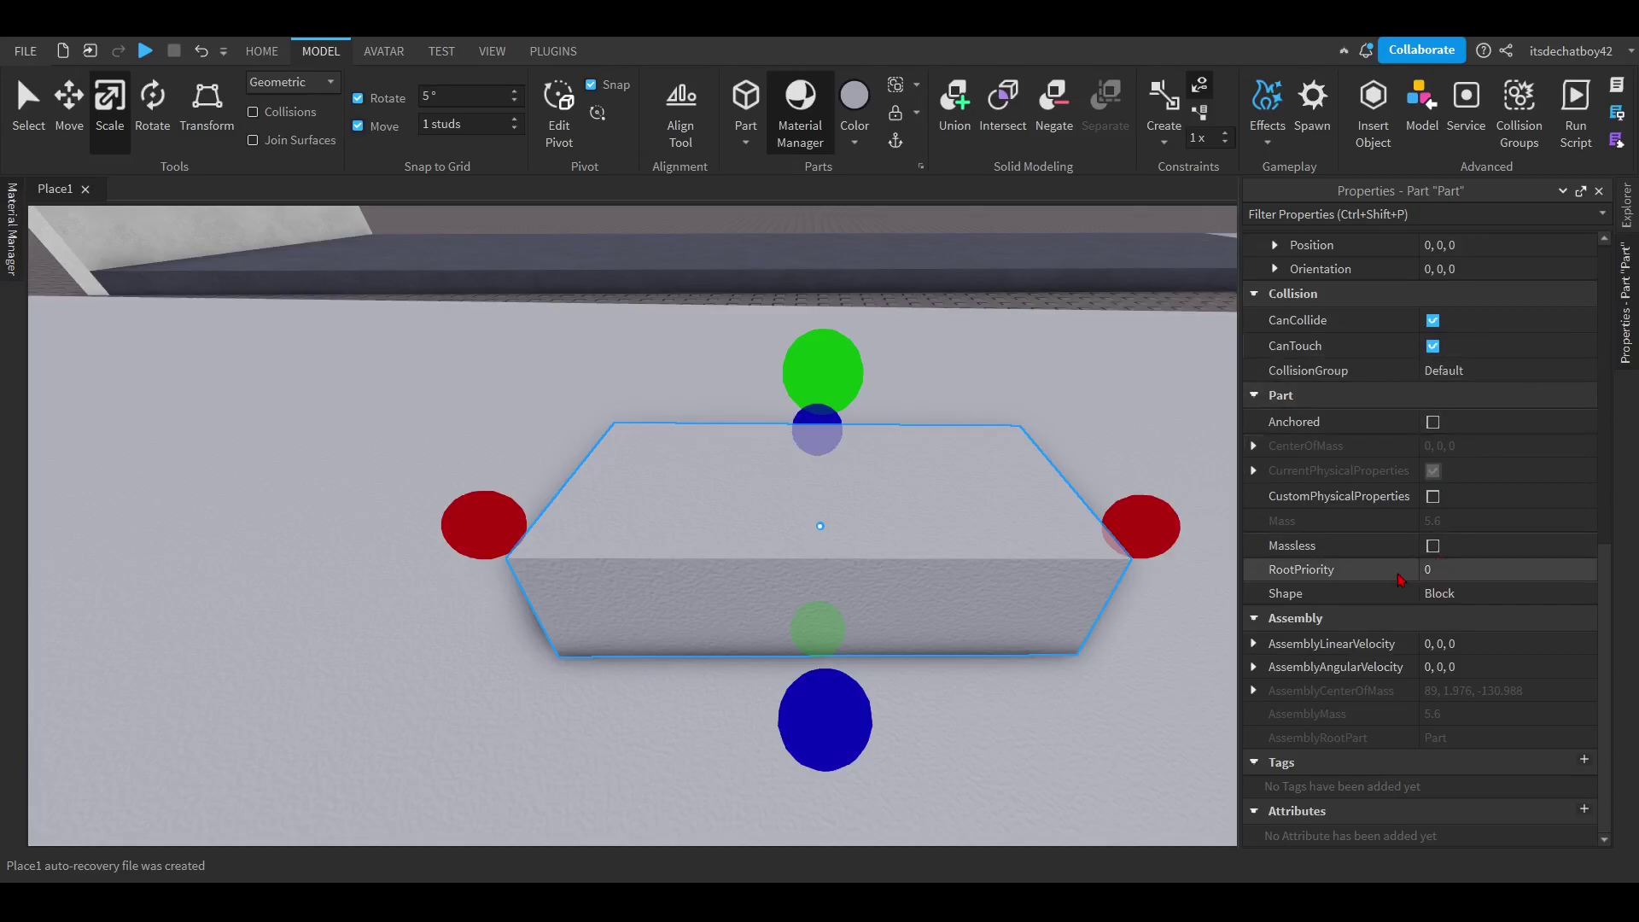
scroll(1401, 582, "up", 4)
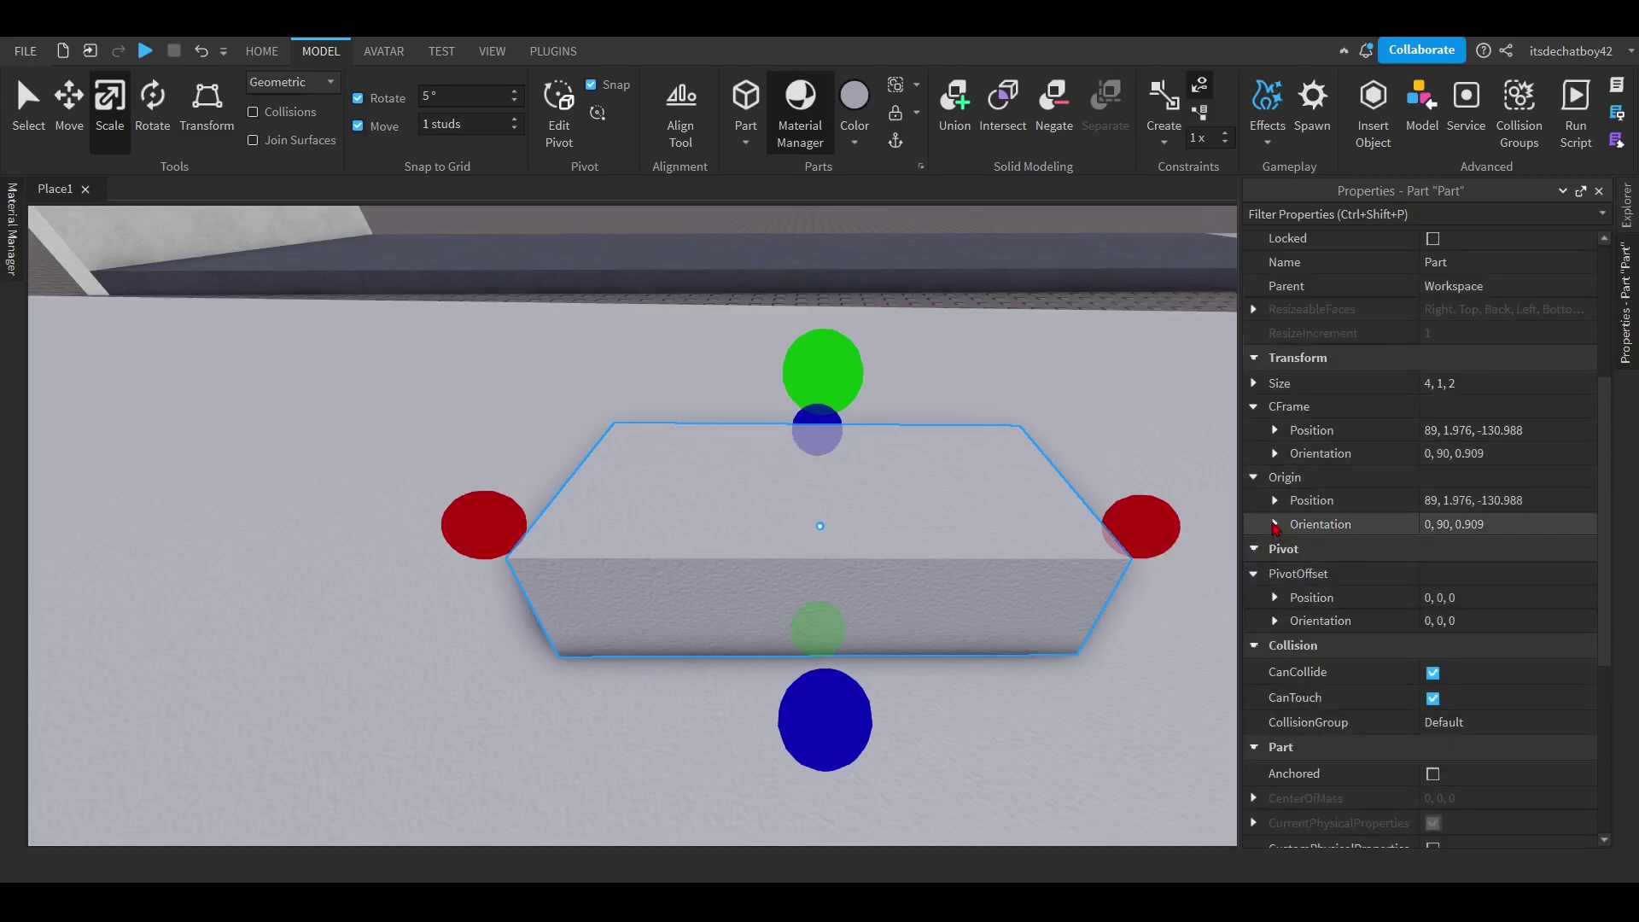
left_click(1274, 525)
left_click(1472, 595)
type("3")
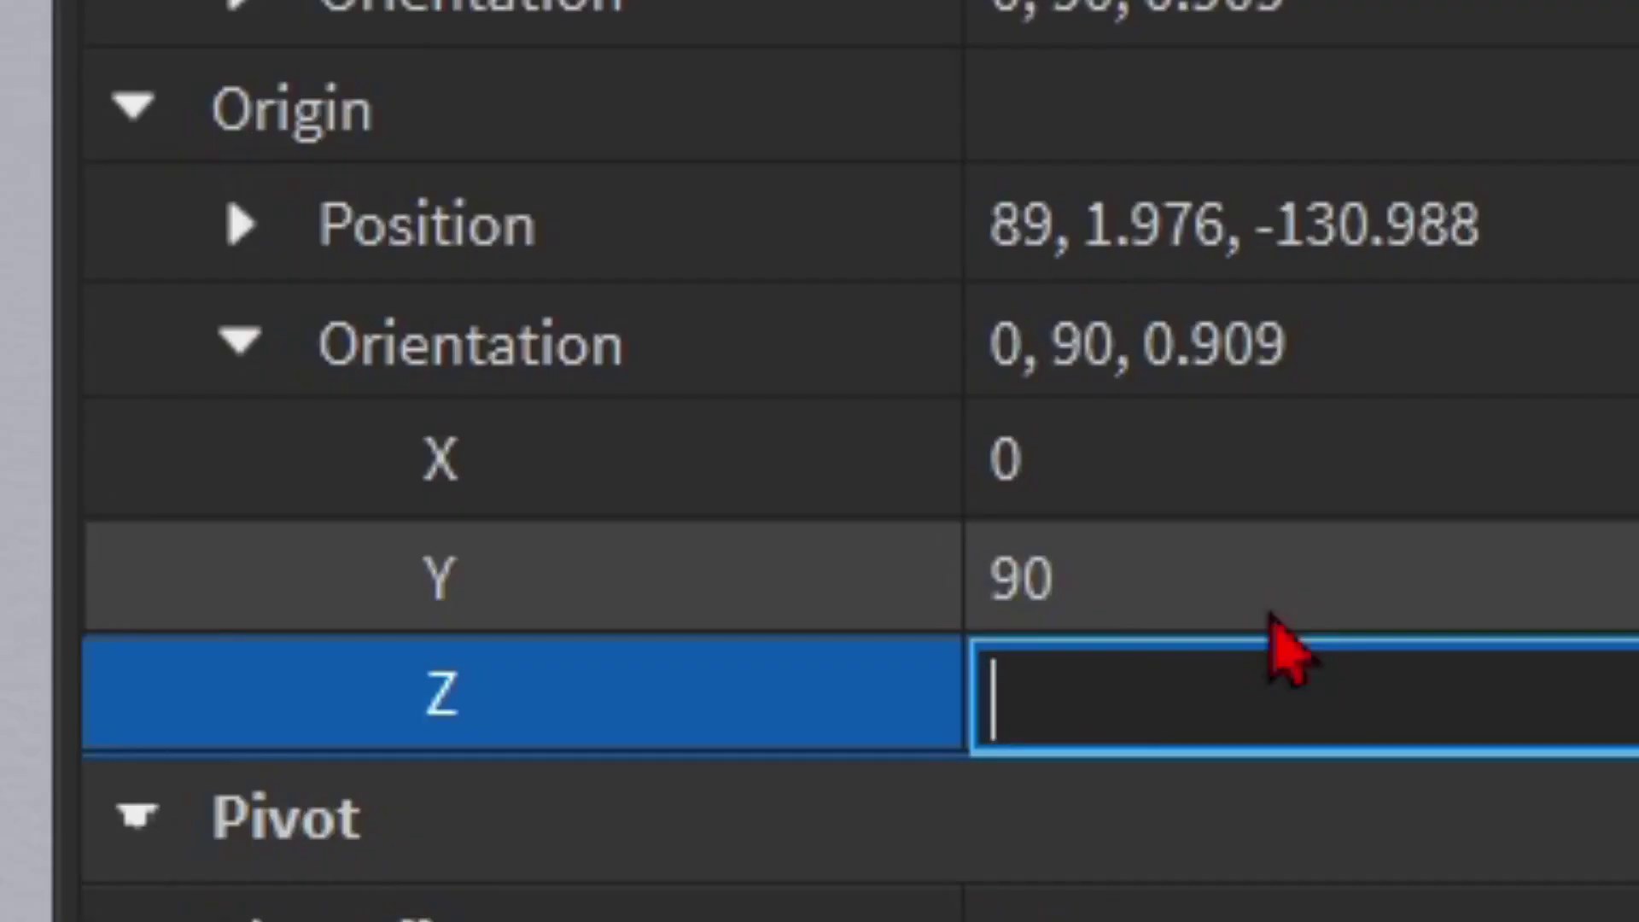
key("Return")
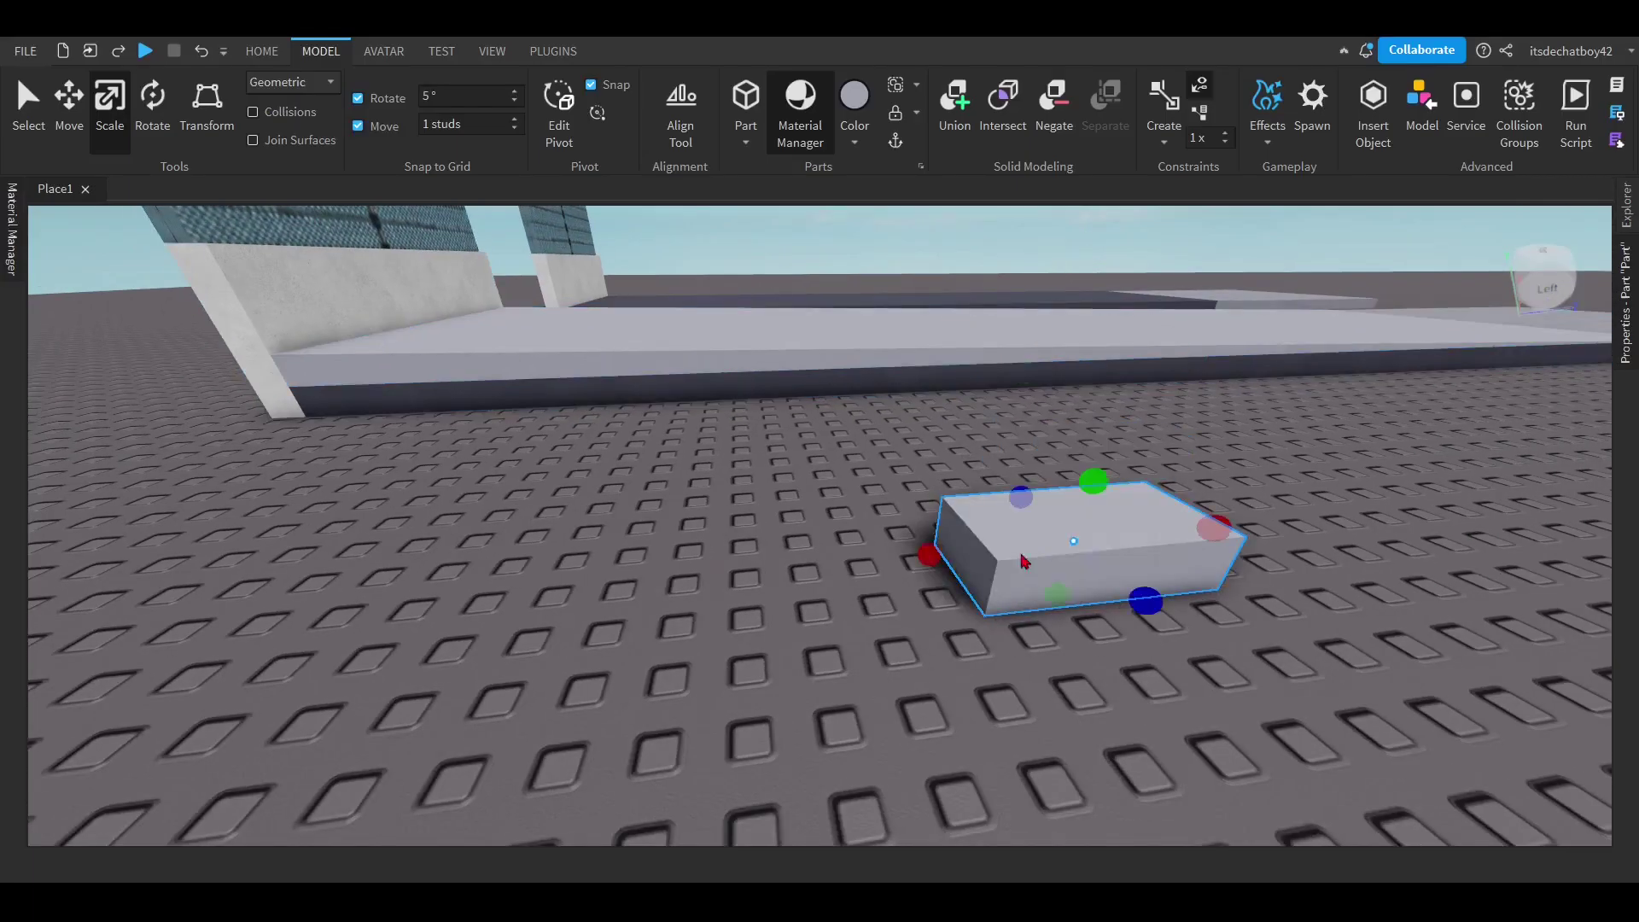
Raise the height of the banked wedge to make its slope steeper.
left_click(1016, 360, "alt")
scroll(1016, 360, "down", 3)
left_click_drag(960, 359, 969, 312)
scroll(945, 334, "up", 1)
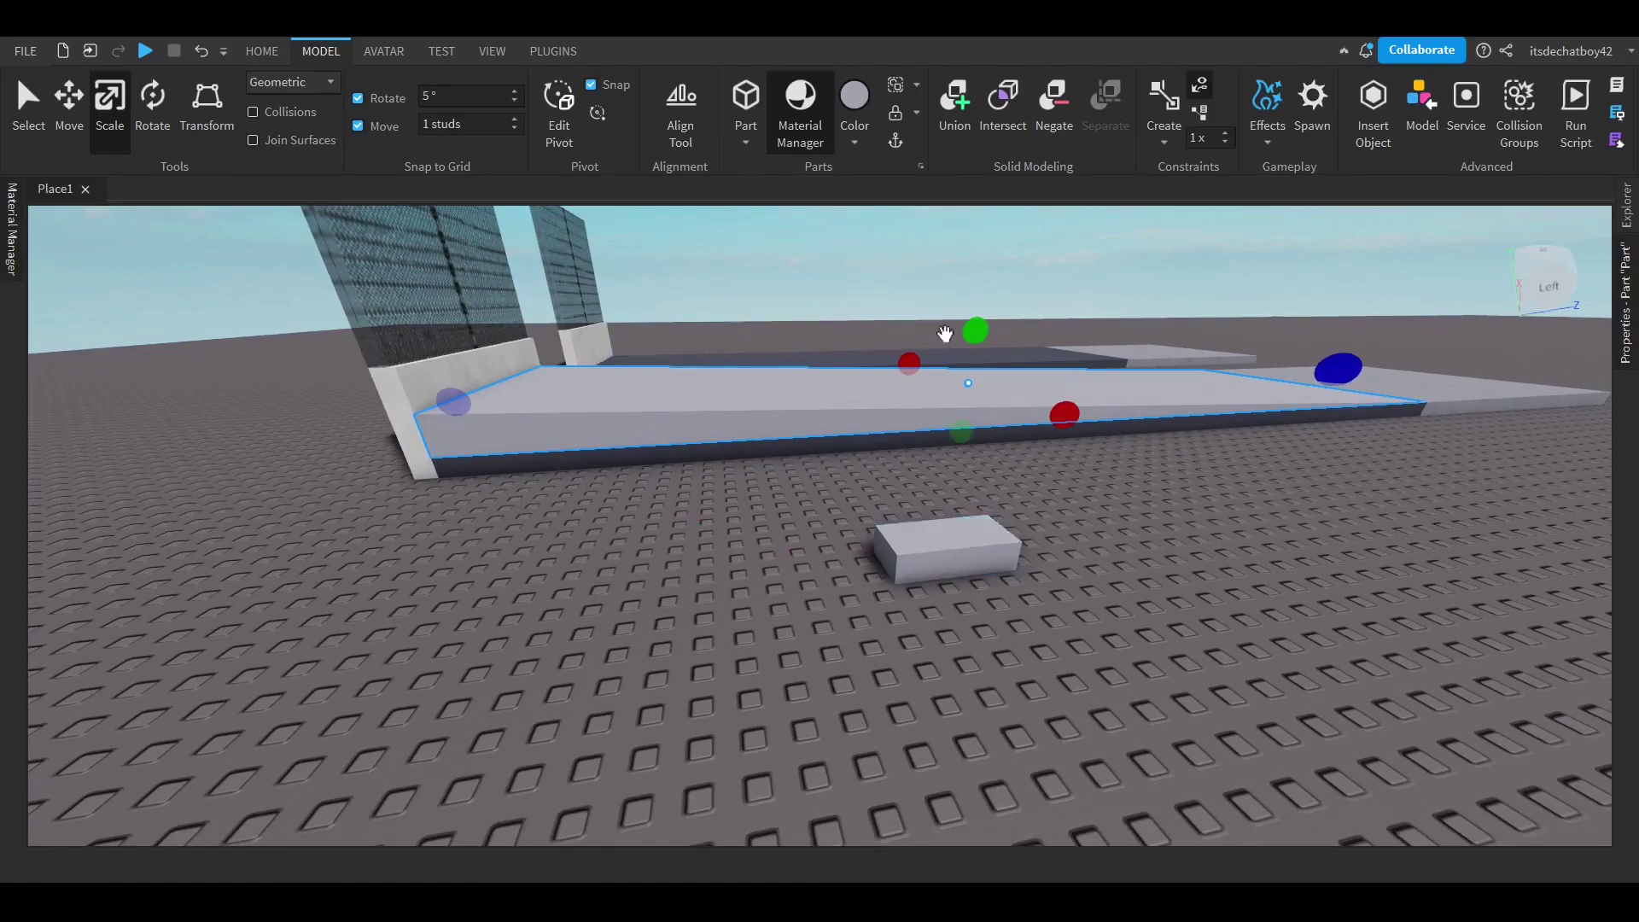
Place the block on the raised wedge and open its properties to check the slope's orientation.
left_click_drag(945, 545, 890, 362)
key("f")
left_click(1628, 340)
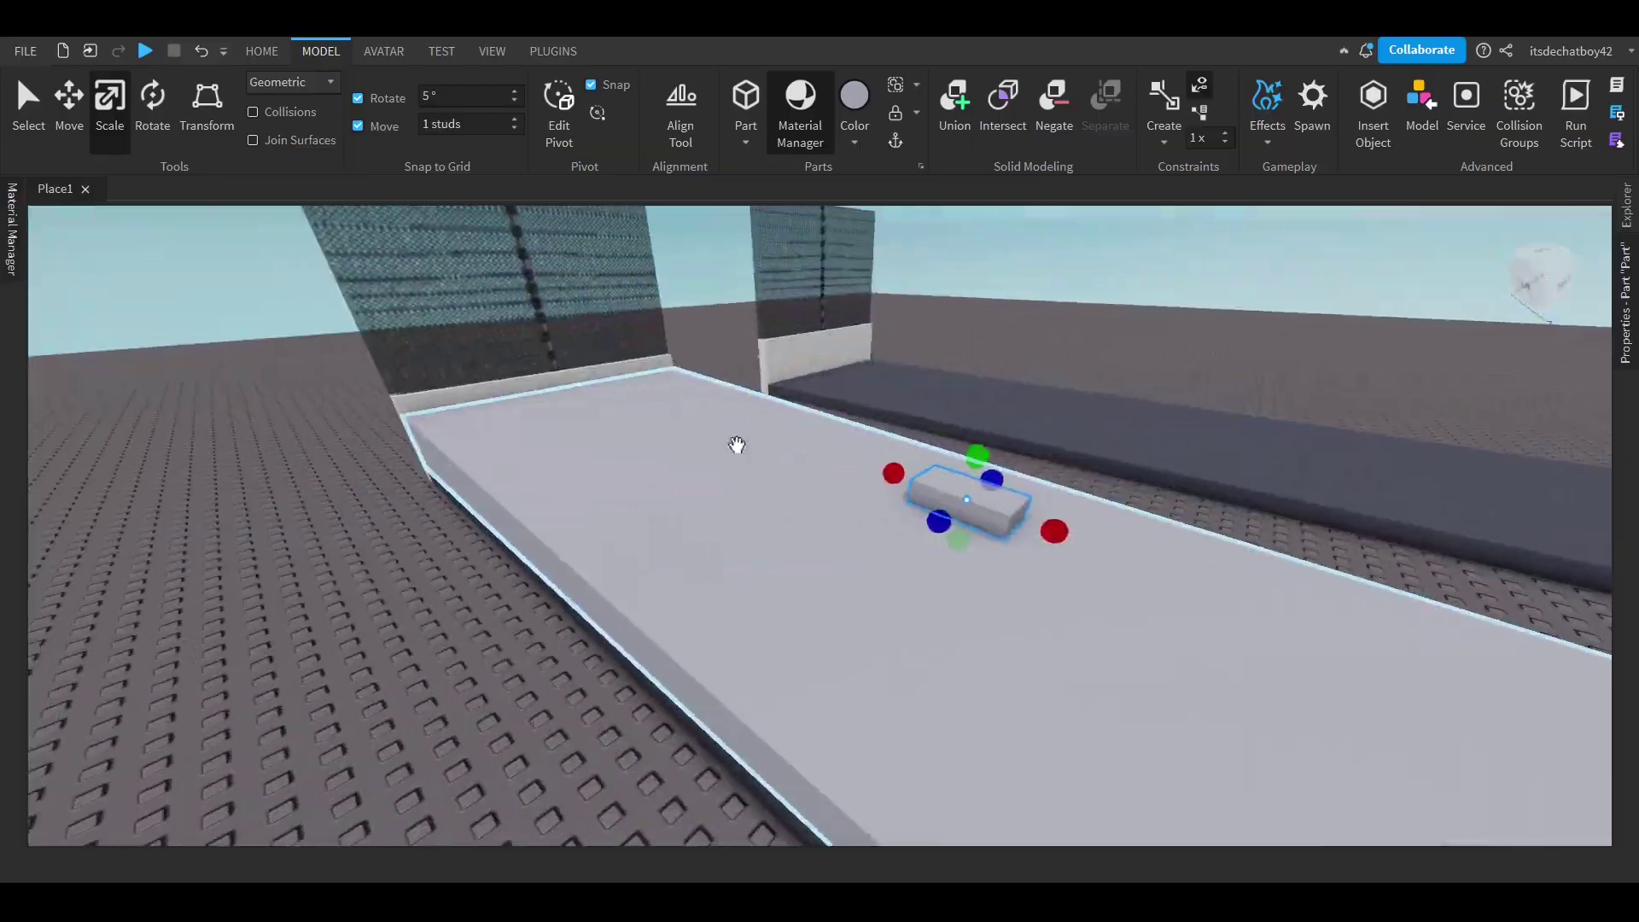
Select the catch fence on the raised banked section and move it upward along the wall.
left_click(673, 370)
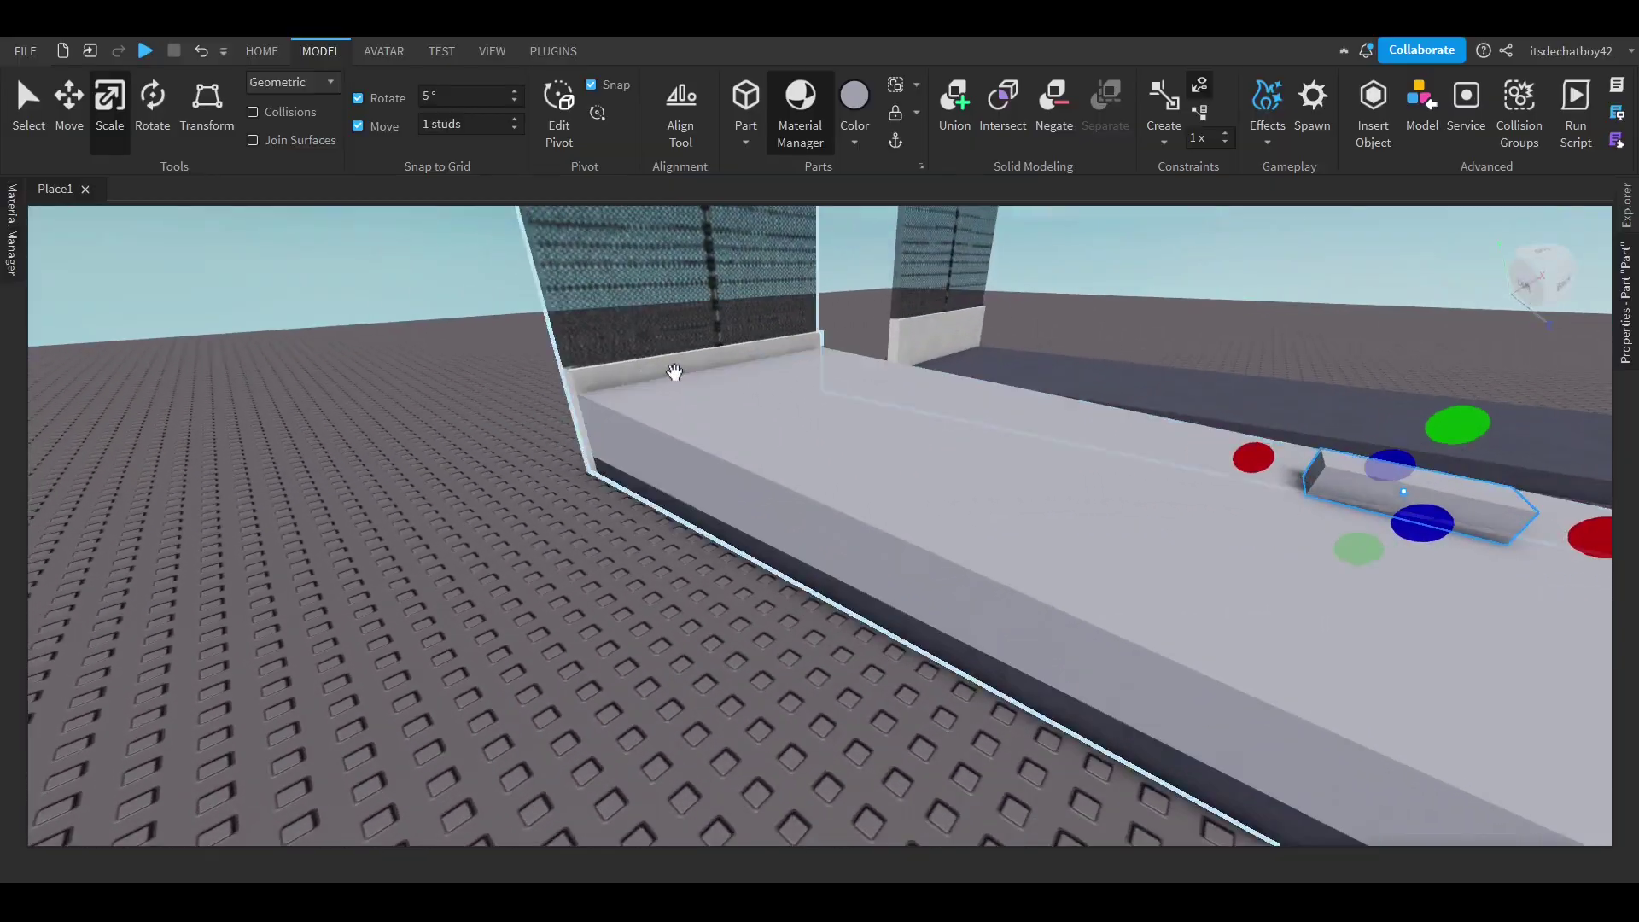
right_click_drag(672, 370, 677, 372)
left_click(677, 371, "alt")
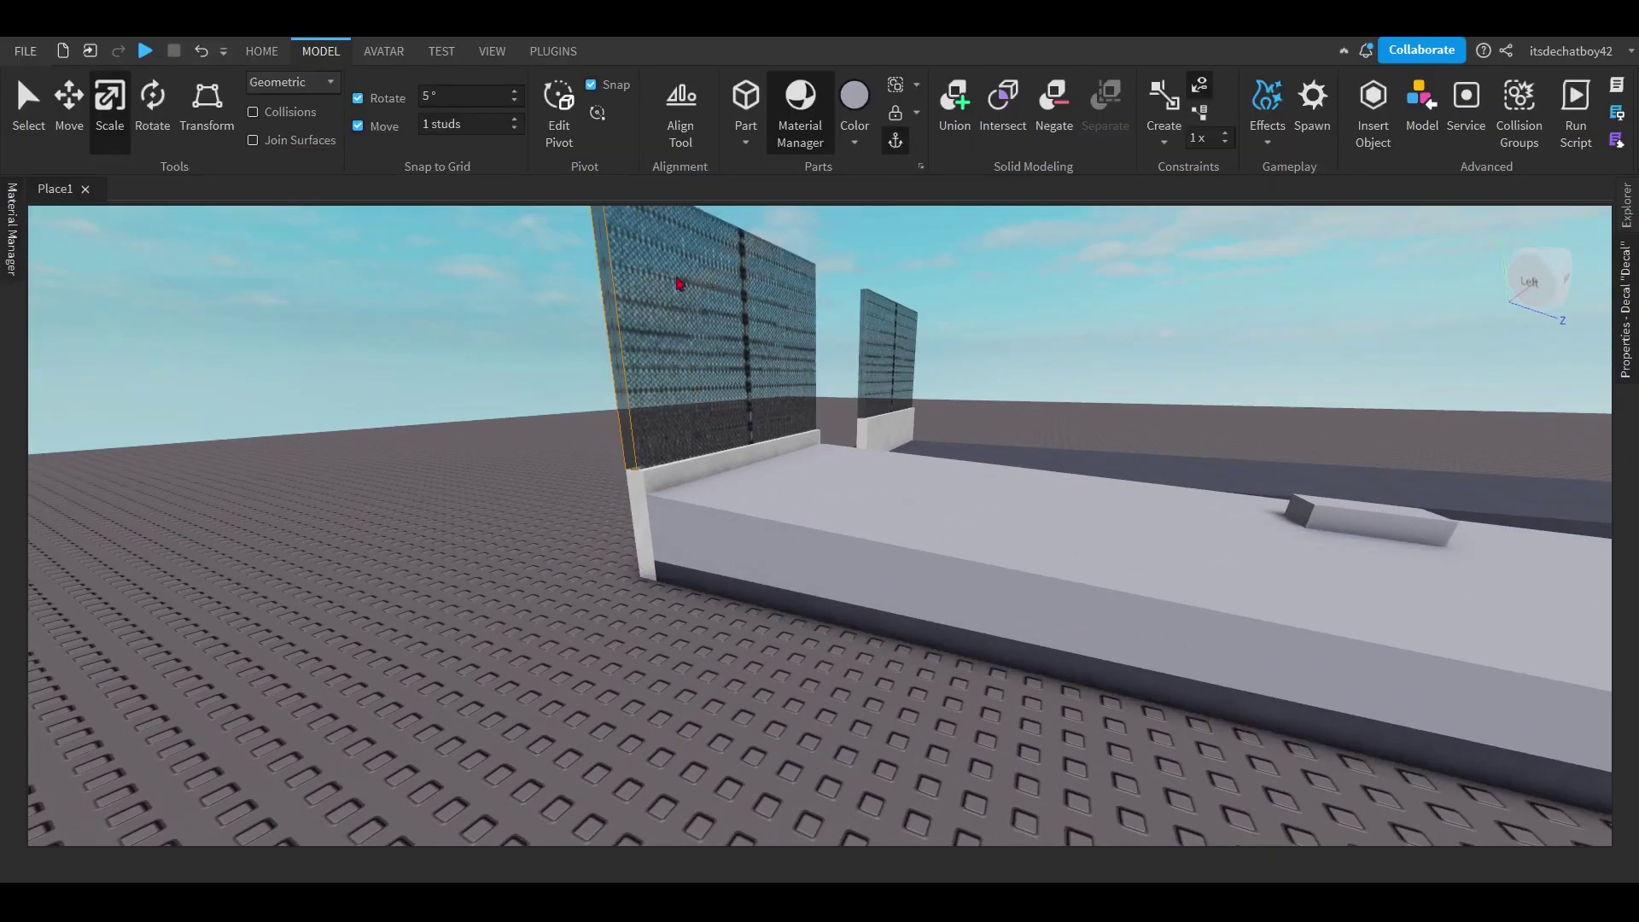
left_click(666, 429)
key("s")
right_click_drag(504, 334, 503, 333)
left_click(76, 120)
left_click_drag(679, 522, 570, 356)
left_click(656, 540)
key("w")
key("a")
Scale the wall taller to meet the raised catch fence, and anchor the banked wedge.
left_click(111, 115)
key("s")
right_click_drag(568, 335, 566, 333)
left_click(759, 495)
right_click_drag(885, 618, 862, 550)
left_click(860, 546)
left_click(811, 410)
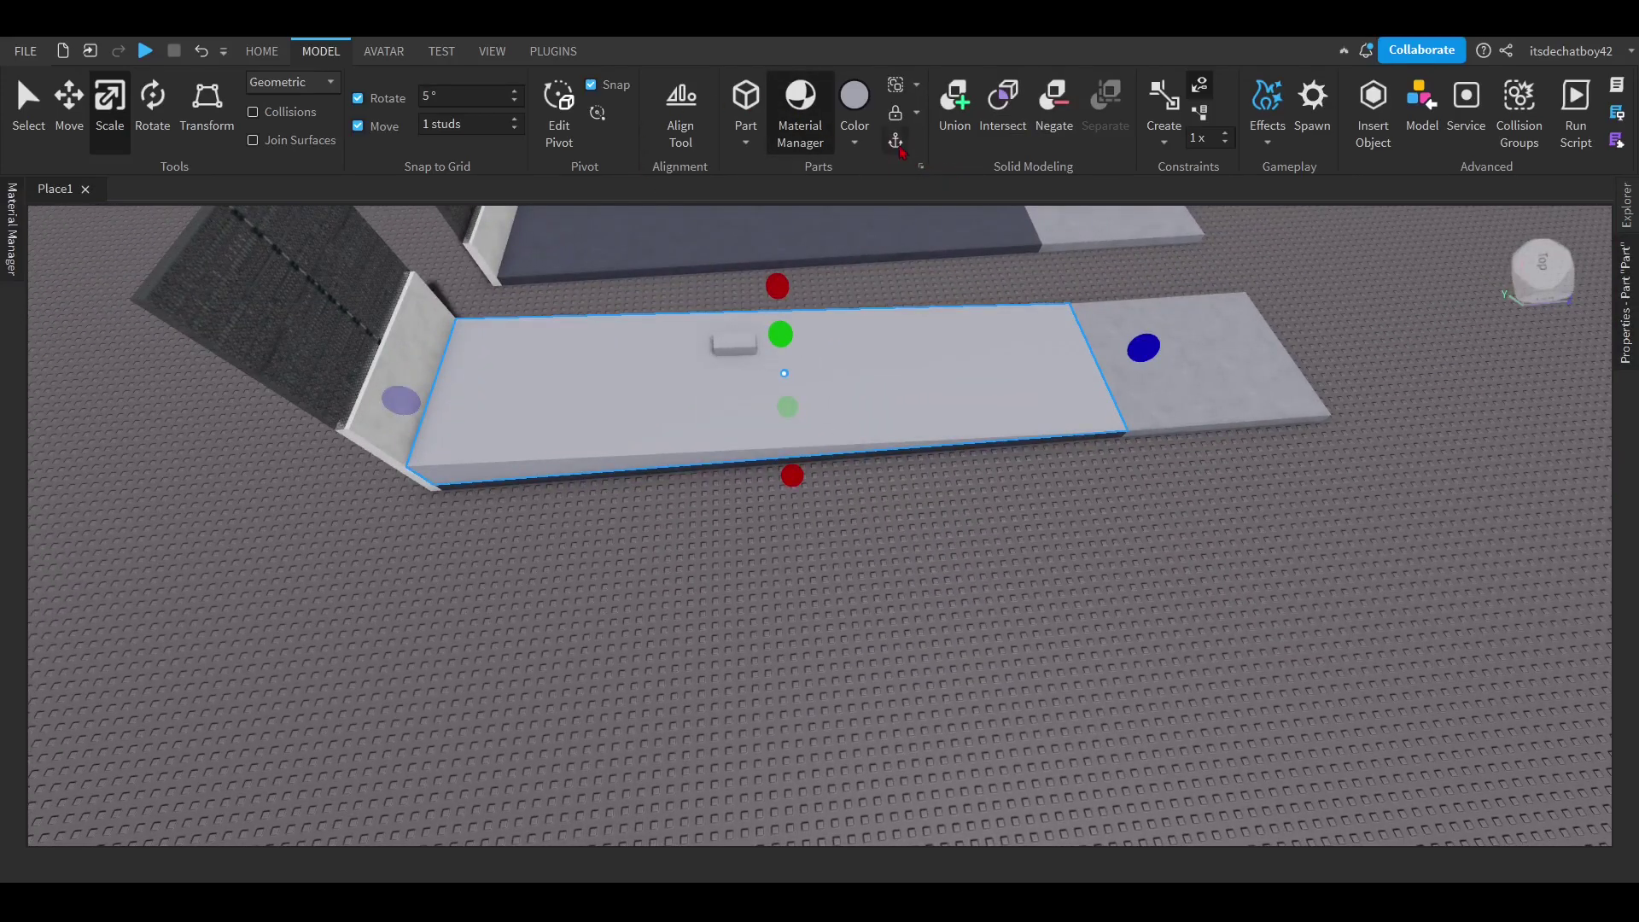
Select the lower straight section beside the banked one and set up Archimedes on it with Swap Sides on and angle 0.
right_click_drag(893, 351, 893, 351)
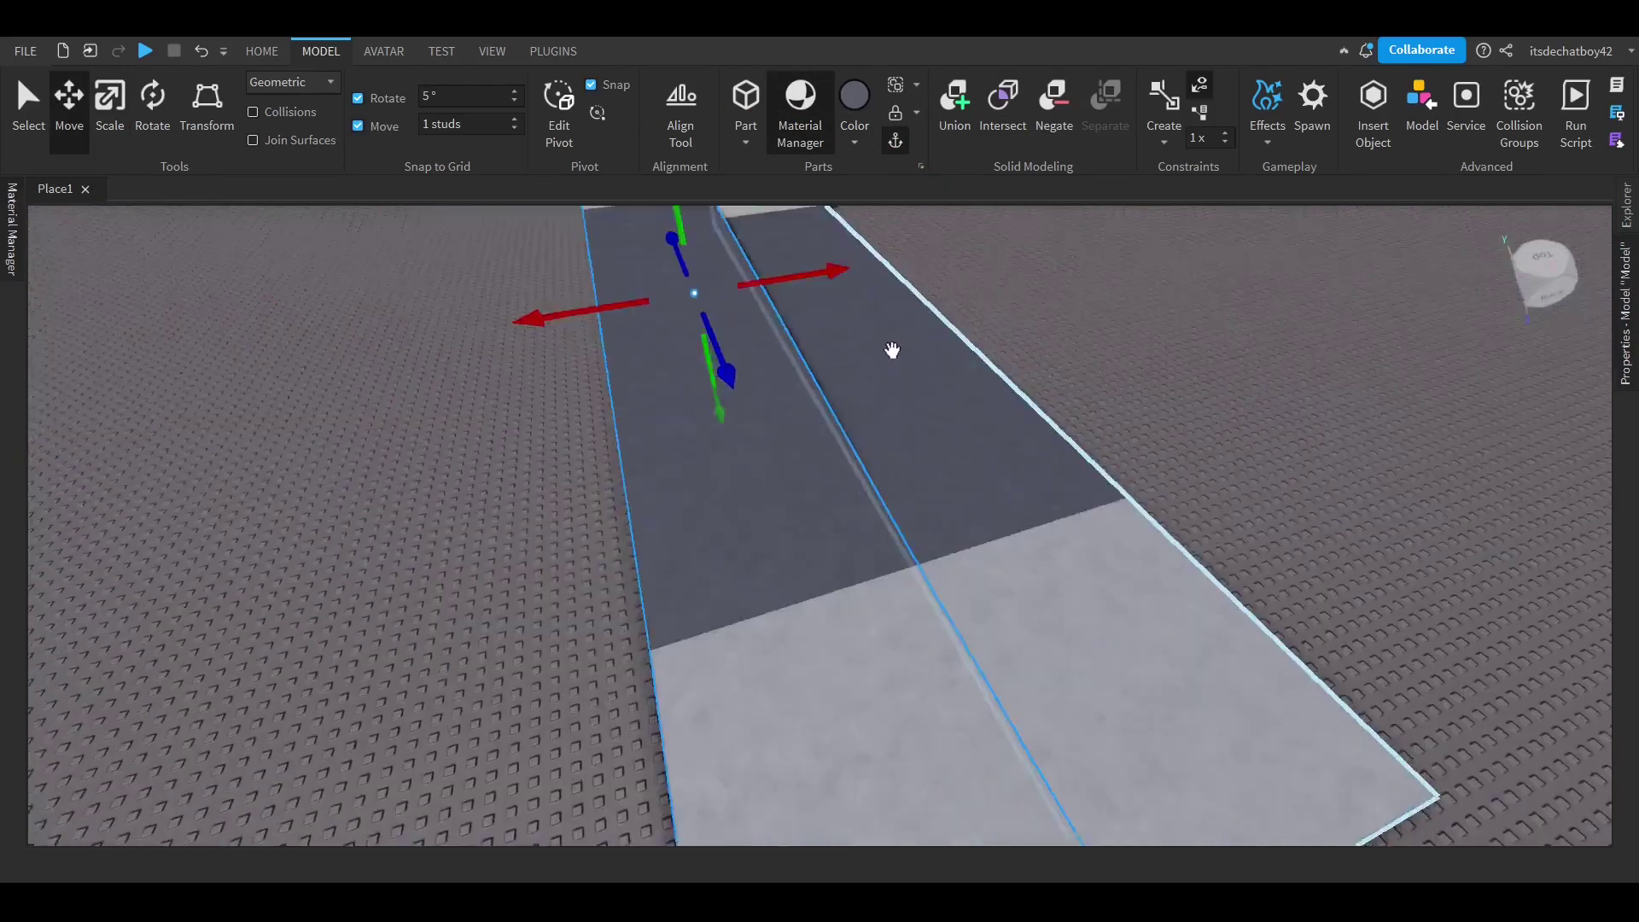
key("s")
left_click(1087, 504)
right_click_drag(1087, 505, 1087, 505)
right_click_drag(883, 559, 883, 559)
left_click(947, 656)
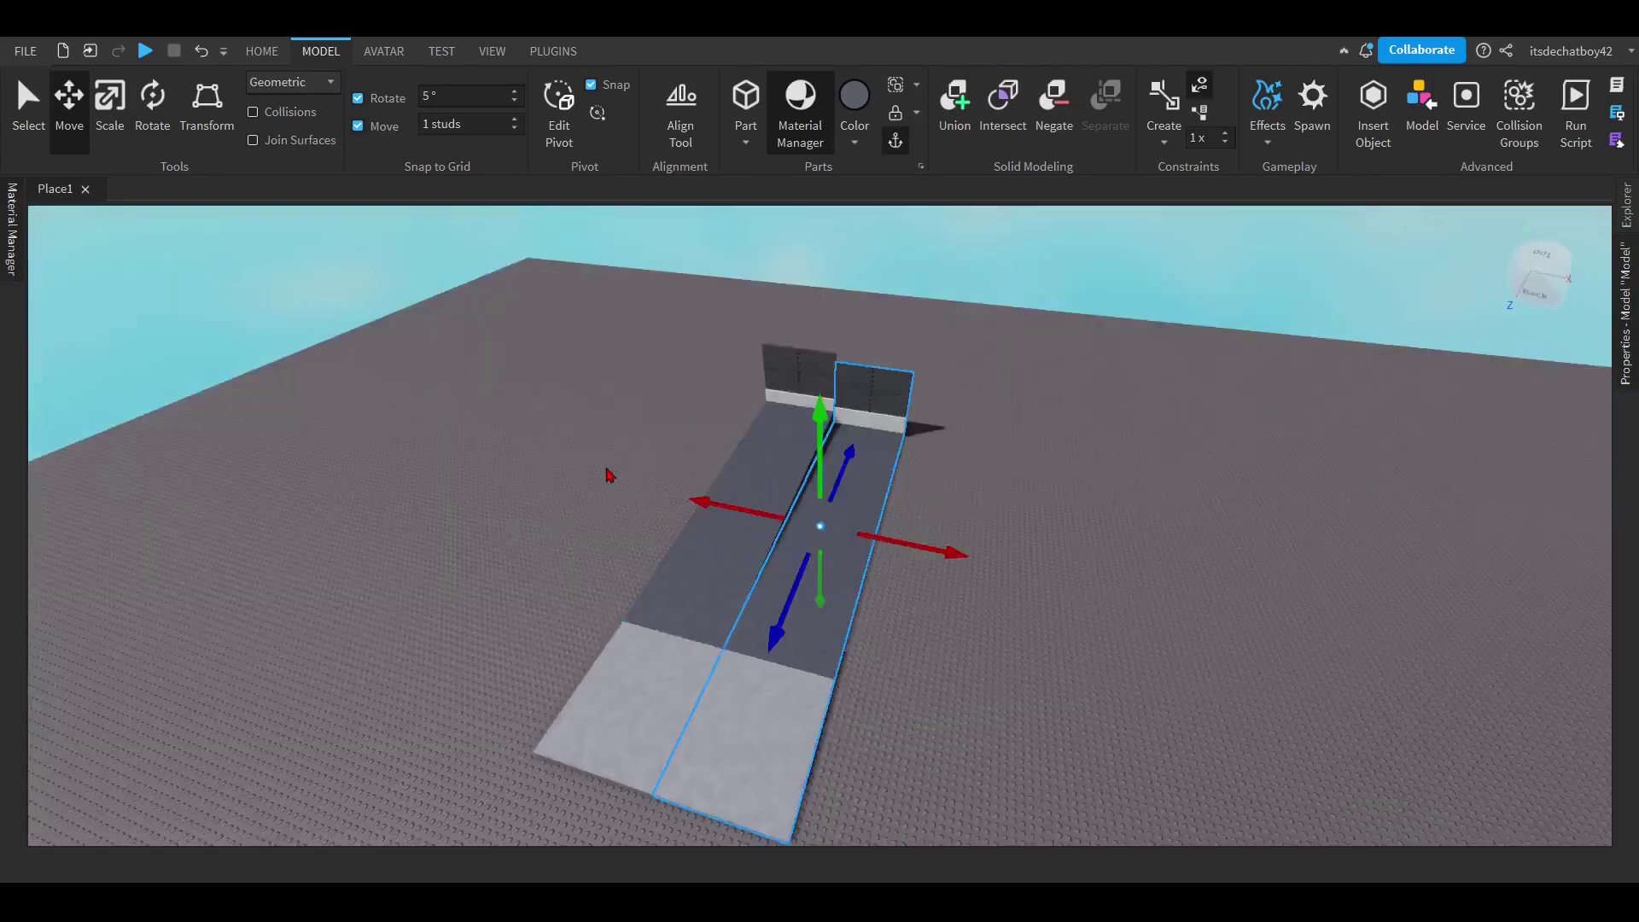
right_click_drag(609, 475, 662, 443)
right_click_drag(669, 300, 669, 300)
right_click_drag(847, 386, 846, 386)
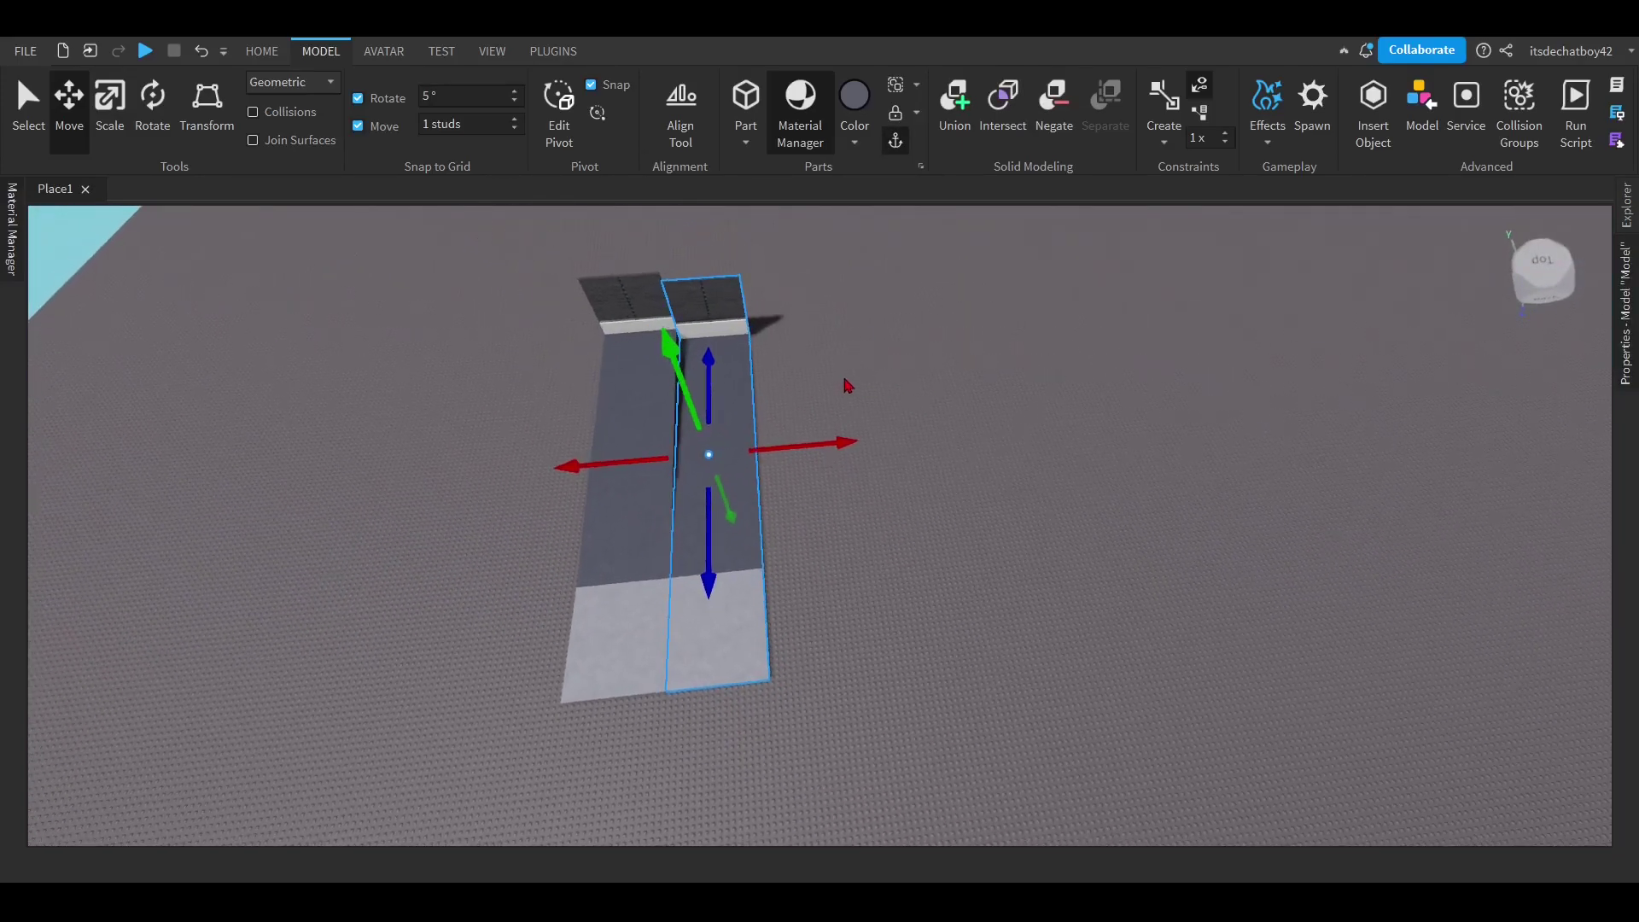
left_click(553, 51)
left_click(757, 132)
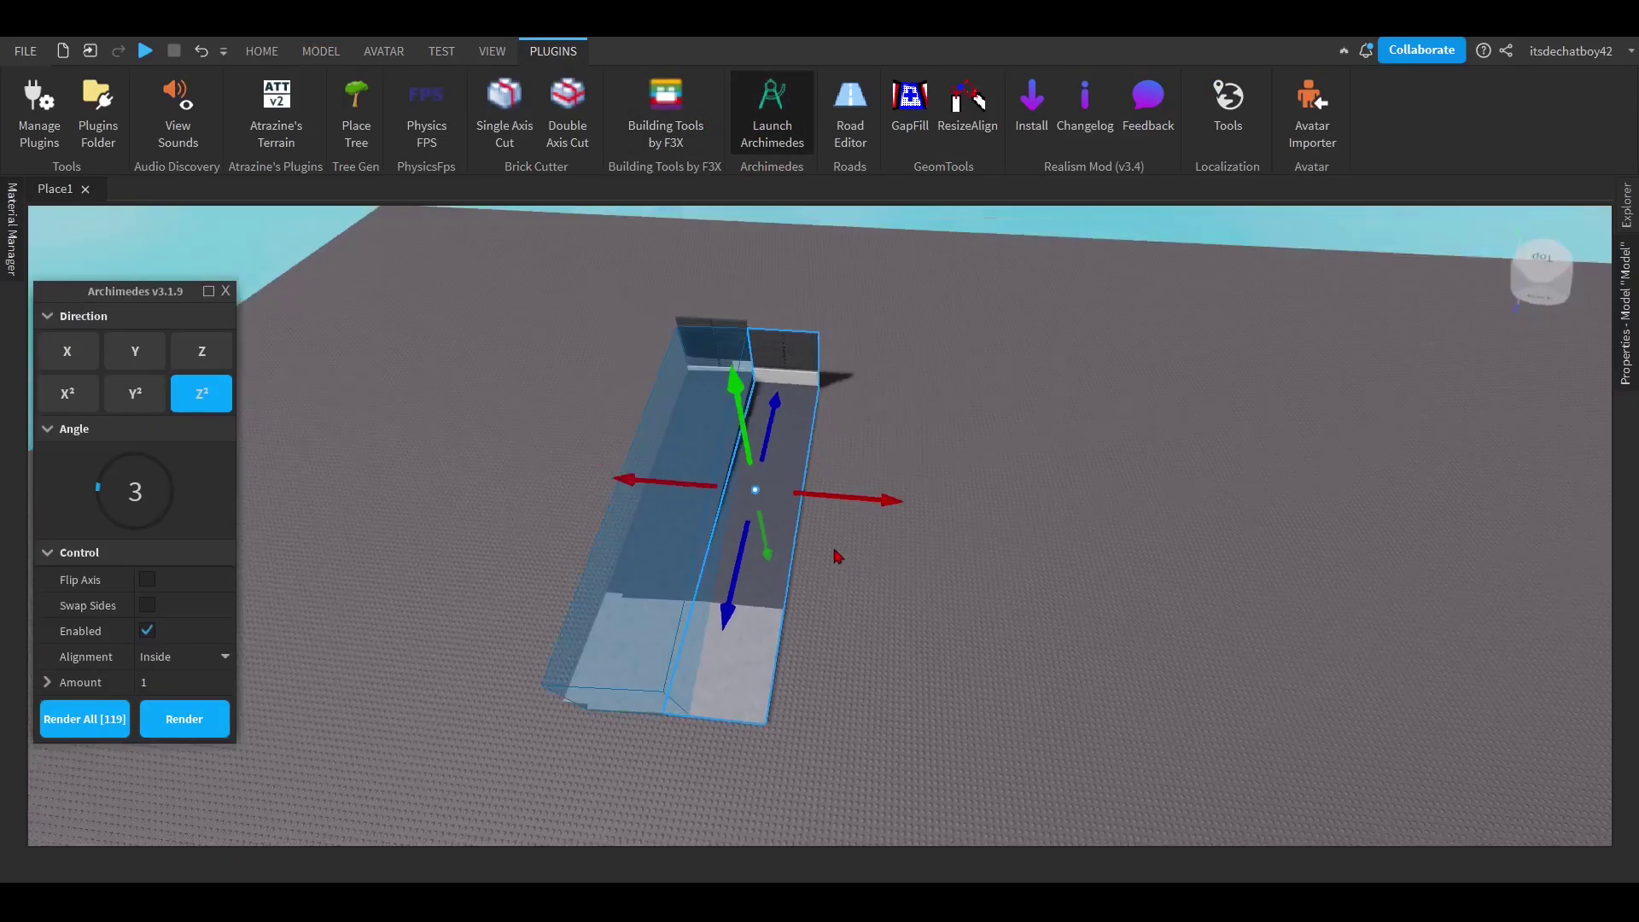
left_click(147, 606)
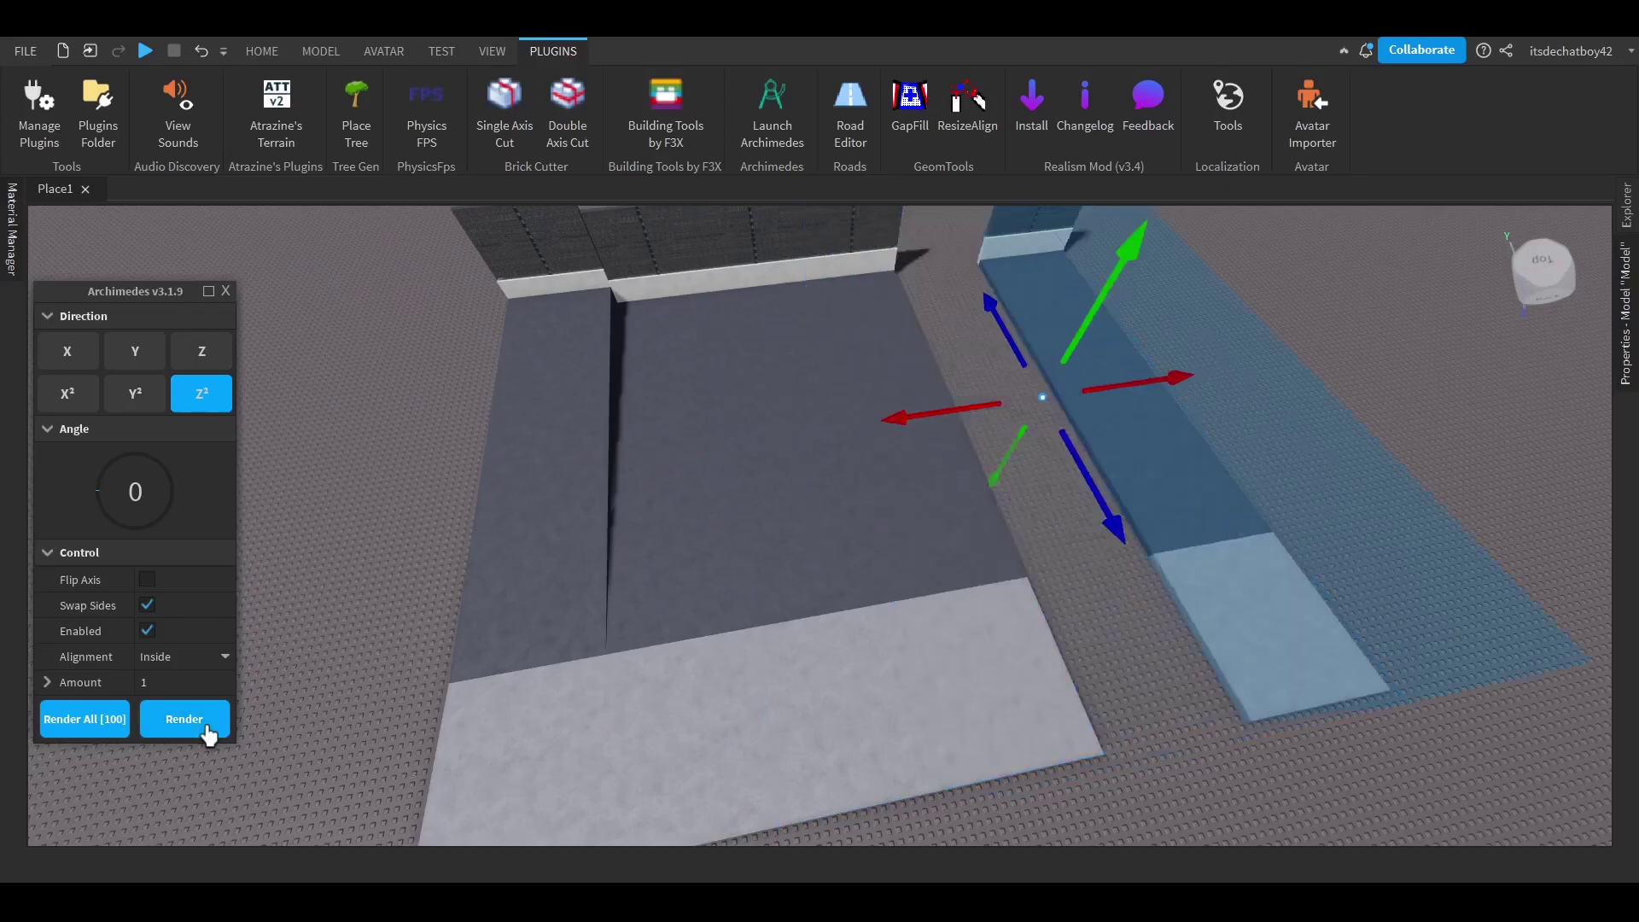
Render several end-to-end copies of the straight section with Archimedes to start the straightaway.
left_click(209, 735)
left_click(209, 735)
left_click(210, 735)
left_click(210, 735)
left_click(209, 735)
Examine the rendered straight from below, along the wall and fence, and from above for clean joints.
right_click_drag(683, 615, 765, 569)
right_click_drag(713, 490, 347, 268)
left_click(709, 245)
scroll(867, 408, "up", 3)
scroll(970, 453, "up", 3)
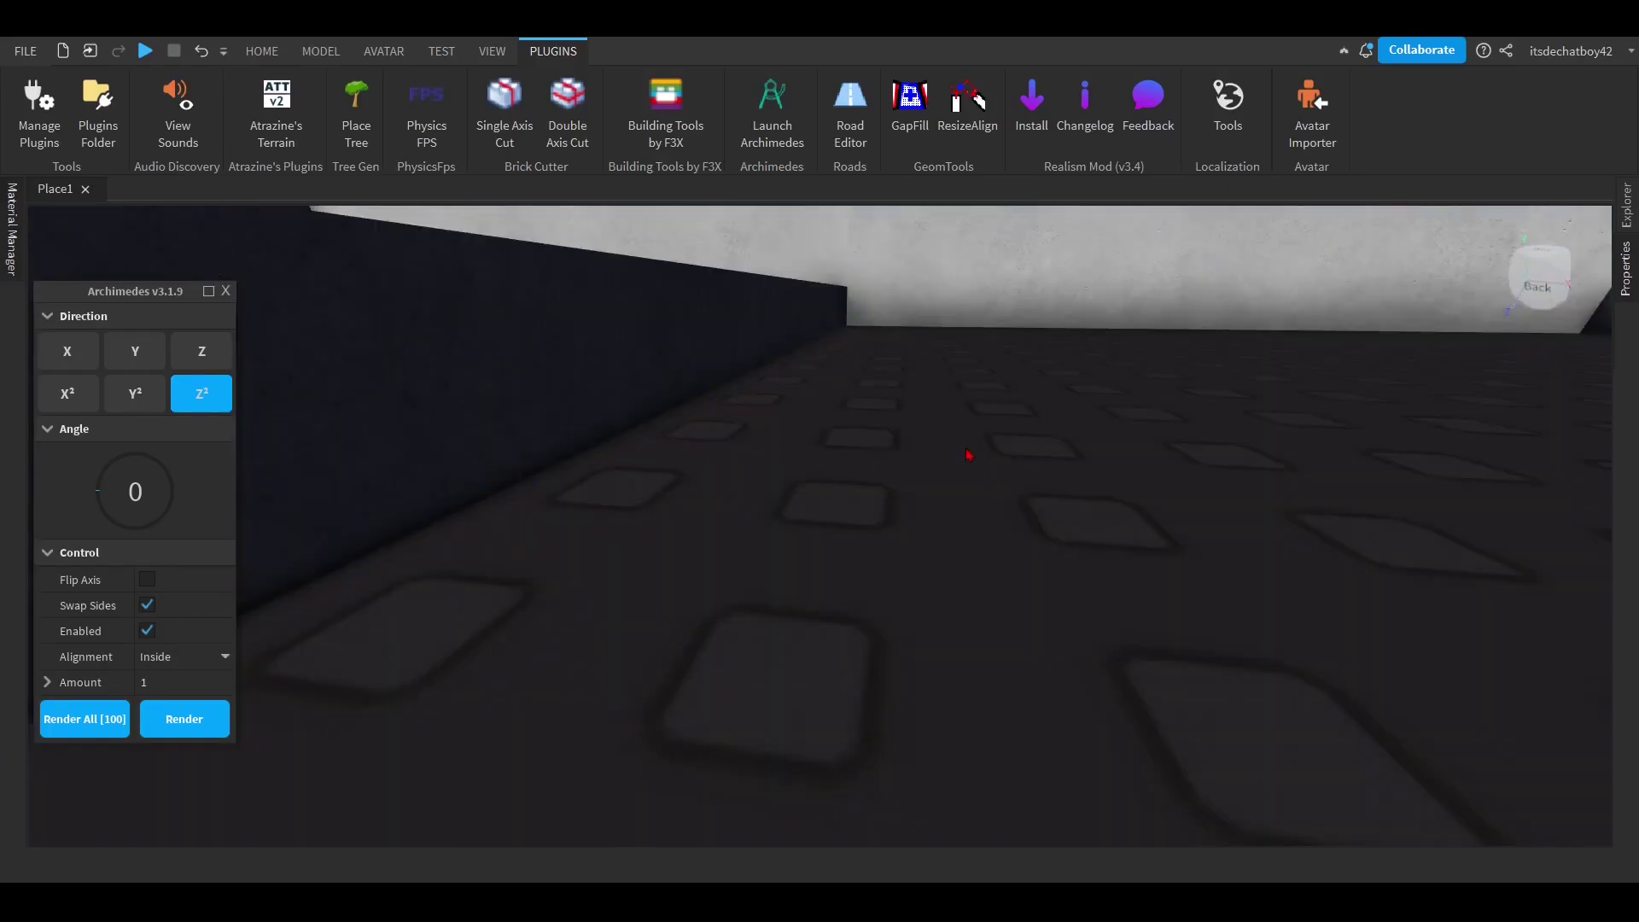
right_click_drag(970, 453, 967, 446)
scroll(967, 446, "down", 2)
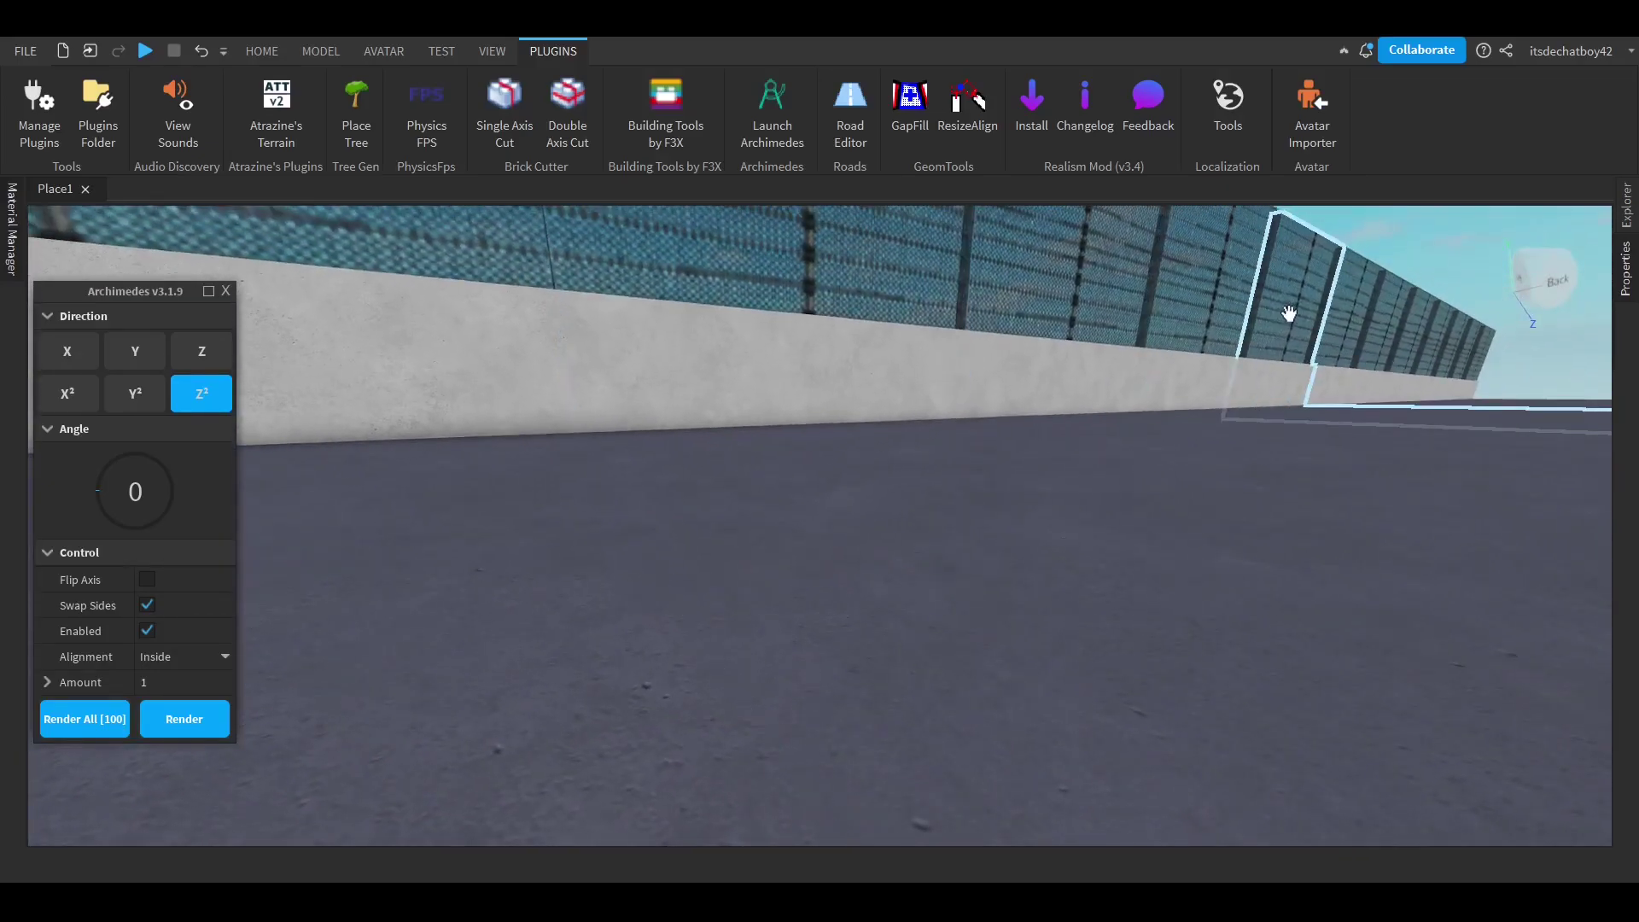
right_click_drag(1289, 313, 1117, 400)
scroll(1102, 535, "down", 5)
left_click(1114, 391)
left_click(934, 752)
scroll(935, 752, "up", 3)
right_click_drag(935, 753, 428, 344)
scroll(710, 490, "down", 4)
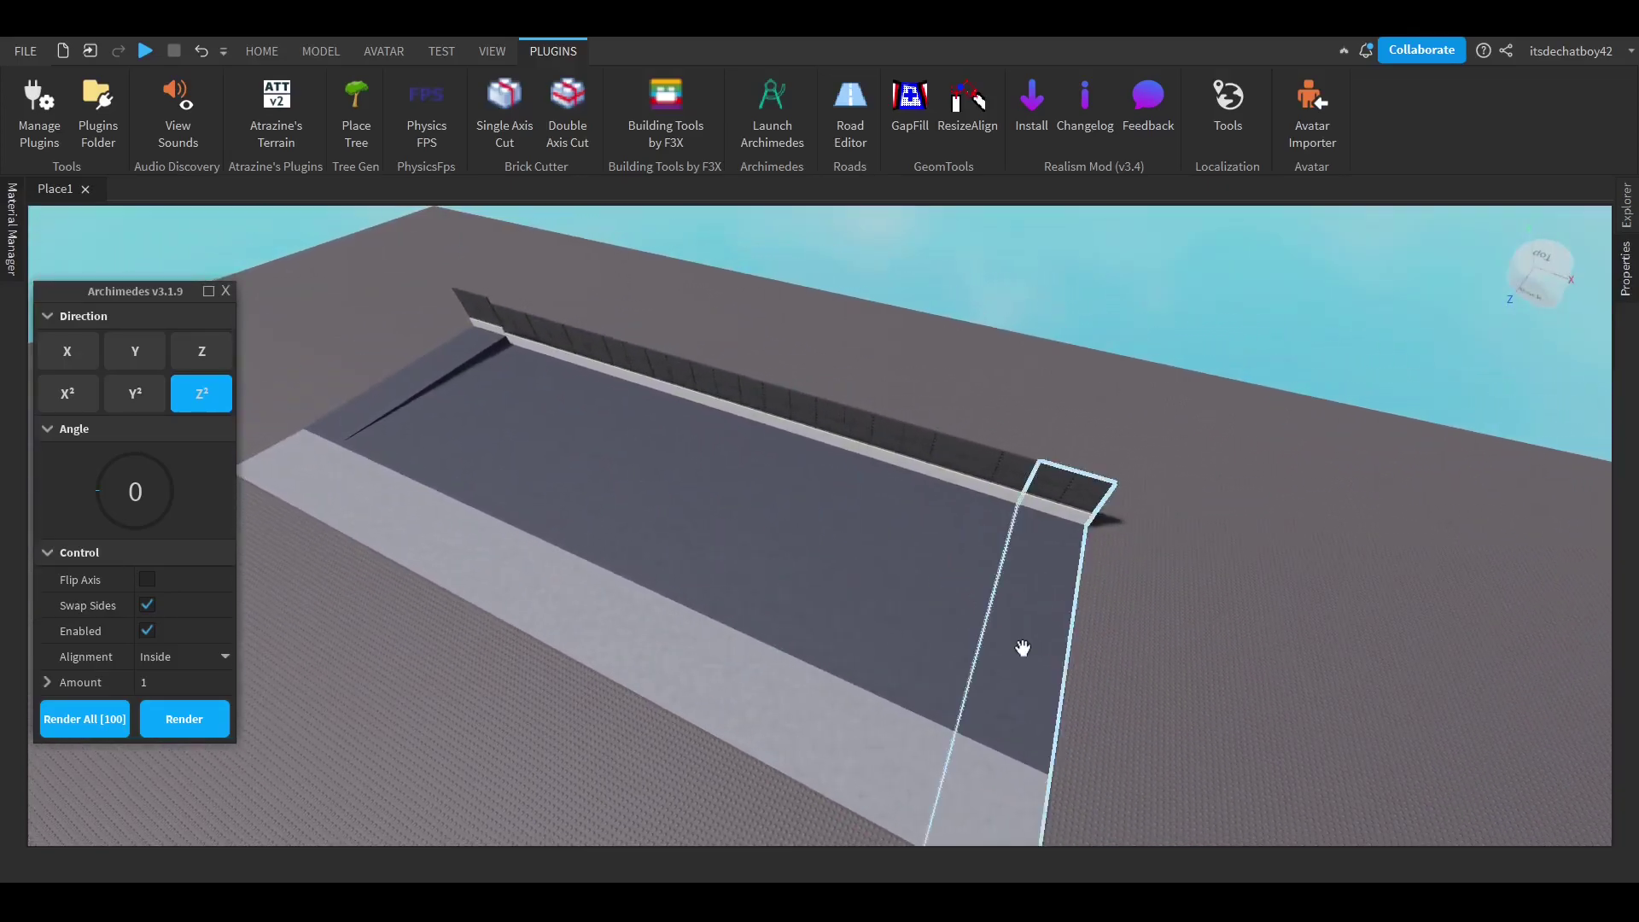
Lengthen the straightaway by rendering about ten more copies from its end section at angle 0.
left_click(1023, 649)
mouse_move(1023, 649)
right_mouse_down()
mouse_move(962, 666)
mouse_move(971, 688)
mouse_move(1007, 677)
right_mouse_up()
left_click(223, 713)
left_click(224, 713)
left_click(223, 714)
left_click(223, 714)
left_click(970, 688)
scroll(1006, 677, "down", 4)
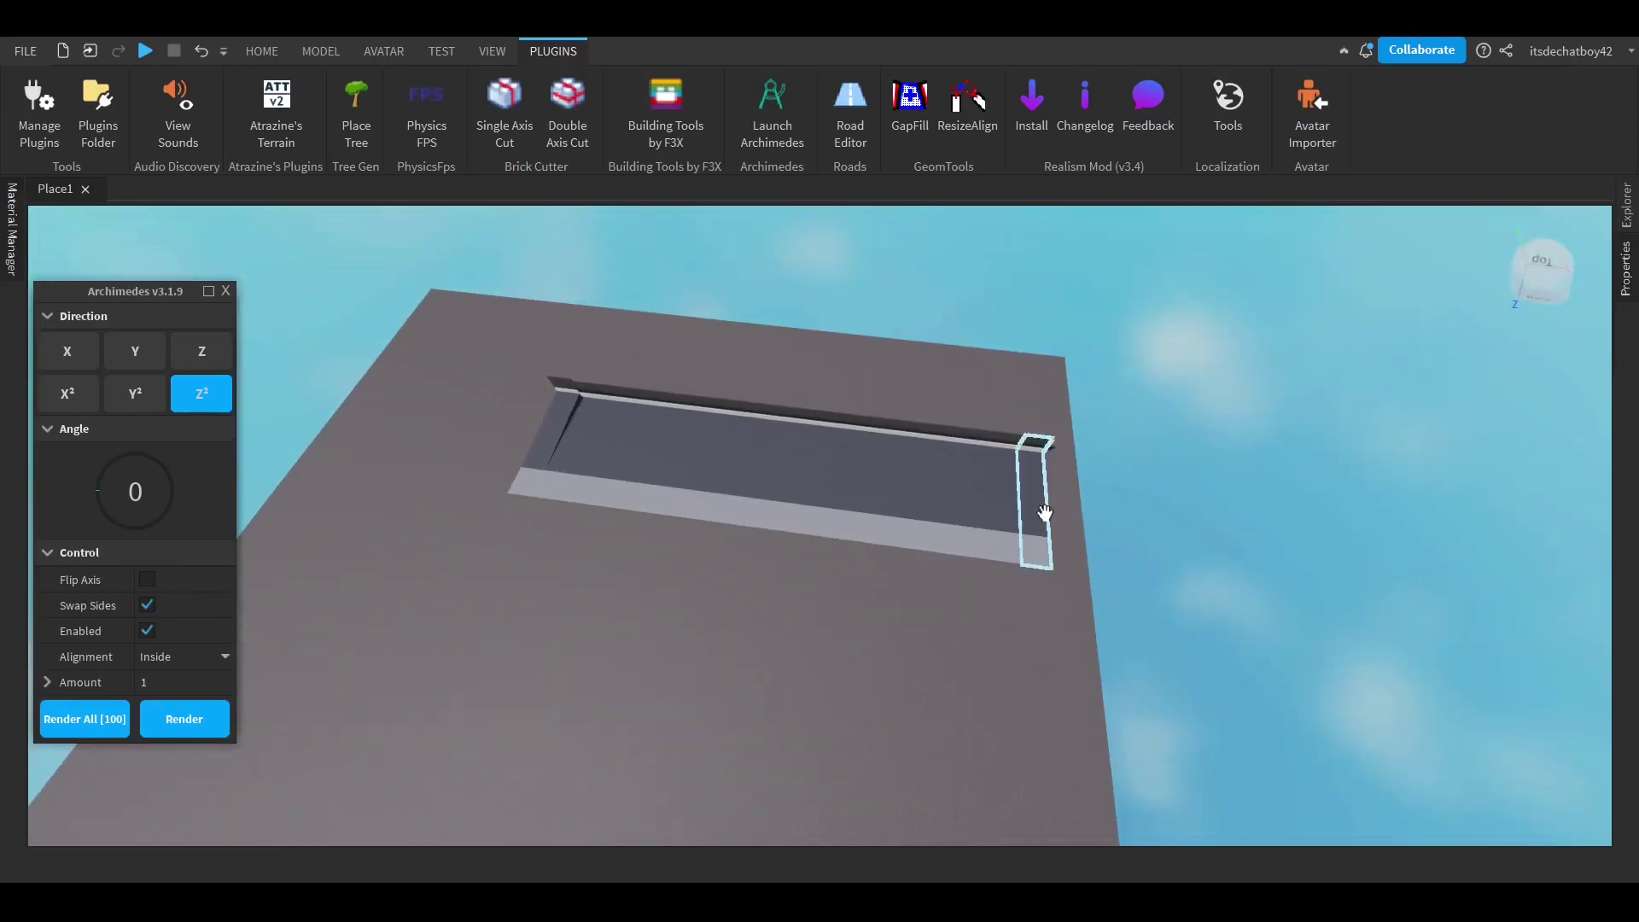
left_click(195, 728)
left_click(197, 728)
left_click(201, 729)
left_click(203, 730)
left_click(204, 730)
left_click(203, 729)
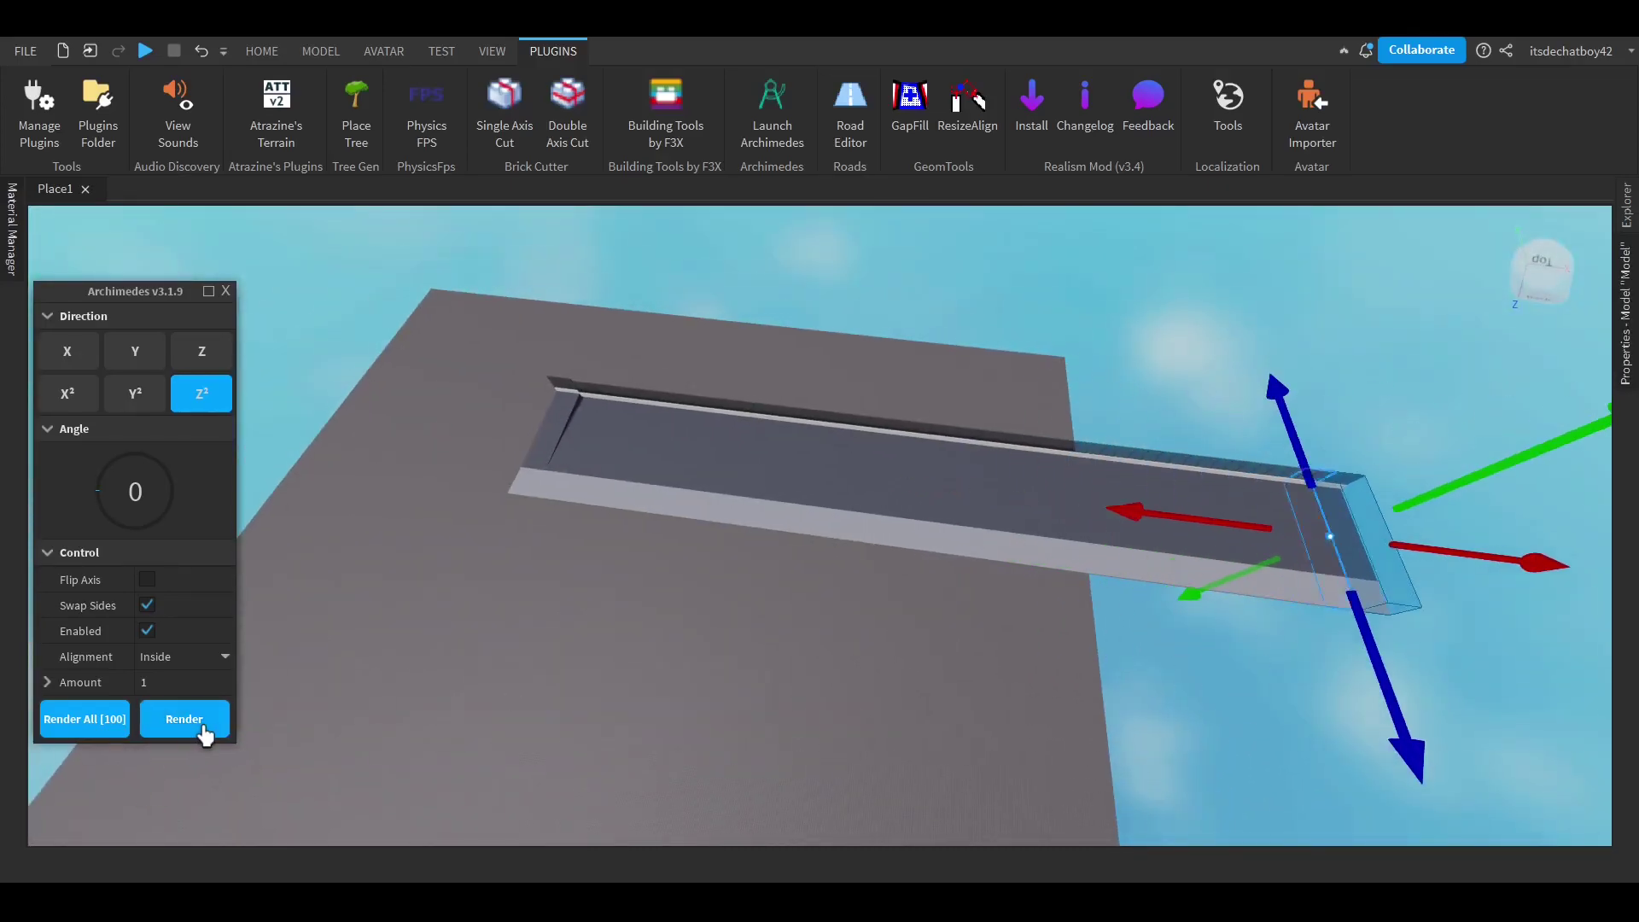
left_click(203, 730)
Set Archimedes to the X³ direction with Flip Axis and Swap Sides off for the banked section at the straight's other end.
key("f")
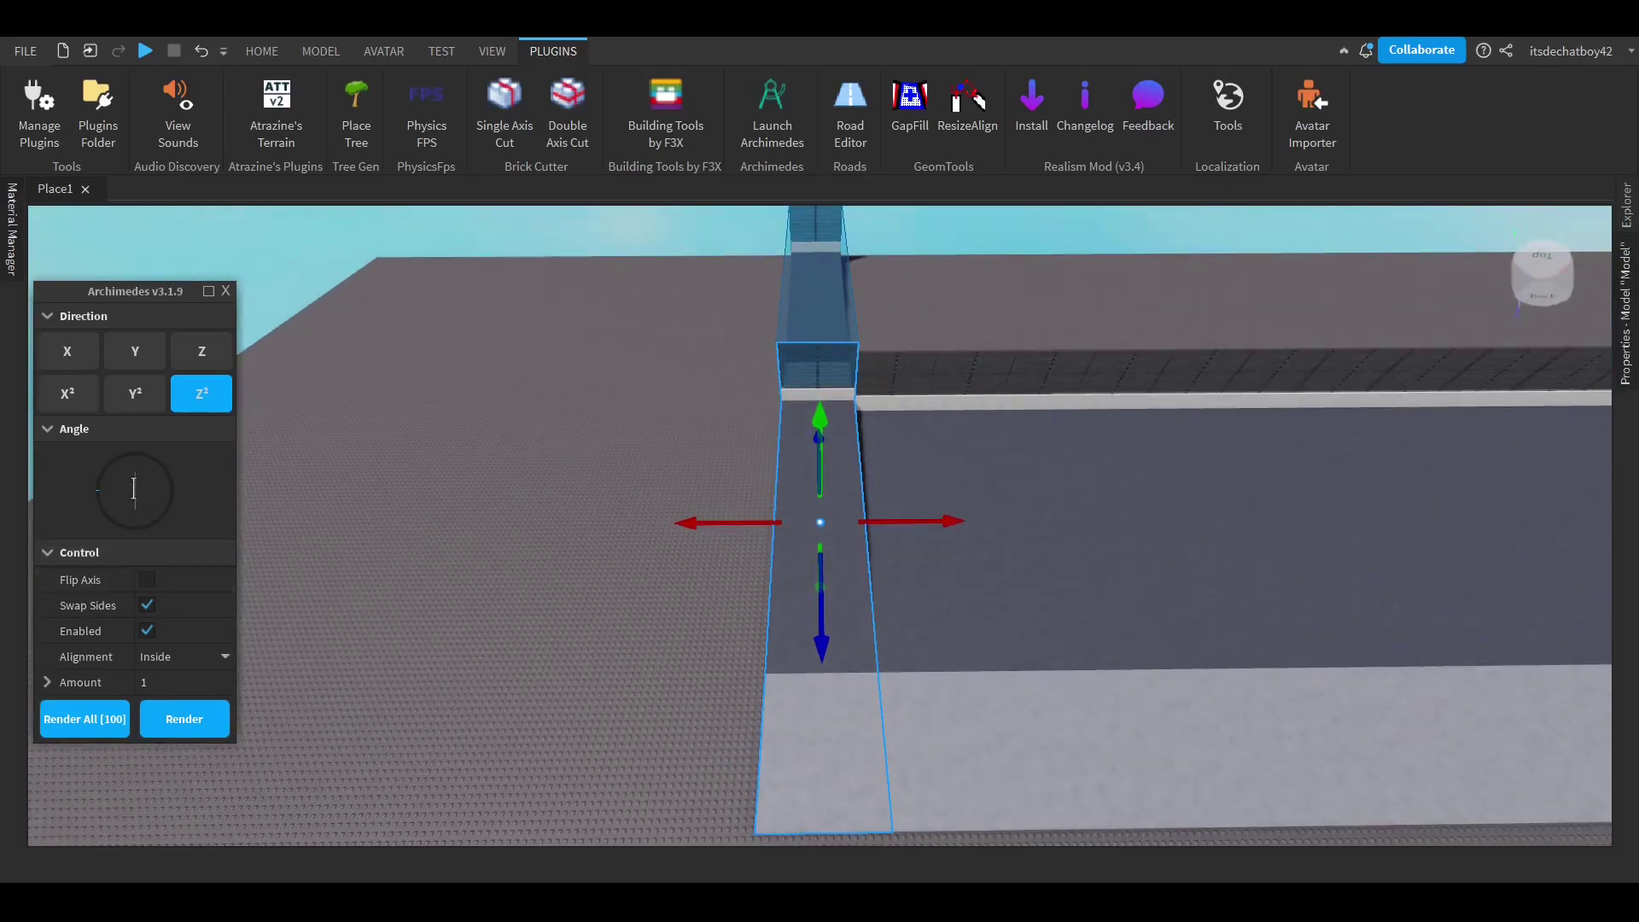
left_click(79, 395)
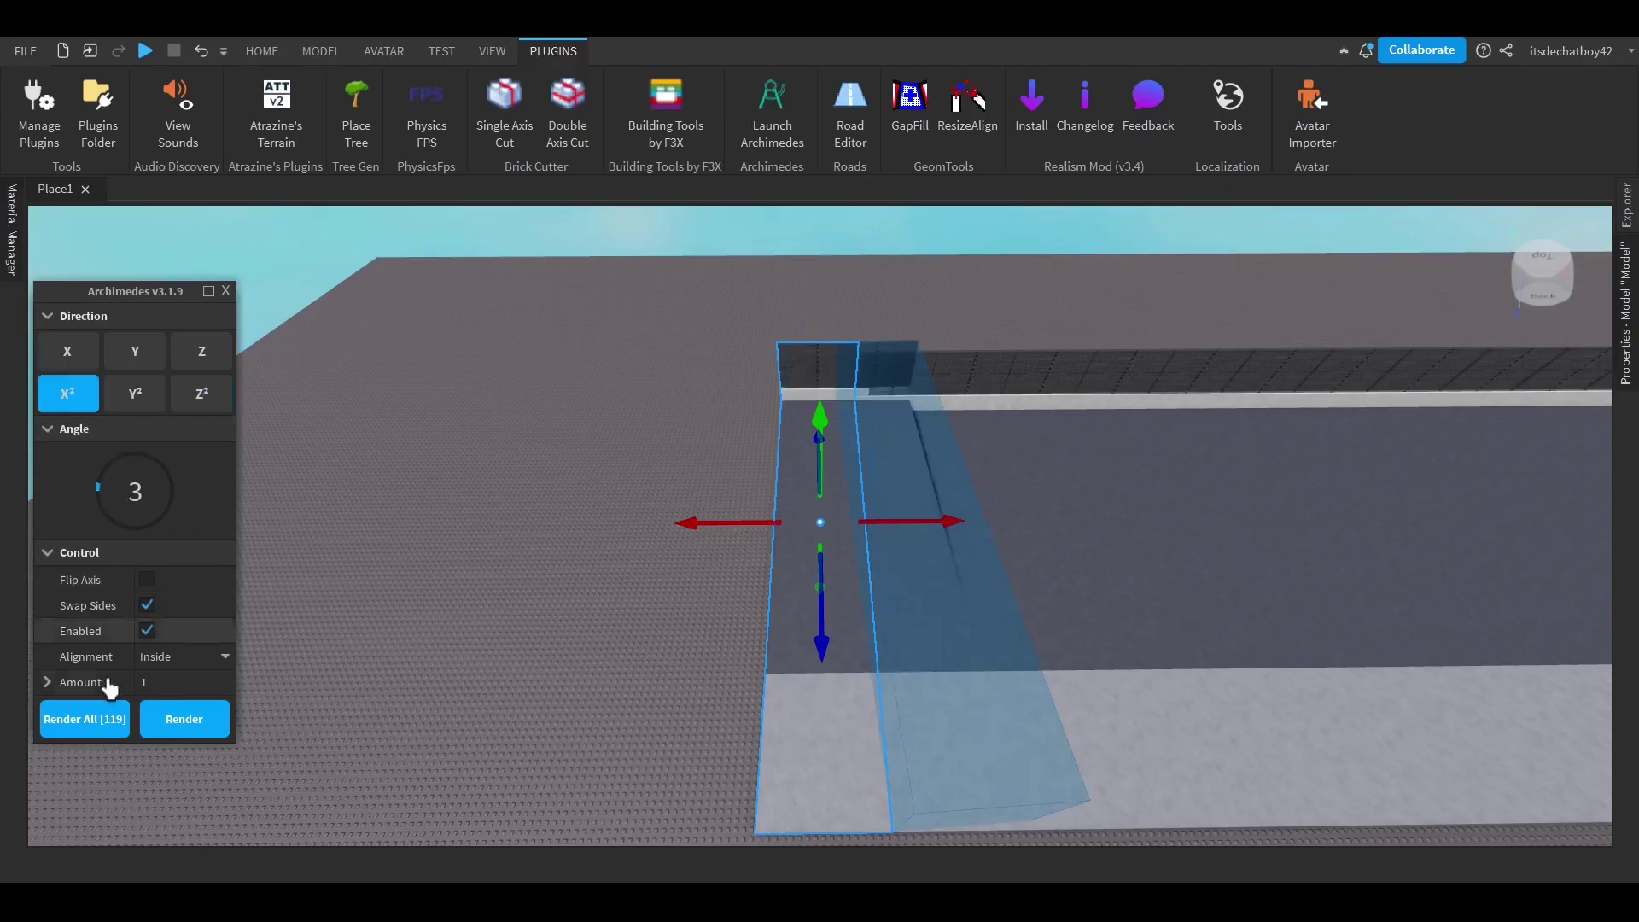
left_click(148, 606)
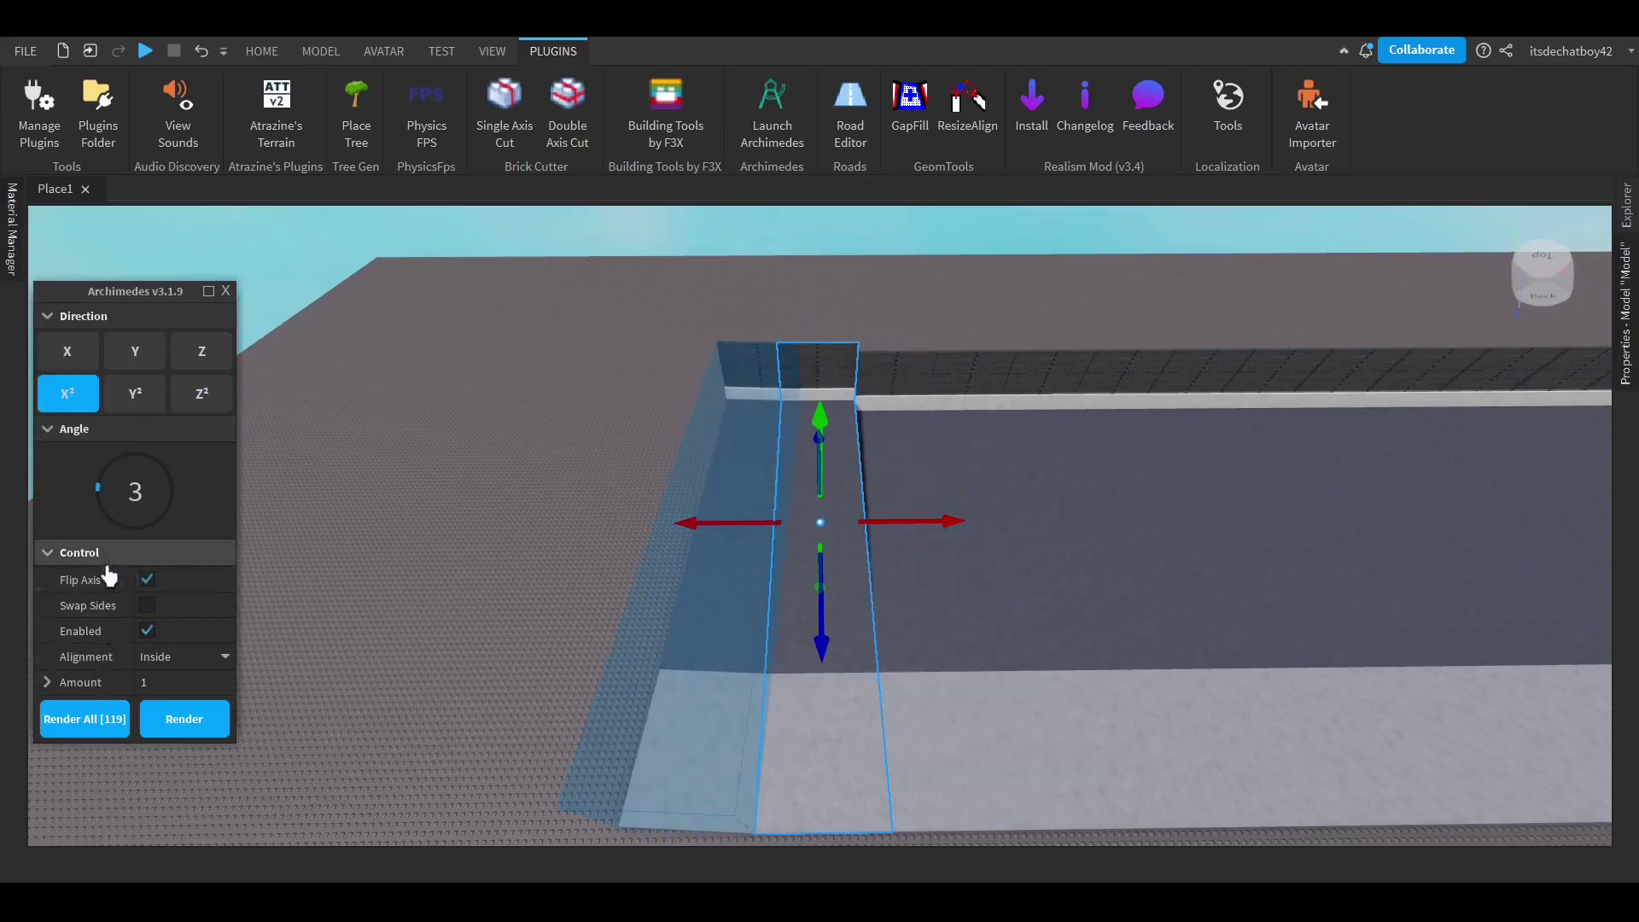
right_click_drag(1136, 559, 903, 541)
key("a")
Try a rotation angle of 10 degrees for the banked section's turn.
left_click(149, 497)
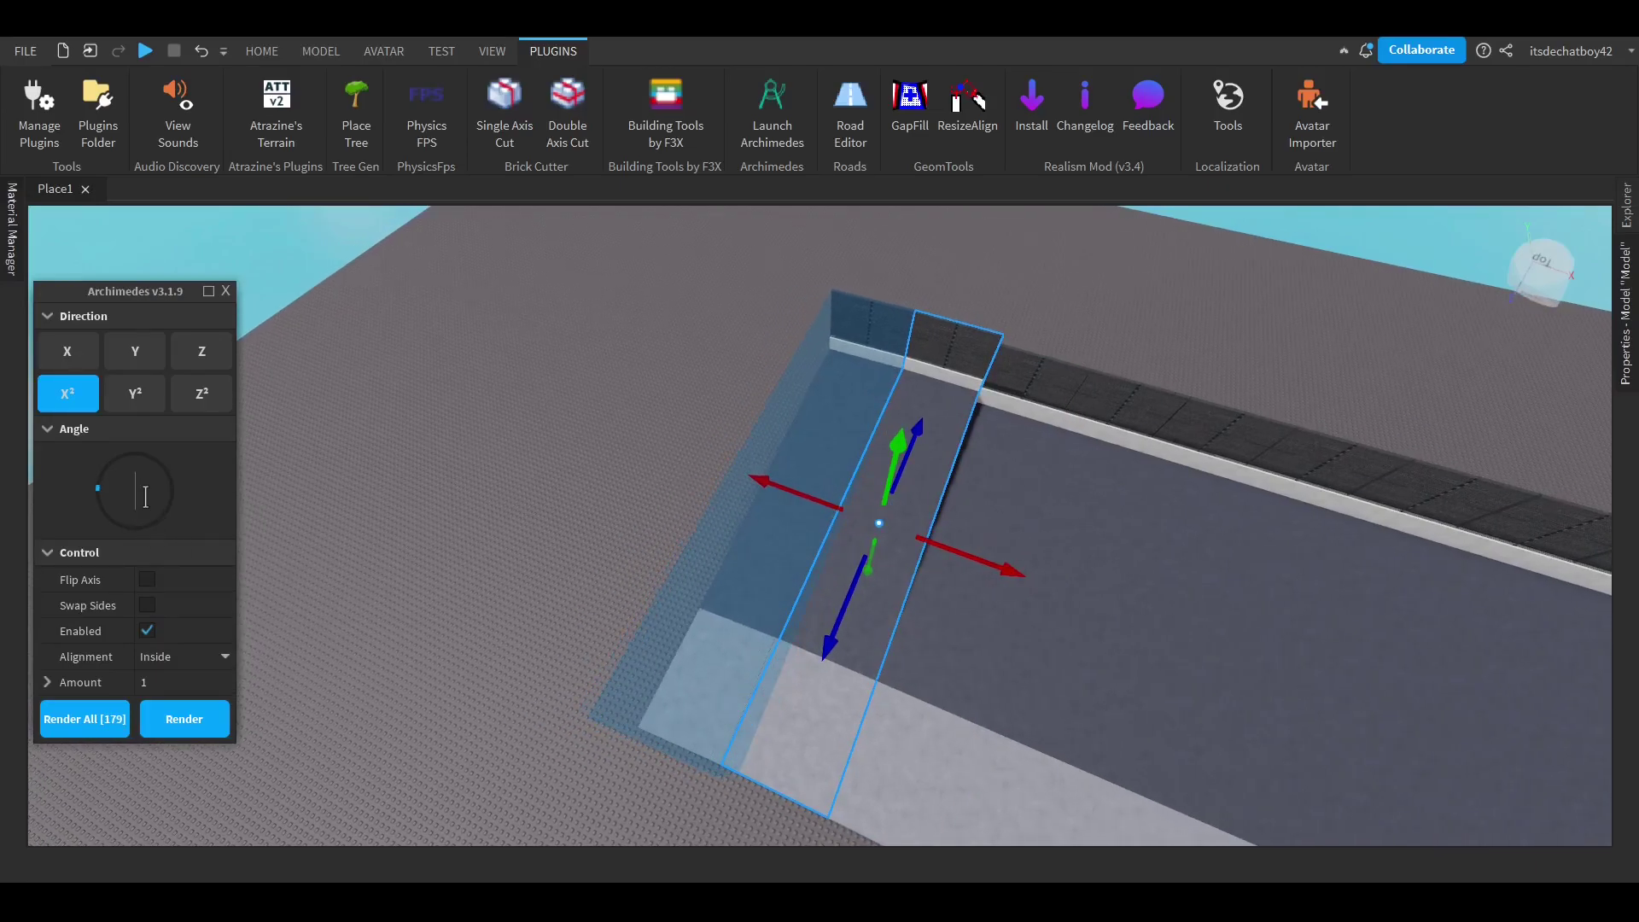
type("10")
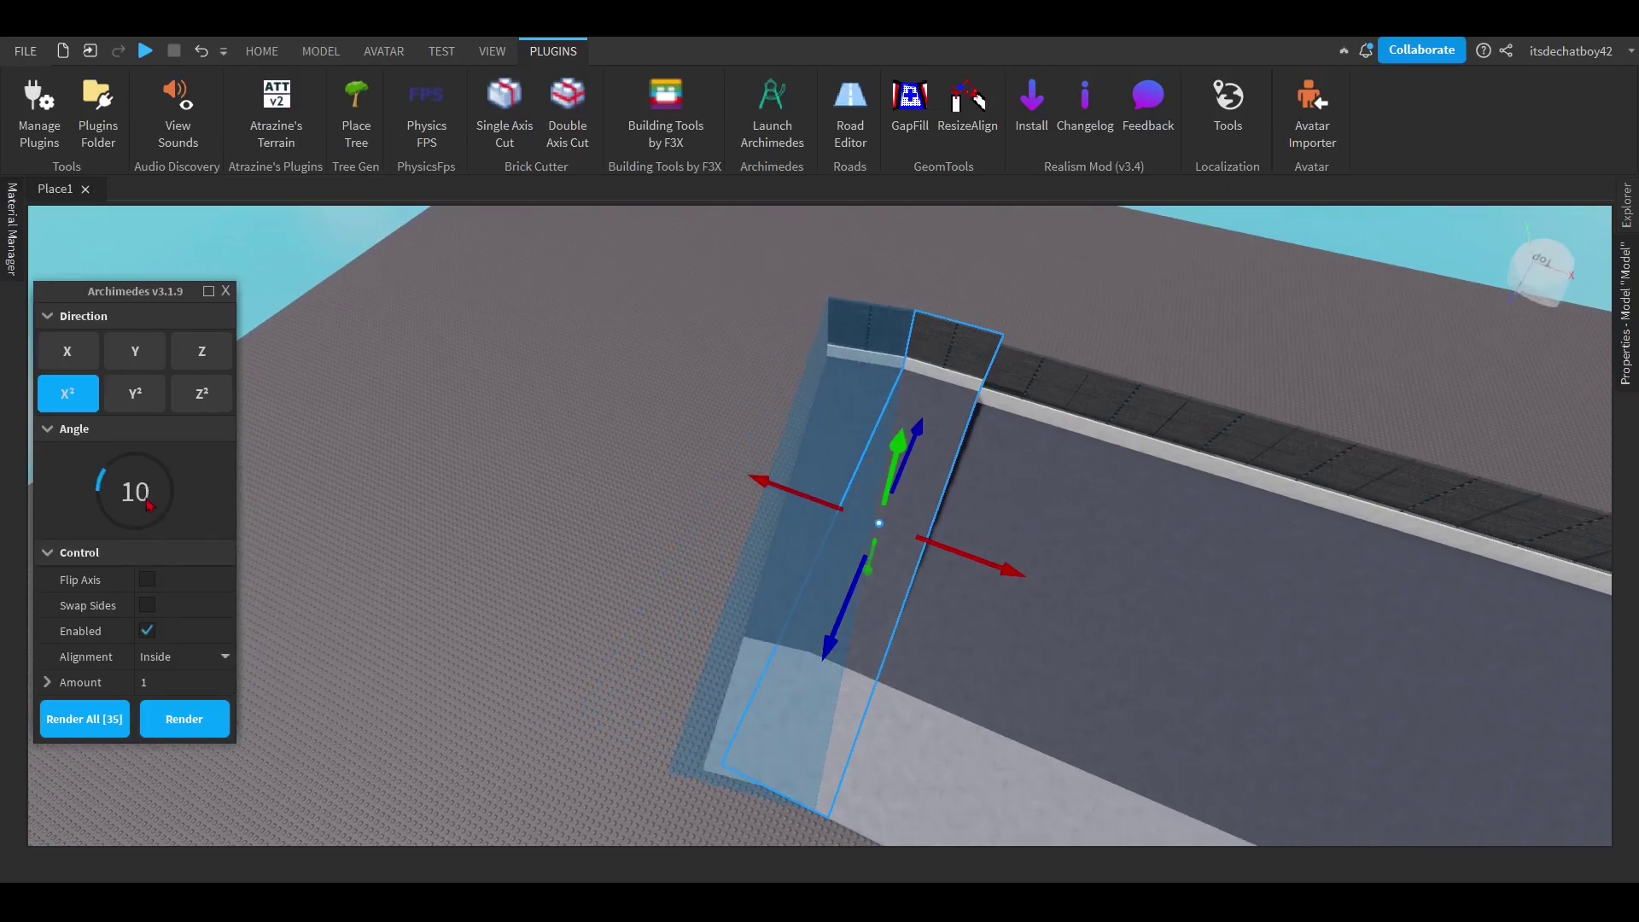
scroll(595, 568, "up", 1)
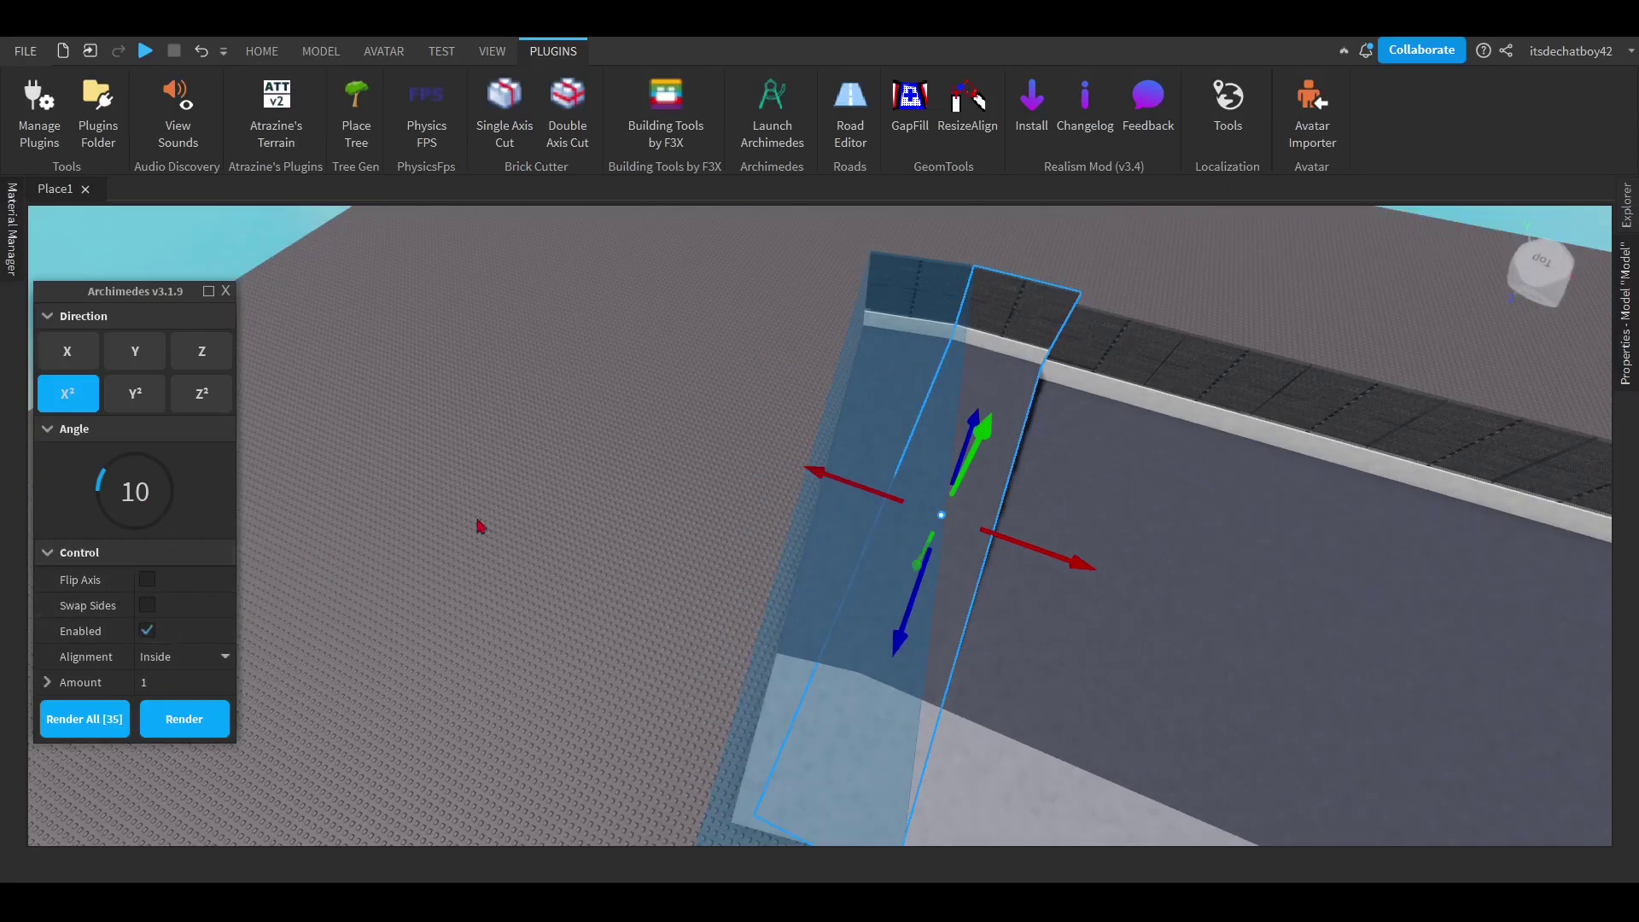
right_click_drag(498, 526, 270, 524)
key("d")
Set the Archimedes rotation angle for the banked turn to 5 degrees.
left_click(119, 499)
type("5")
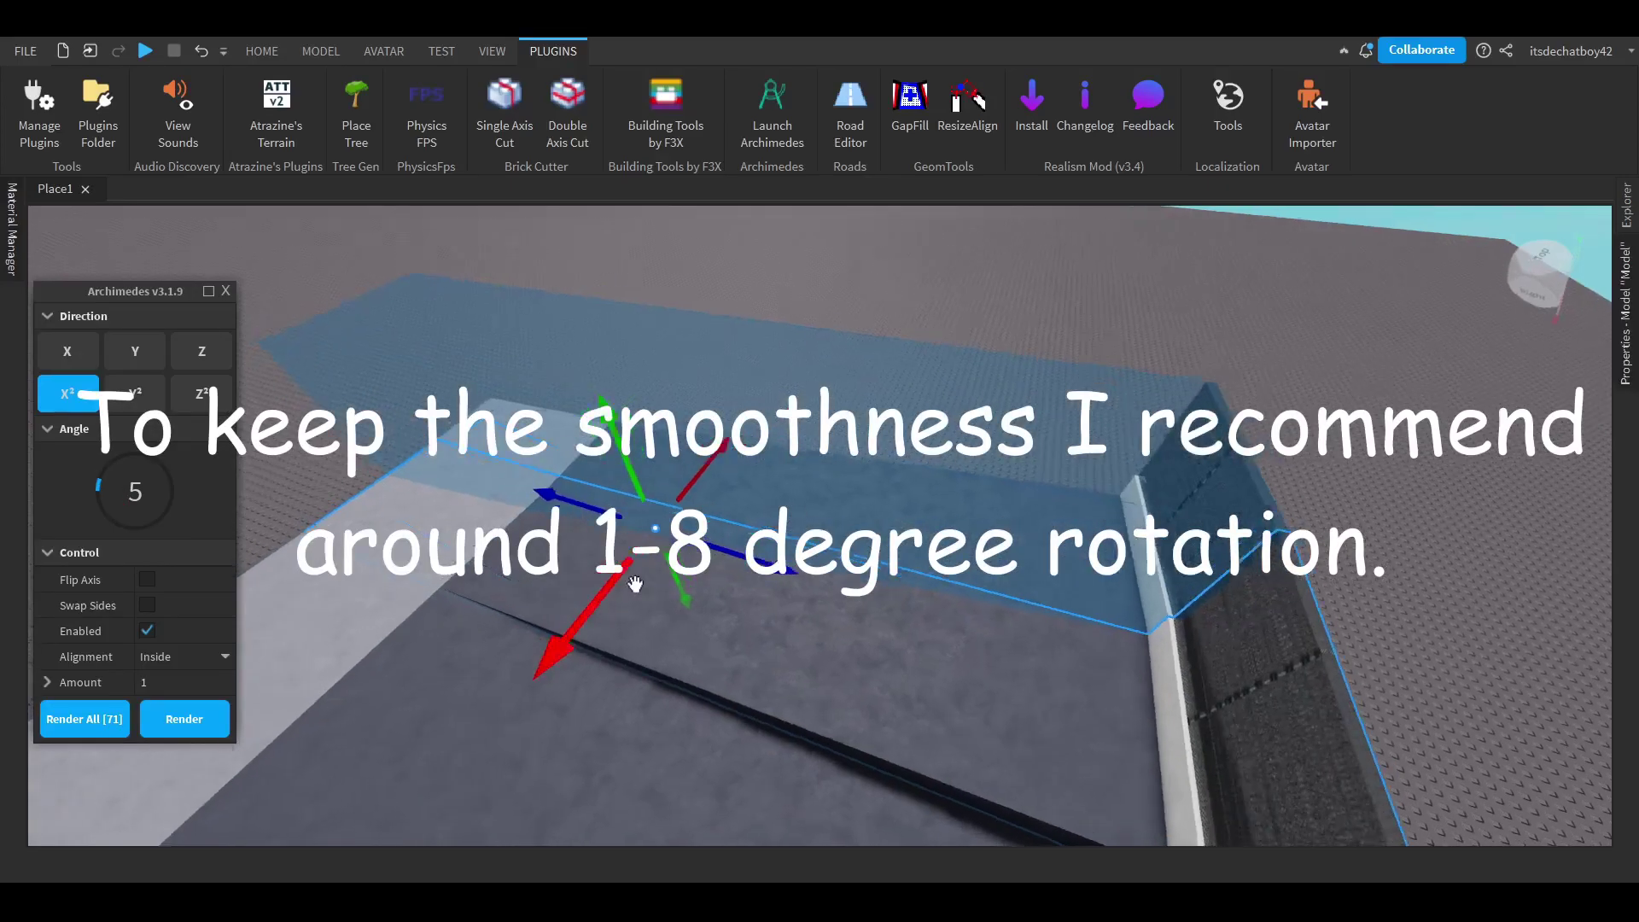
key("s")
right_click_drag(635, 584, 692, 592)
key("w")
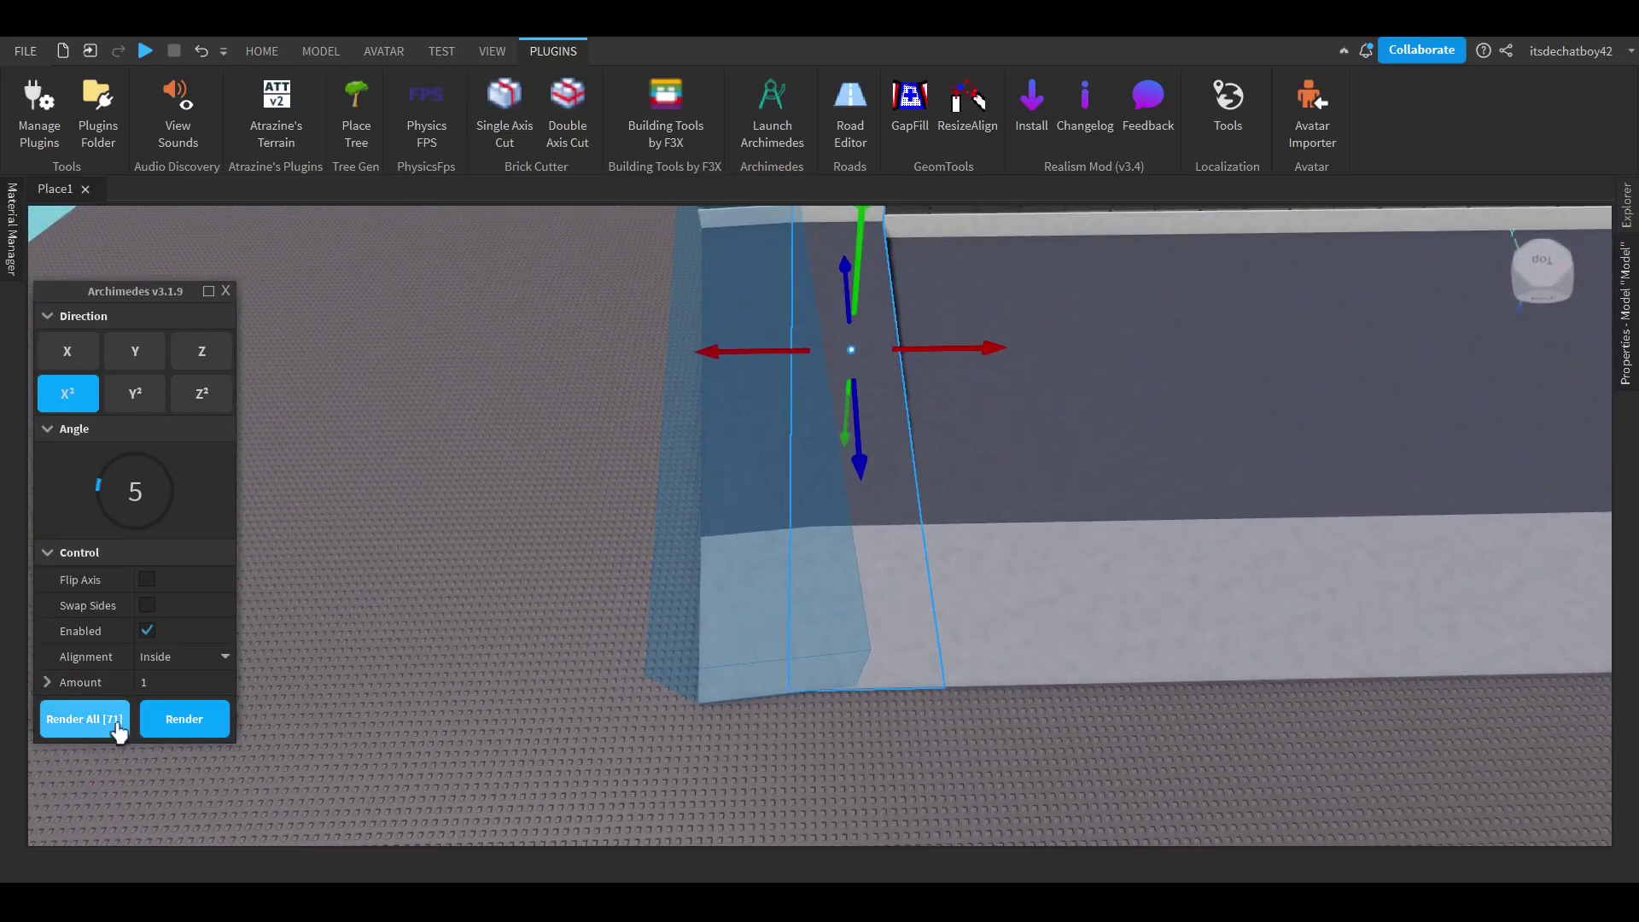
Try rendering all copies of the banked section as a full circle, and undo it.
left_click(114, 737)
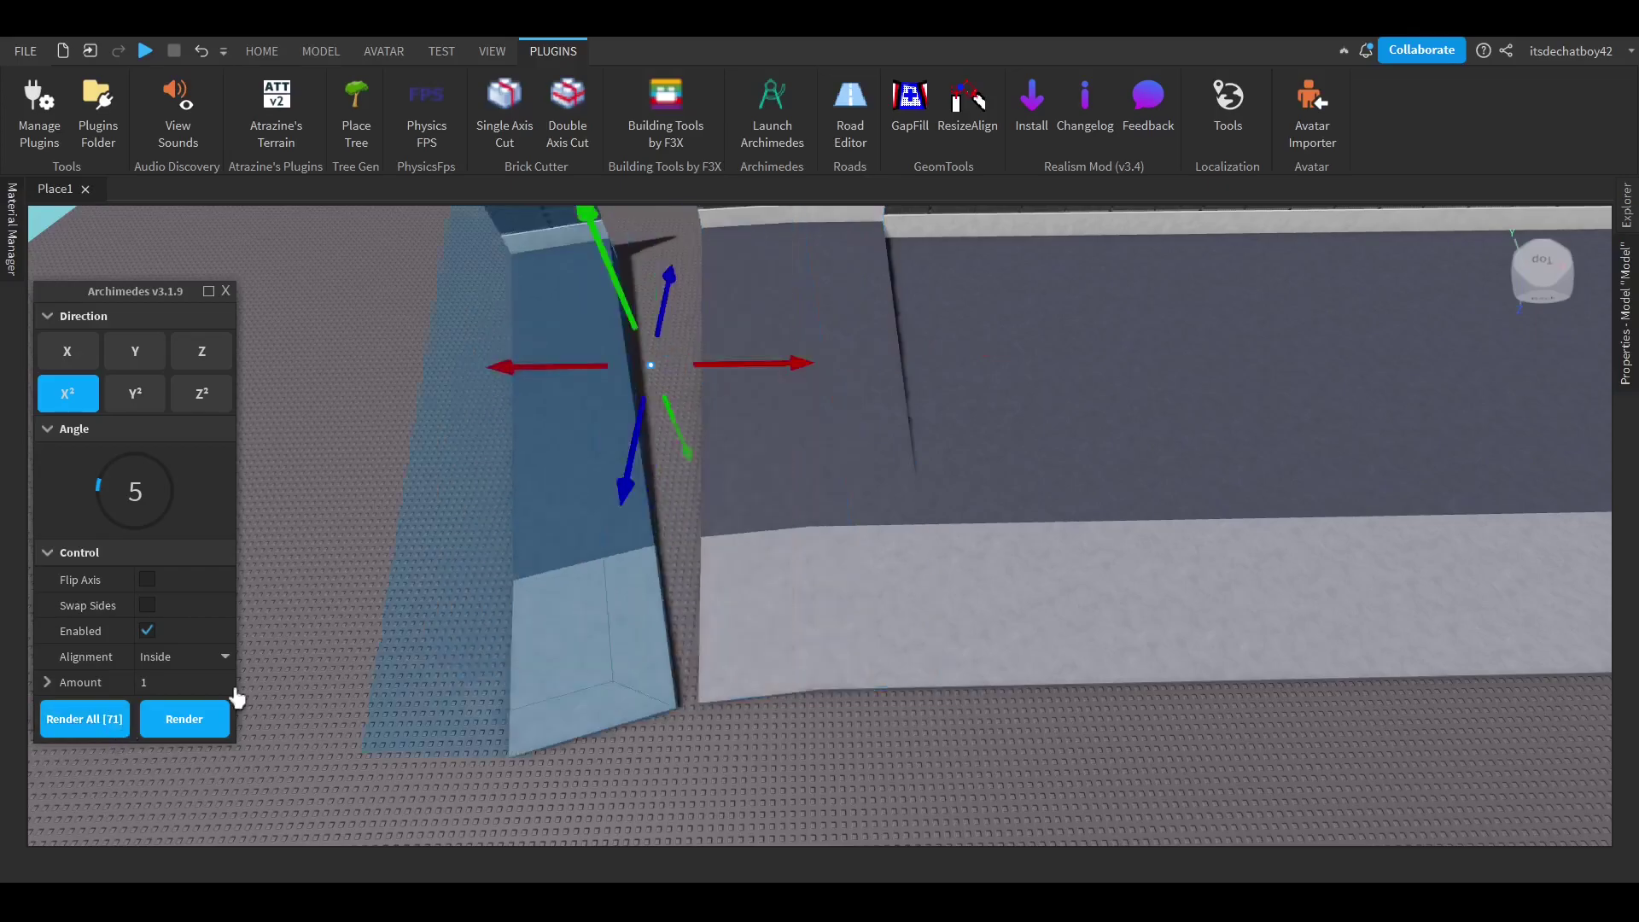
right_click_drag(624, 604, 741, 523)
key("s")
key("w")
key("s")
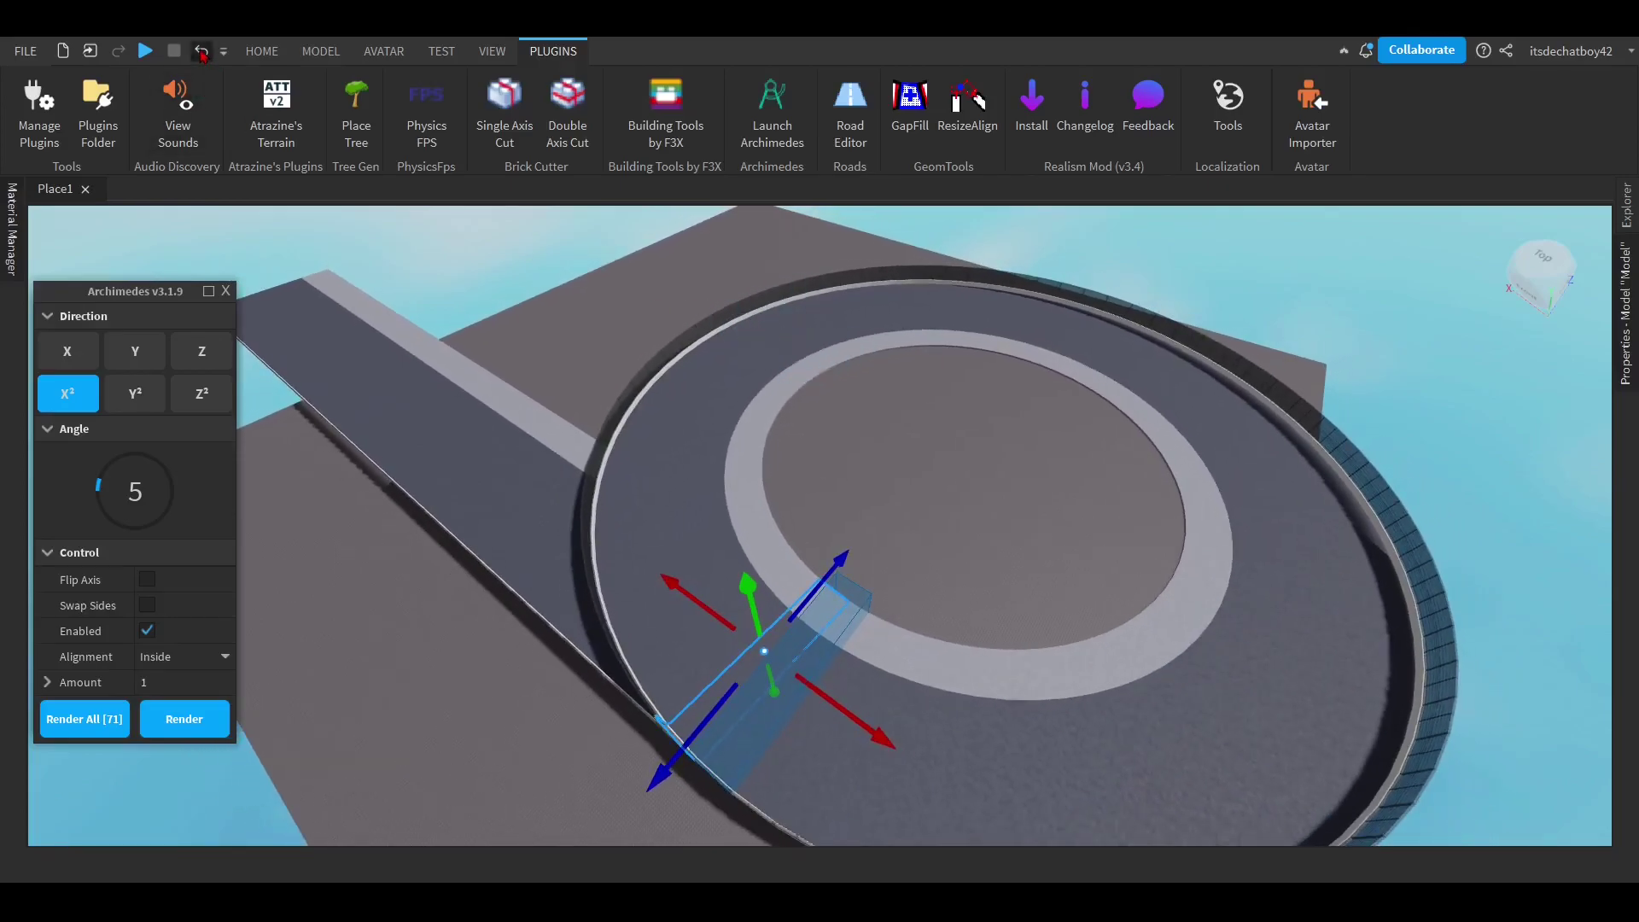
left_click(202, 56)
Set the Archimedes copy amount to 35 and render the banked section as a half-circle turn.
left_click(758, 644)
key("s")
right_click_drag(757, 644, 767, 633)
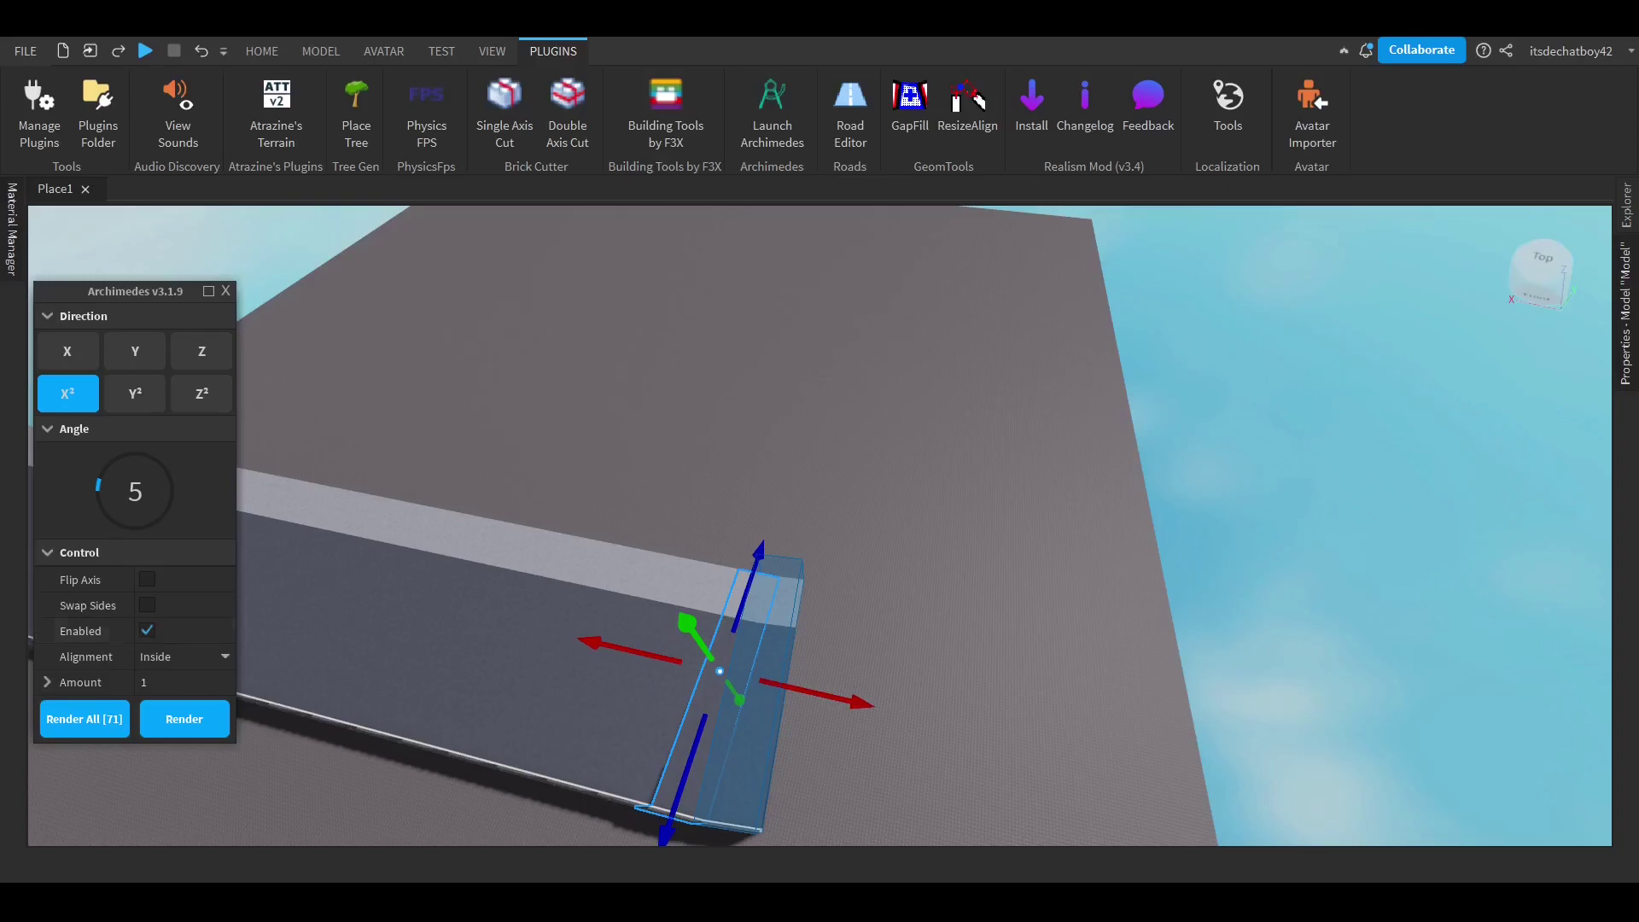
right_click_drag(653, 690, 4, 724)
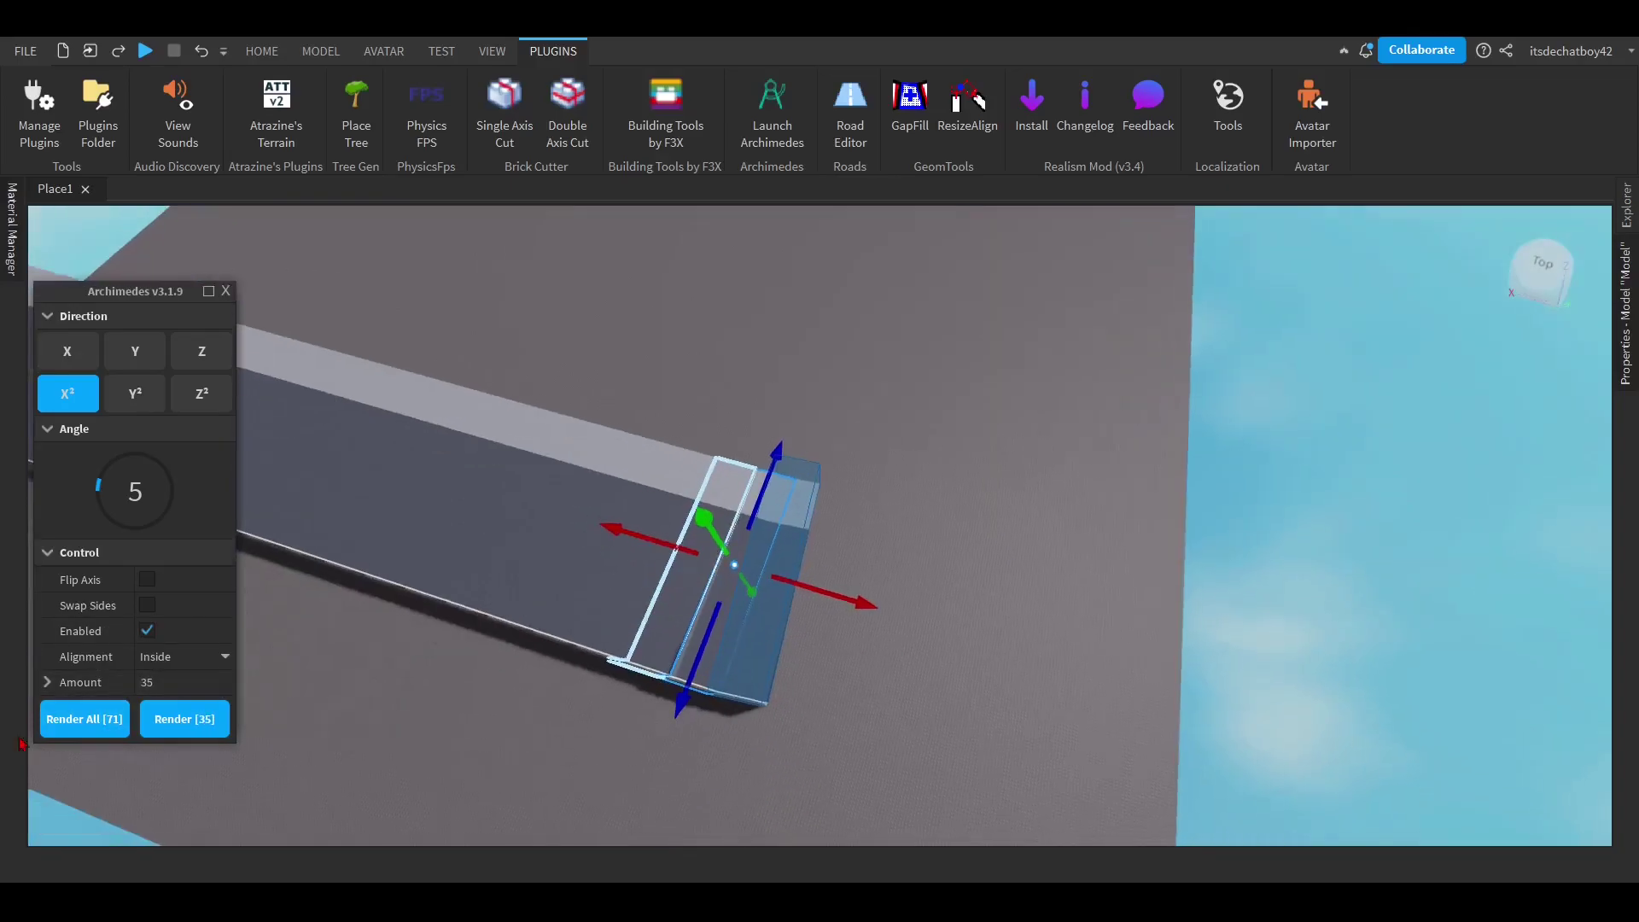
left_click(192, 733)
right_click_drag(742, 585, 725, 613)
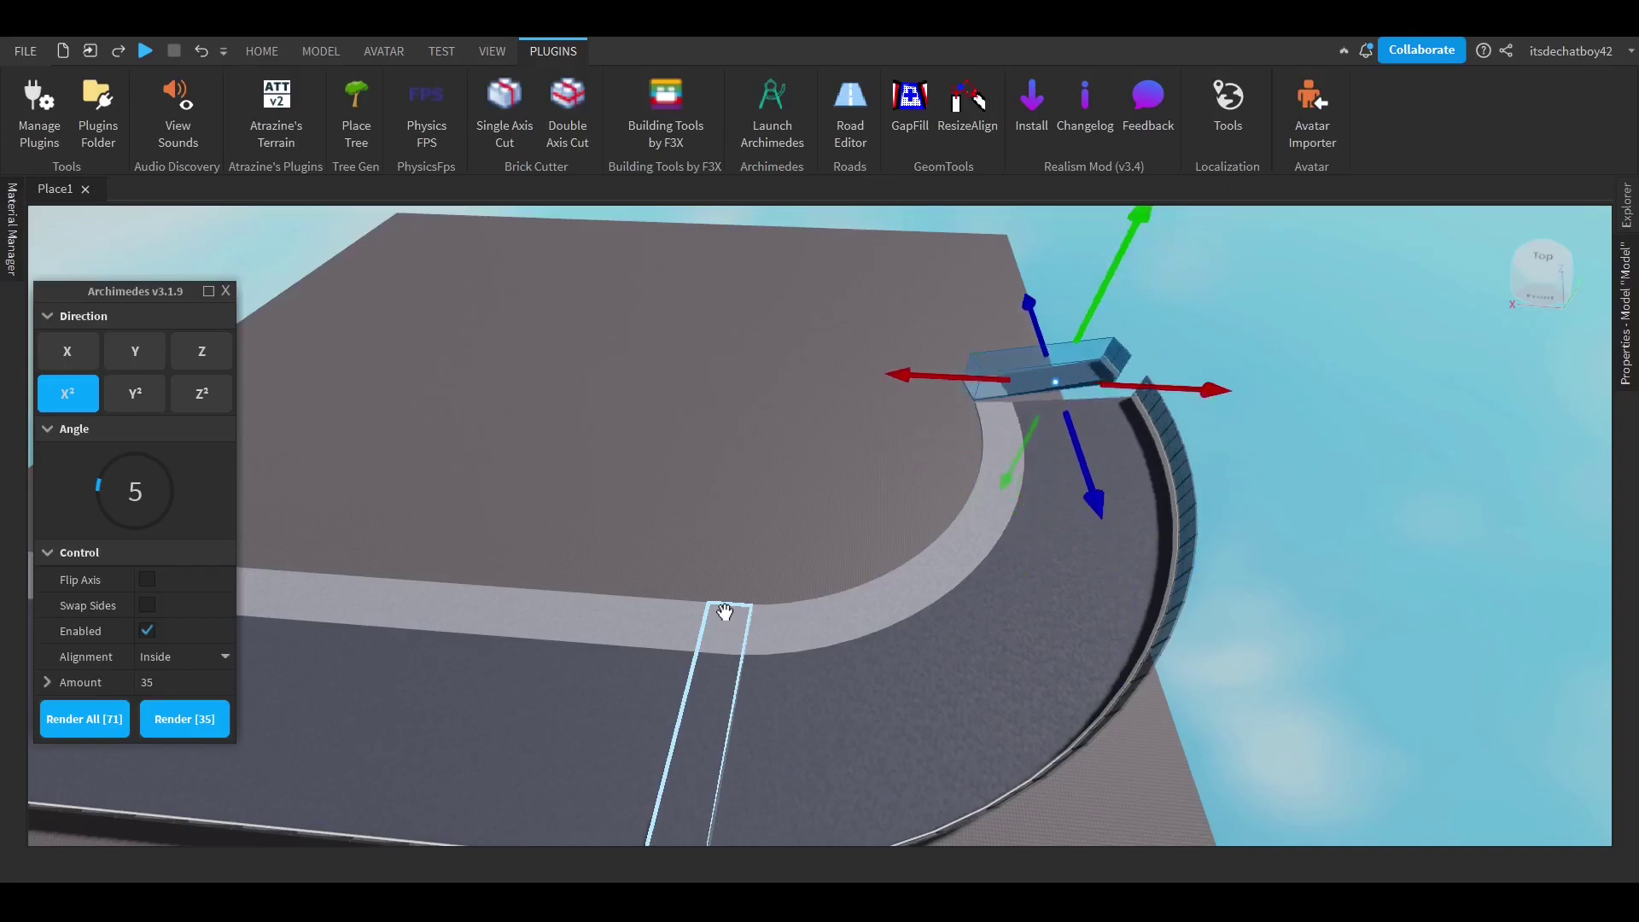
Deselect the end section of the rendered turn and close the Archimedes plugin.
left_click(798, 561)
right_click_drag(798, 561, 805, 469)
left_click(810, 319)
key("d")
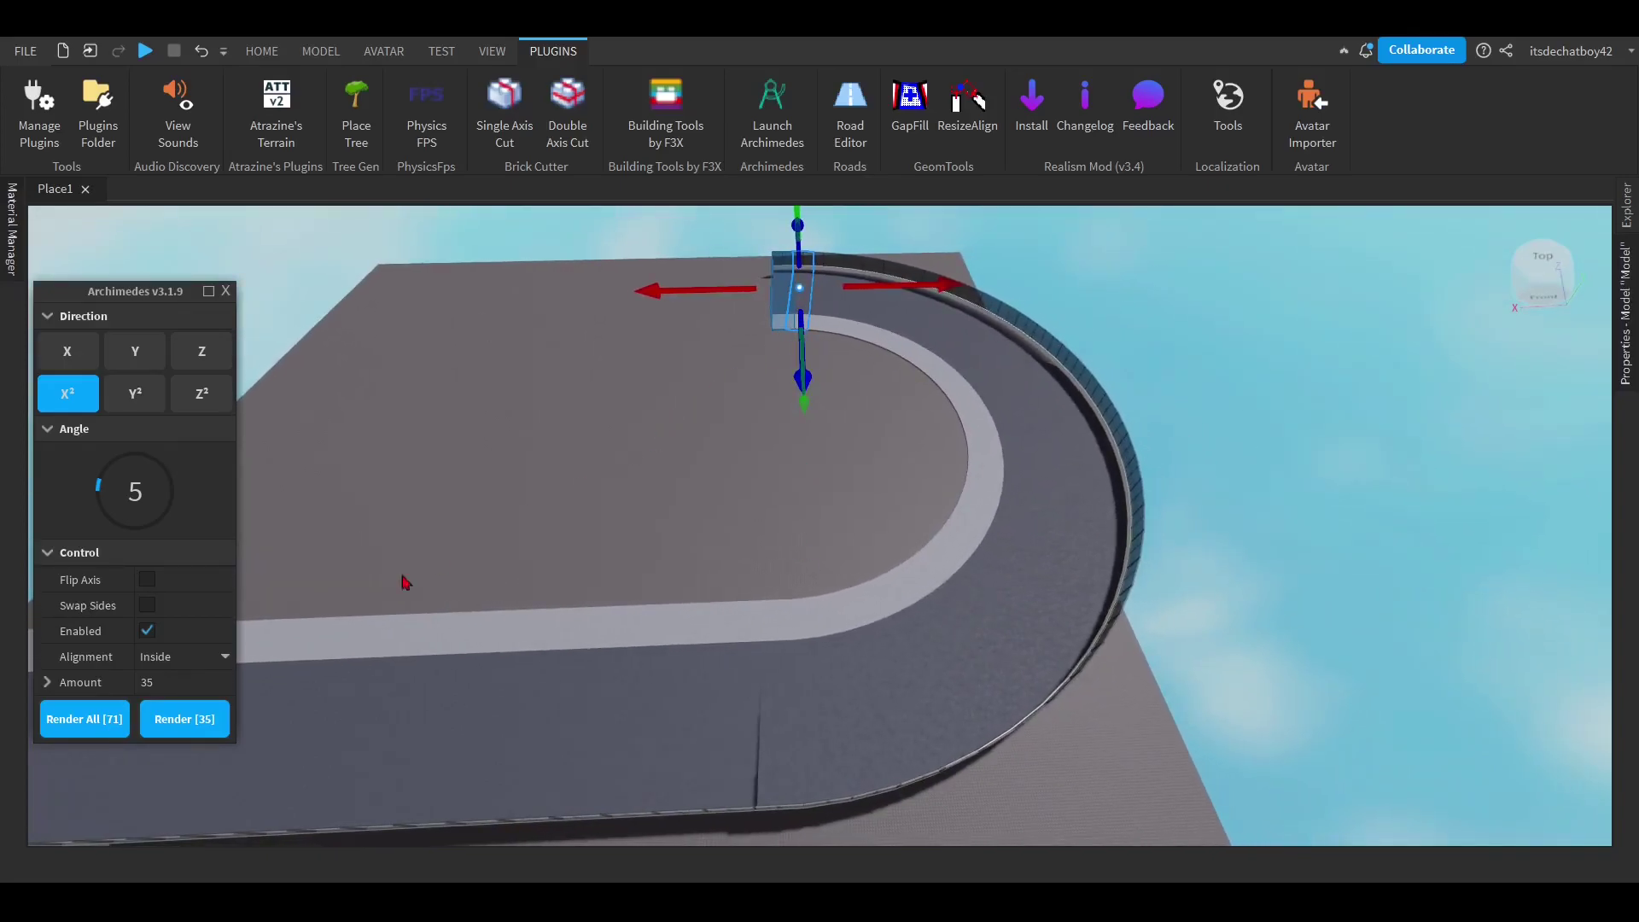
left_click(619, 473)
key("a")
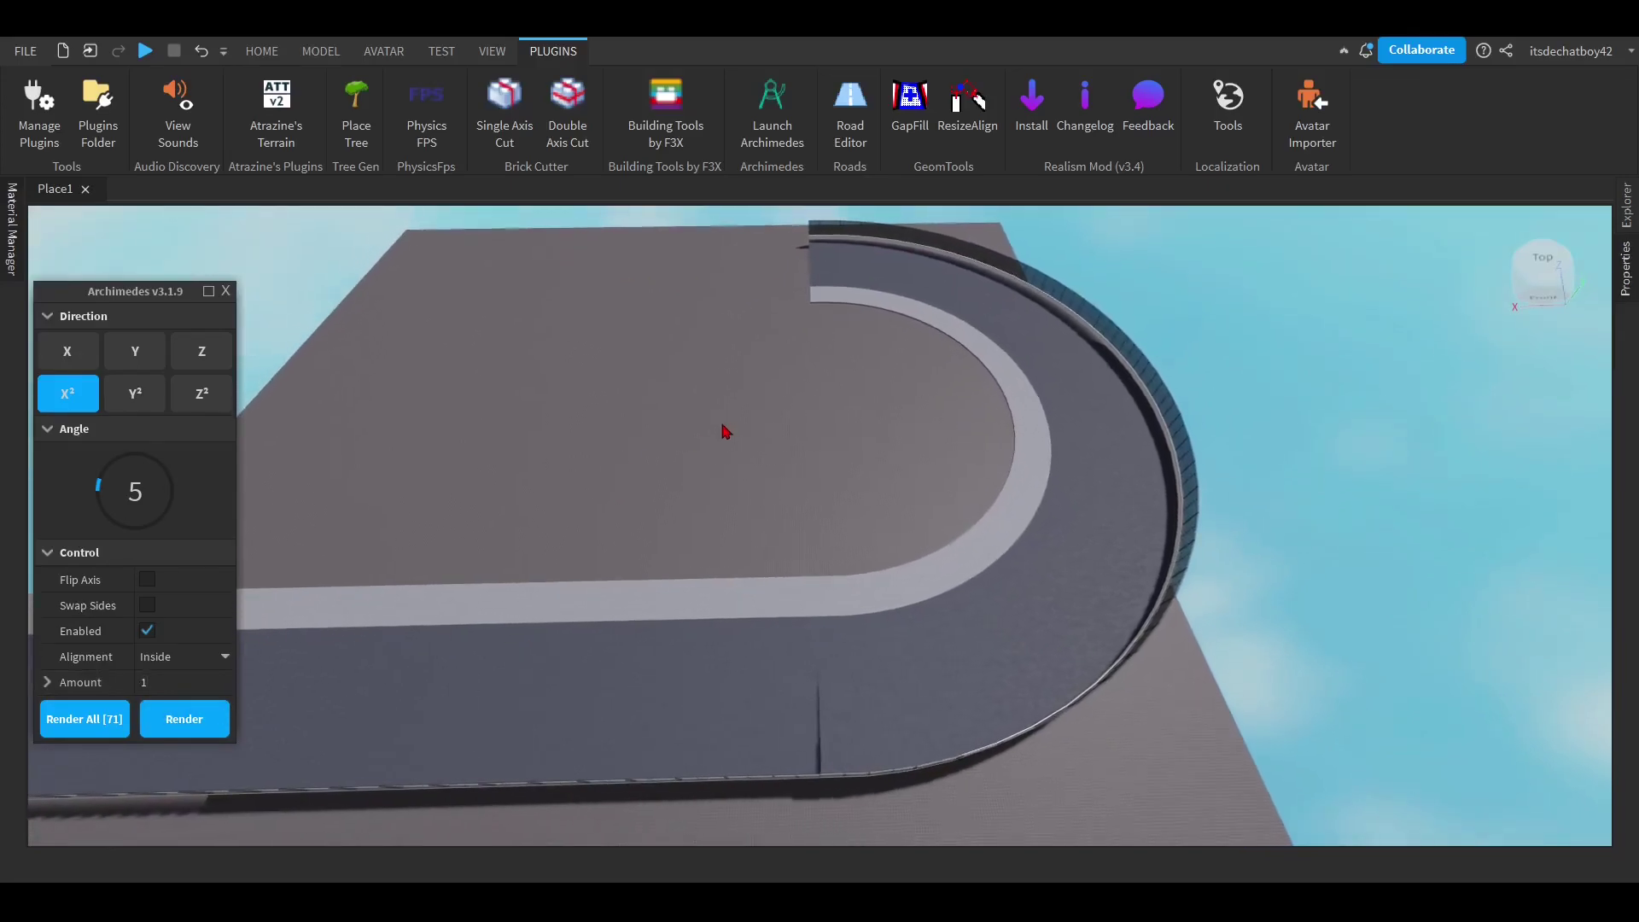
right_click_drag(725, 427, 716, 446)
left_click(223, 293)
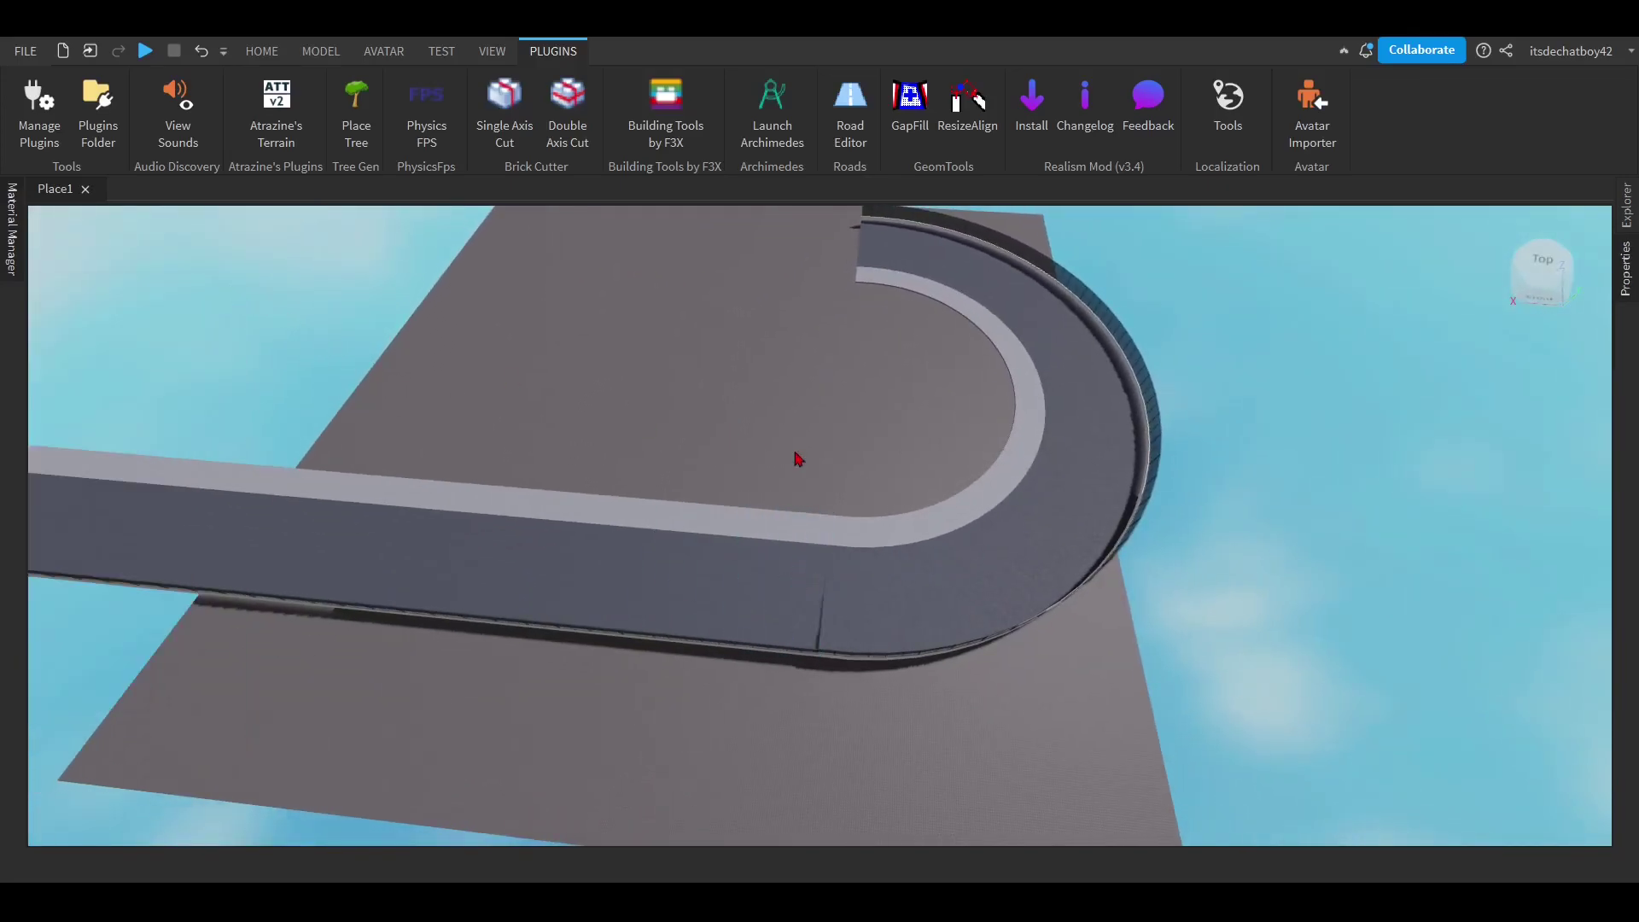
Duplicate the whole straight and turn, and rotate the copy a half turn around the vertical axis.
scroll(797, 458, "down", 5)
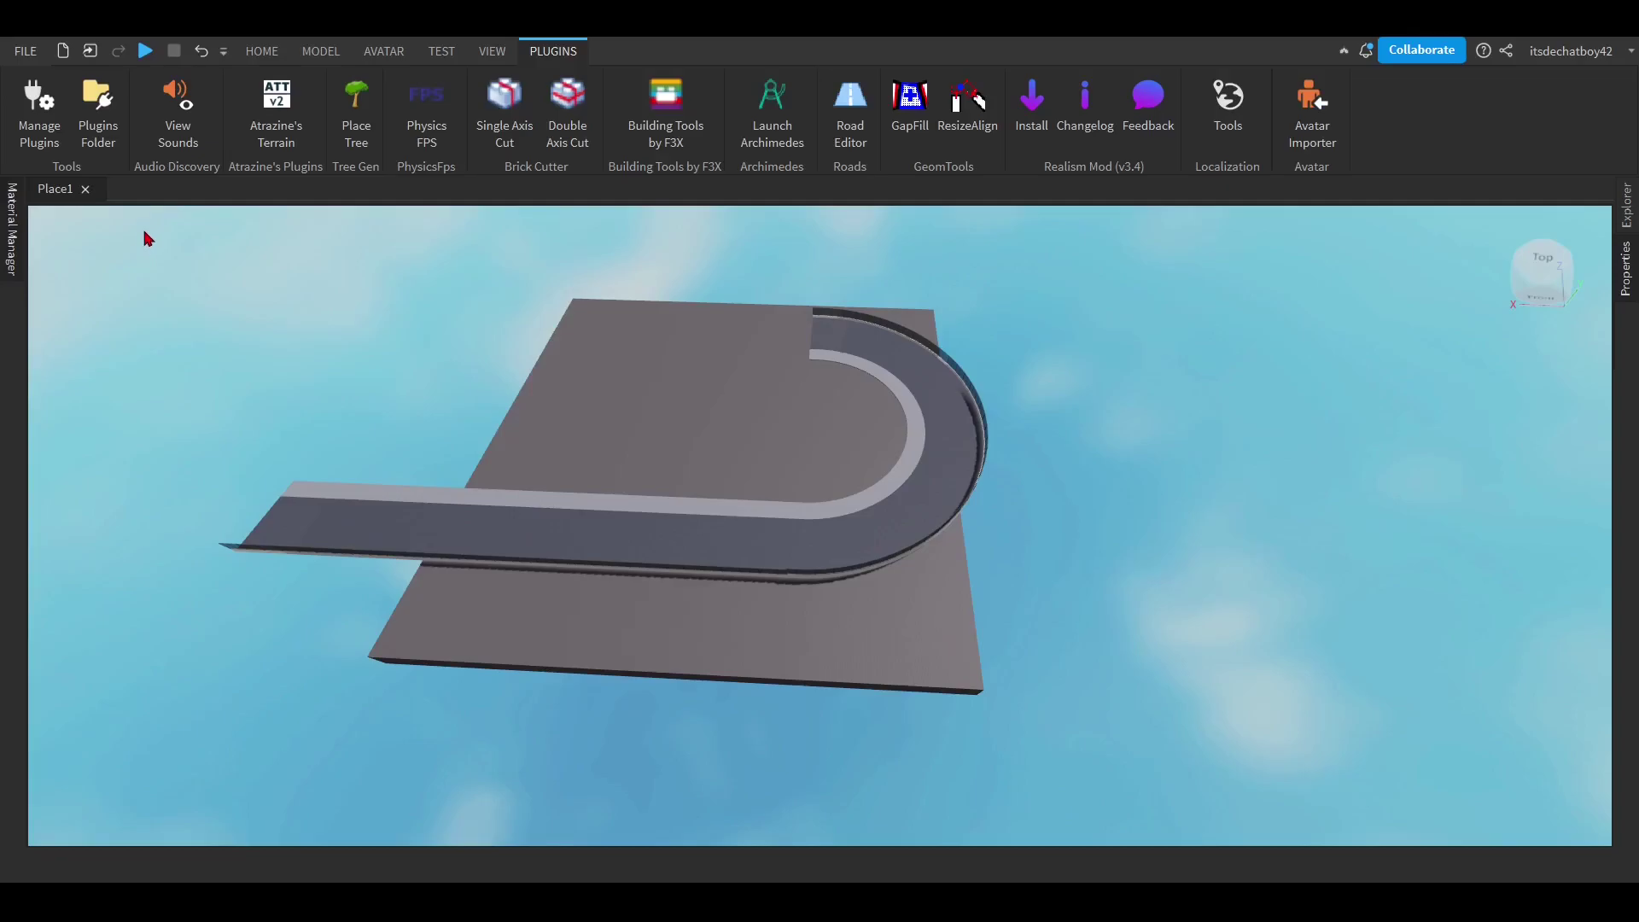
left_click_drag(109, 220, 1369, 718)
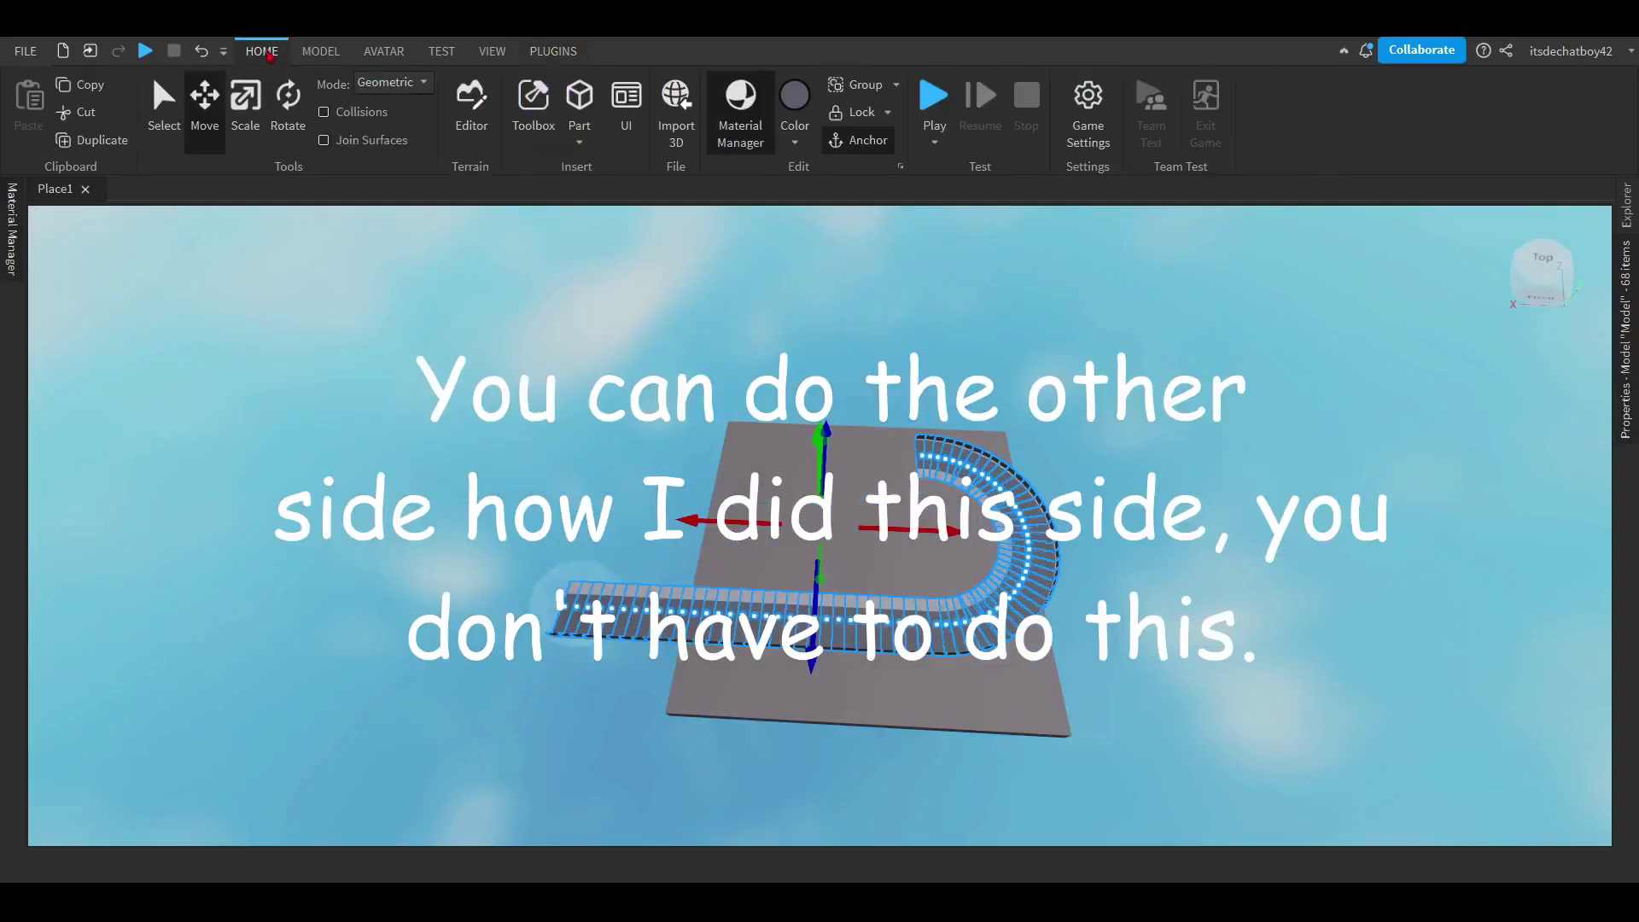
key("ctrl+4")
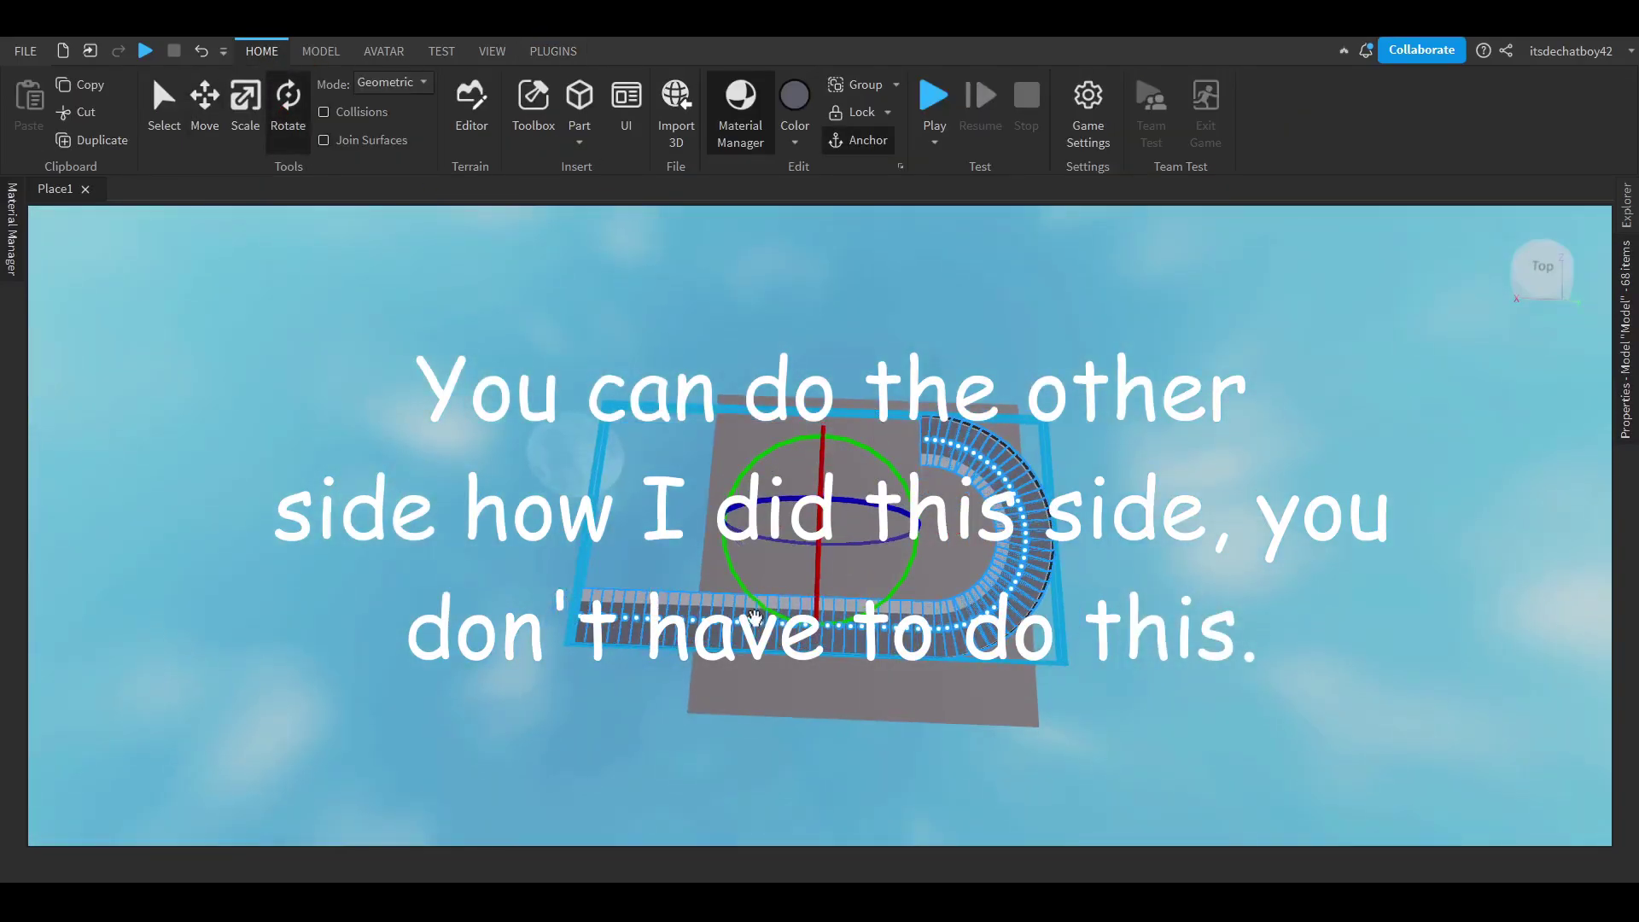
left_click_drag(767, 607, 896, 401)
Move the rotated half of the track against the original half to close the oval.
left_click(205, 128)
left_click_drag(743, 524, 593, 501)
scroll(911, 578, "up", 8)
left_click(836, 466)
scroll(840, 476, "up", 2)
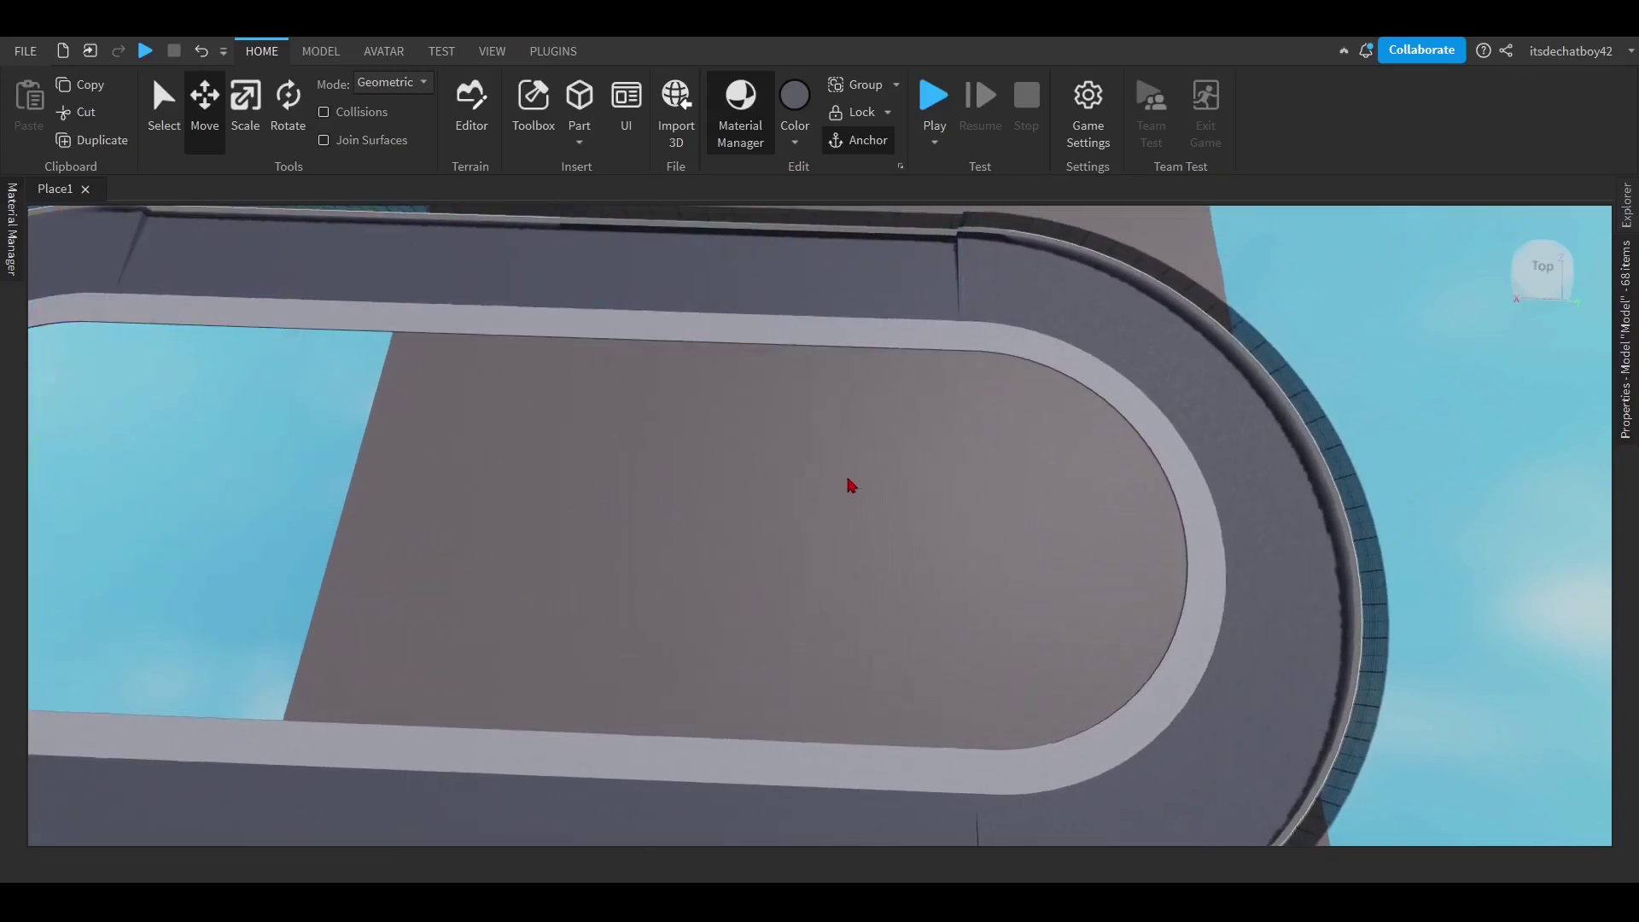
Examine the oval's surface, wall and catch fence where the banked turns meet the straights.
right_click_drag(842, 478, 611, 397)
scroll(478, 346, "up", 10)
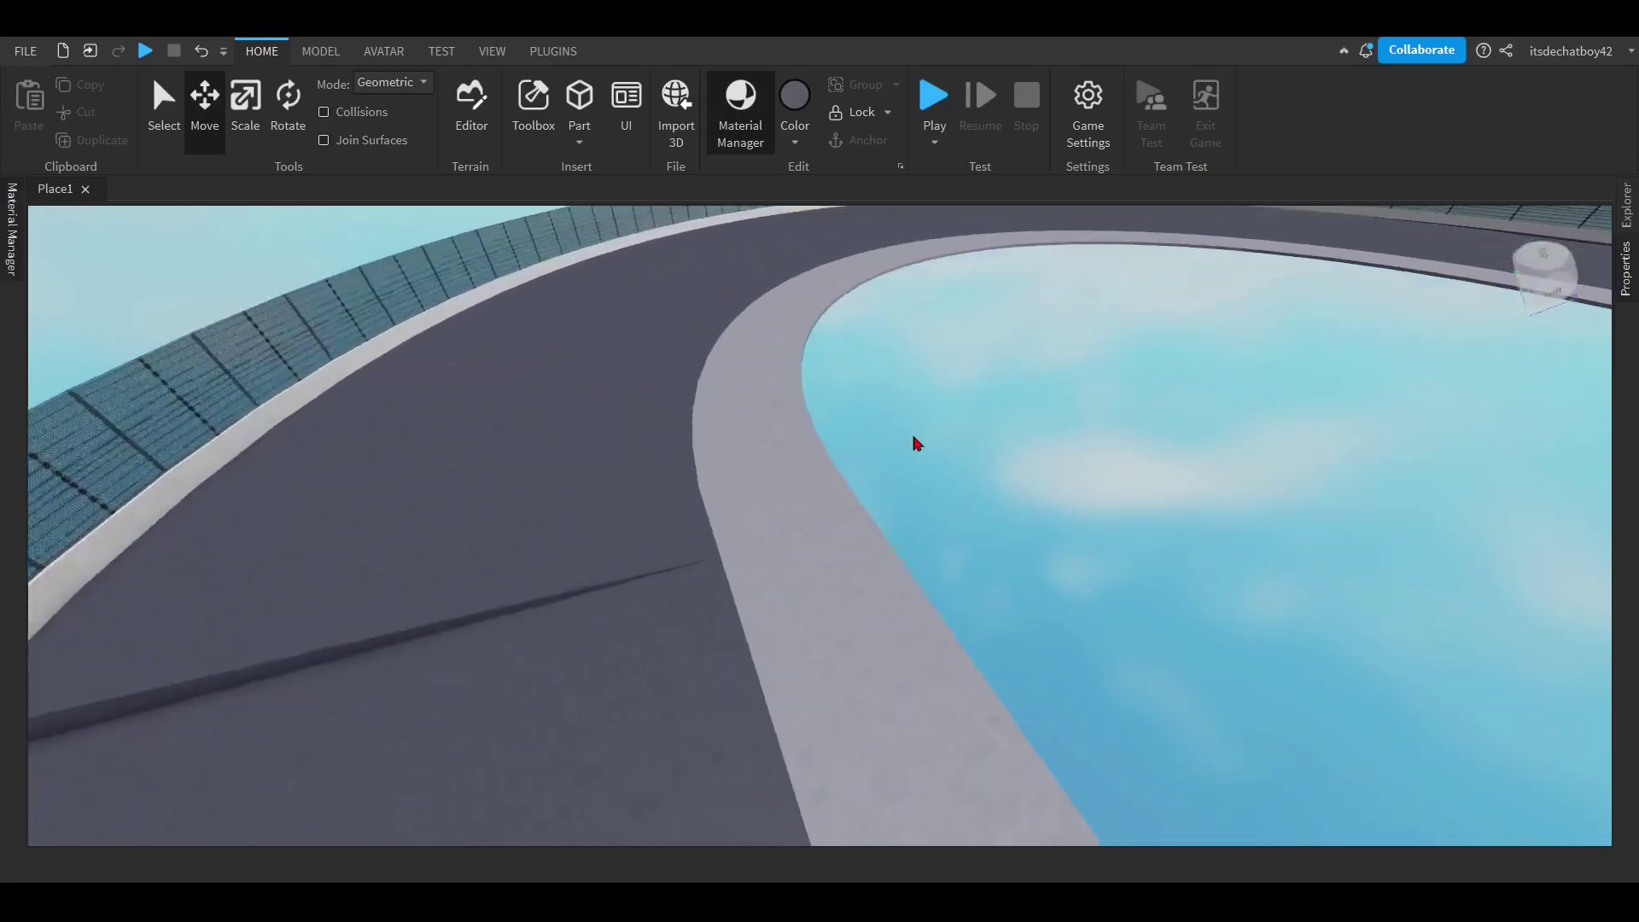
scroll(928, 445, "up", 2)
right_click_drag(922, 443, 1160, 592)
scroll(1161, 593, "up", 2)
right_click_drag(1010, 443, 684, 435)
scroll(792, 380, "up", 3)
scroll(575, 479, "down", 4)
scroll(684, 435, "down", 3)
key("a")
key("w")
right_click_drag(802, 464, 579, 316)
scroll(579, 316, "up", 10)
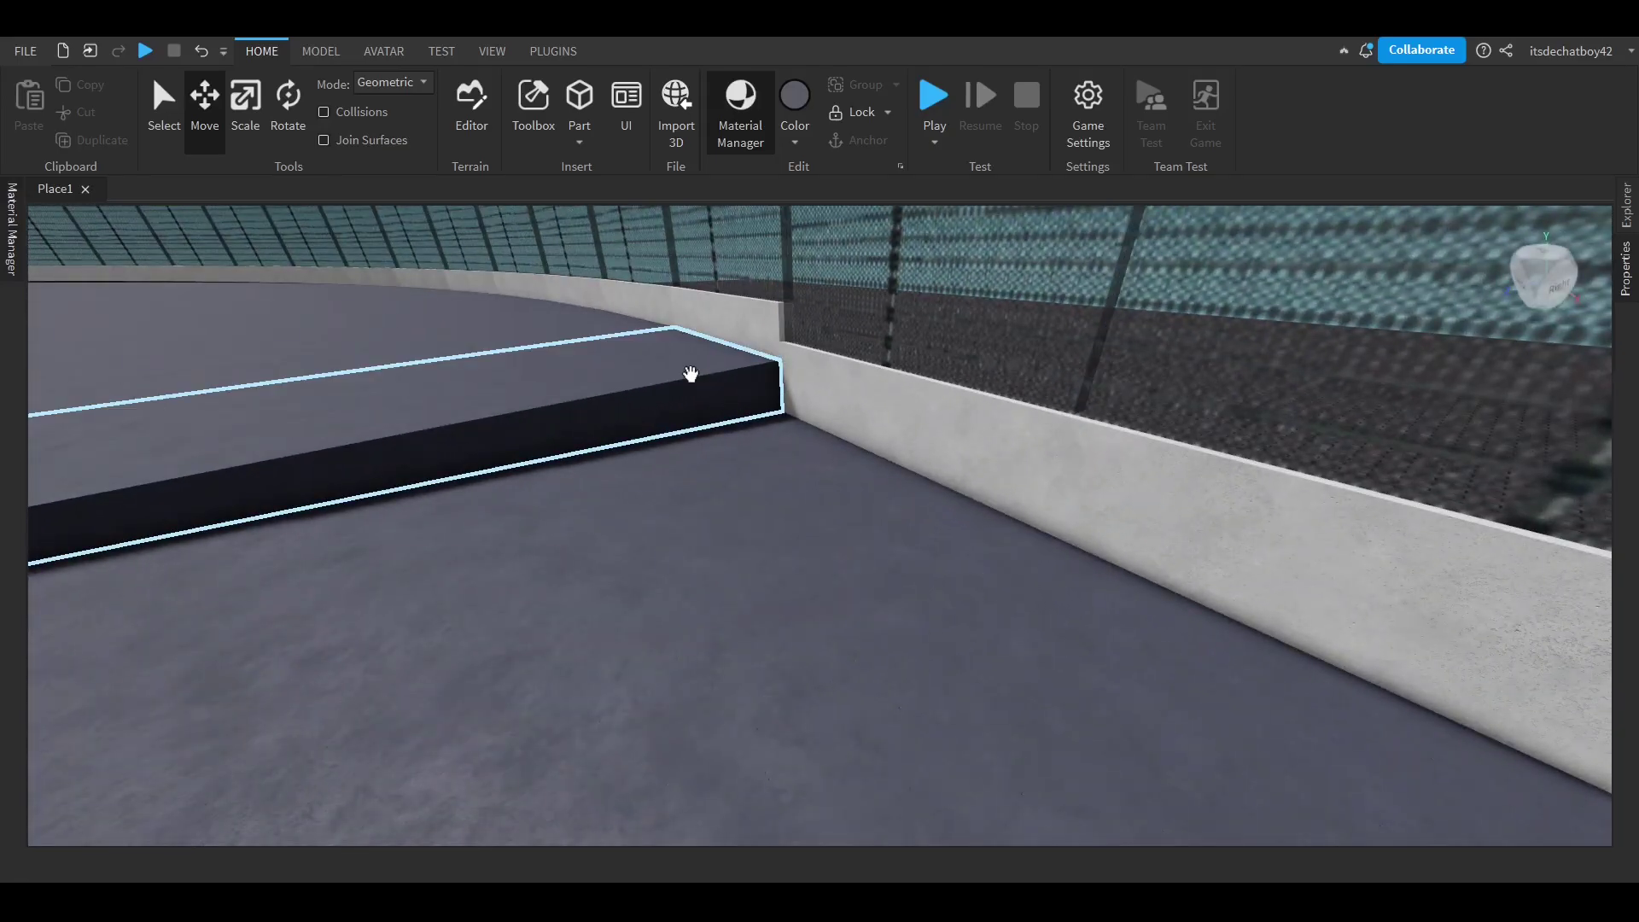
Try to add an extra road section at the turn's end with Archimedes, using direction X, flipped axis and a 2° angle.
left_click(691, 373)
key("a")
left_click(550, 52)
left_click(780, 122)
right_click_drag(706, 408, 656, 408)
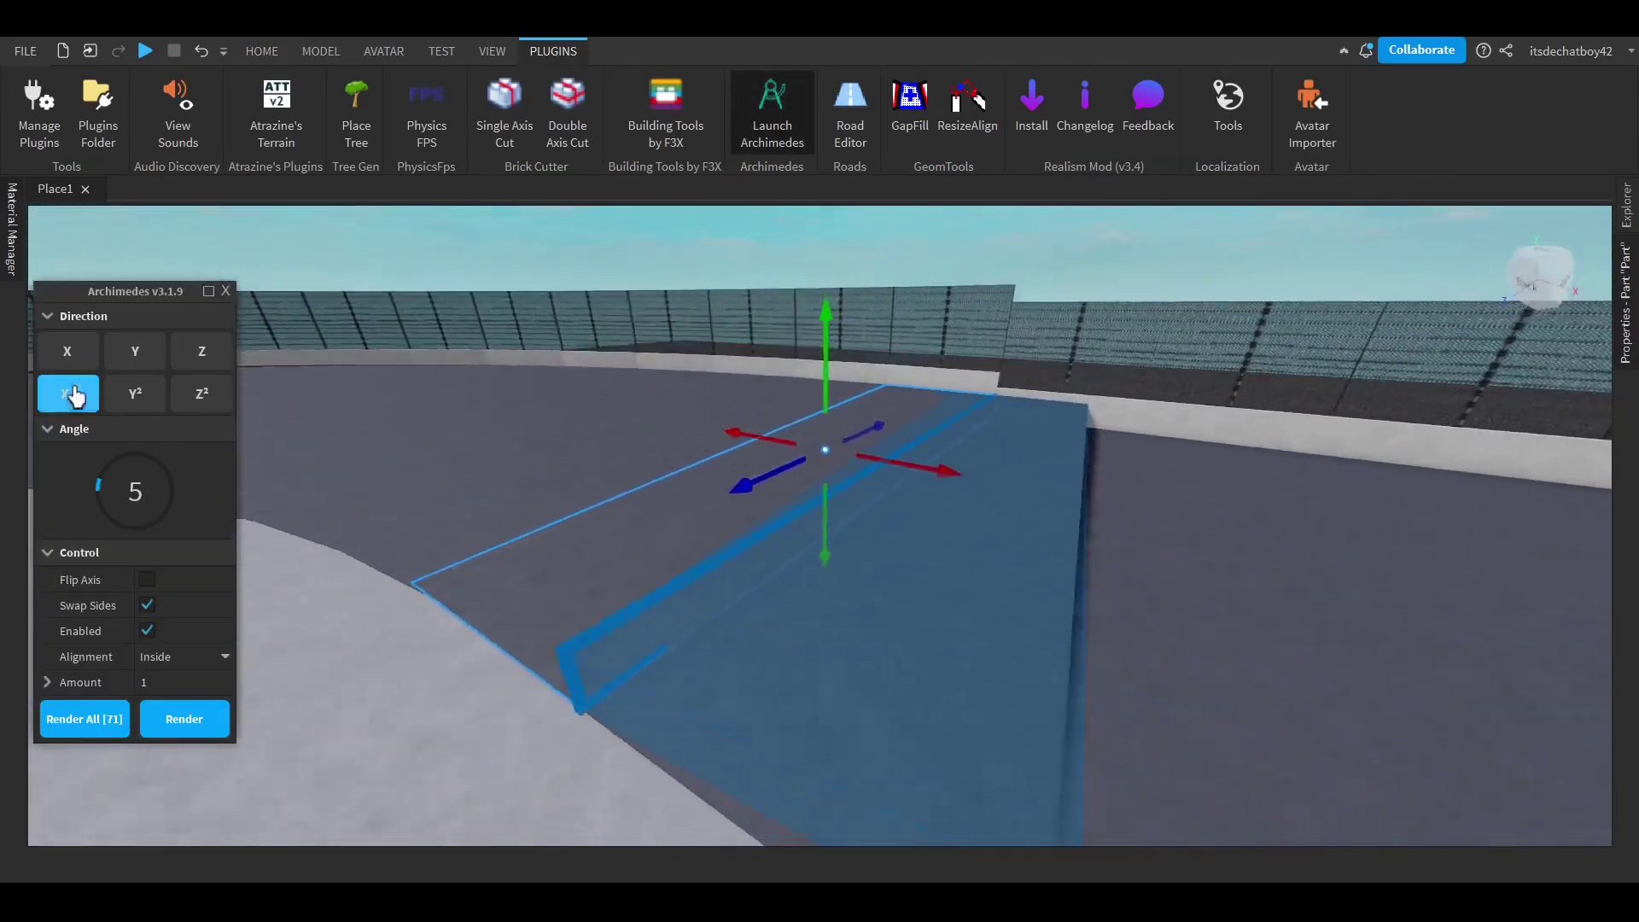
left_click(147, 580)
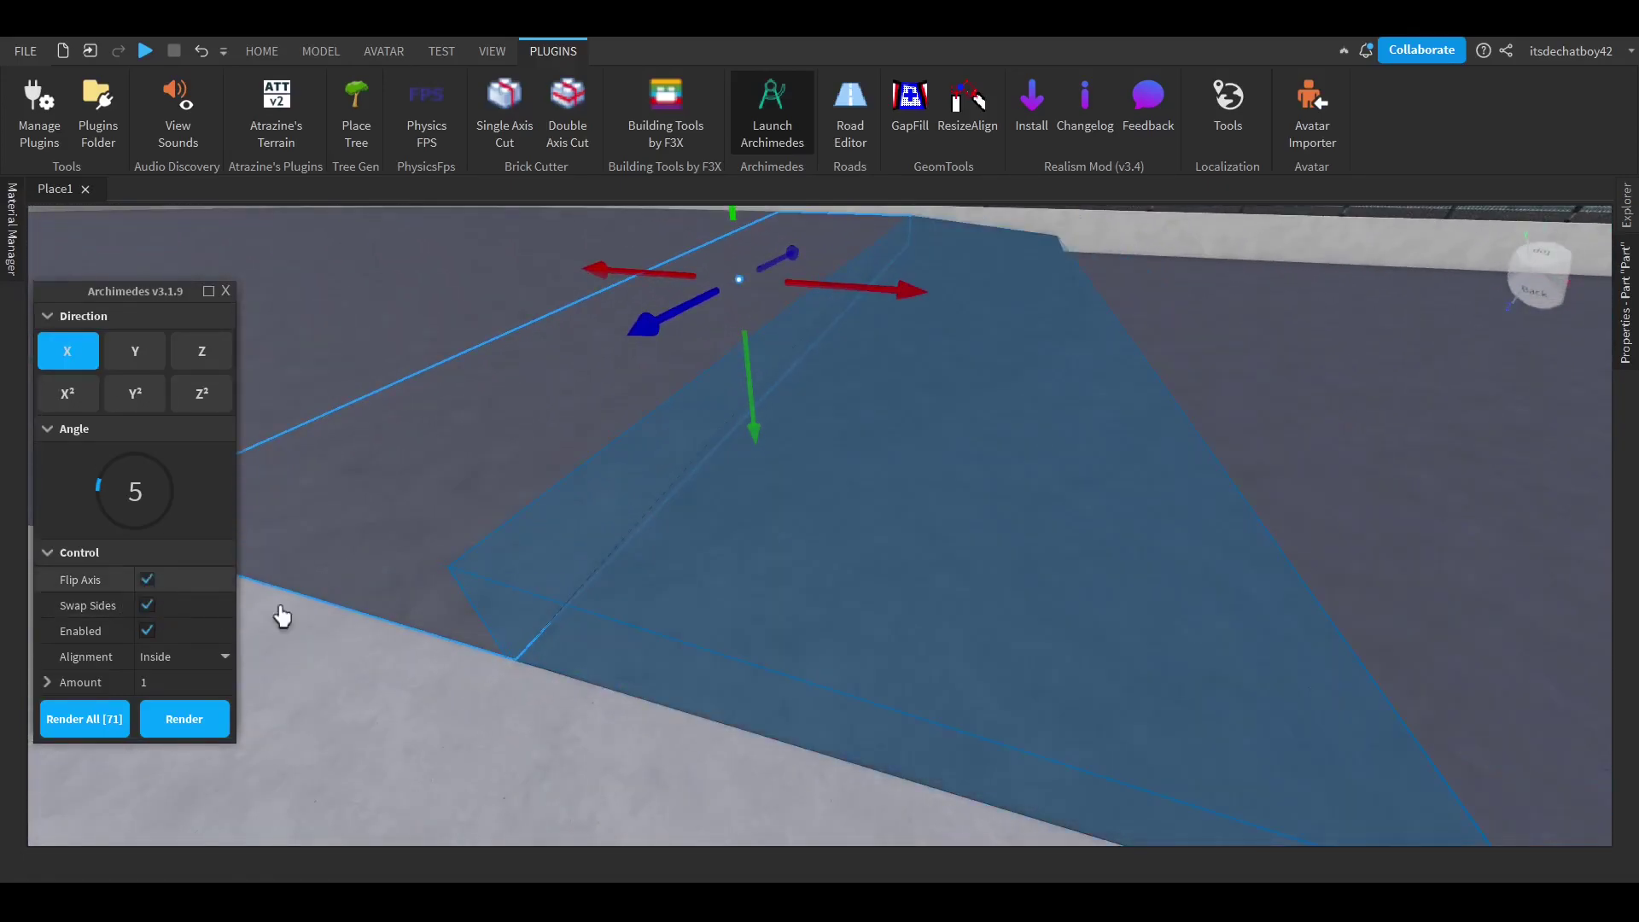
scroll(394, 629, "down", 5)
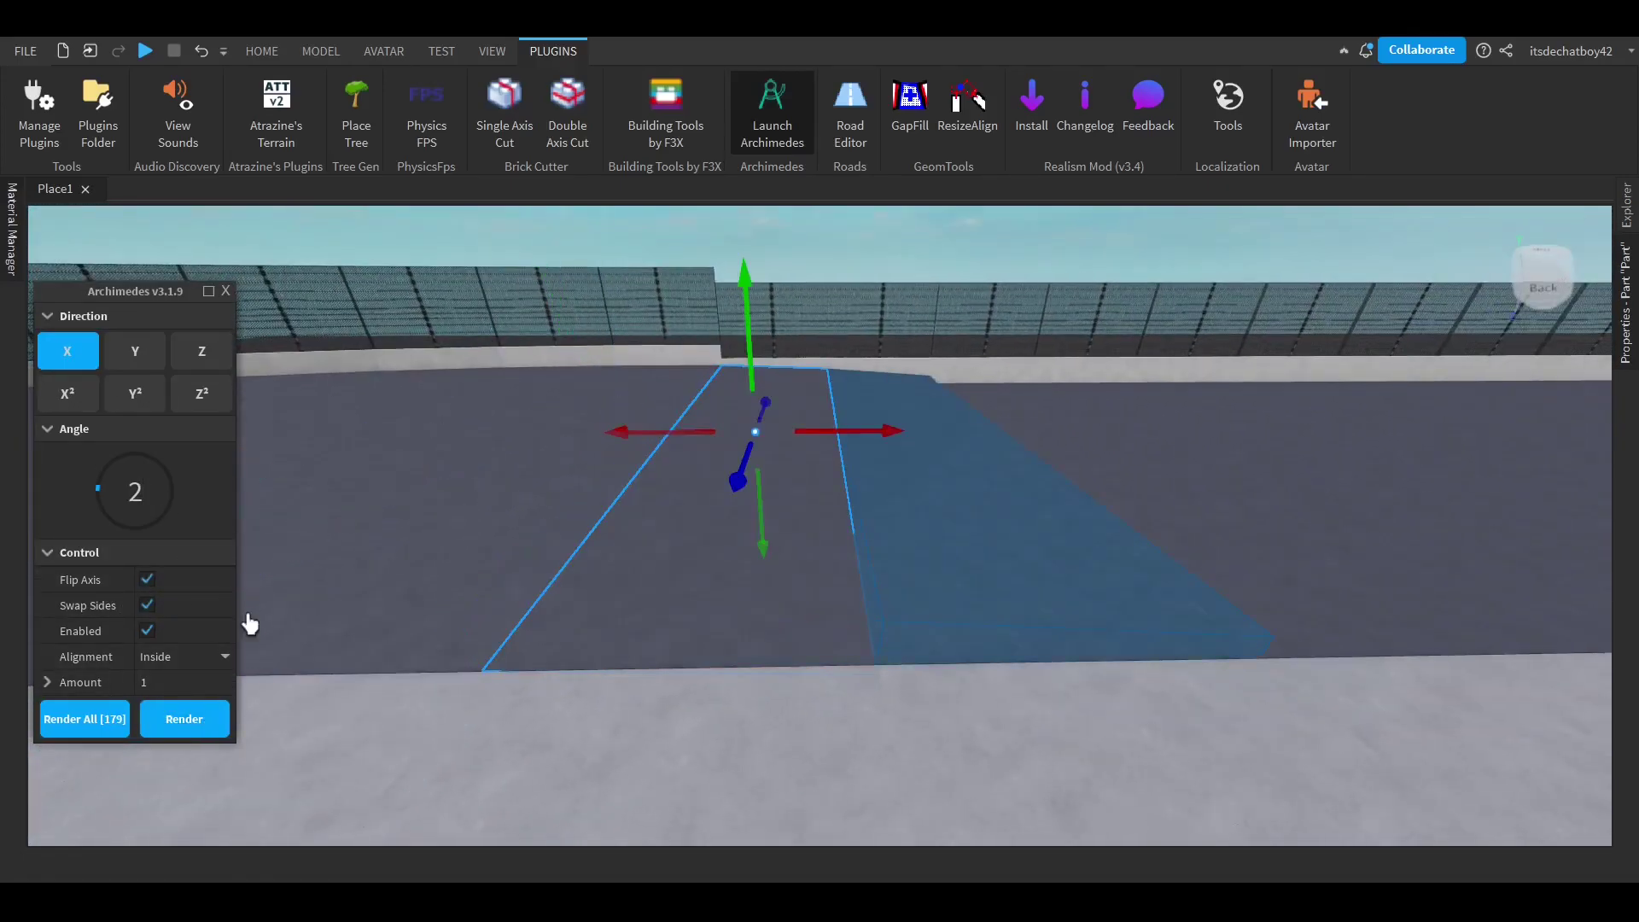
key("d")
left_click(225, 292)
Try to lengthen the extra road section along the straight to 96 studs with the F3X resize tool.
left_click(666, 112)
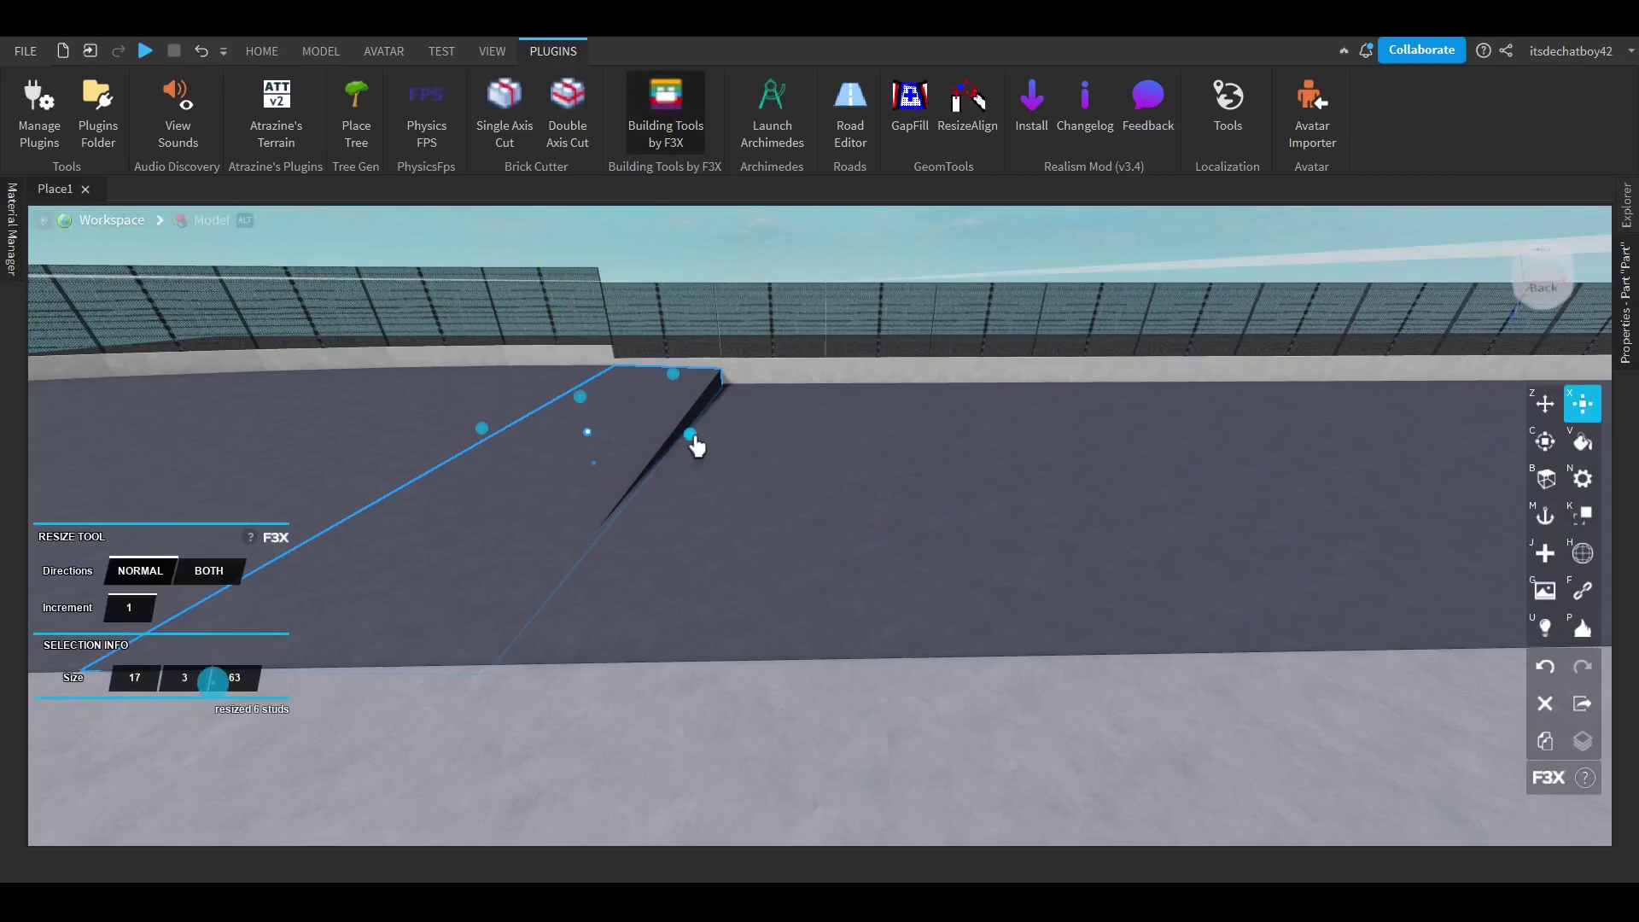
left_click_drag(697, 444, 1152, 487)
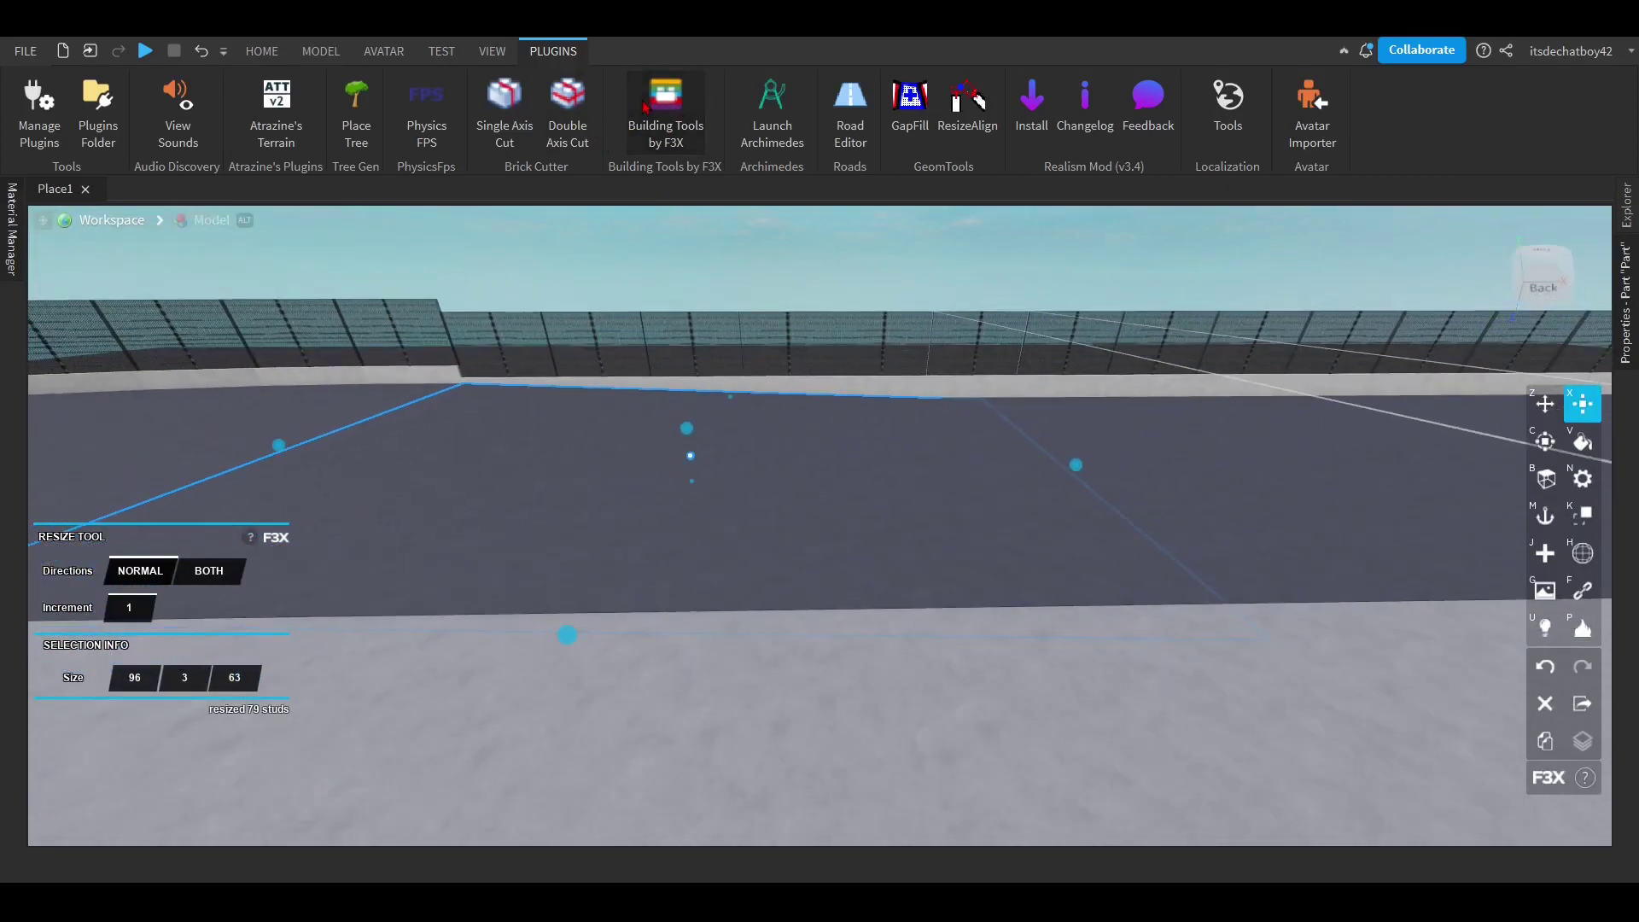
left_click(647, 107)
right_click_drag(767, 386, 666, 423)
key("s")
key("w")
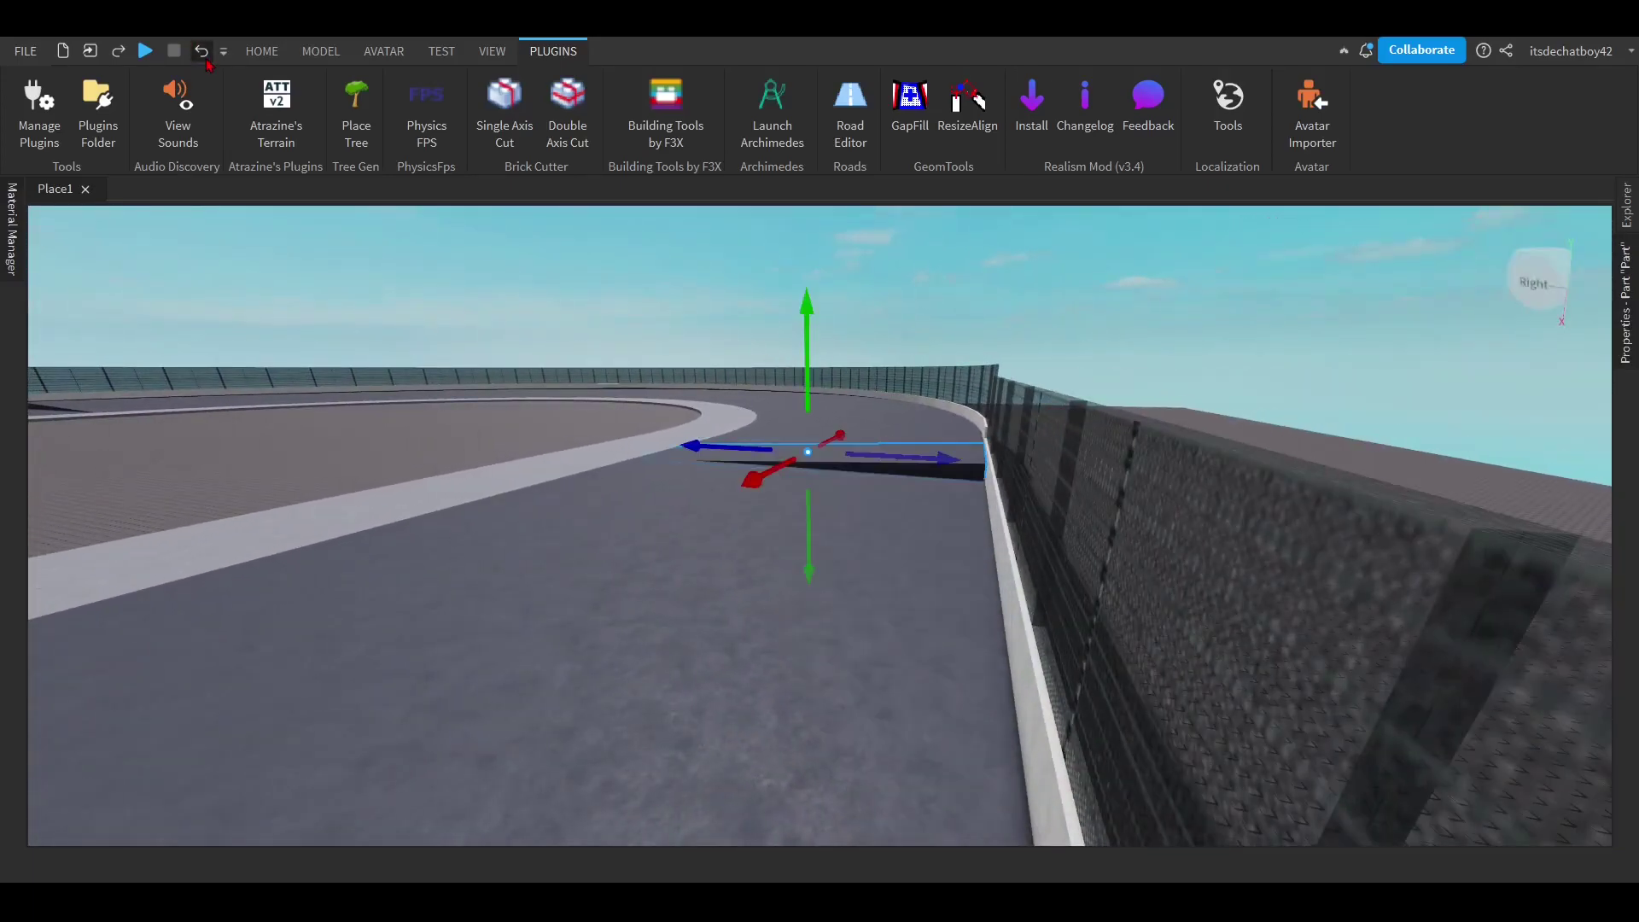
Delete the extra road section that extends past the end of the turn's wall.
left_click(889, 314)
key("w")
right_click_drag(812, 362, 812, 362)
key("s")
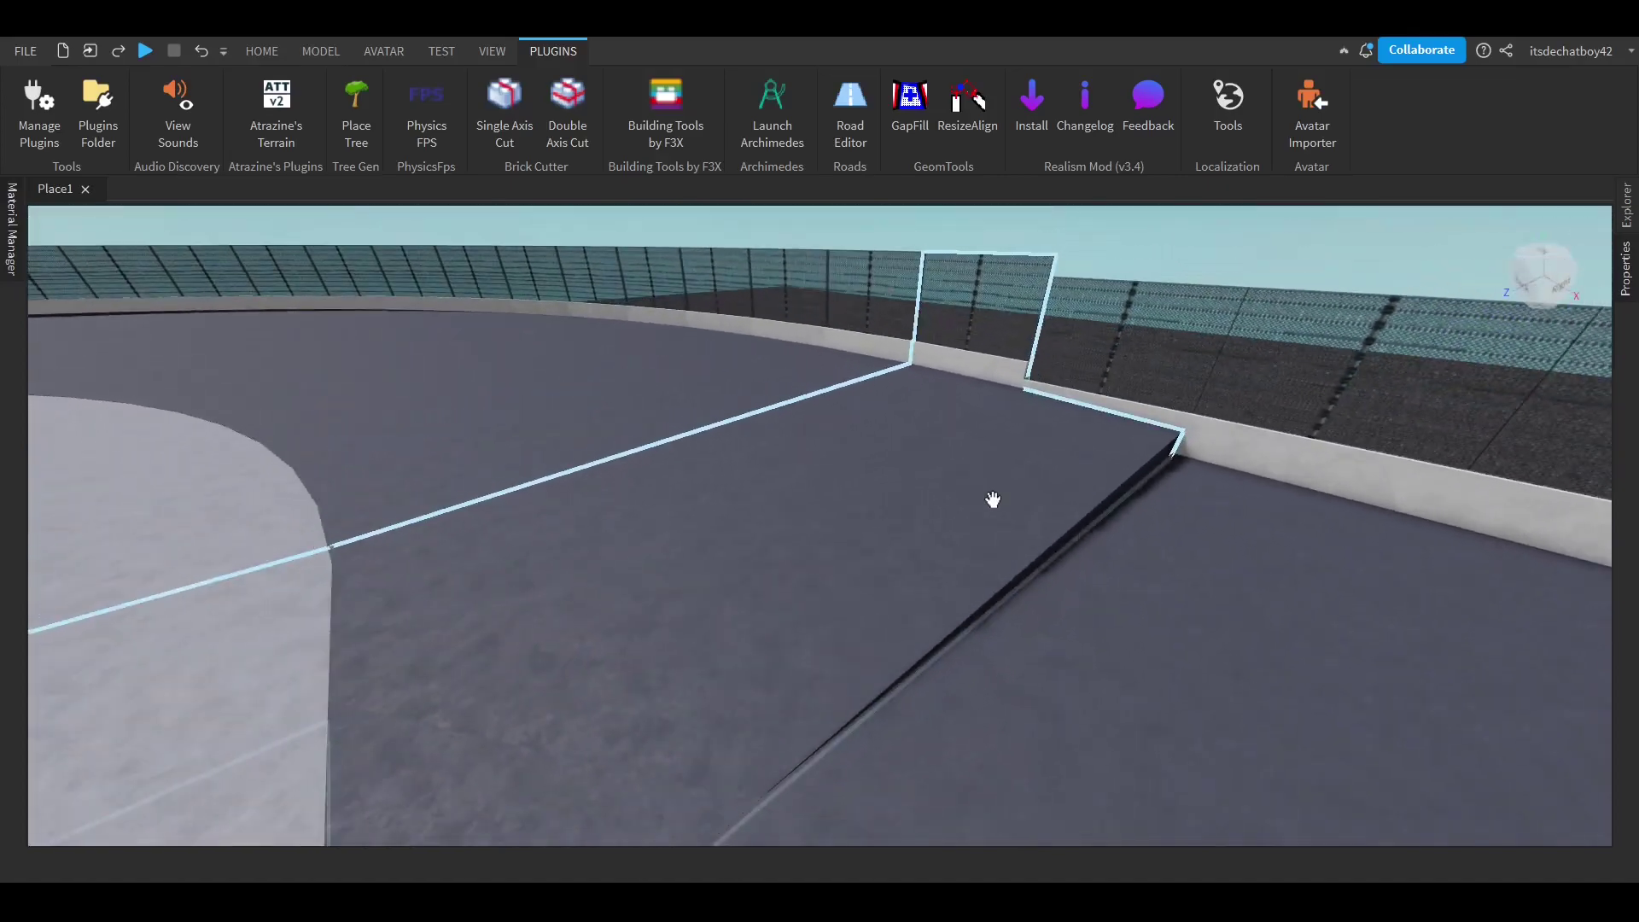
left_click(993, 499)
key("a")
key("Delete")
Scale down the height of the turn's last road section so its top sits closer to the straight's surface.
right_click_drag(948, 431, 860, 442)
key("w")
key("w")
left_click(802, 439)
key("d")
key("w")
left_click(243, 50)
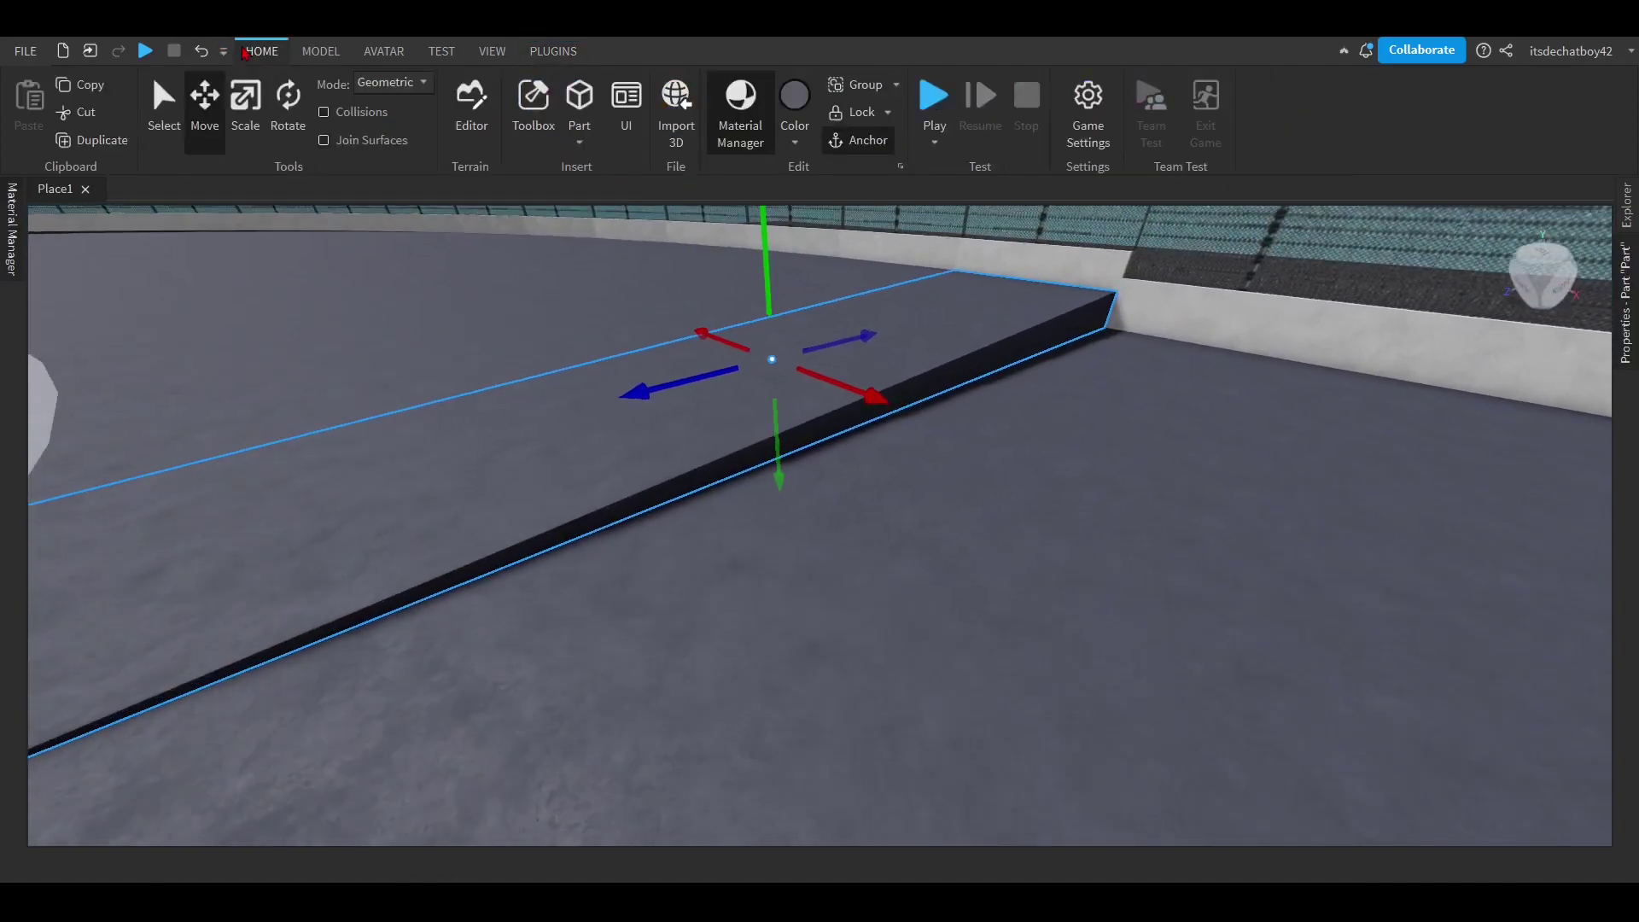
left_click(258, 83)
key("d")
right_click_drag(745, 419, 709, 446)
left_click(317, 55)
key("d")
key("d")
key("d")
left_click_drag(445, 393, 425, 466)
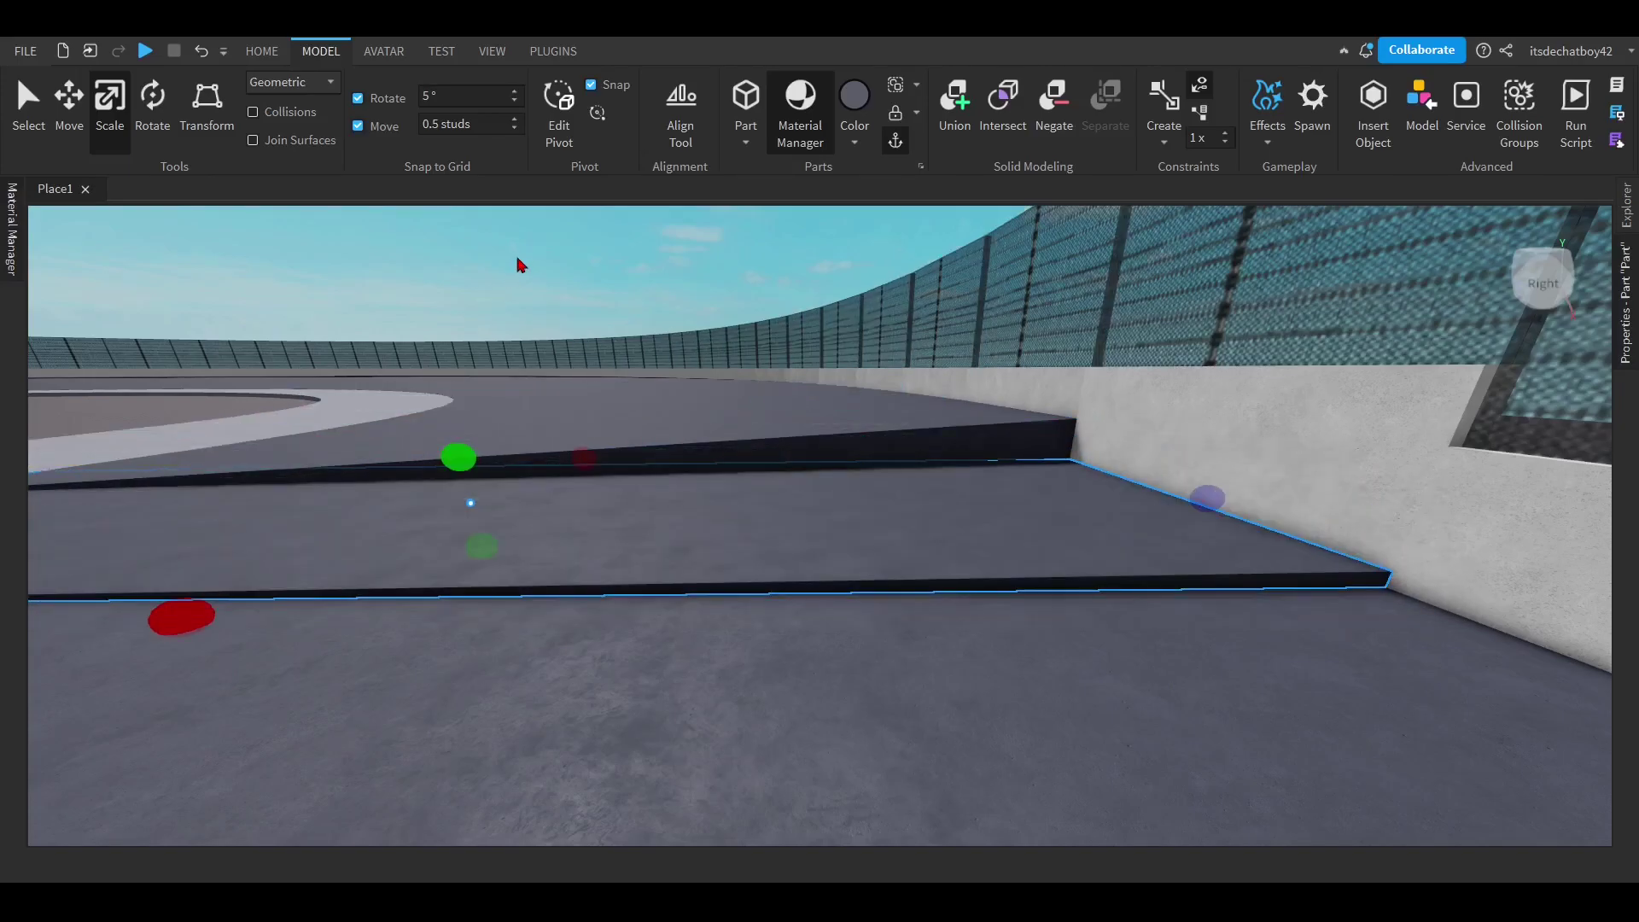
Scale down the next road sections into the turn by smaller amounts so their tops form even steps.
left_click(523, 259)
key("w")
left_click(633, 388)
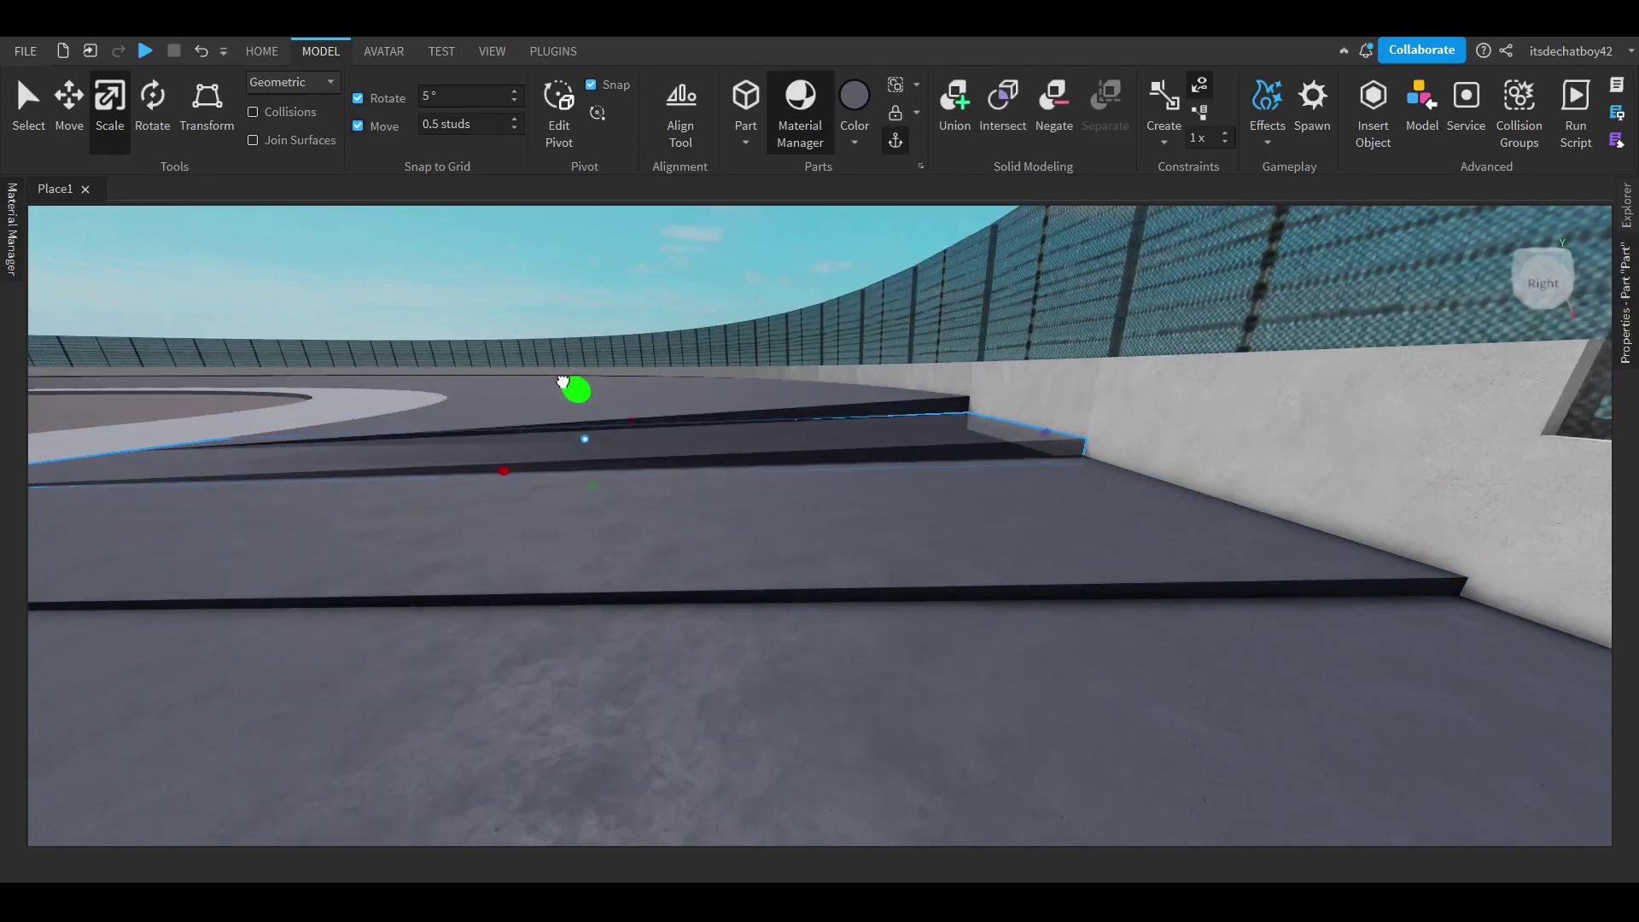
left_click_drag(556, 388, 556, 391)
left_click(567, 293)
right_click_drag(567, 293, 567, 310)
key("w")
left_click_drag(692, 271, 681, 299)
left_click(686, 292)
right_click_drag(680, 300, 765, 427)
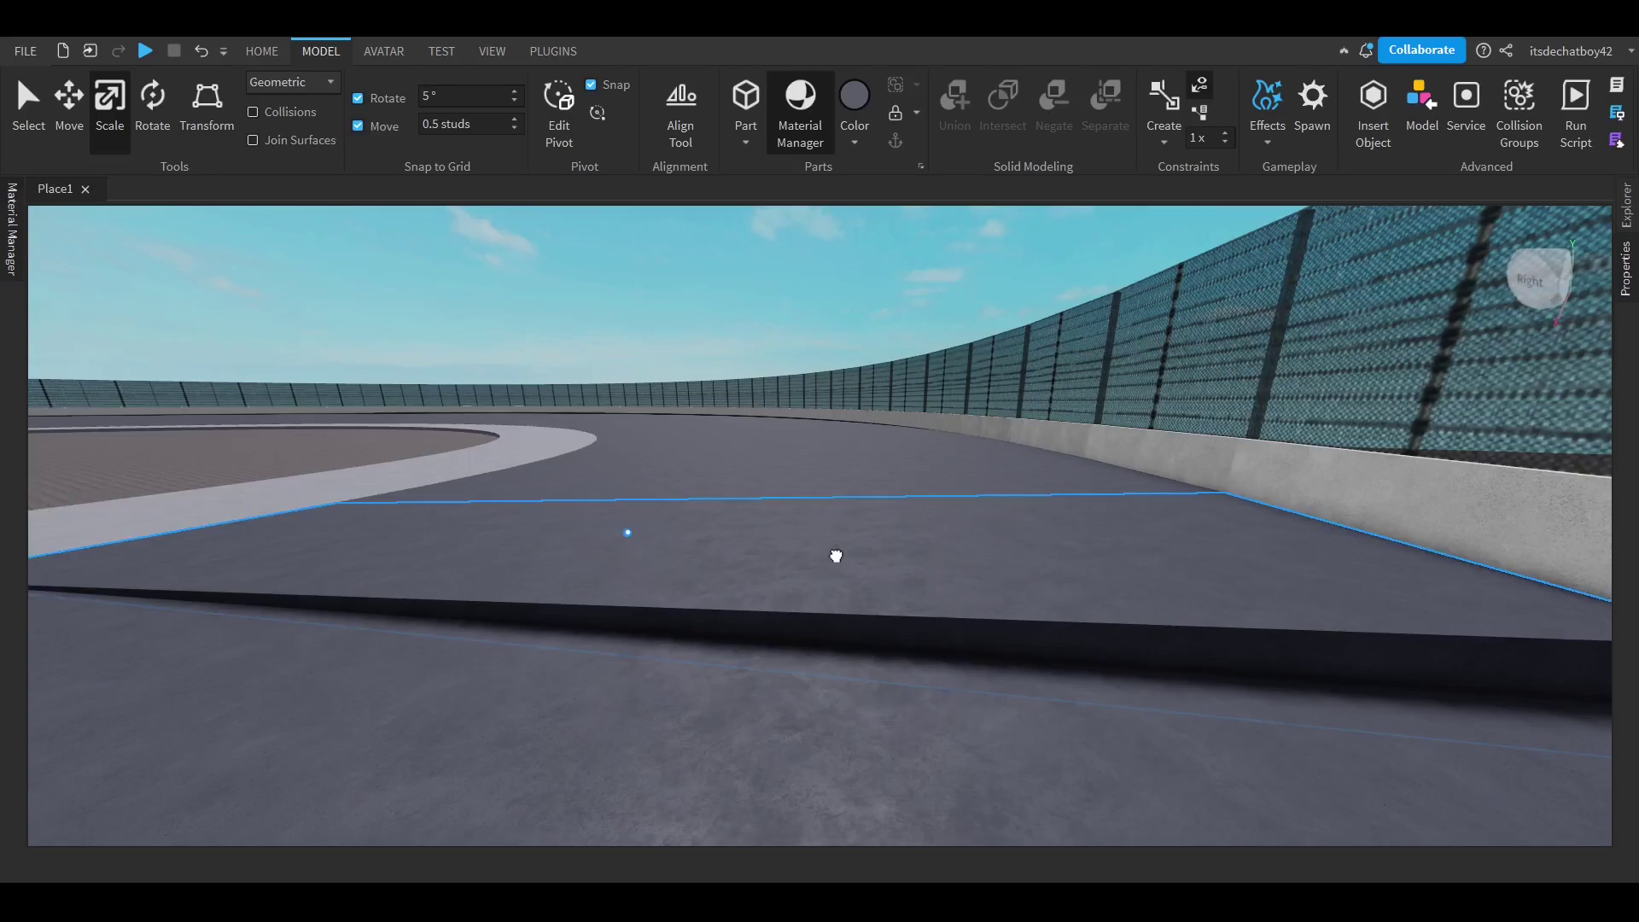
Continue scaling down the road sections farther into the turn to blend the steps into the banking.
left_click(836, 555)
right_click_drag(836, 555, 674, 577)
left_click_drag(674, 577, 673, 587)
left_click(778, 446)
key("w")
right_click_drag(779, 446, 929, 581)
left_click(930, 582, "alt")
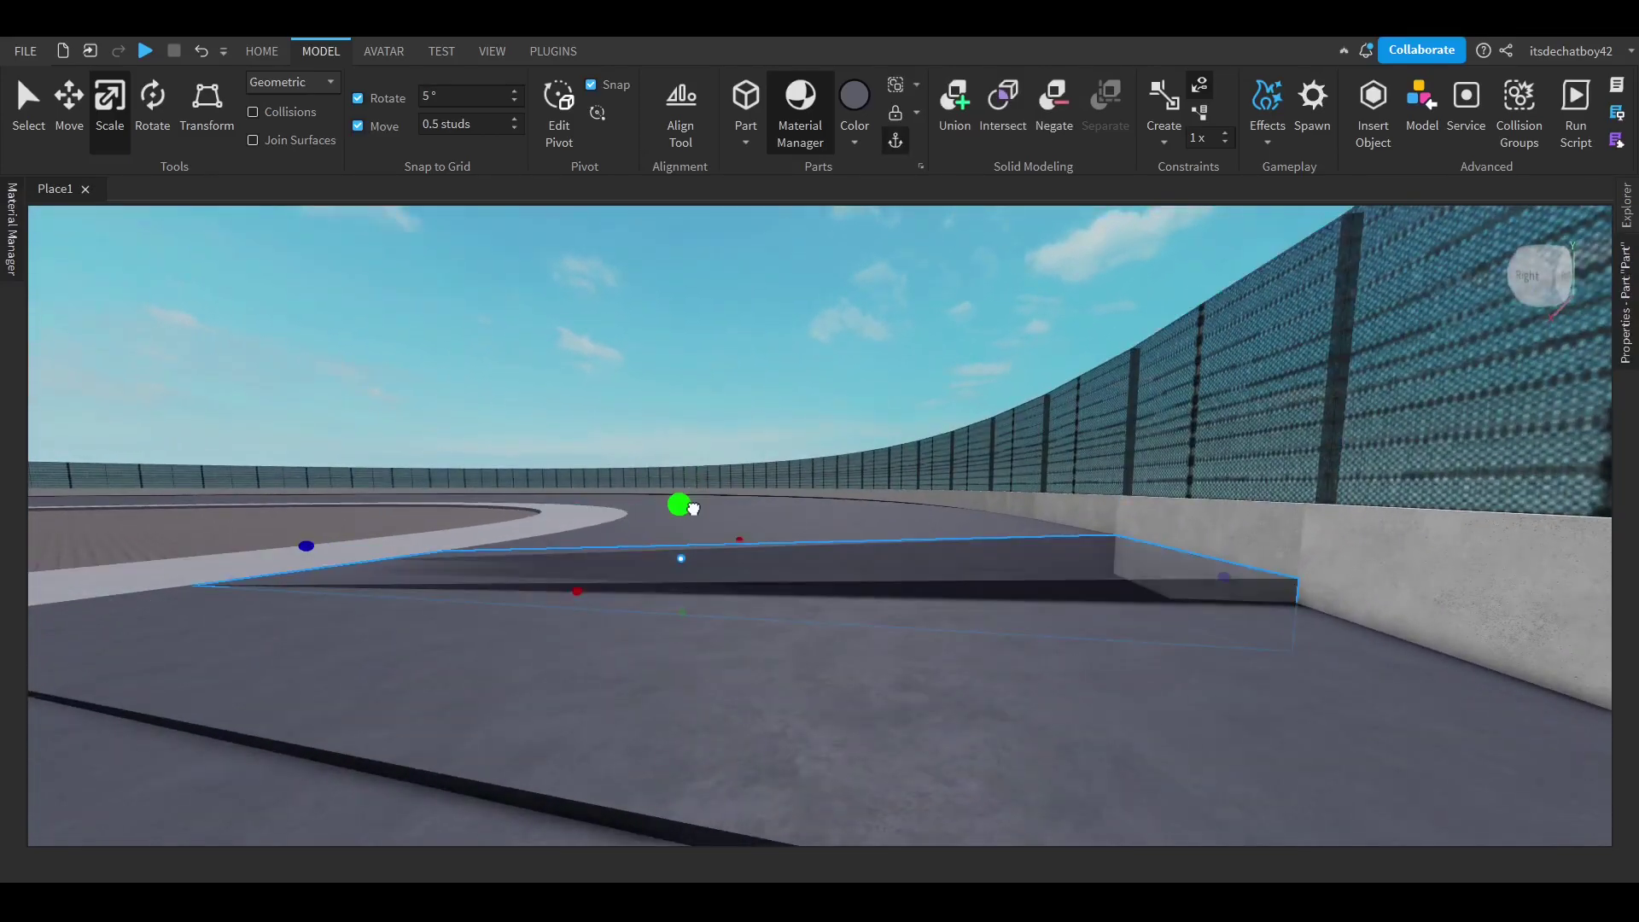
left_click(802, 381)
right_click_drag(801, 381, 771, 478)
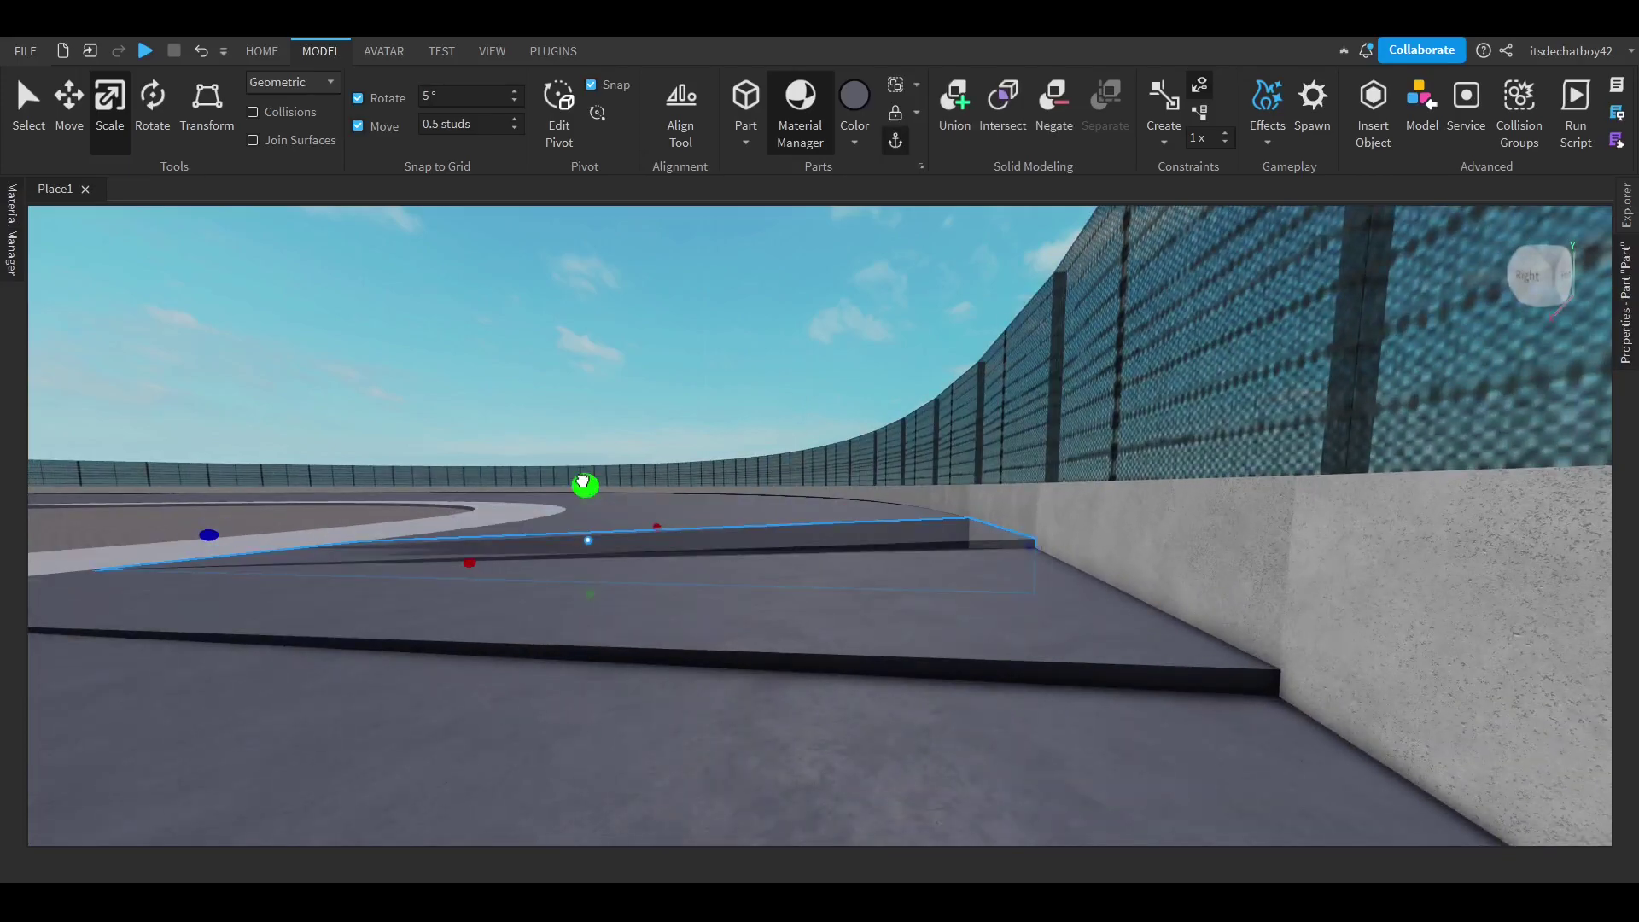
left_click_drag(581, 480, 583, 478)
left_click(677, 347)
Select the six stepped road sections and lengthen them along the straight with the F3X resize tool.
key("s")
right_click_drag(677, 348, 672, 338)
left_click(435, 377)
left_click(559, 349, "shift")
left_click(664, 345, "shift")
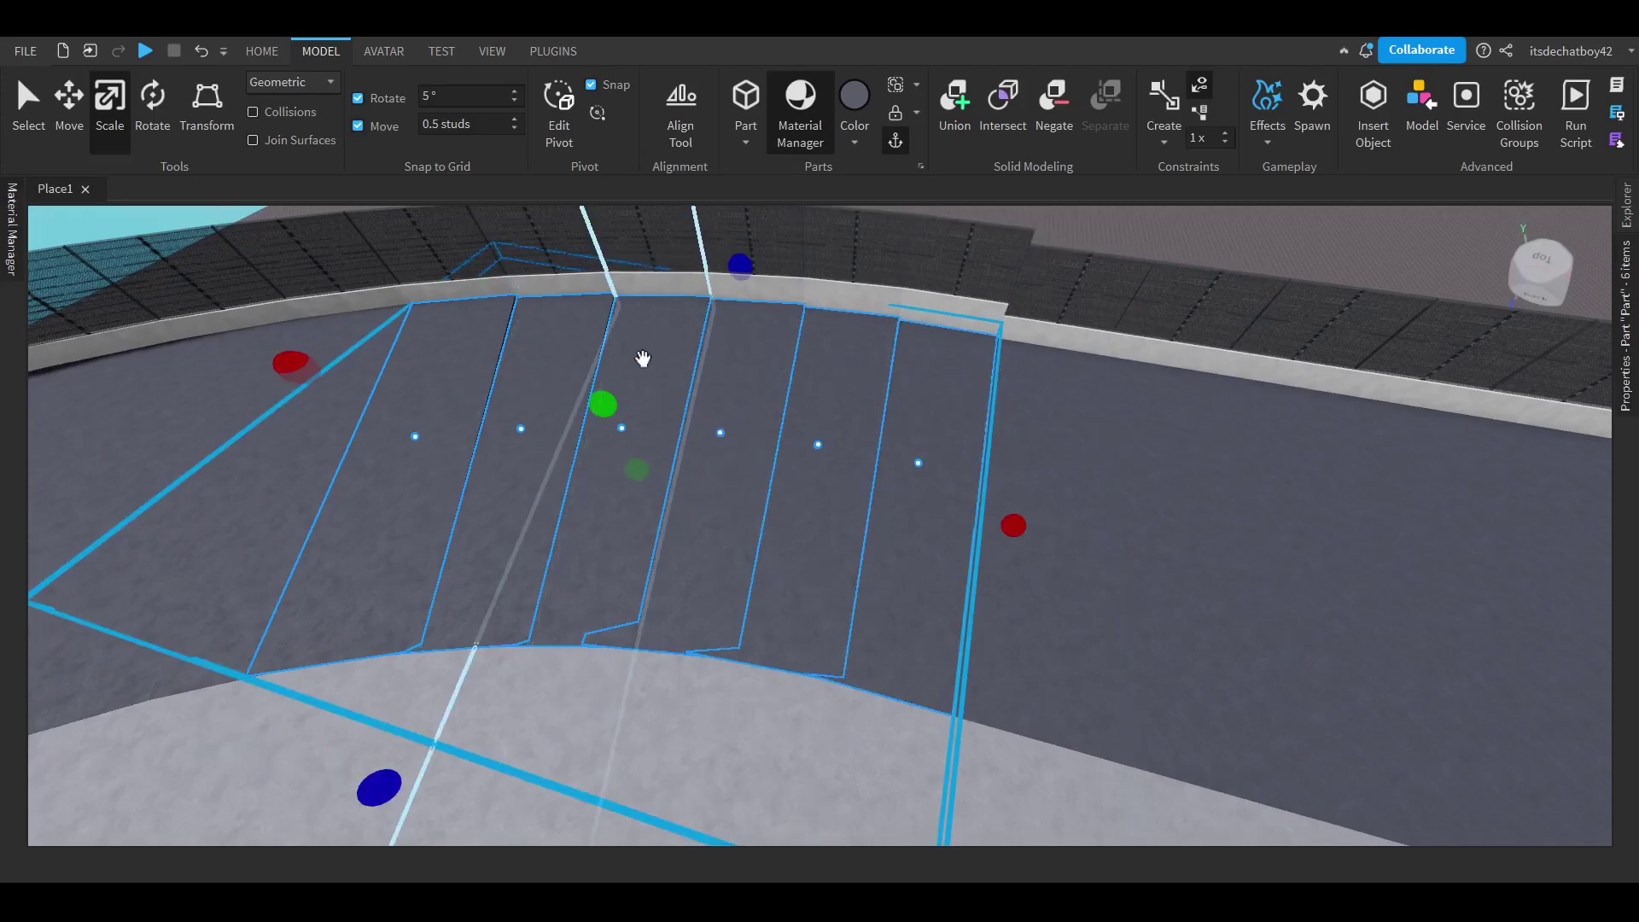
left_click(553, 51)
left_click(666, 111)
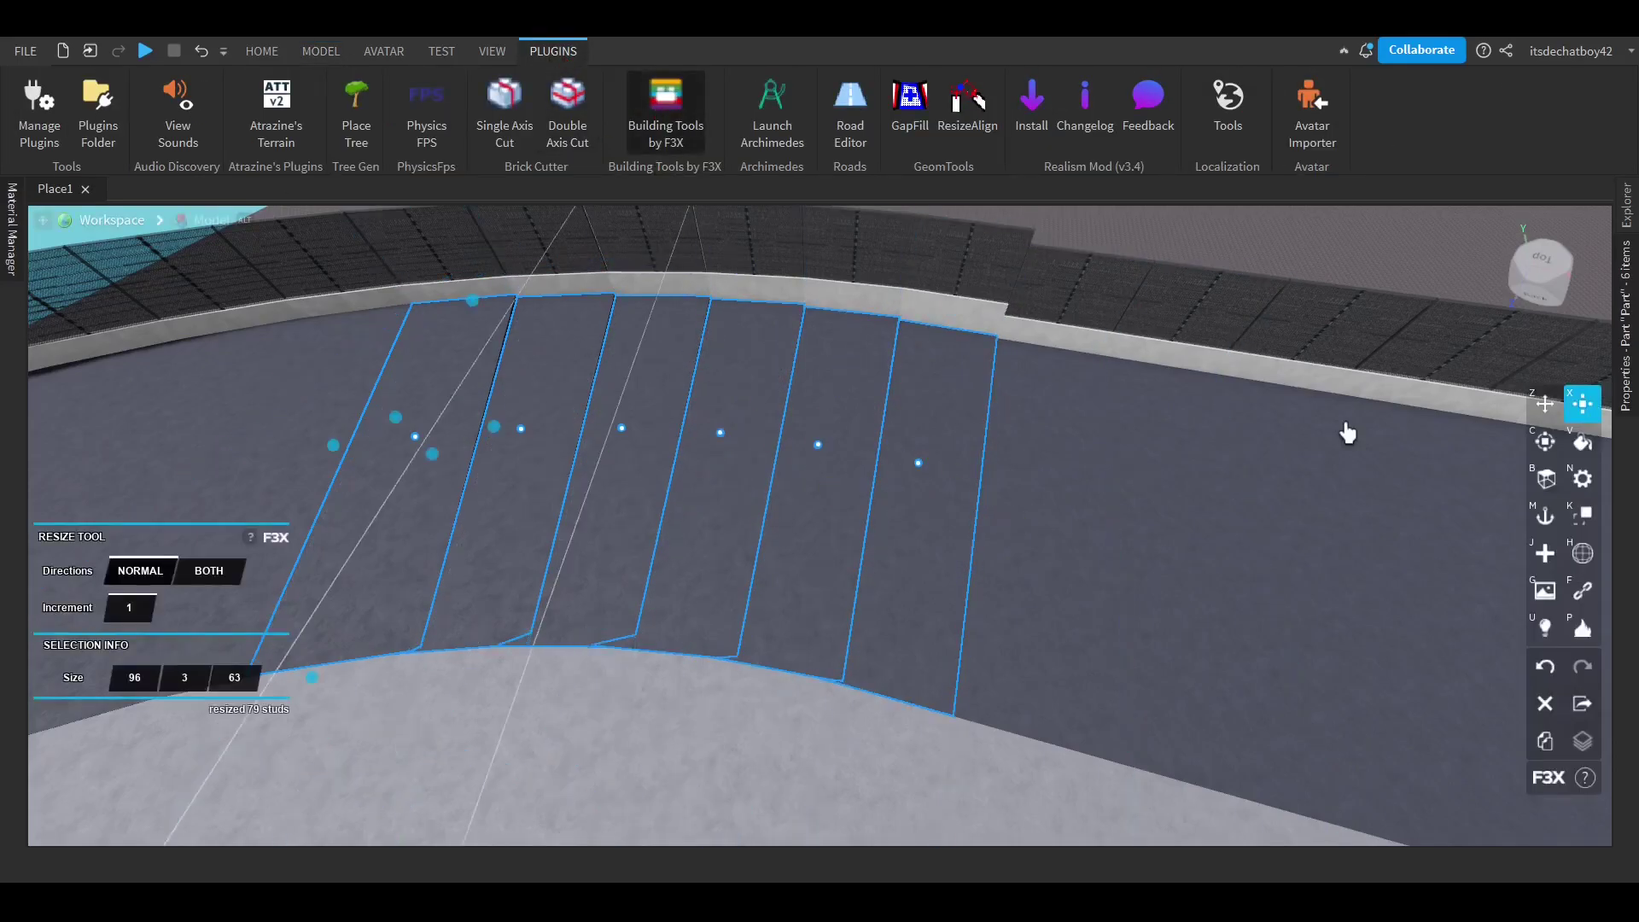
key("s")
right_click_drag(602, 442, 535, 420)
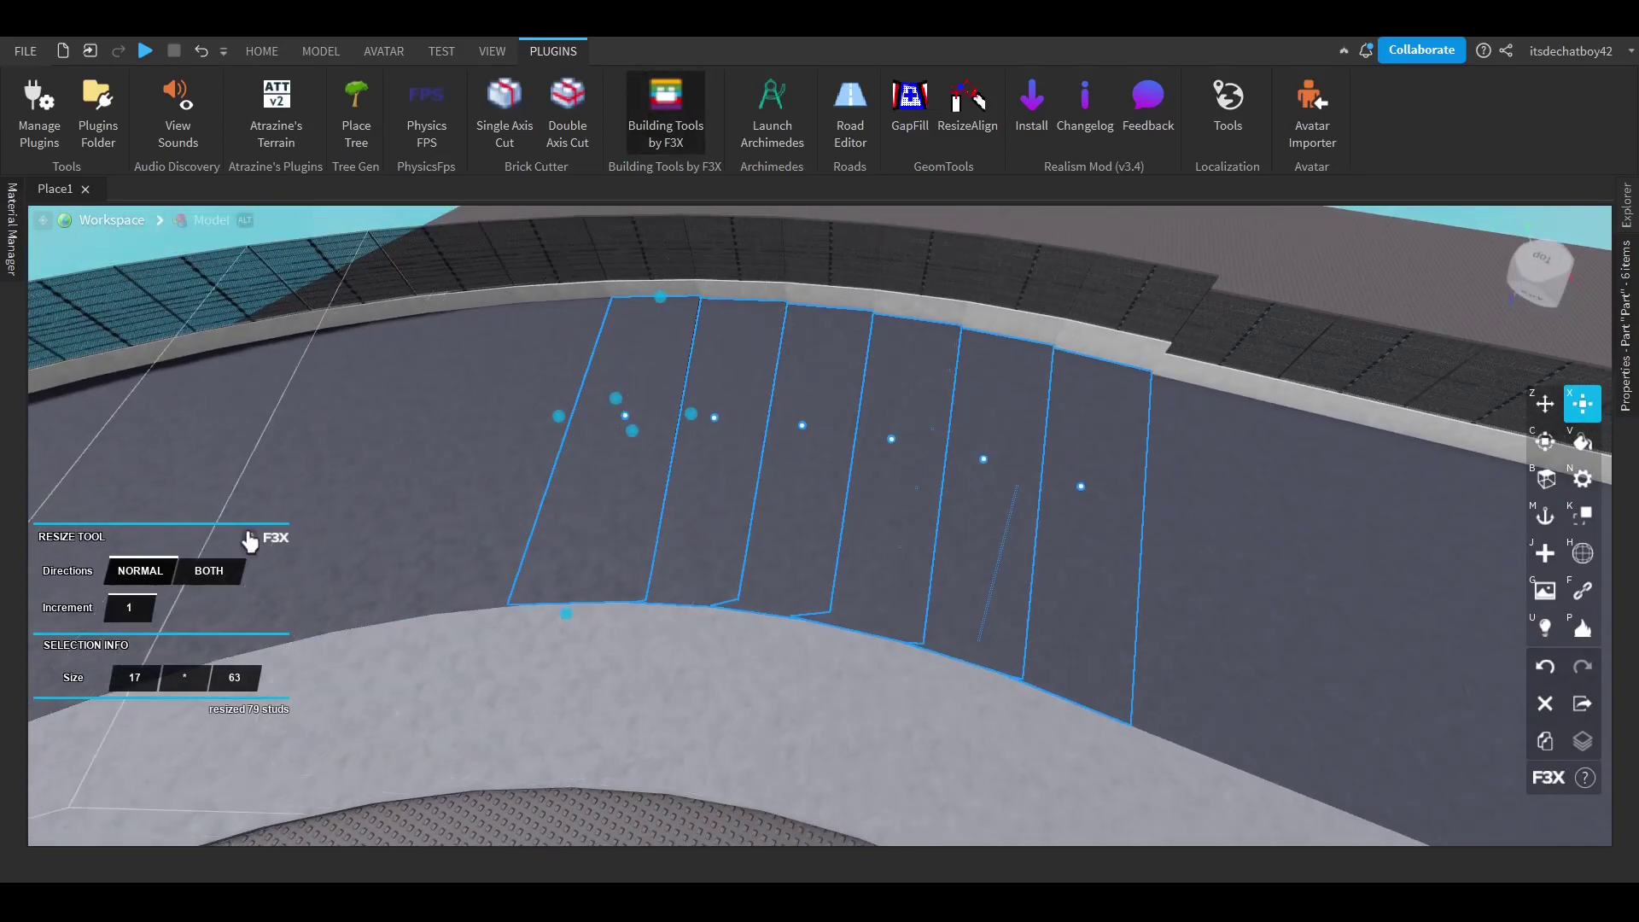
left_click_drag(692, 416, 1135, 321)
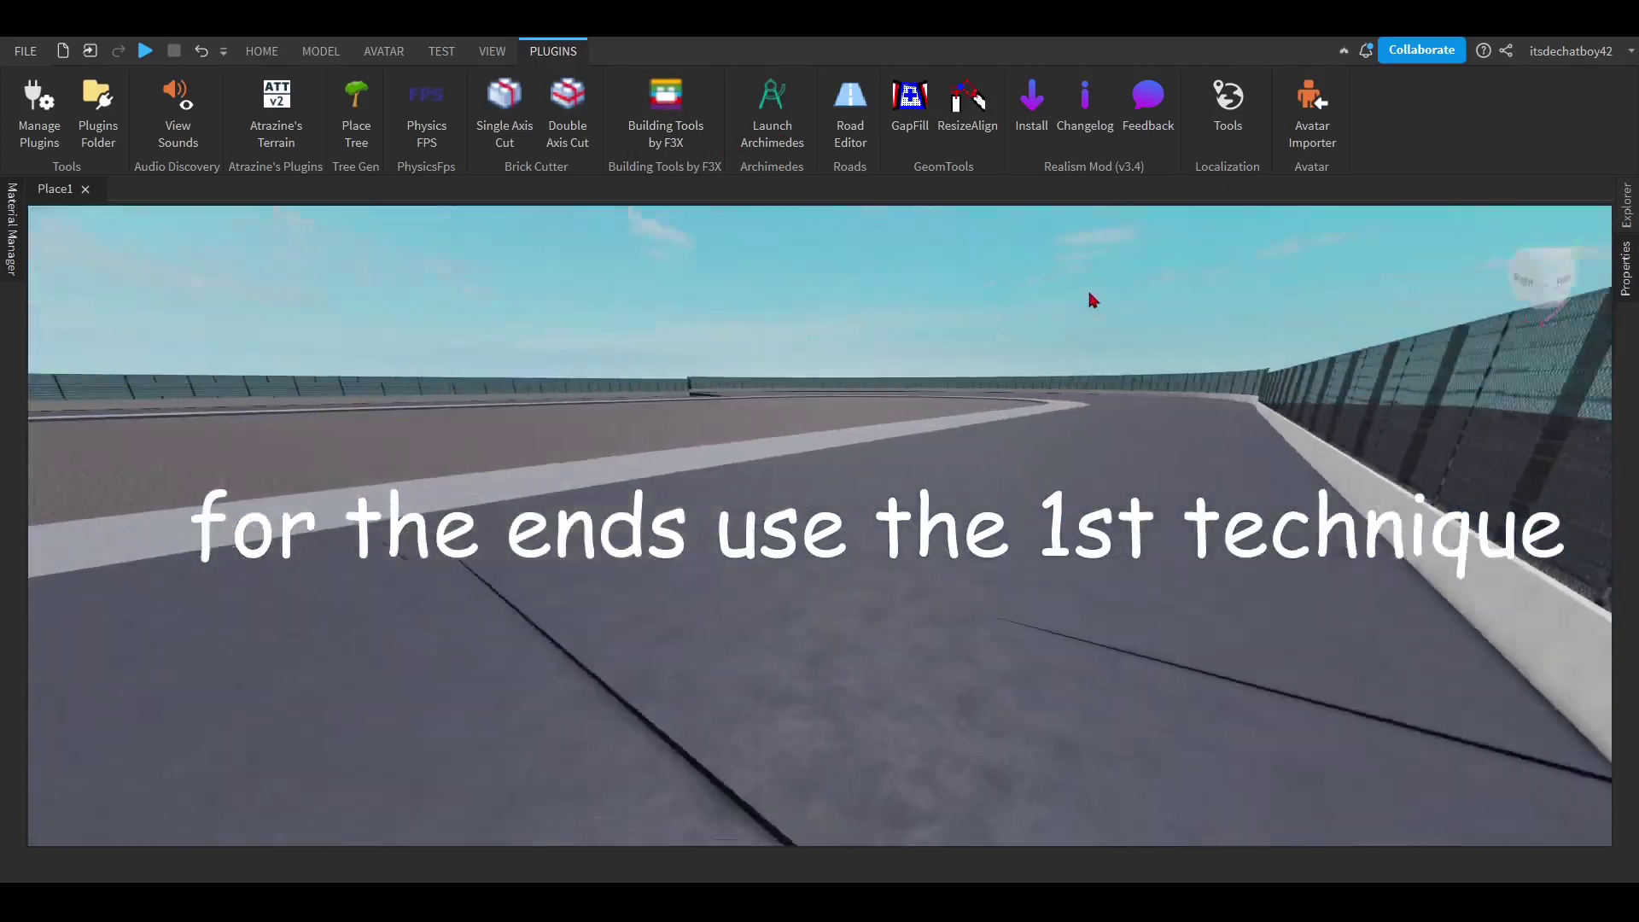
Examine the smoothed road surface and the wall and catch fence where the banked turn meets the straight.
middle_click_drag(1087, 300, 1091, 291)
key("w")
right_click_drag(1091, 291, 772, 444)
middle_click_drag(772, 443, 507, 377)
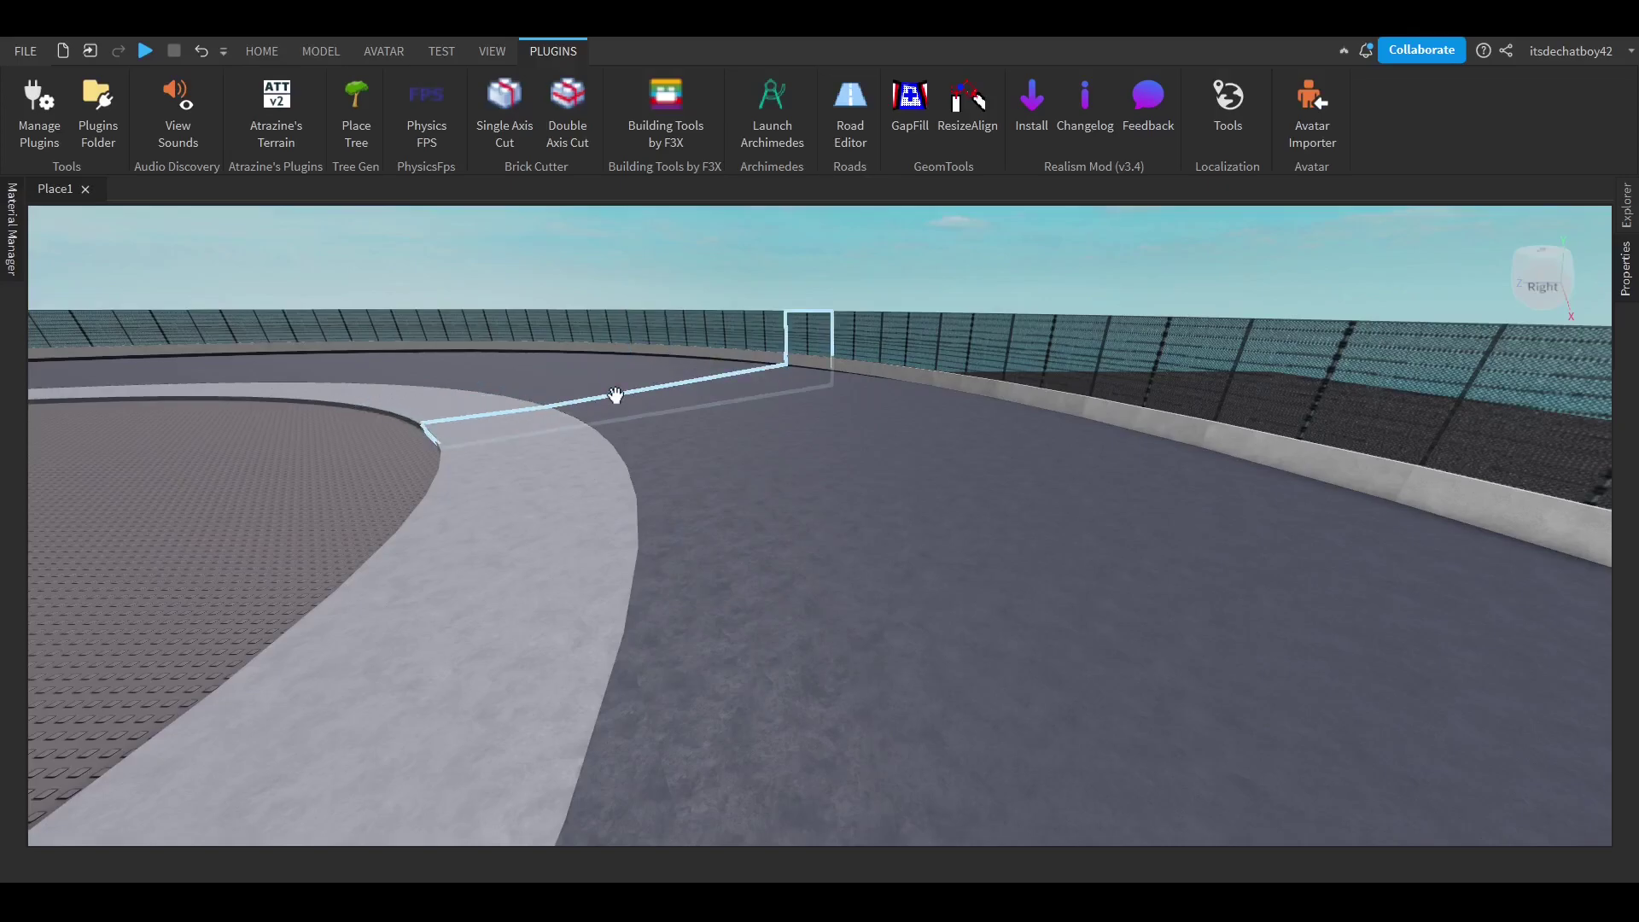
middle_click_drag(616, 394, 1158, 491)
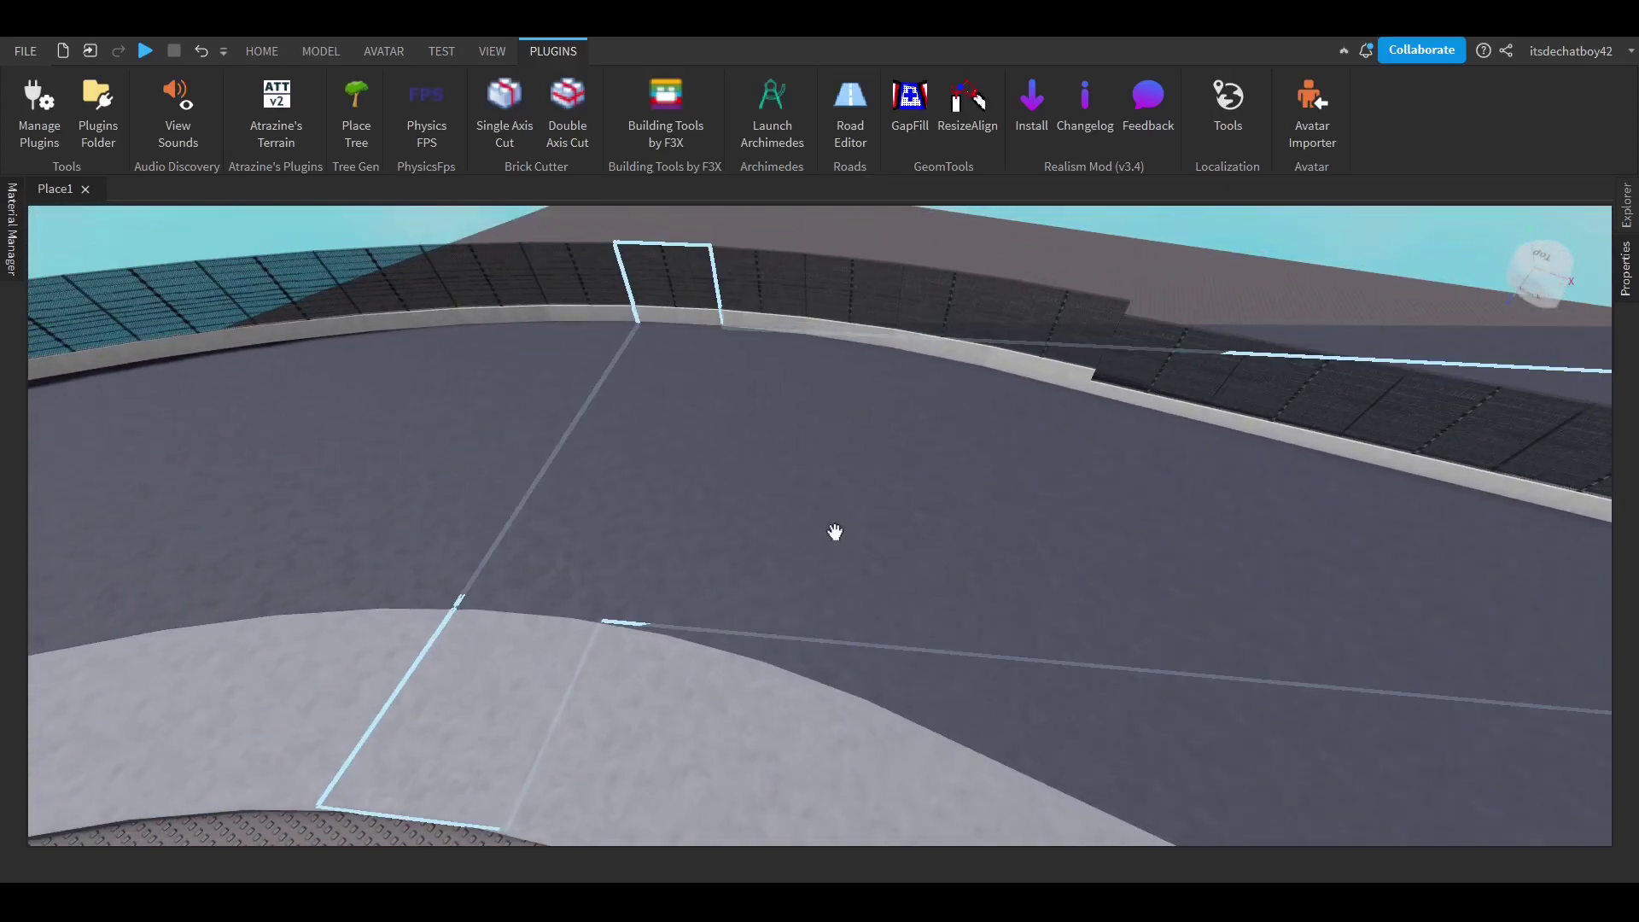
middle_click_drag(837, 529, 848, 343)
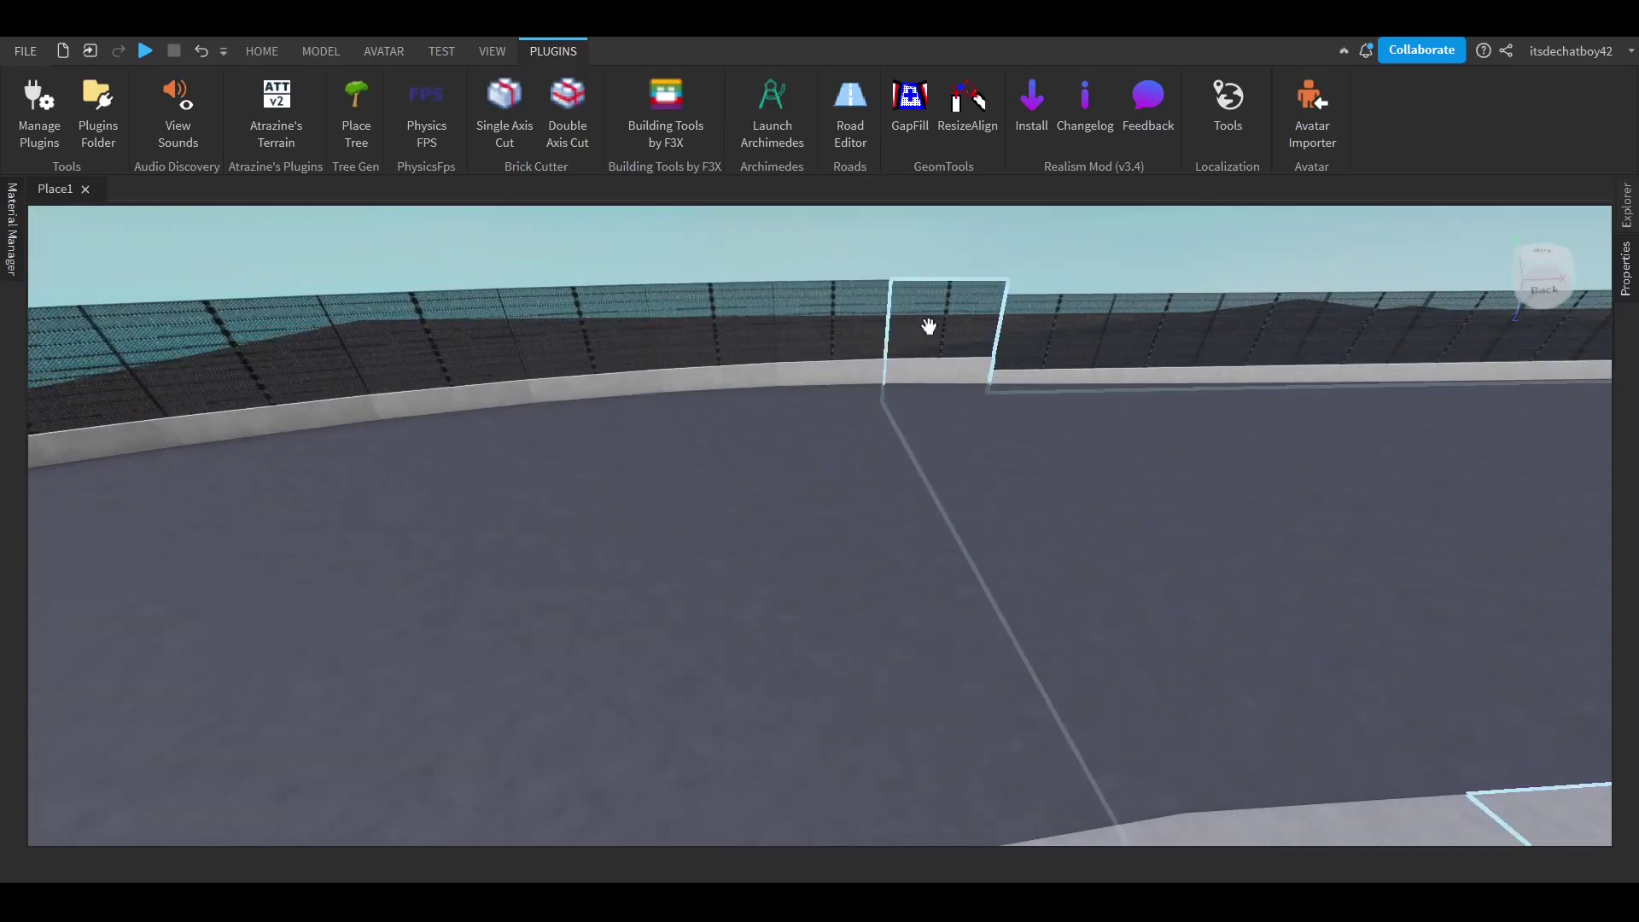
key("w")
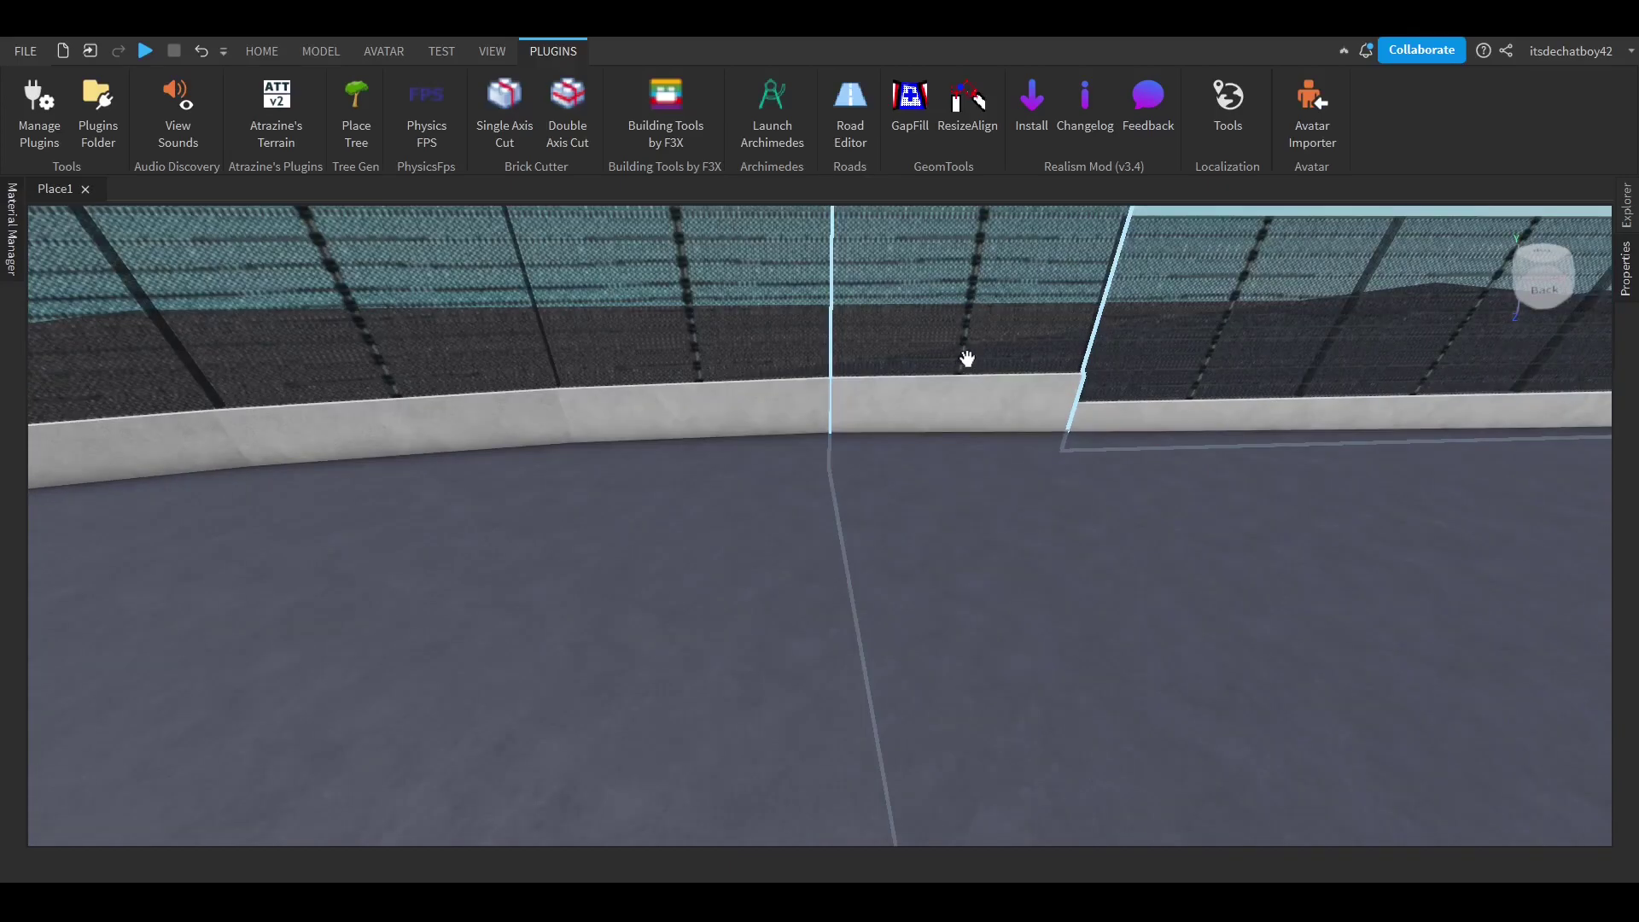
right_click_drag(966, 358, 904, 410)
key("d")
key("w")
key("s")
key("s")
key("a")
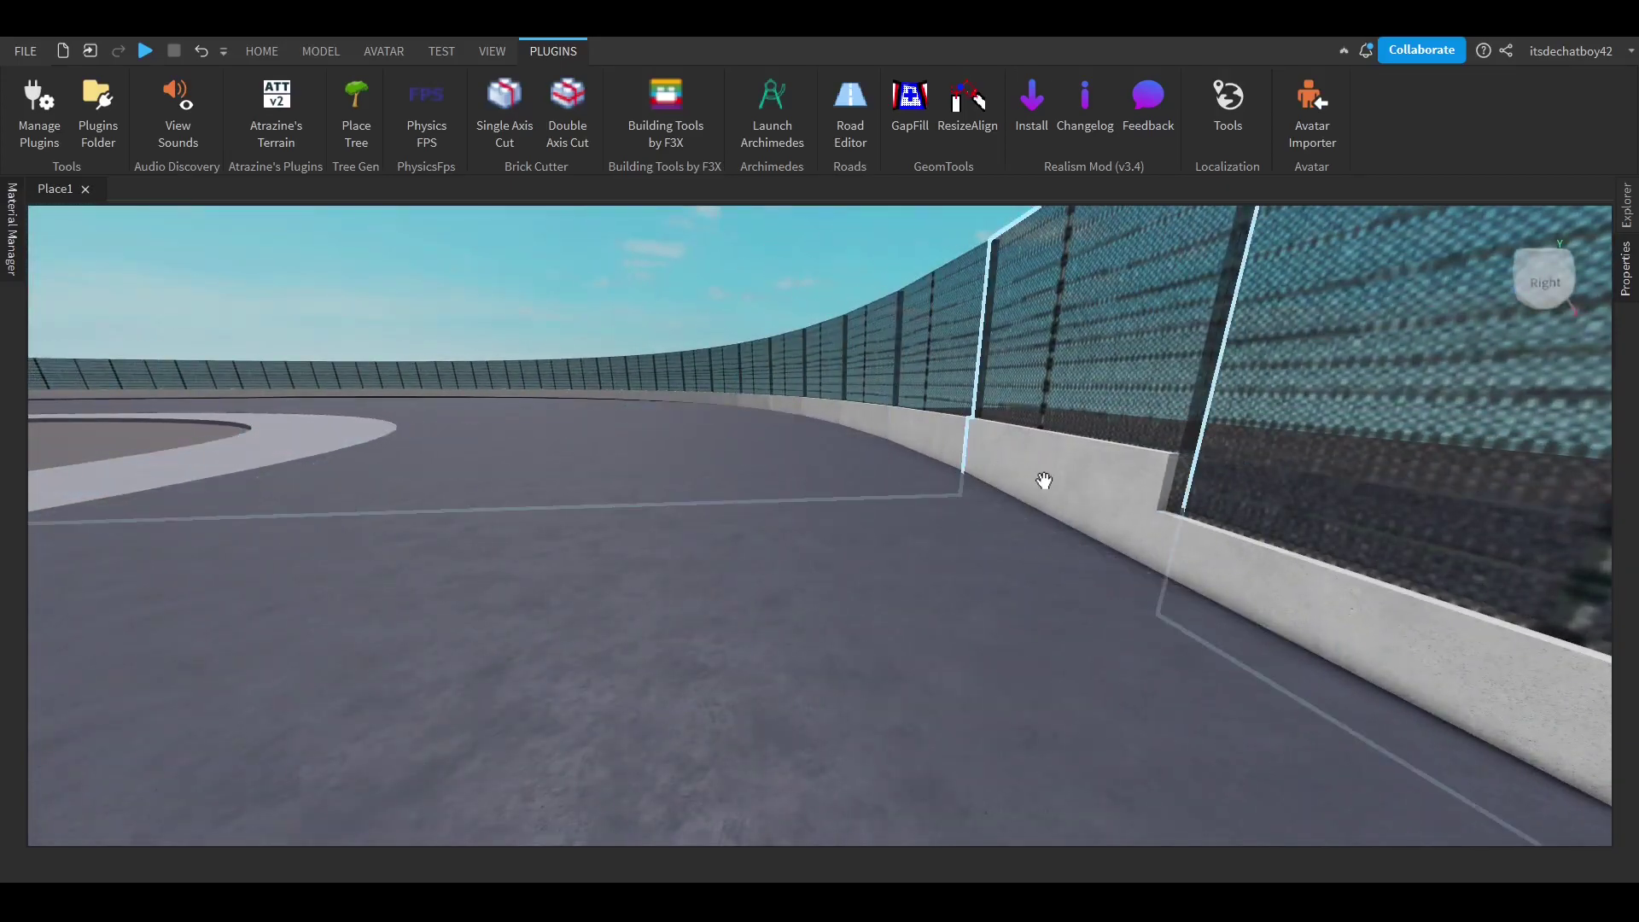
right_click_drag(795, 352, 692, 384)
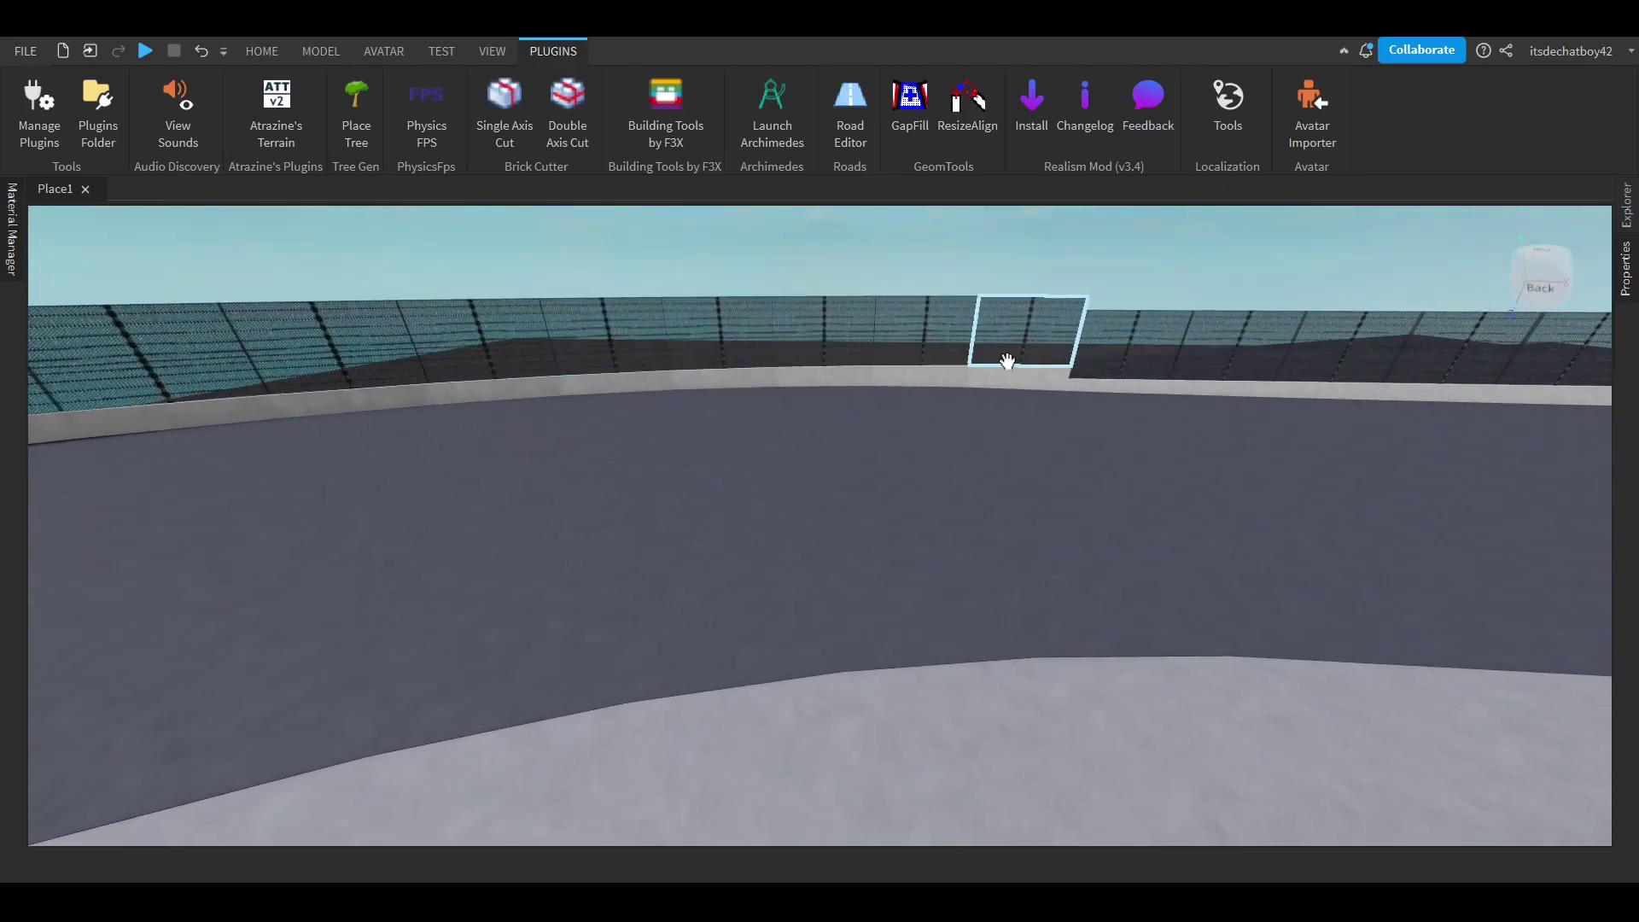
key("s")
right_click_drag(969, 376, 805, 407)
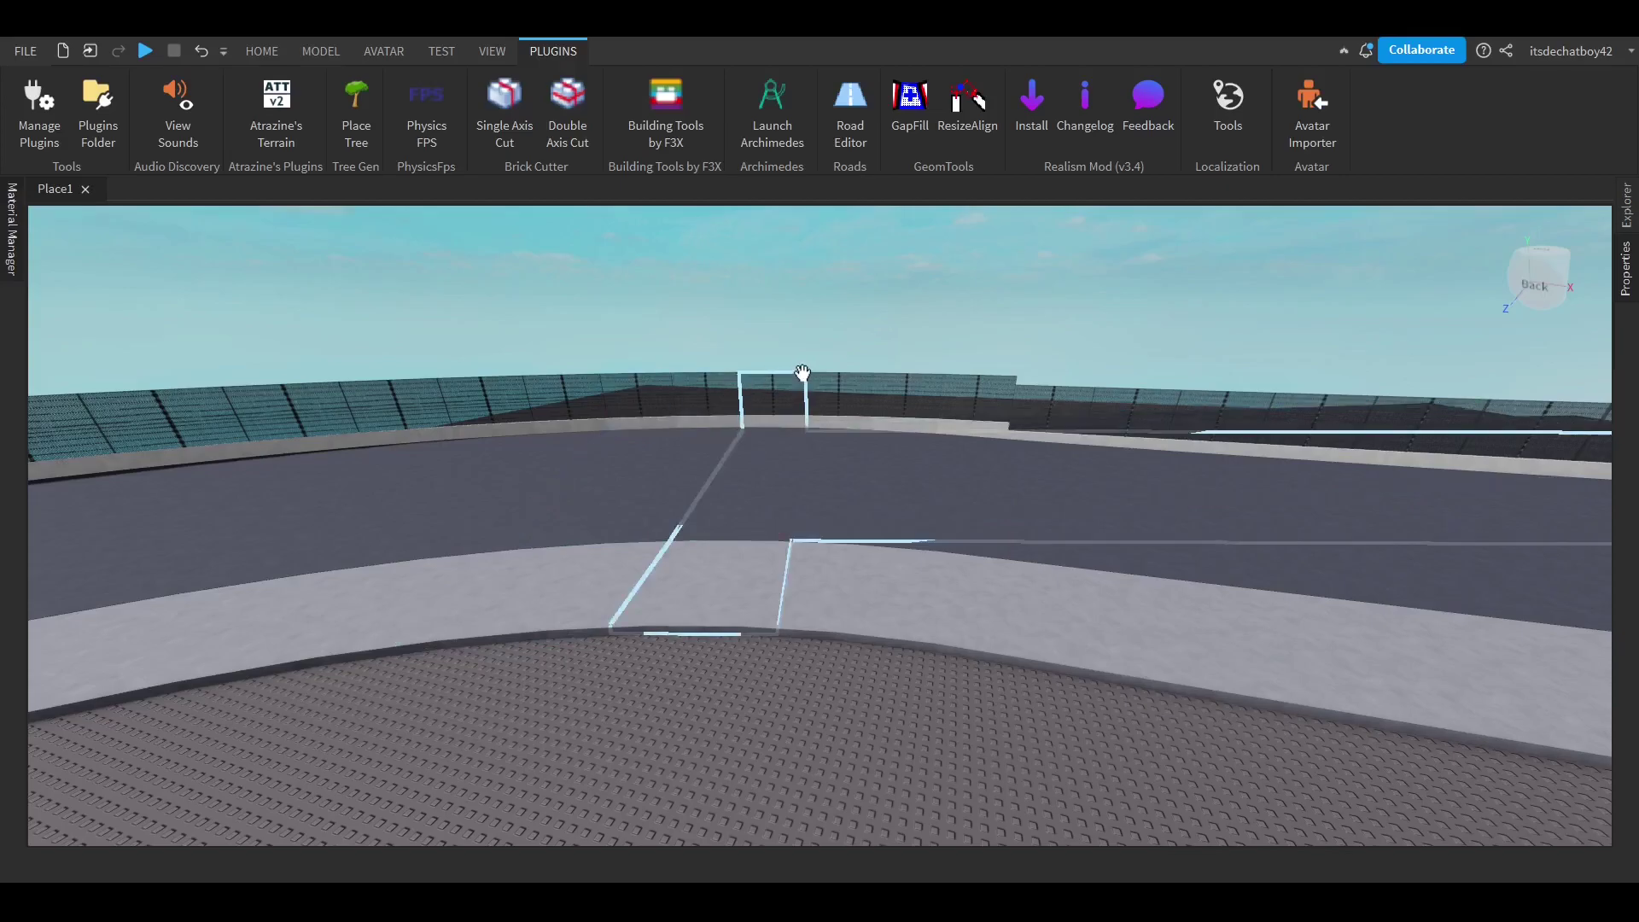
Select the last six wall sections of the turn together with their catch fence sections.
scroll(867, 373, "up", 3)
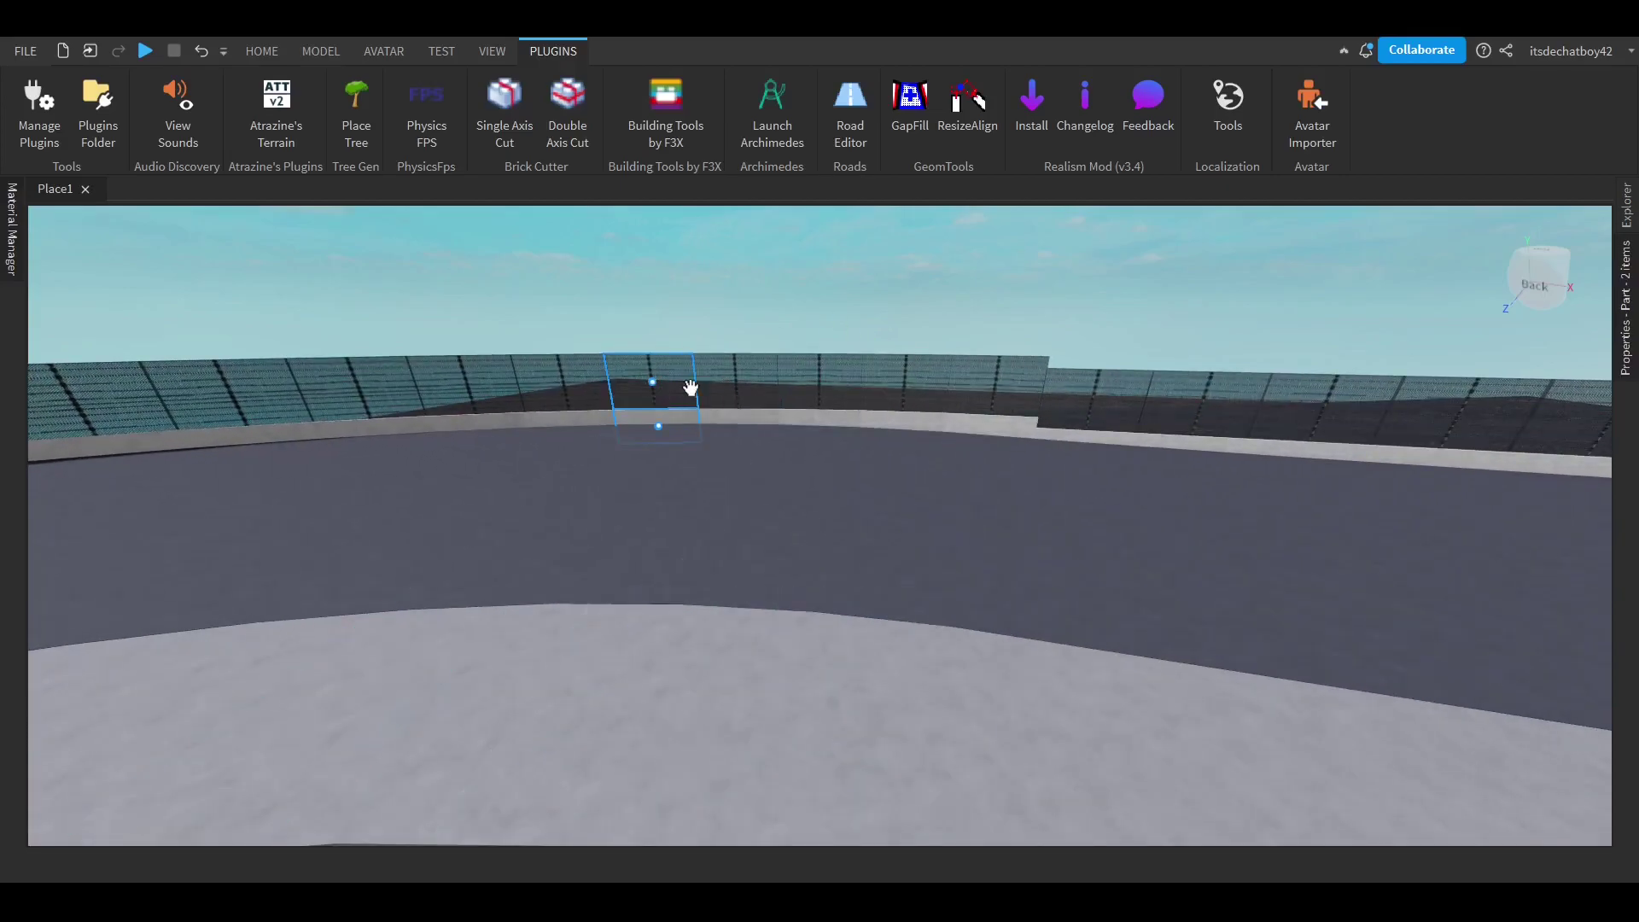
scroll(698, 388, "up", 4)
key("s")
right_click_drag(636, 458, 643, 469)
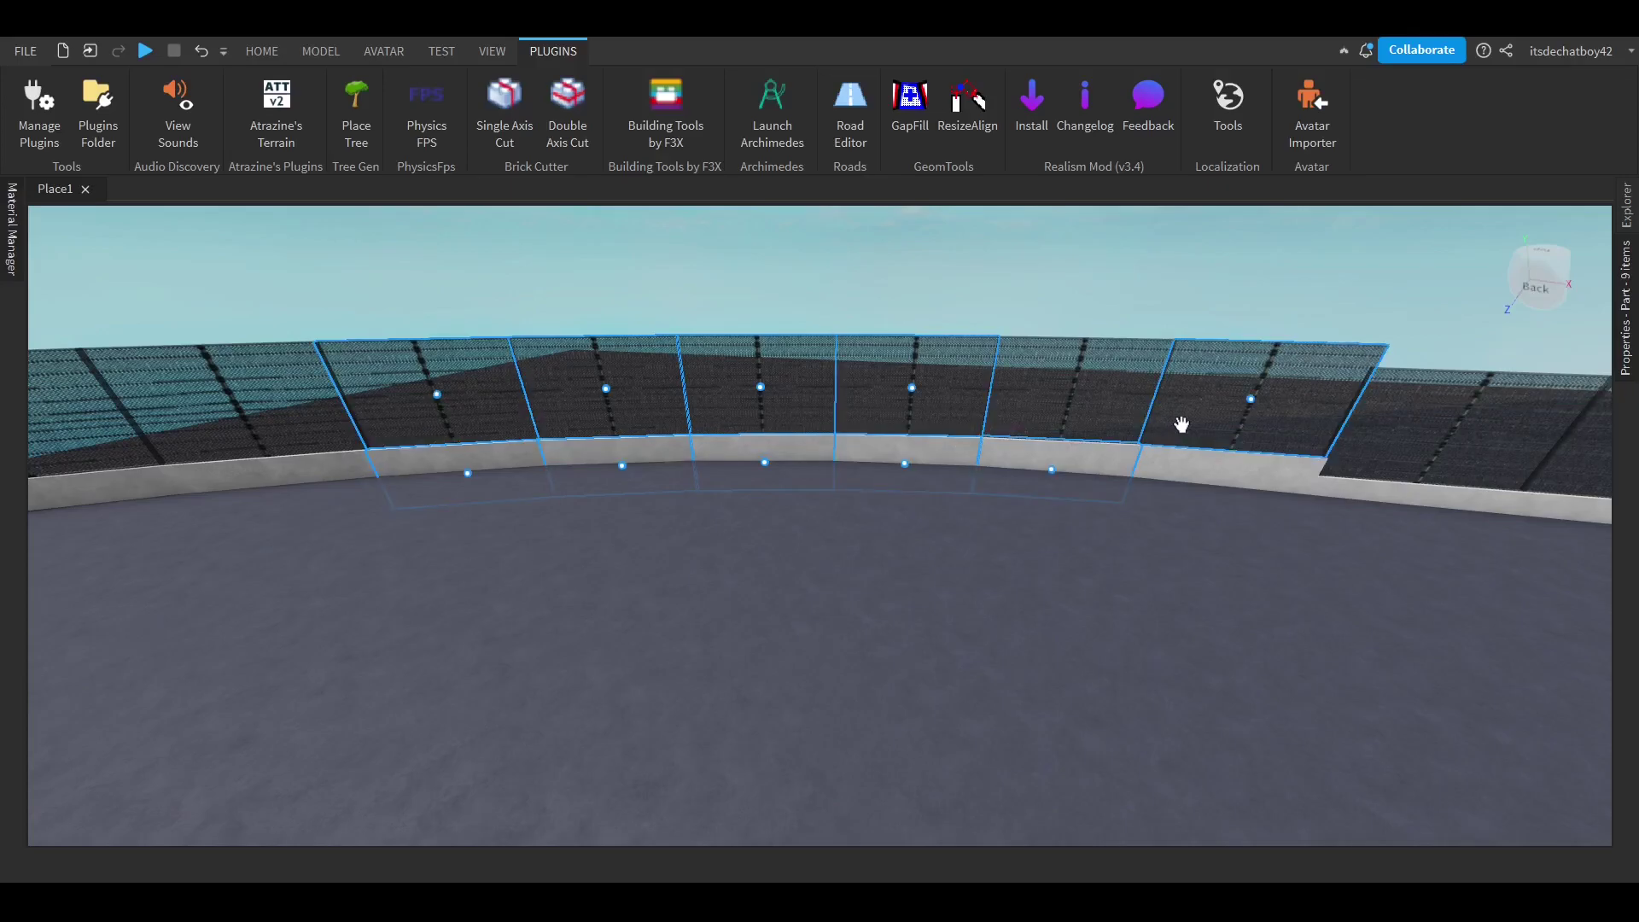
left_click(1051, 392, "ctrl")
key("s")
right_click_drag(834, 322, 841, 337)
key("s")
right_click_drag(1007, 396, 999, 406)
key("w")
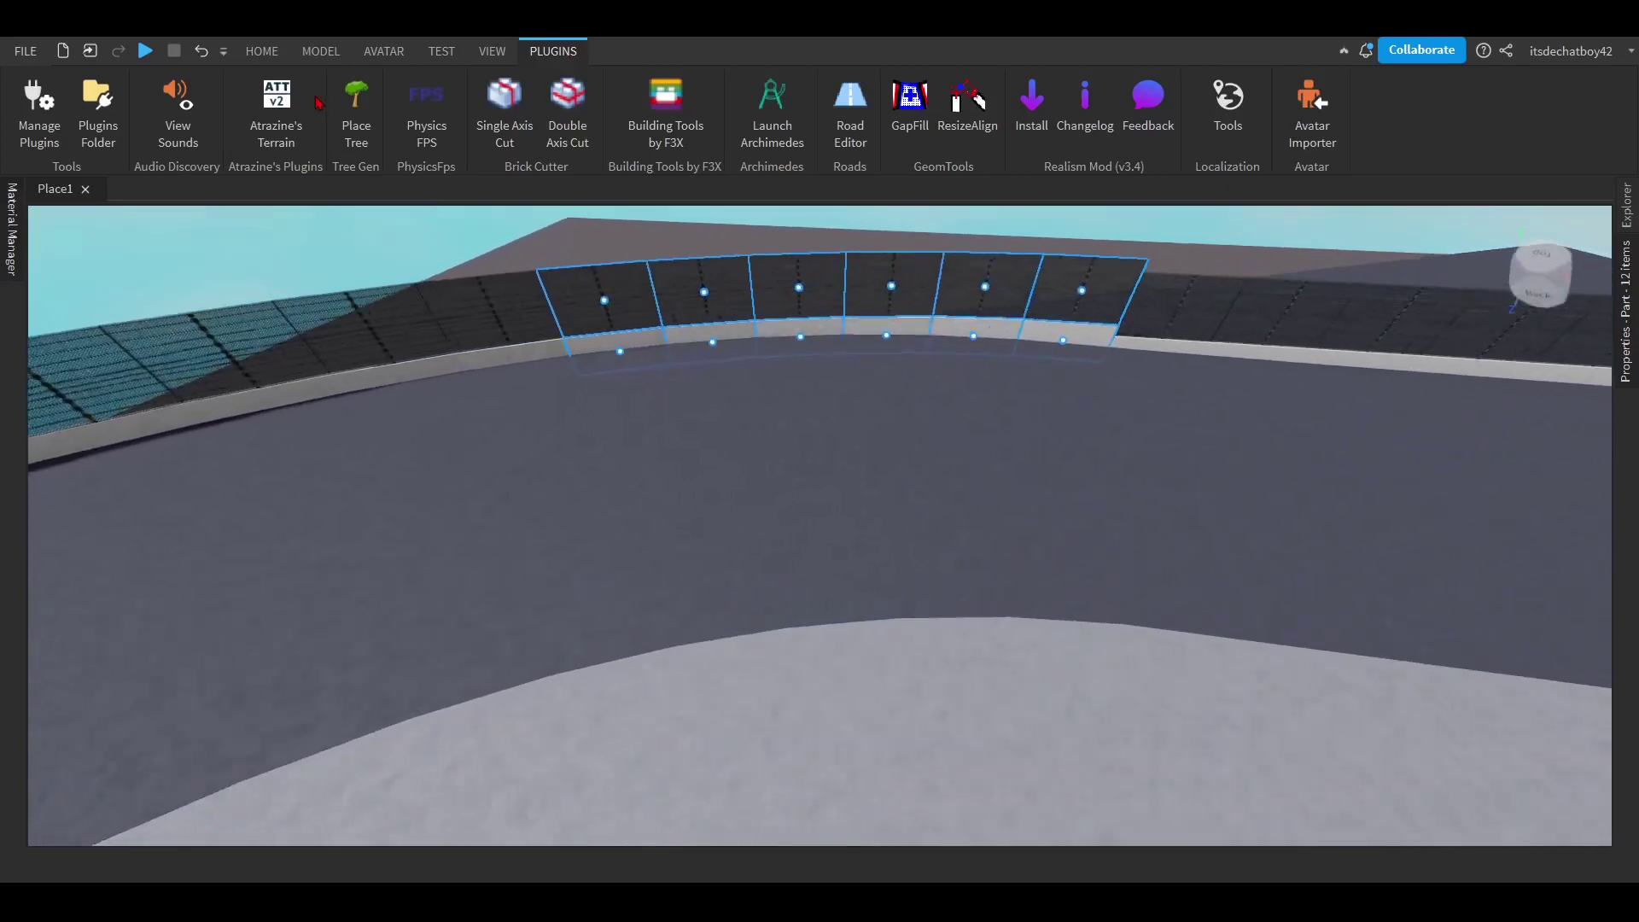
right_click_drag(709, 331, 714, 350)
key("w")
right_click_drag(1279, 560, 867, 479)
key("w")
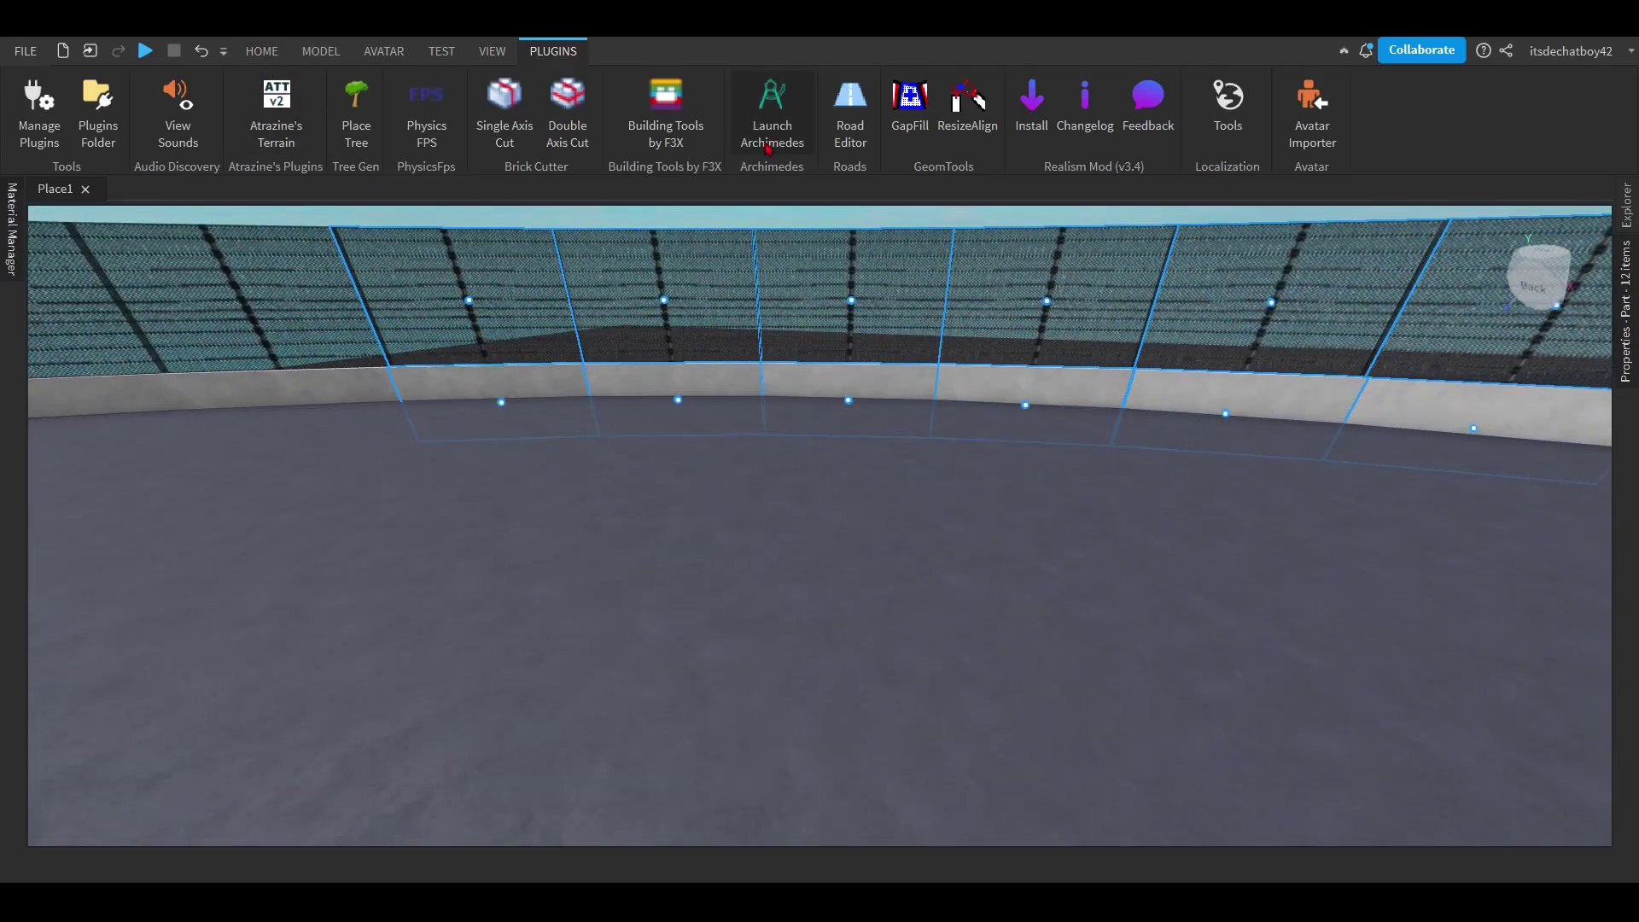
left_click(774, 130)
scroll(784, 332, "down", 5)
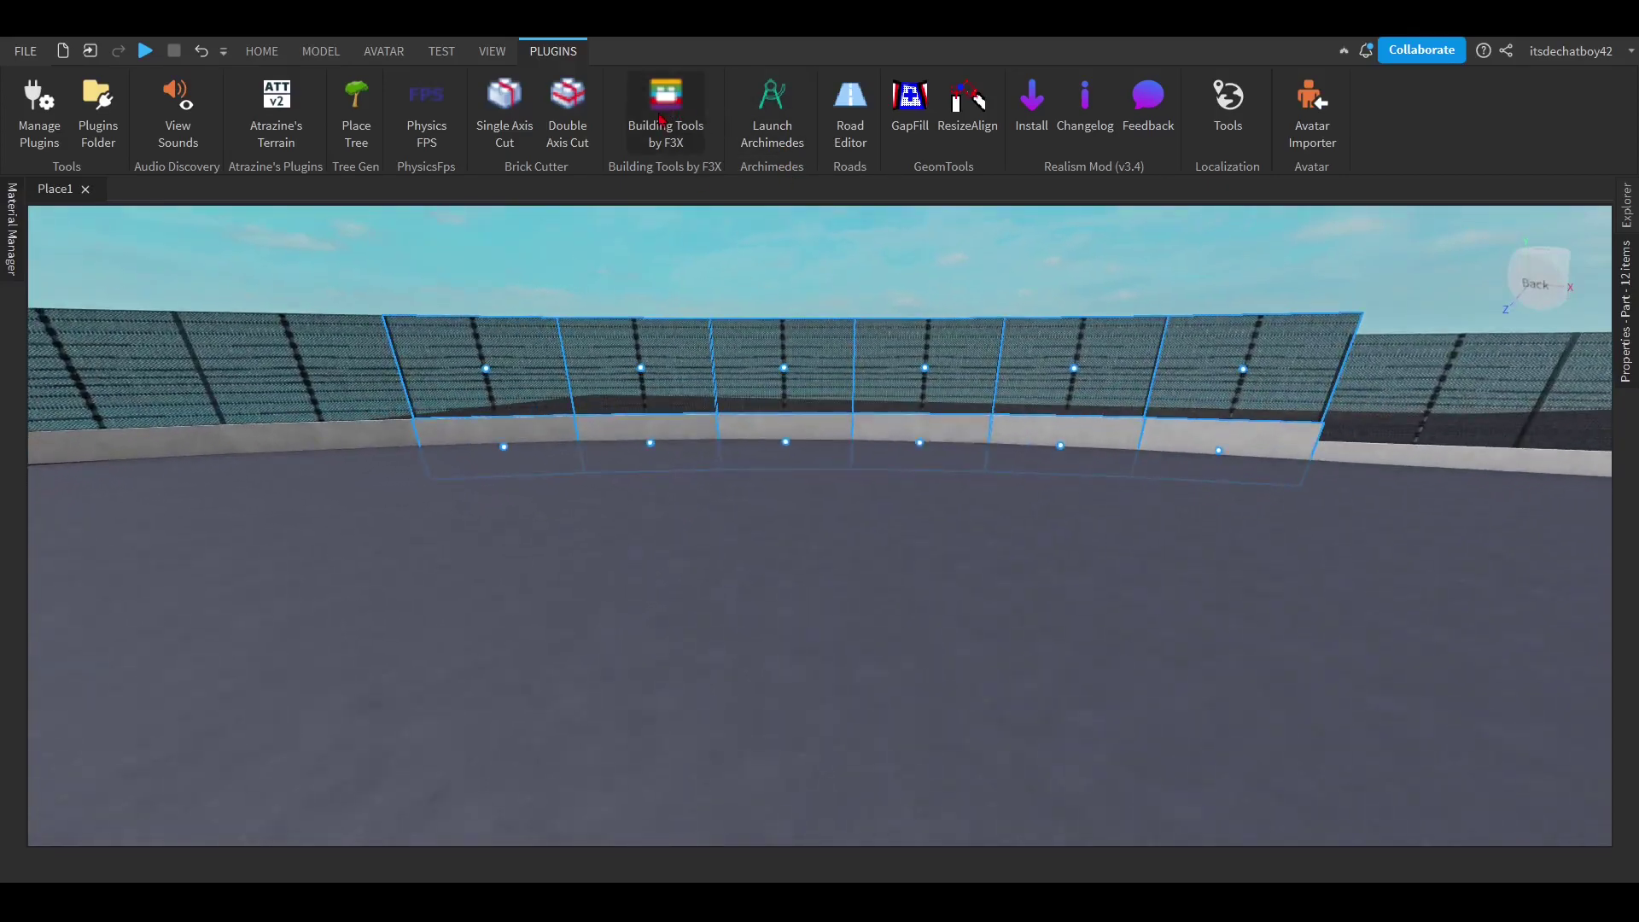
left_click(667, 119)
left_click(669, 132)
Turn off rotation snapping and slightly rotate the selected wall and fence sections to align them with the straight.
left_click(262, 51)
left_click(288, 111)
right_click_drag(443, 299, 560, 258)
key("a")
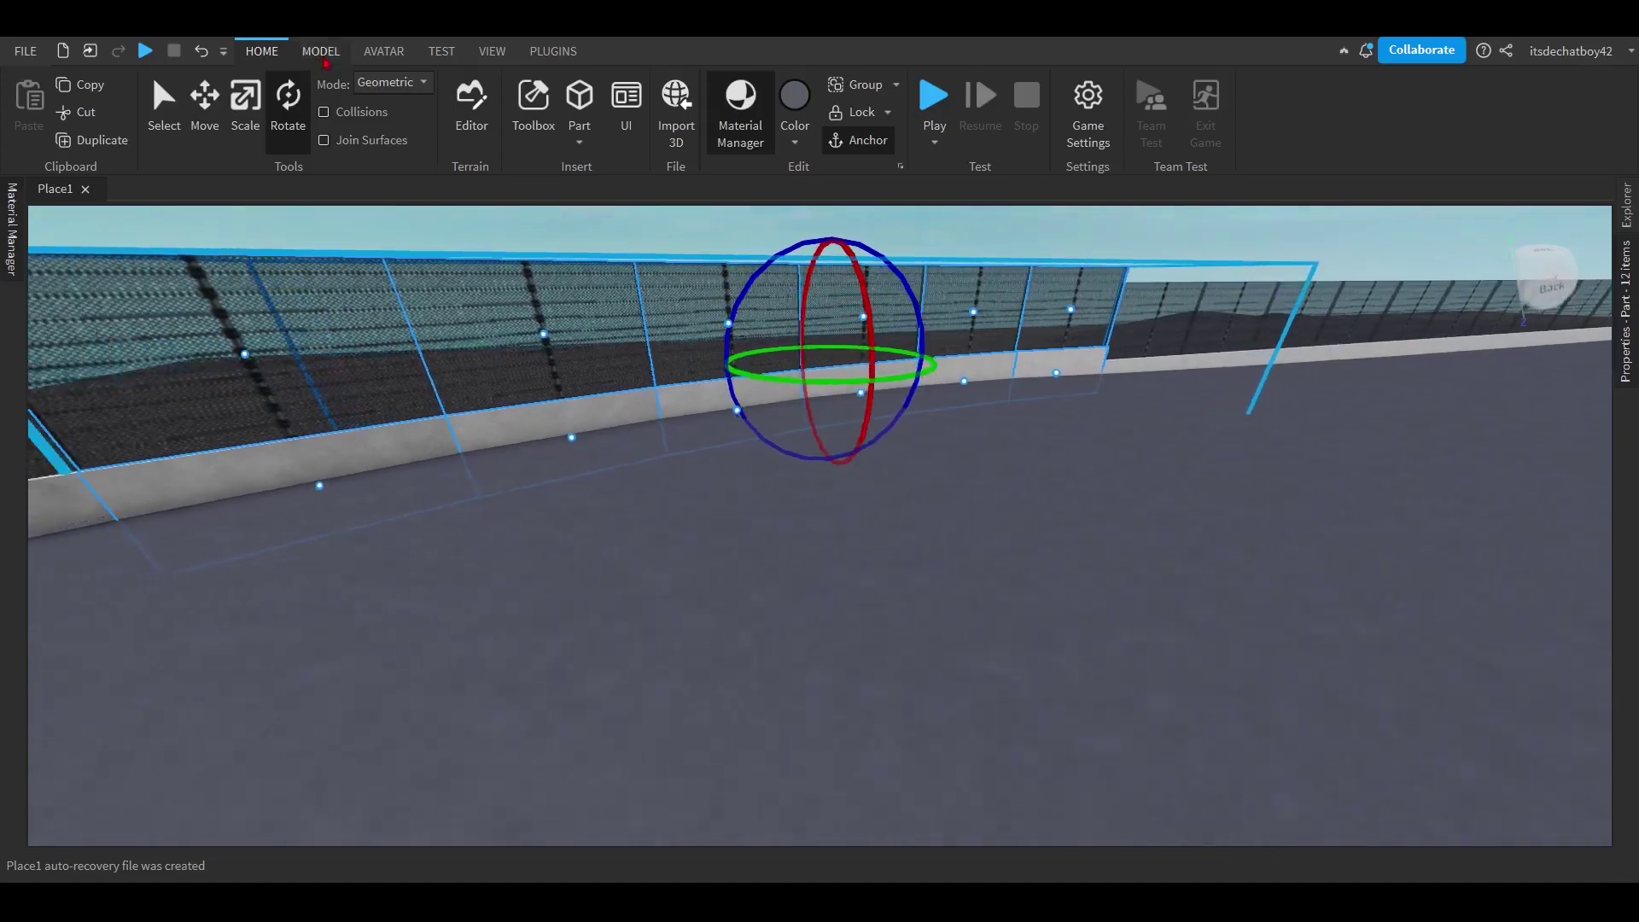
left_click(321, 51)
left_click_drag(768, 275, 766, 282)
key("a")
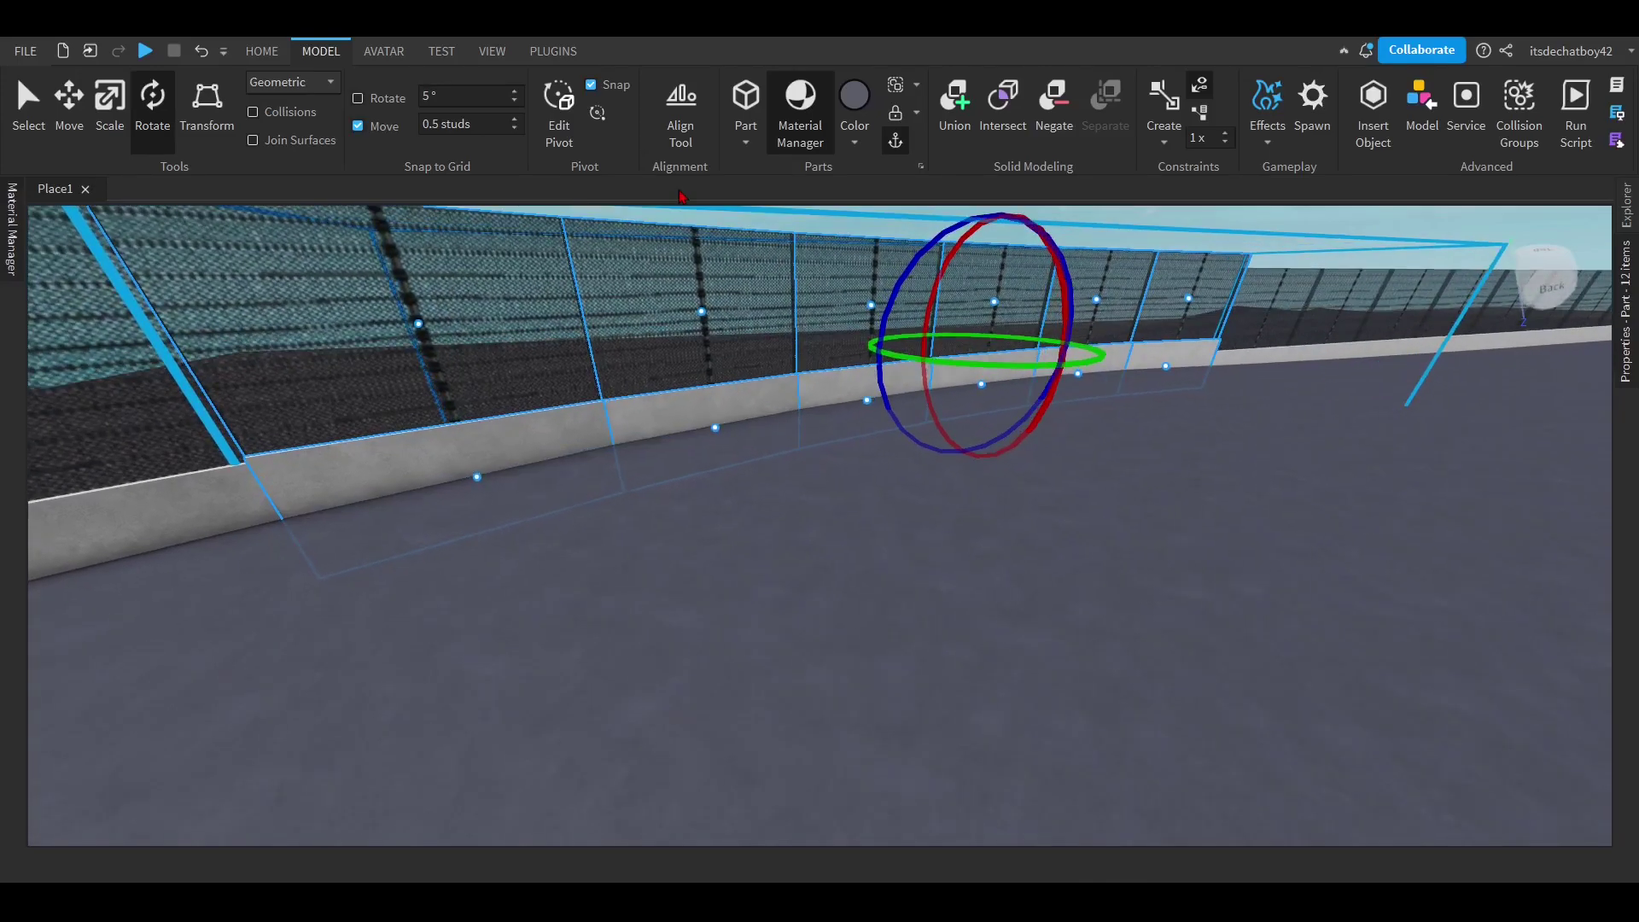
left_click_drag(902, 280, 901, 279)
key("d")
key("w")
right_click_drag(1191, 269, 994, 329)
left_click(1205, 265)
Examine the rotated wall sections up close where they join the neighbouring wall and road surface.
key("a")
key("w")
right_click_drag(779, 367, 632, 372)
key("w")
right_click_drag(896, 446, 896, 447)
key("s")
key("d")
right_click_drag(643, 393, 595, 60)
Undo the recent edits back through the lengthening of the six road sections.
left_click(554, 50)
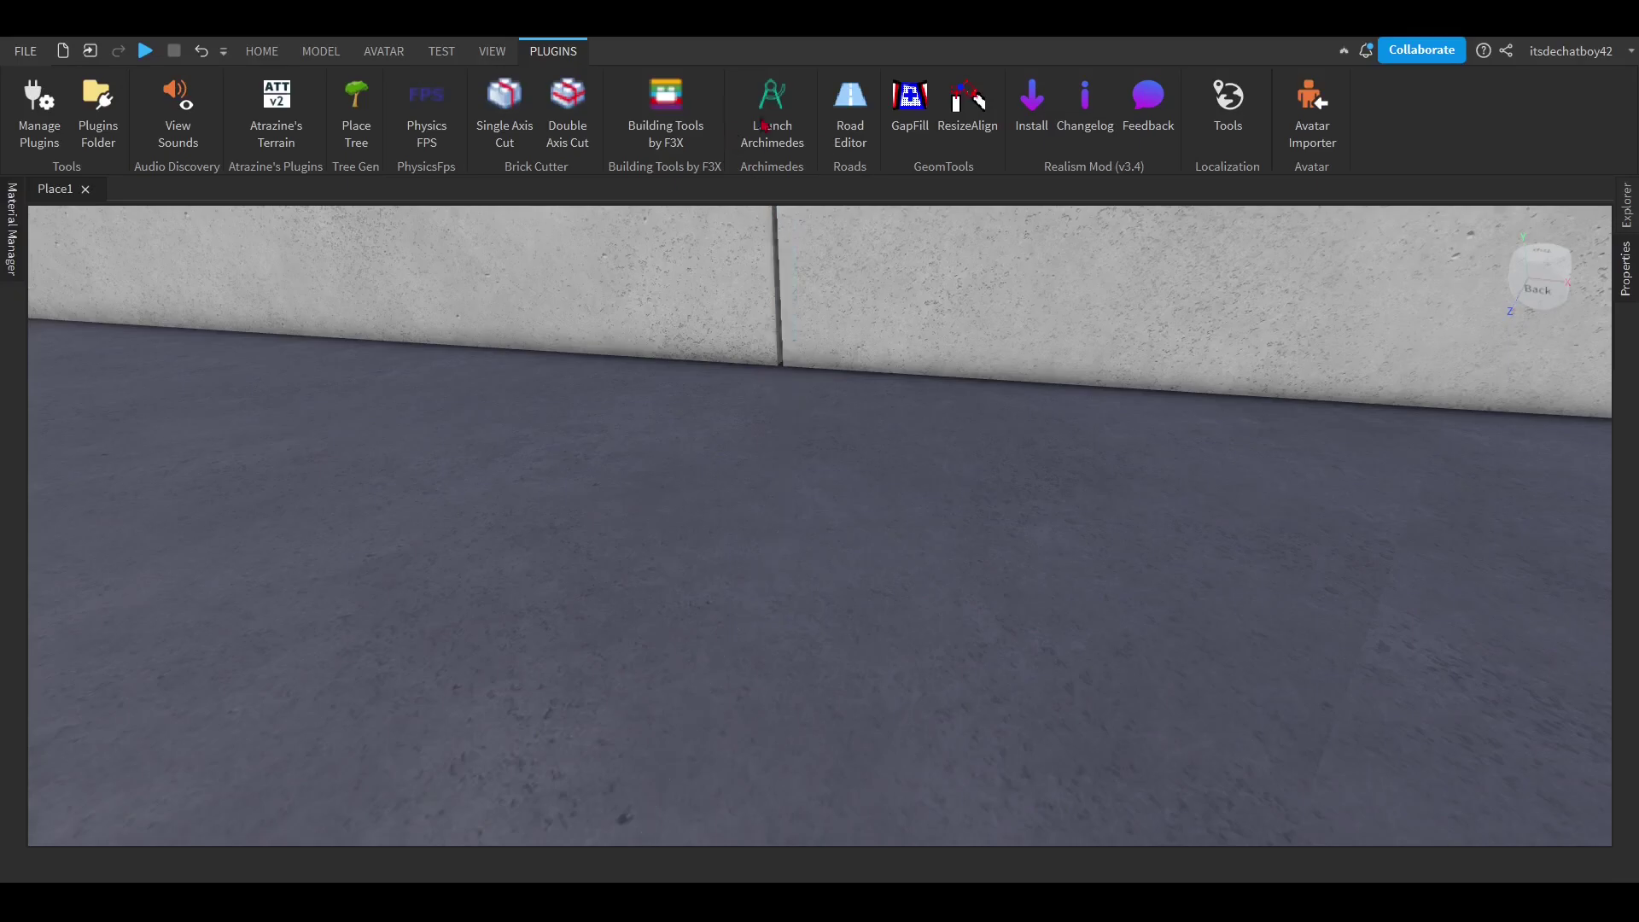
key("s")
key("a")
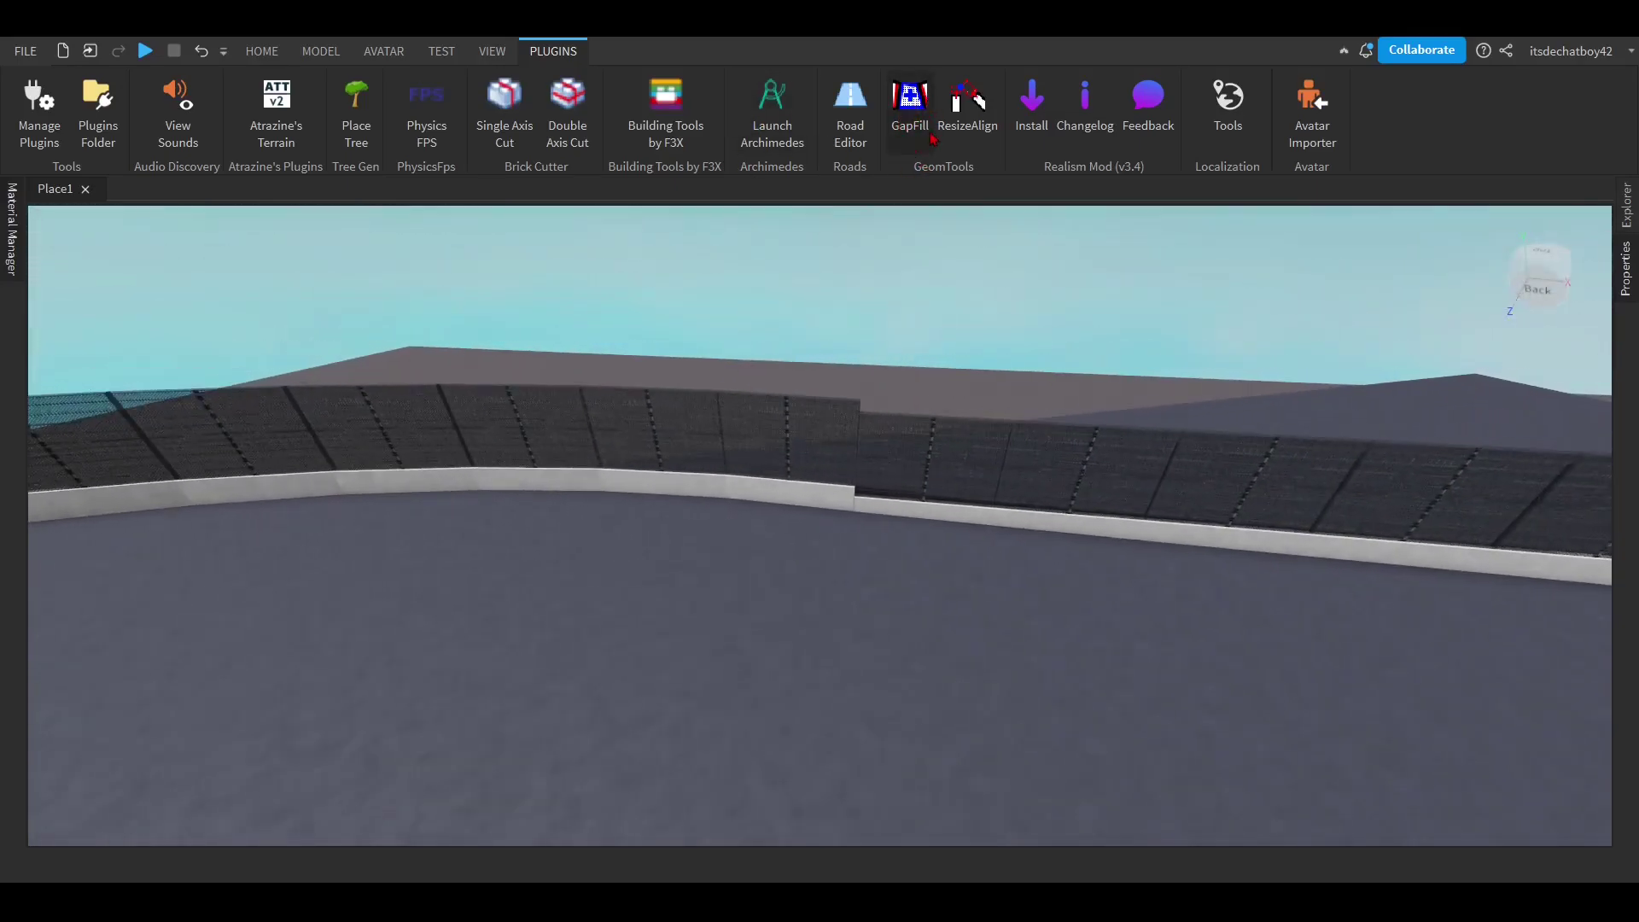
right_click_drag(892, 248, 994, 403)
key("s")
key("s")
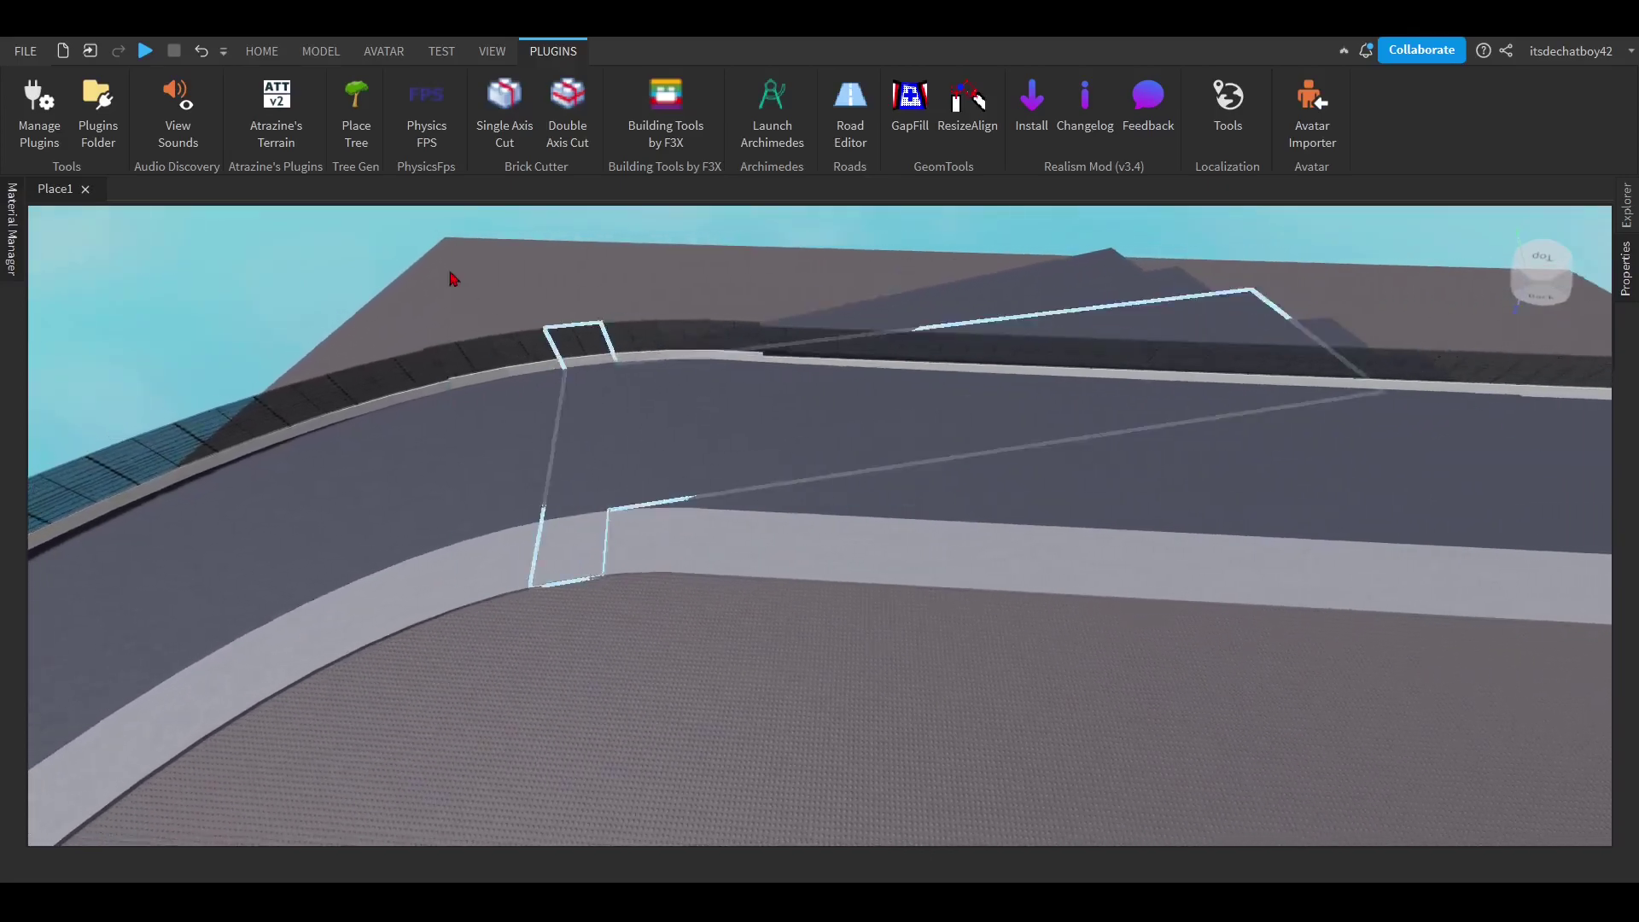
left_click(203, 51)
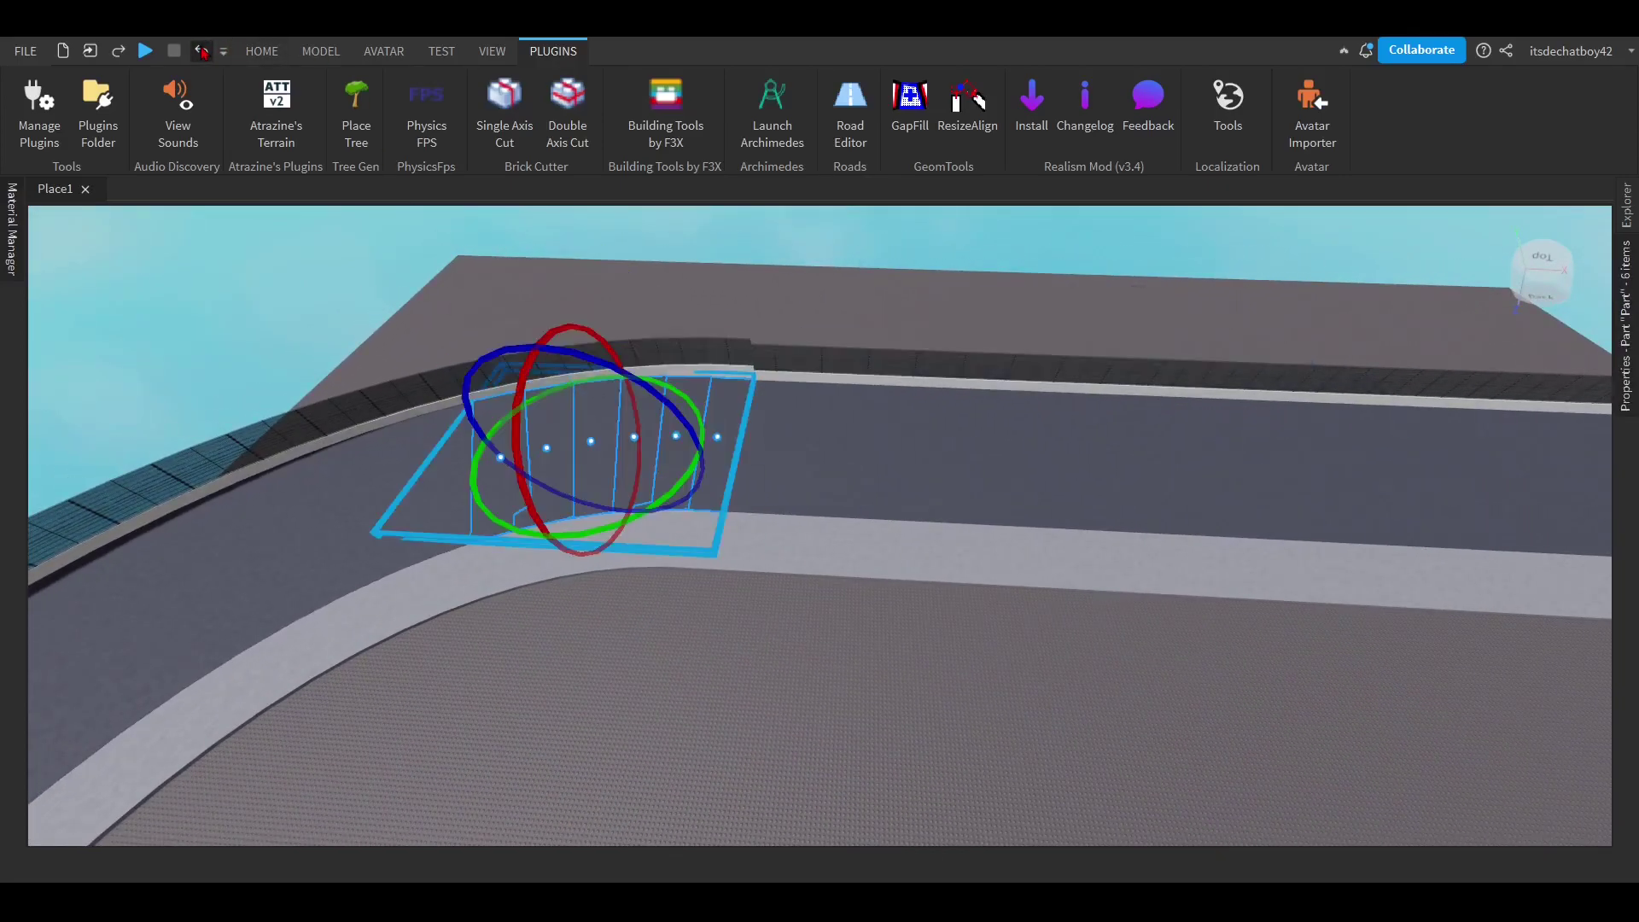
Undo the remaining recent edits to the road, wall and fence sections at the end of the turn.
left_click(201, 50)
left_click(201, 50)
left_click(202, 50)
left_click(202, 50)
left_click(201, 51)
left_click(202, 51)
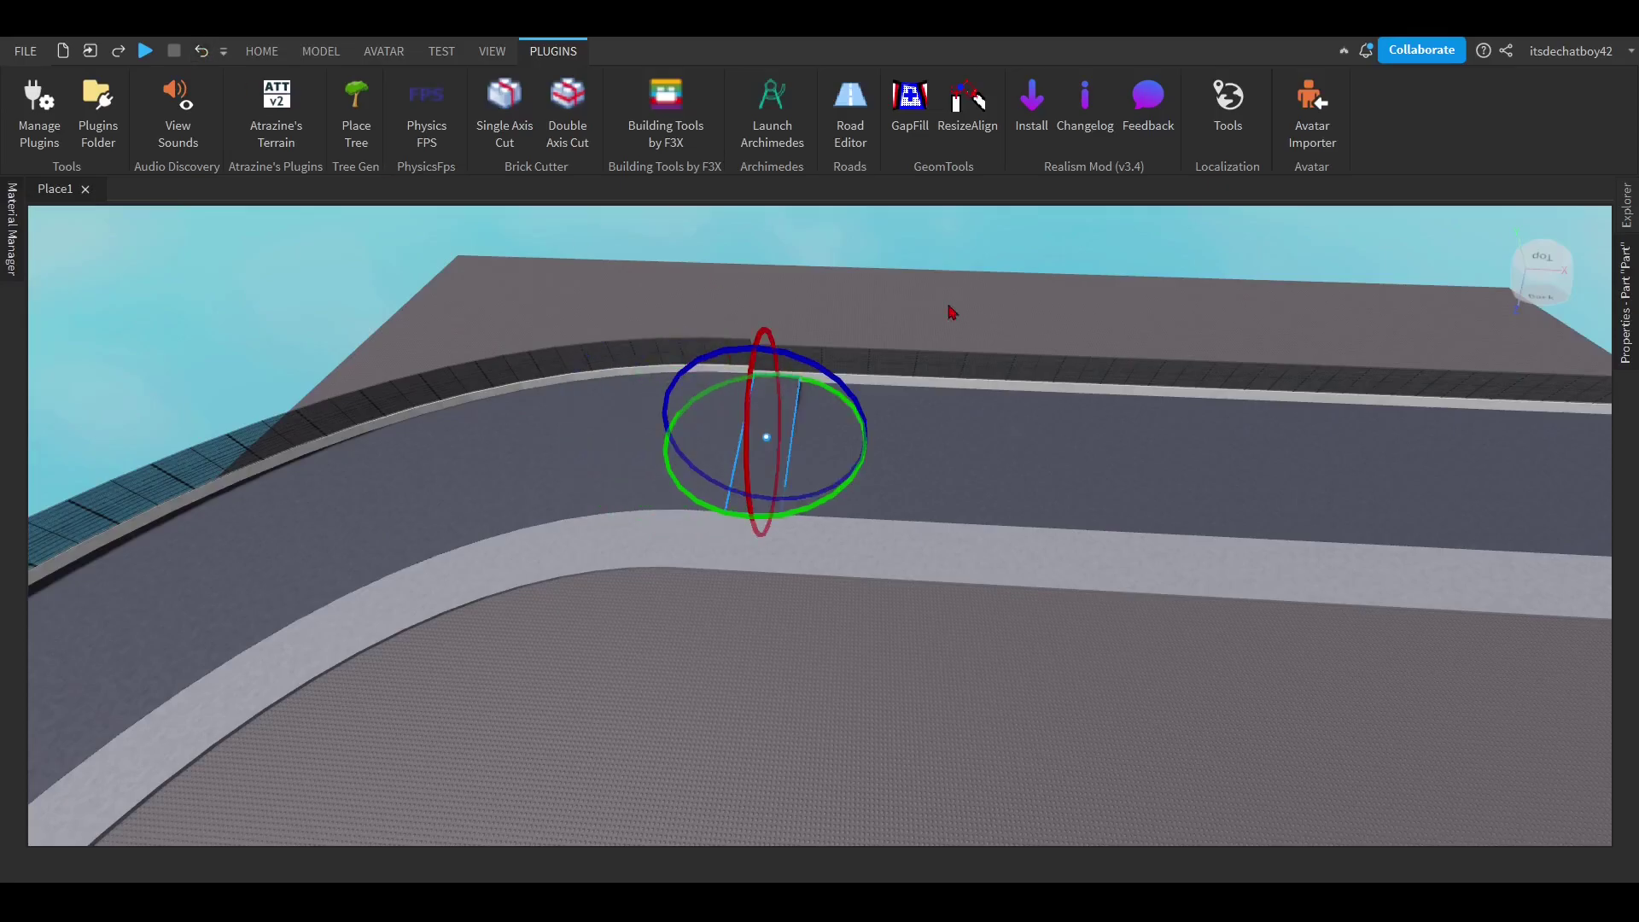
left_click(202, 51)
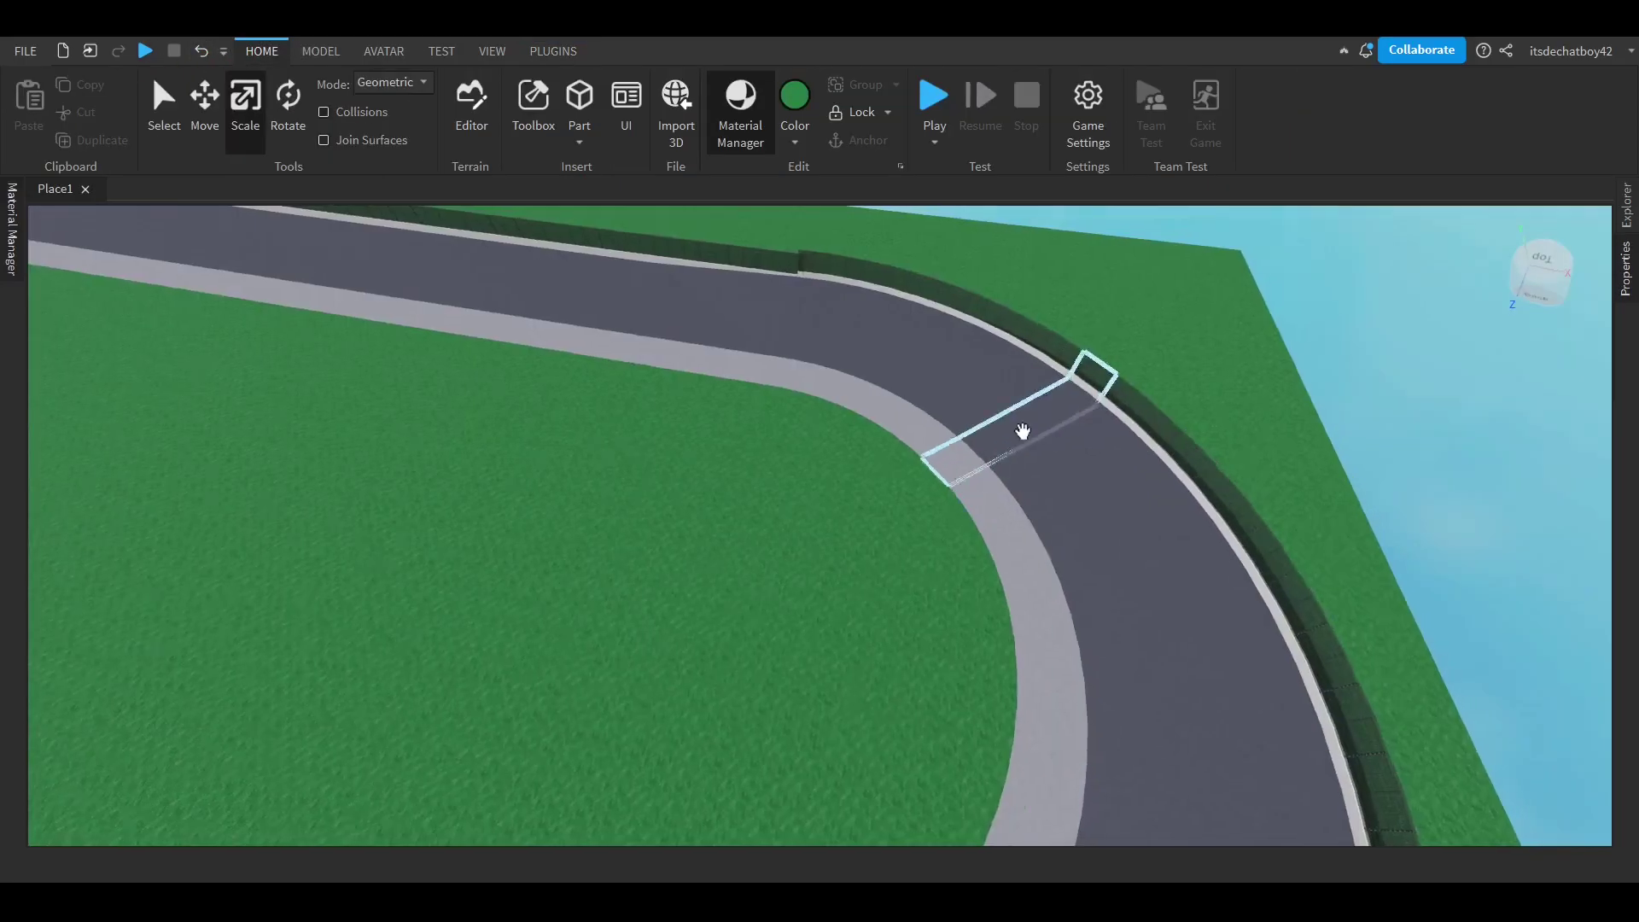
Select the light concrete section inside the track where the turn meets the straight and widen it over the infield grass.
scroll(1025, 429, "down", 5)
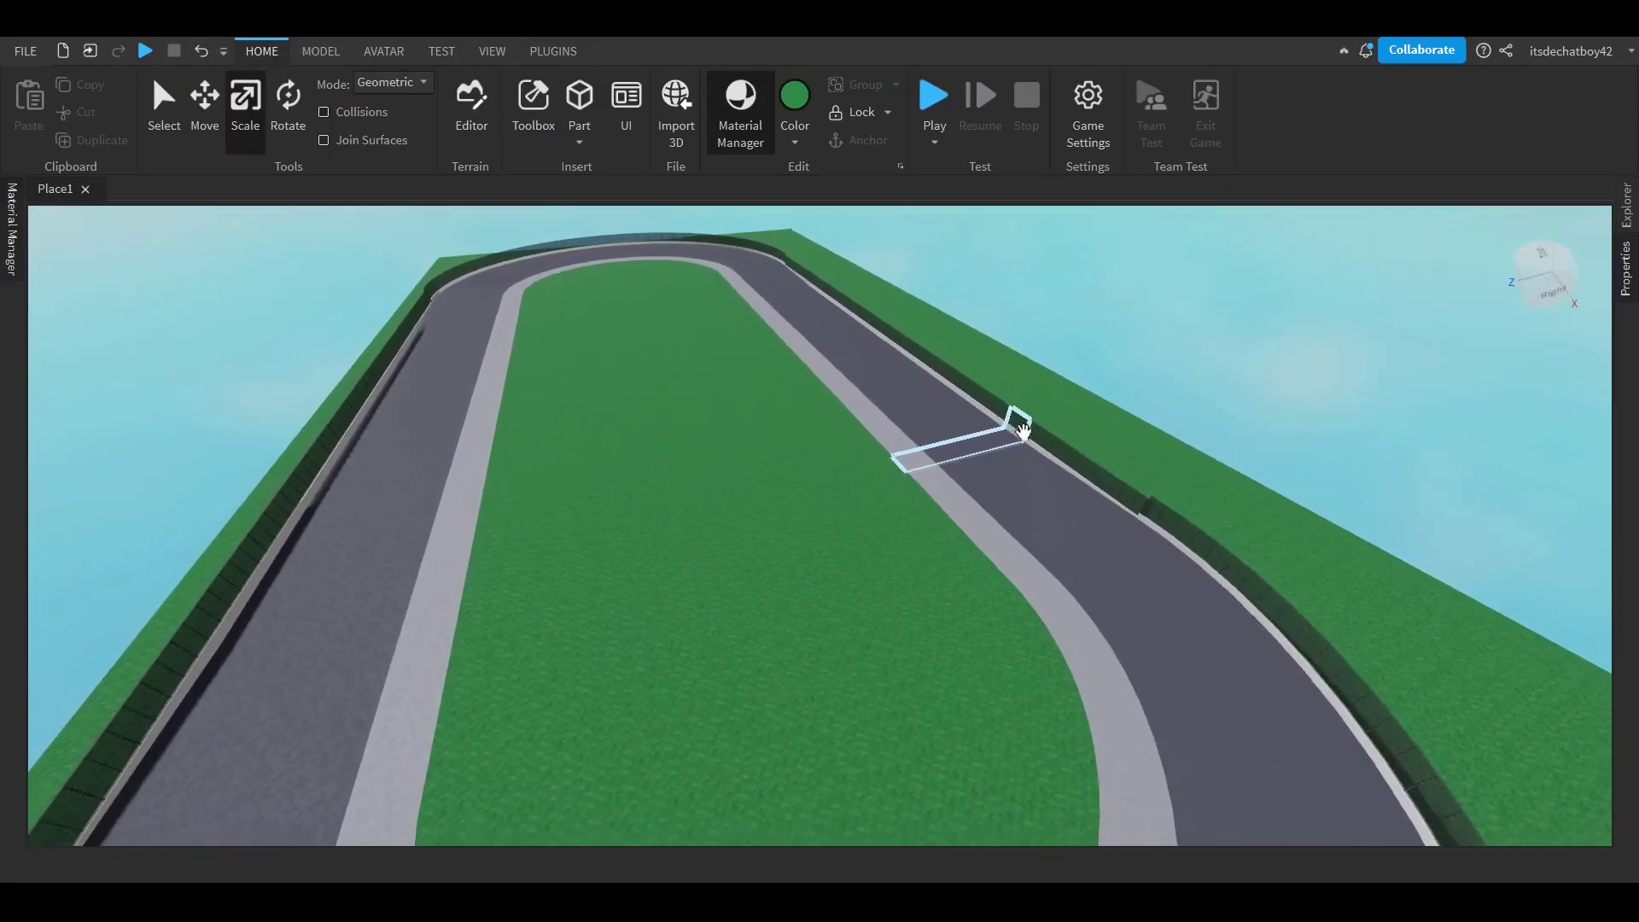
key("s")
right_click_drag(1028, 443, 998, 443)
scroll(965, 447, "up", 2)
scroll(934, 452, "up", 1)
scroll(912, 297, "up", 5)
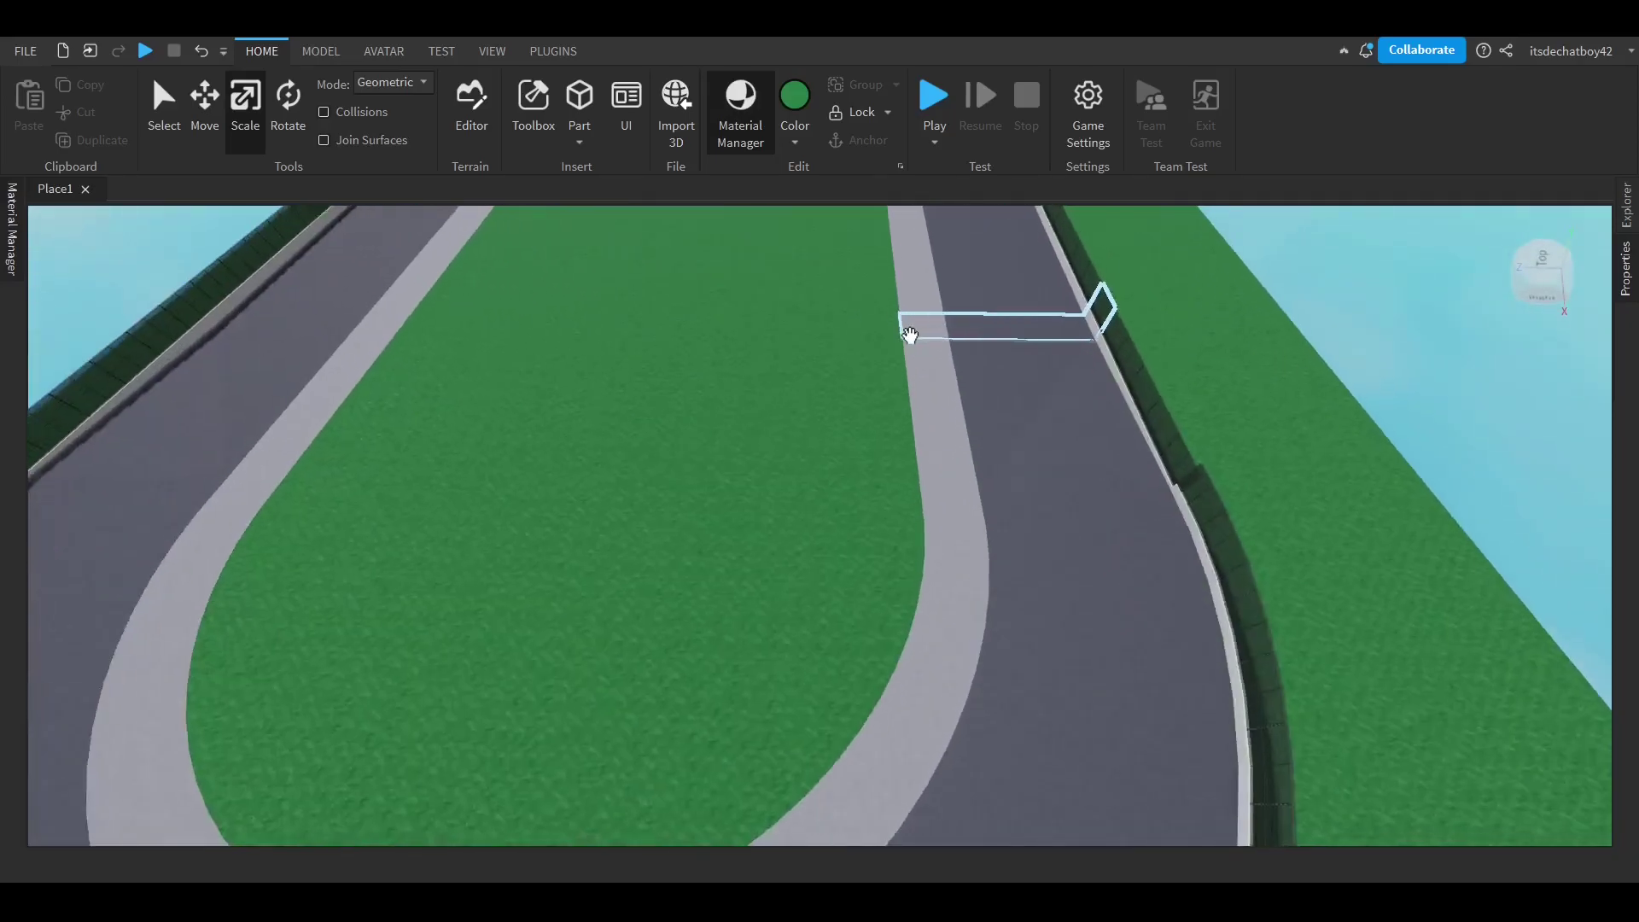
left_click(931, 474)
scroll(755, 457, "up", 2)
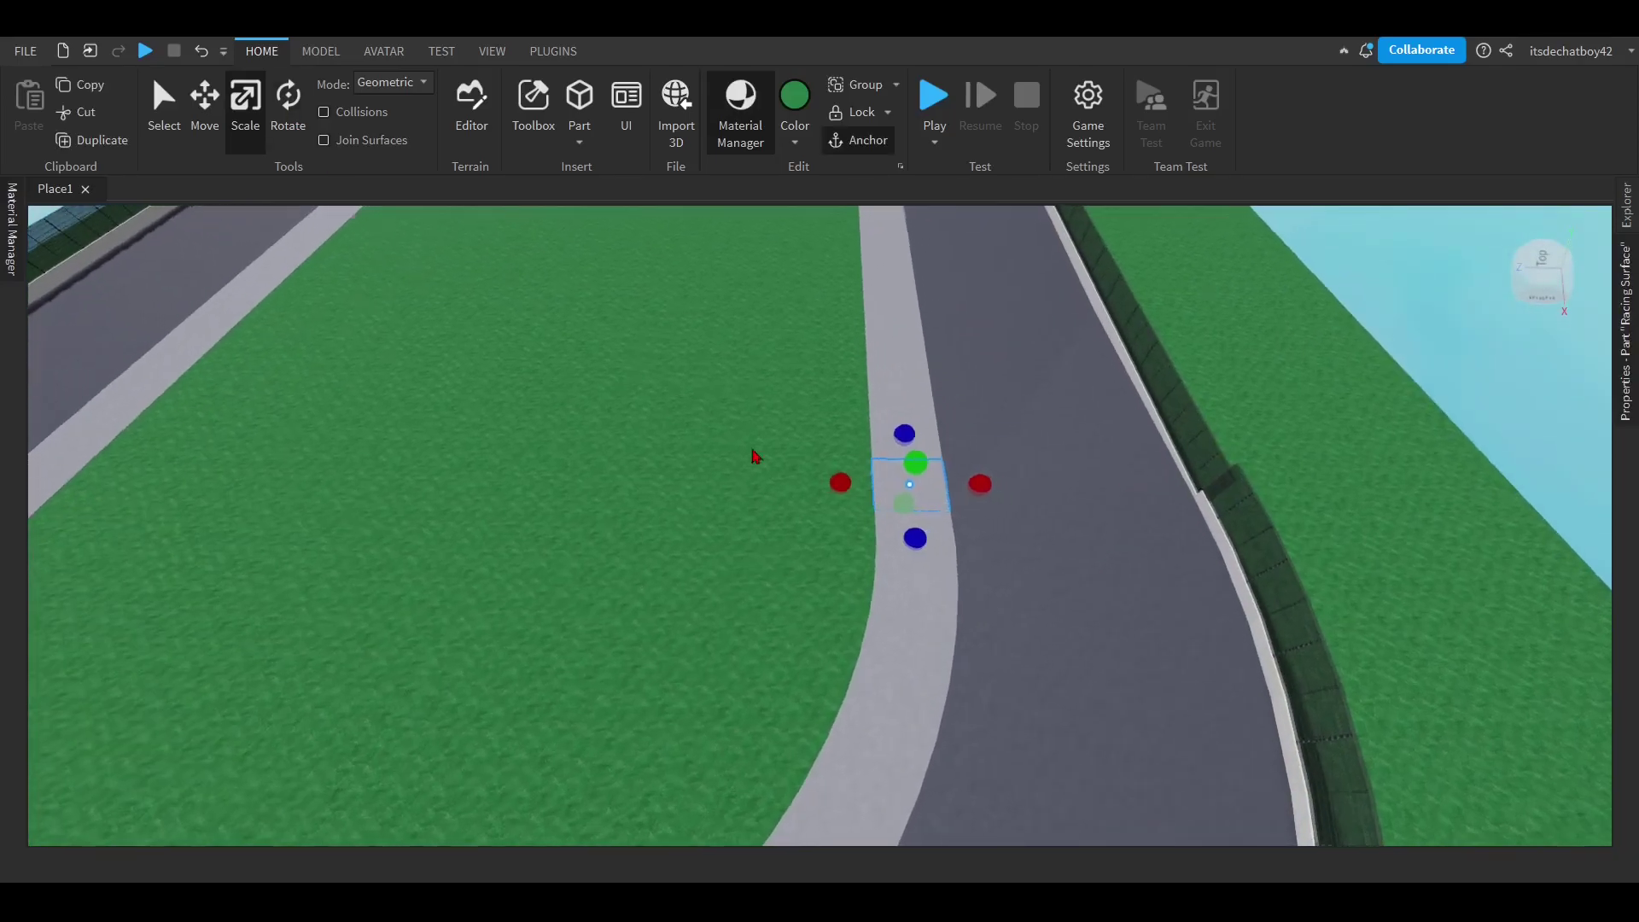
scroll(866, 471, "up", 2)
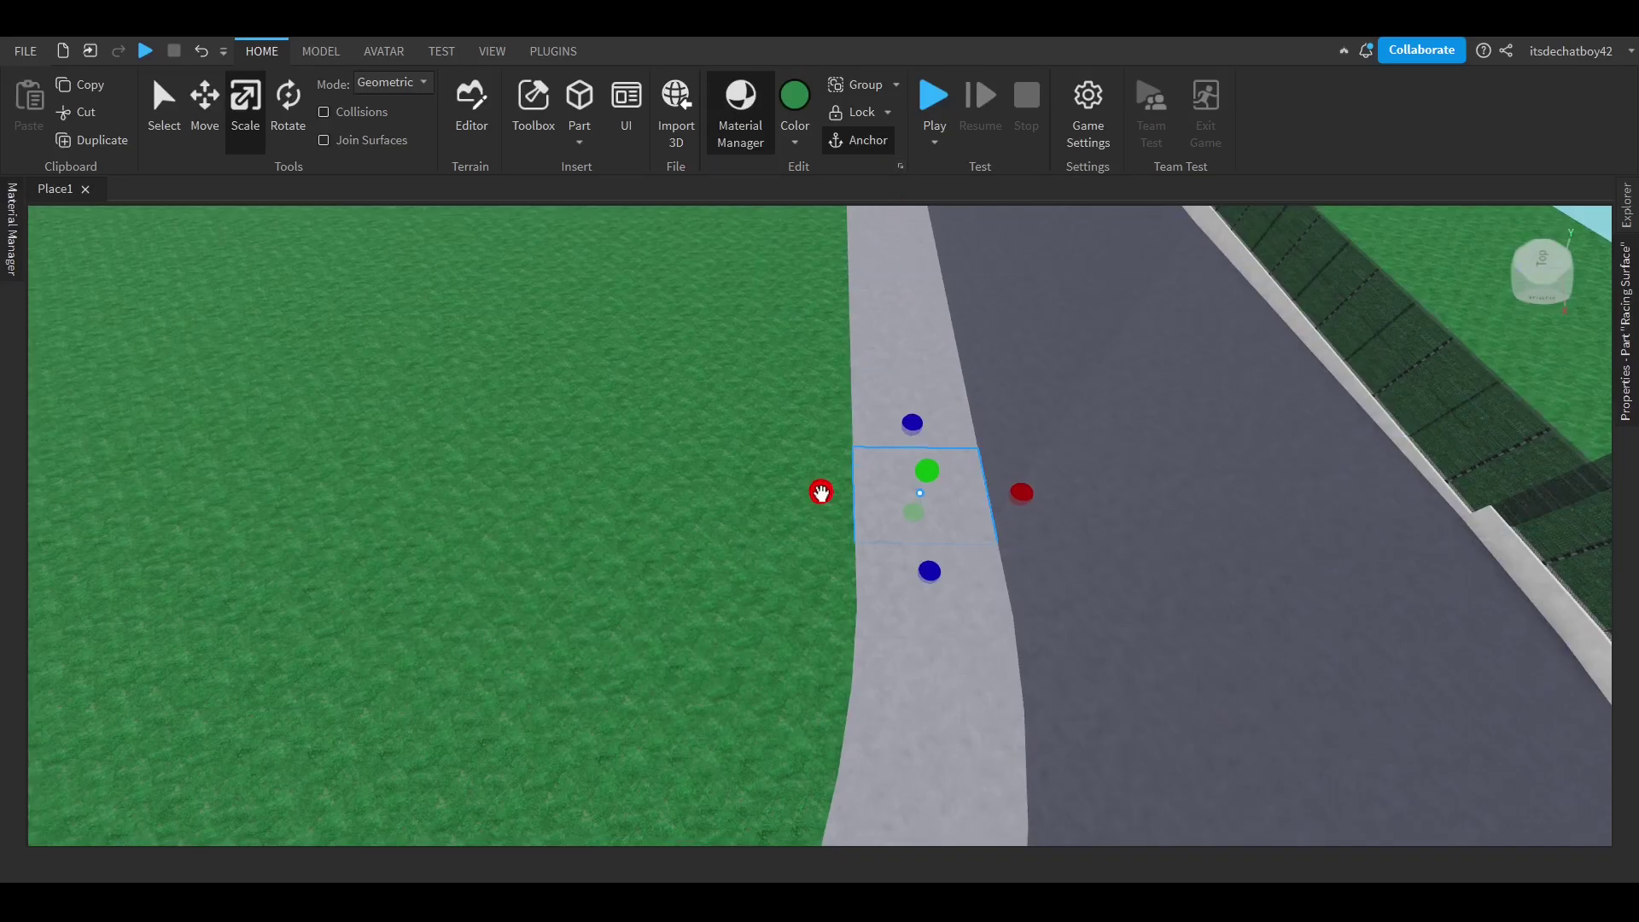
left_click_drag(822, 493, 732, 491)
scroll(905, 517, "up", 3)
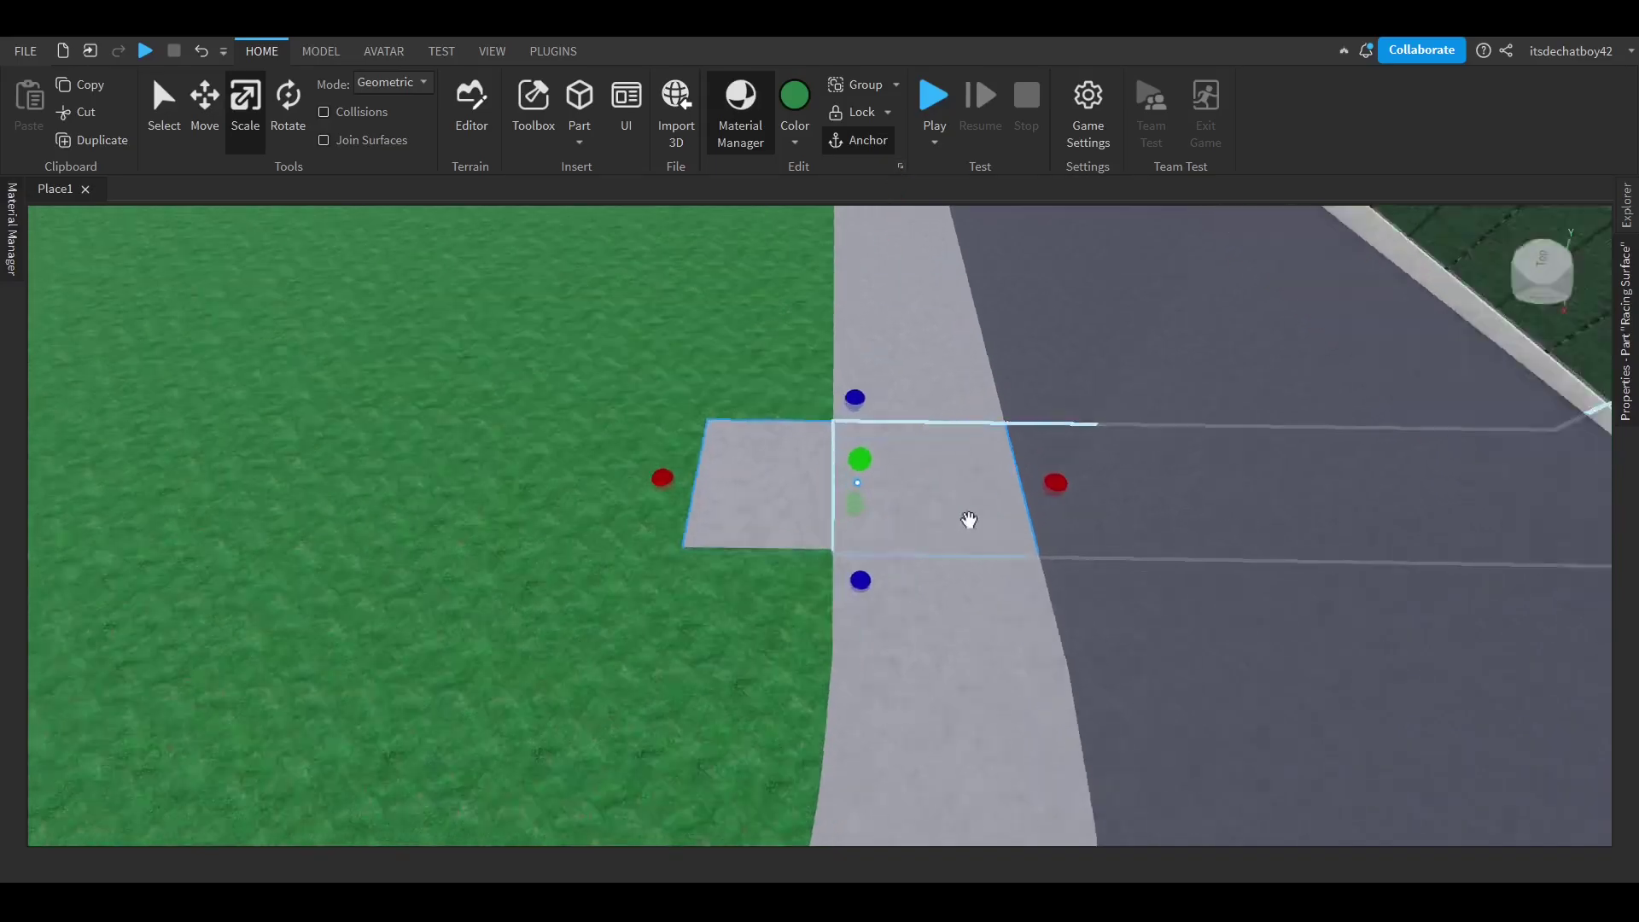
Pull the widened section's track-side edge back to the apron's grass edge and stretch its infield side further onto the grass.
left_click_drag(1061, 476, 991, 479)
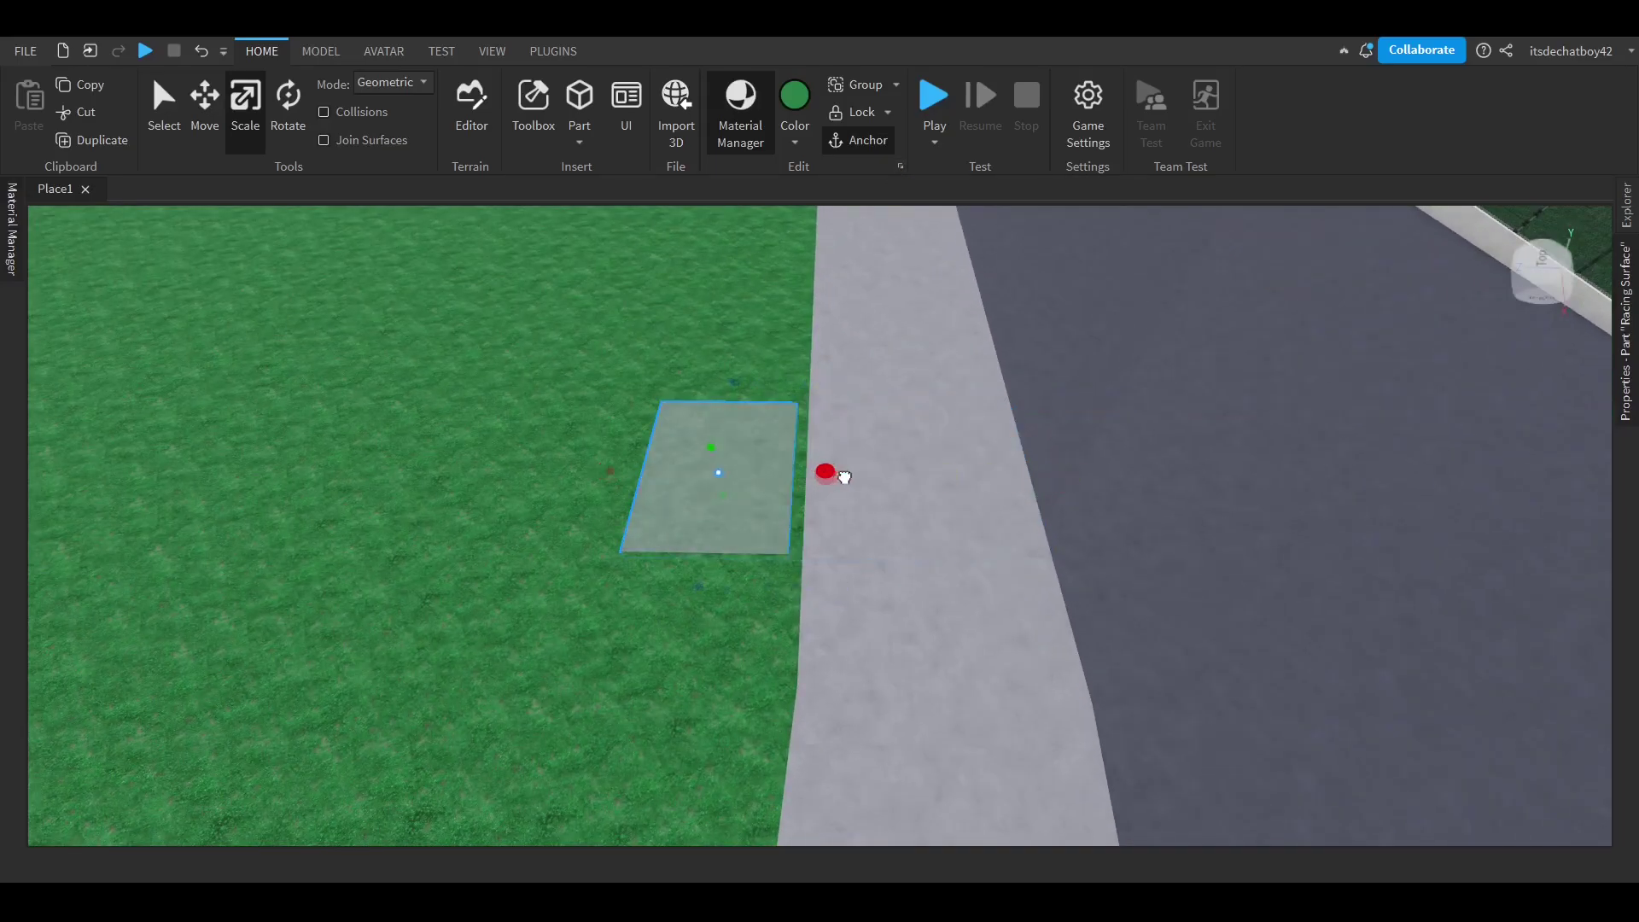
left_click_drag(844, 477, 849, 476)
scroll(849, 475, "up", 2)
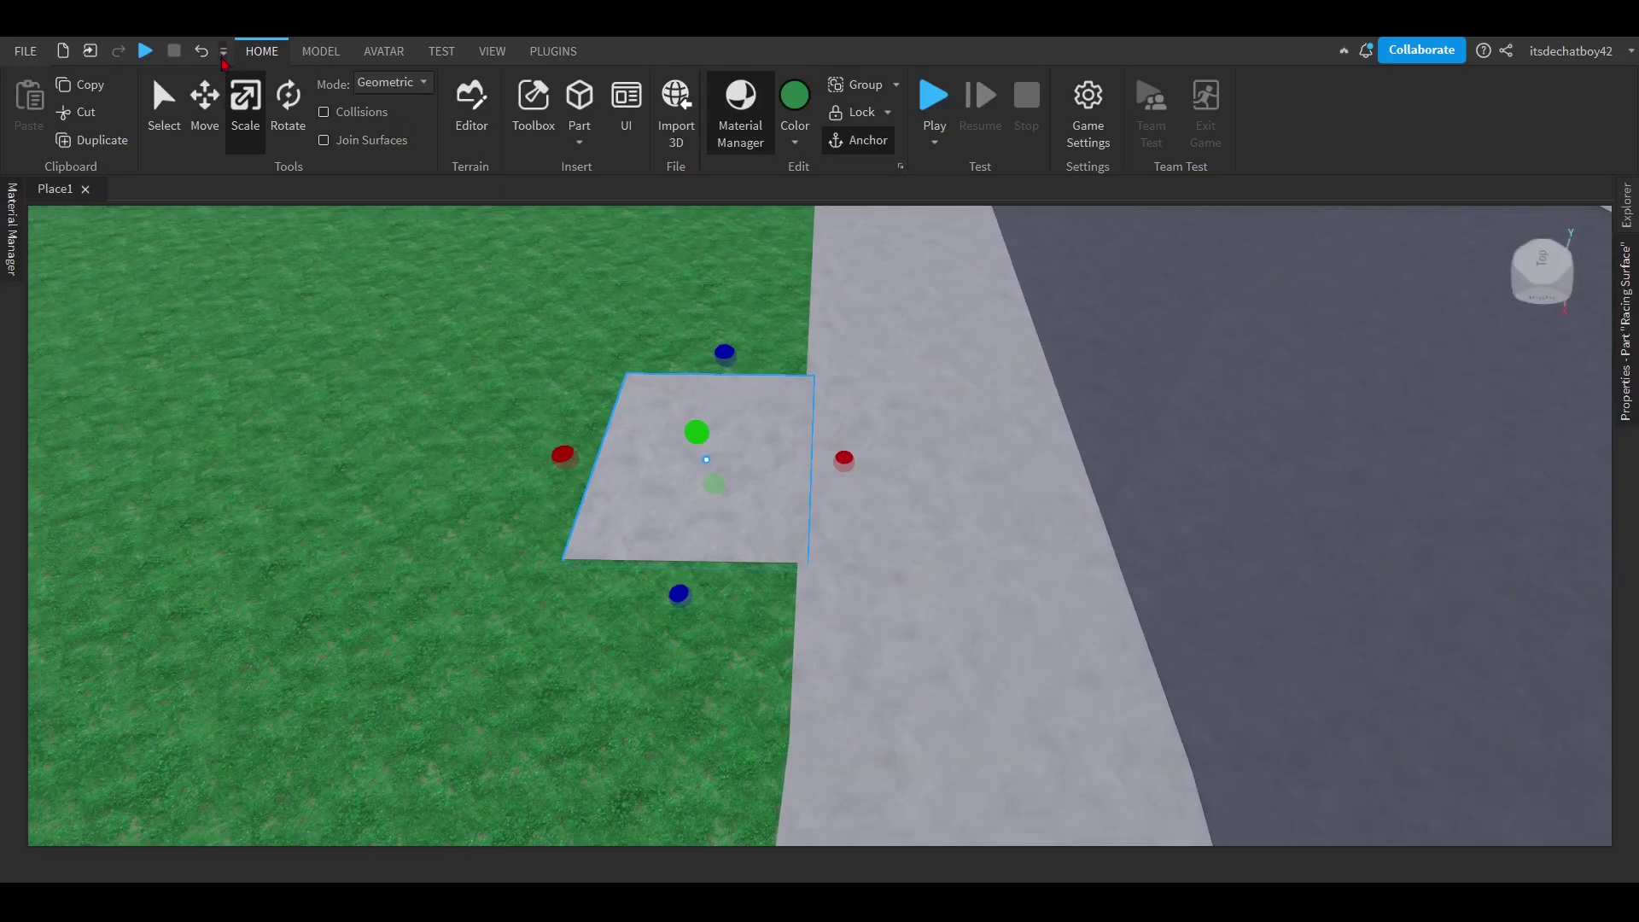
left_click(204, 53)
left_click(305, 56)
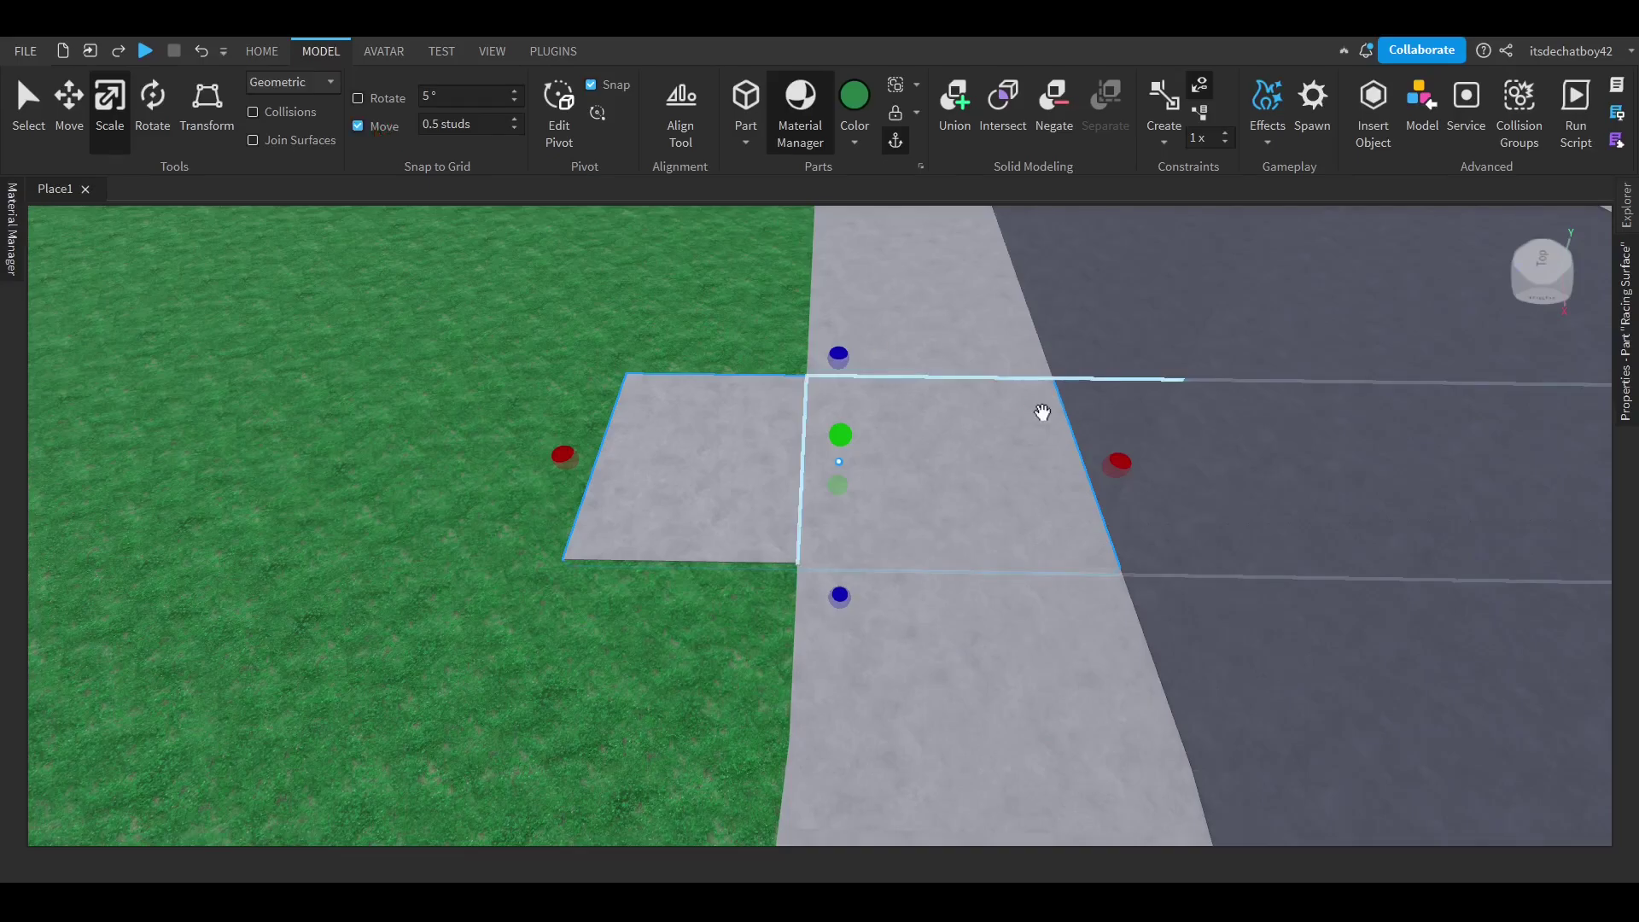
key("ctrl+z")
left_click_drag(559, 453, 285, 451)
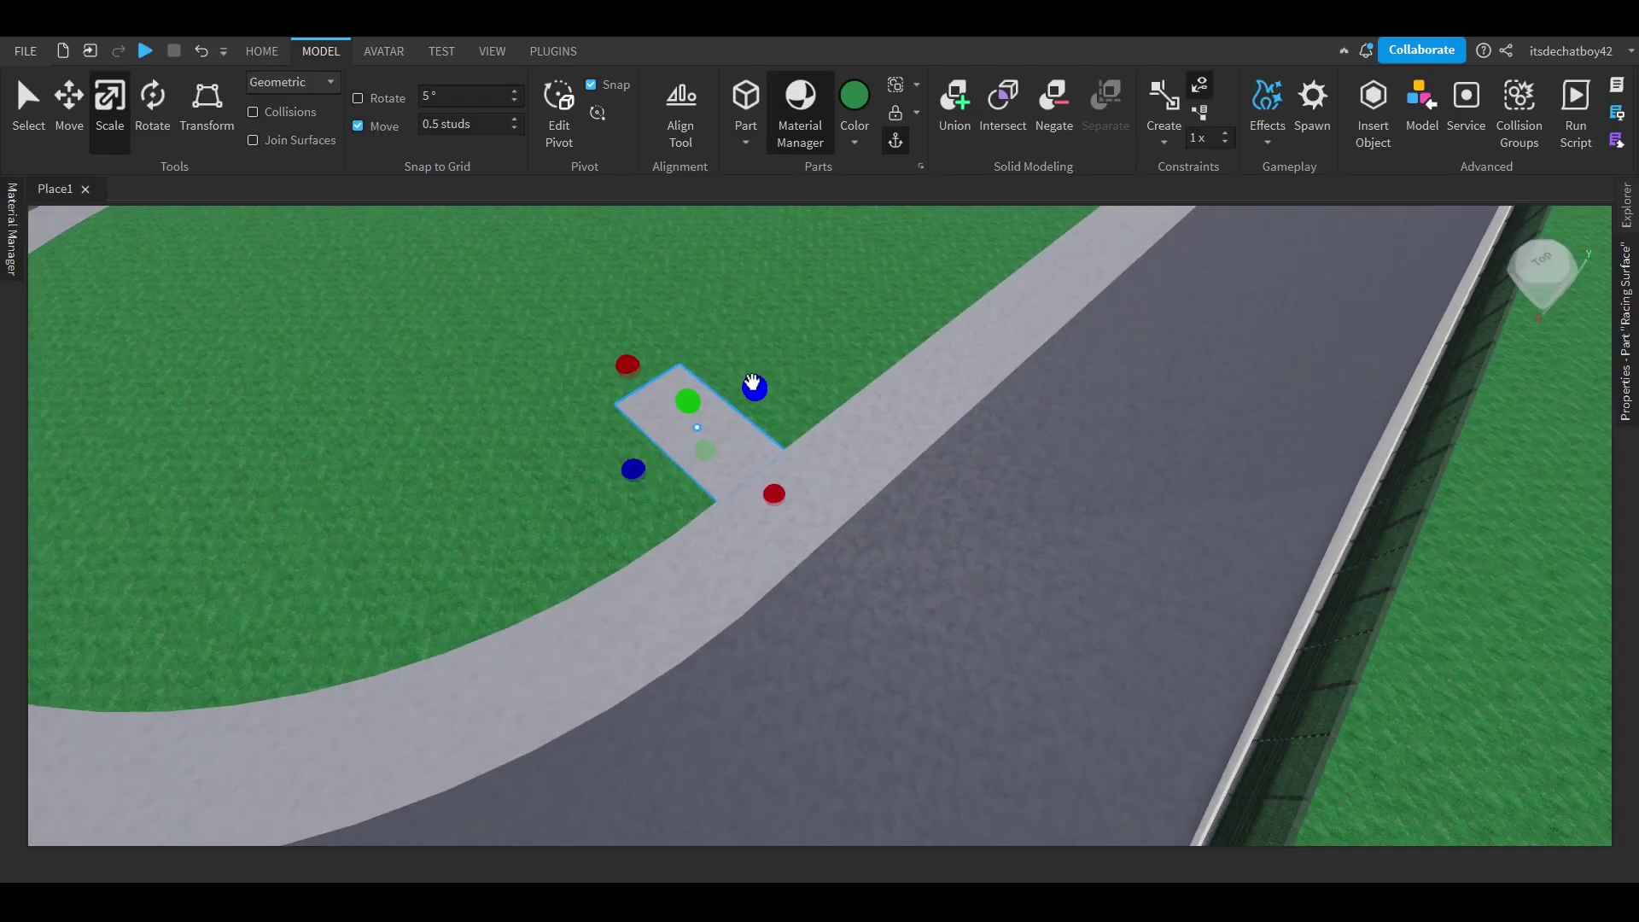
Lengthen the concrete section along the infield edge of the straight so it reaches towards both turns.
left_click_drag(754, 383, 765, 366)
right_click_drag(754, 383, 765, 366)
left_click_drag(765, 367, 920, 327)
right_click_drag(930, 304, 850, 409)
key("w")
scroll(852, 415, "up", 2)
Shorten the strip's end before the turn and set Archimedes to the alternate Z direction with Flip Axis and Swap Sides off.
left_click(553, 51)
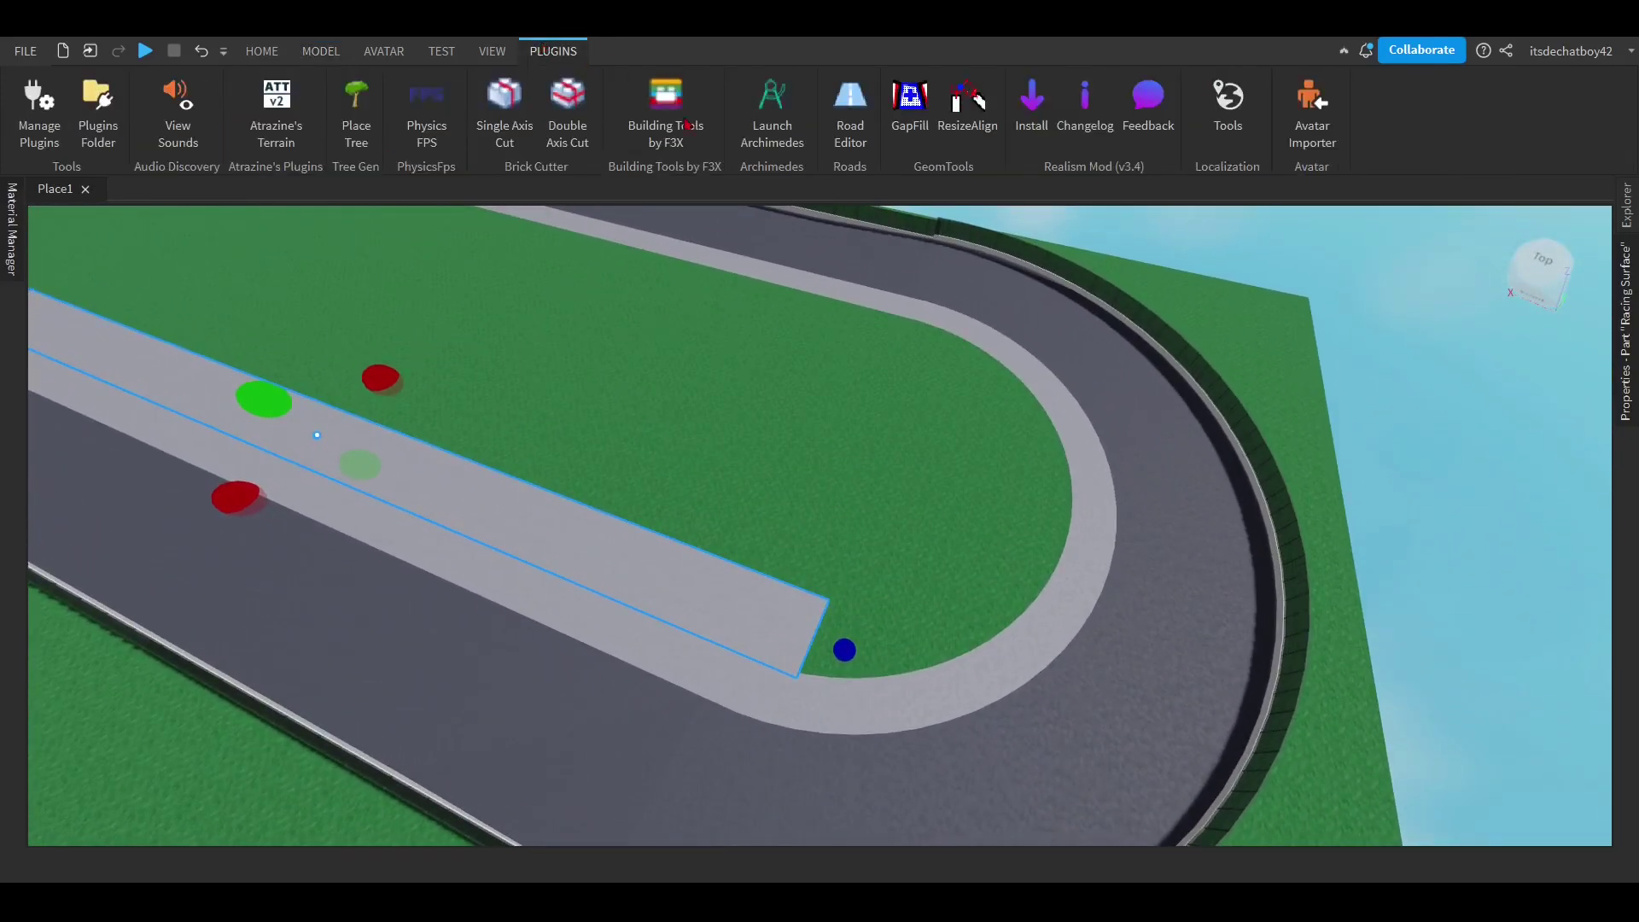
left_click(772, 115)
left_click_drag(872, 652, 126, 569)
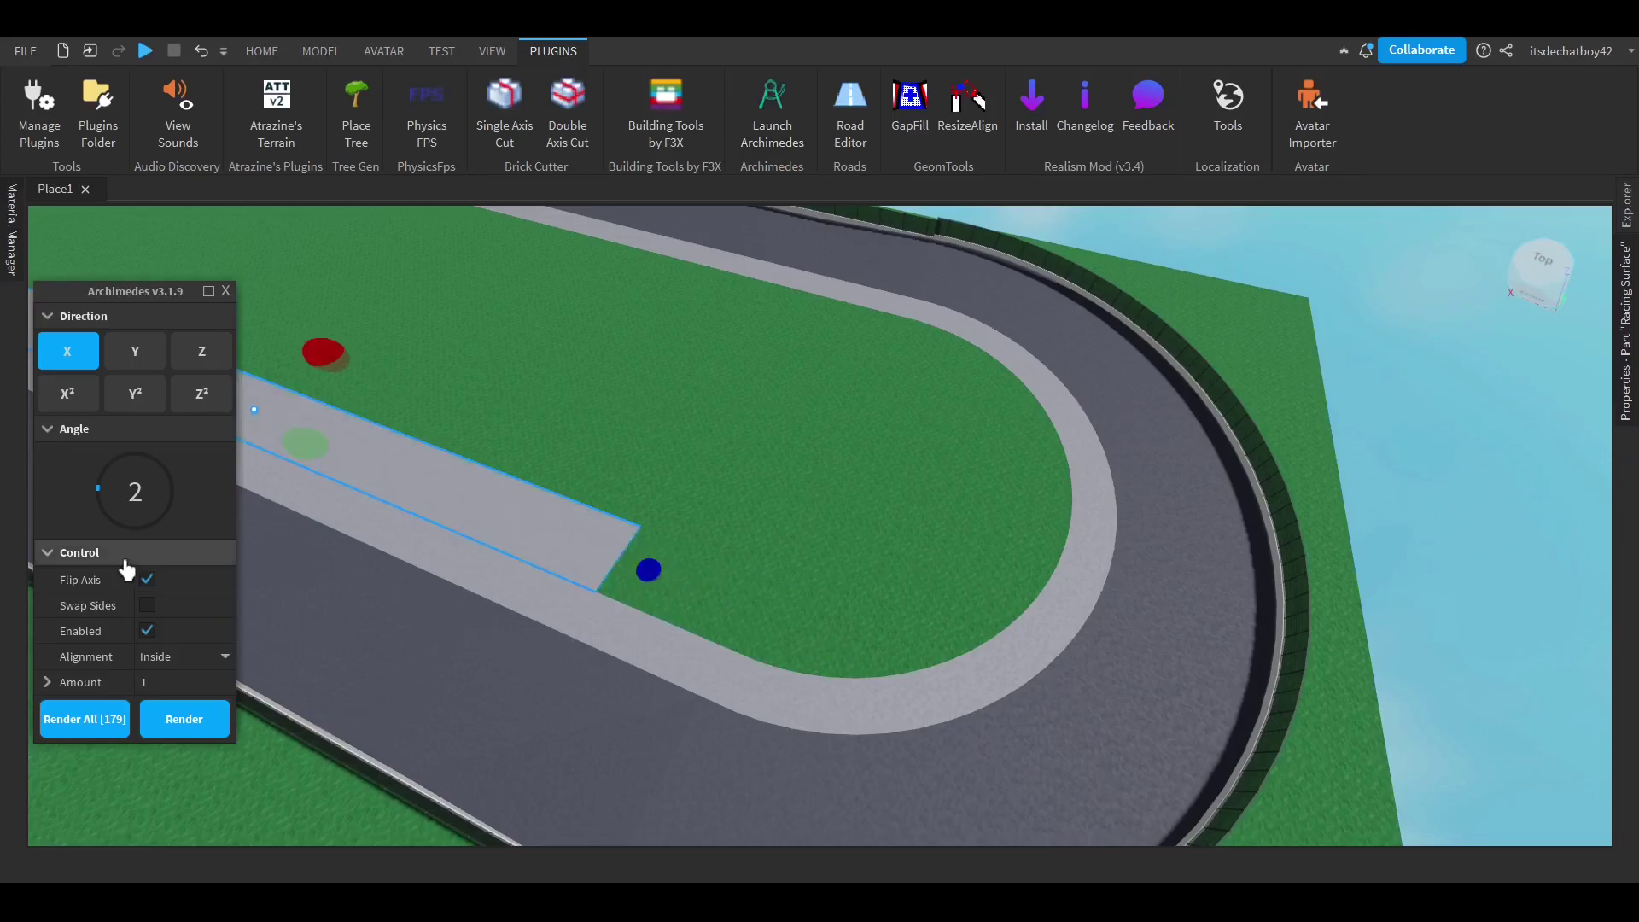
left_click(146, 630)
left_click(199, 395)
left_click(147, 604)
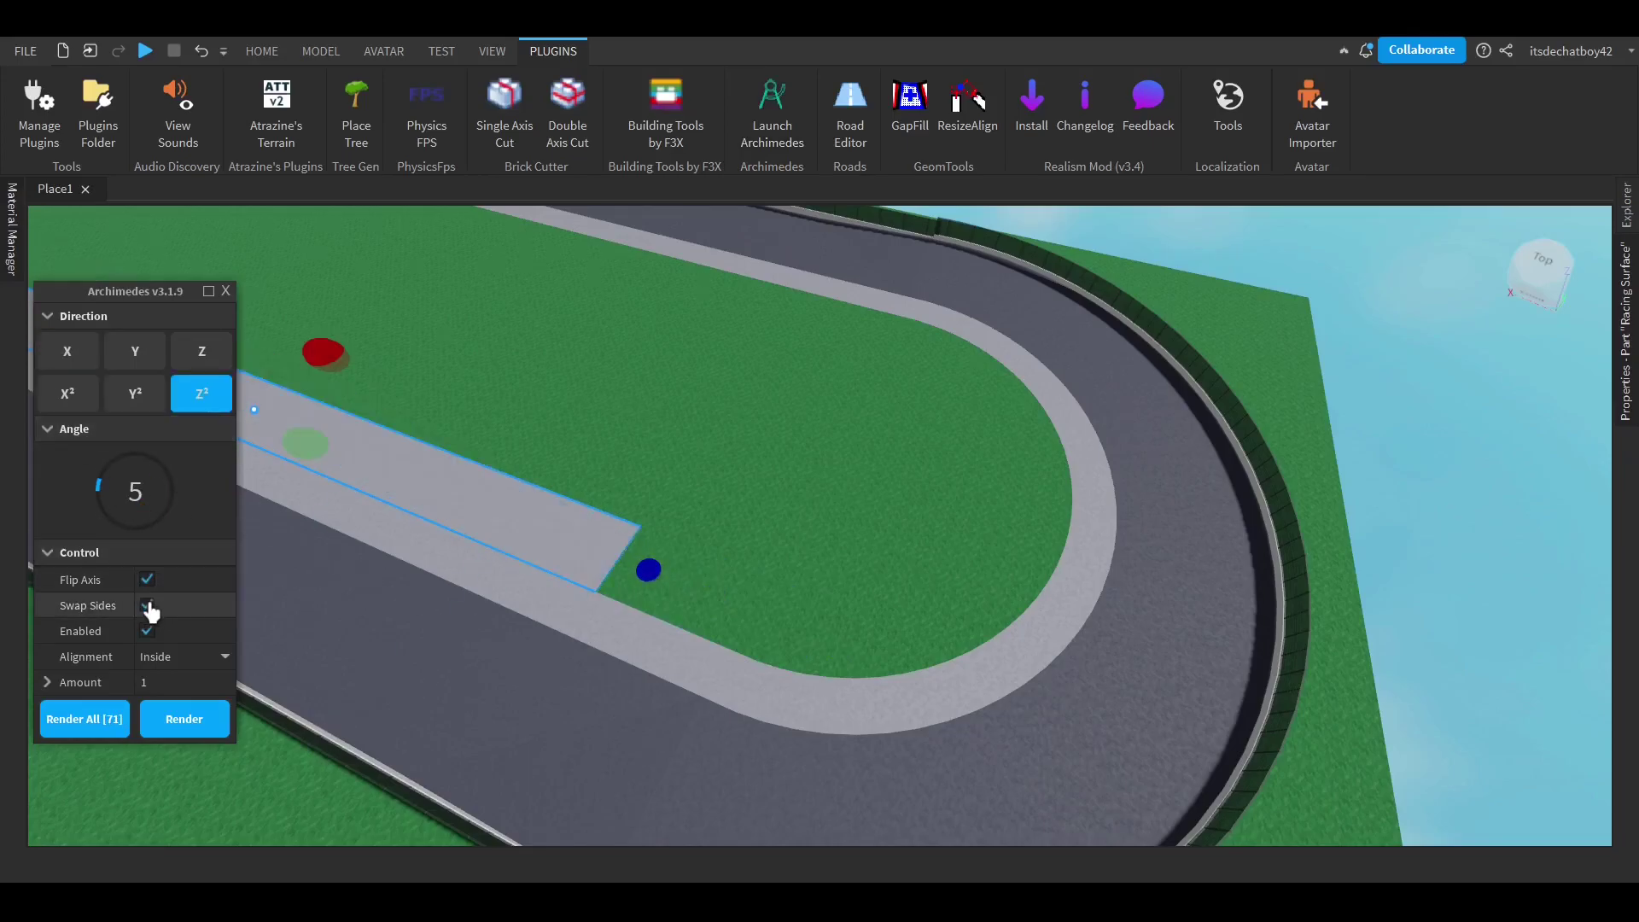
left_click(147, 579)
right_click_drag(597, 575, 592, 567)
key("a")
Set the Archimedes angle to 8 and render shortened strip segments curving around the infield side of the turn.
left_click(145, 495)
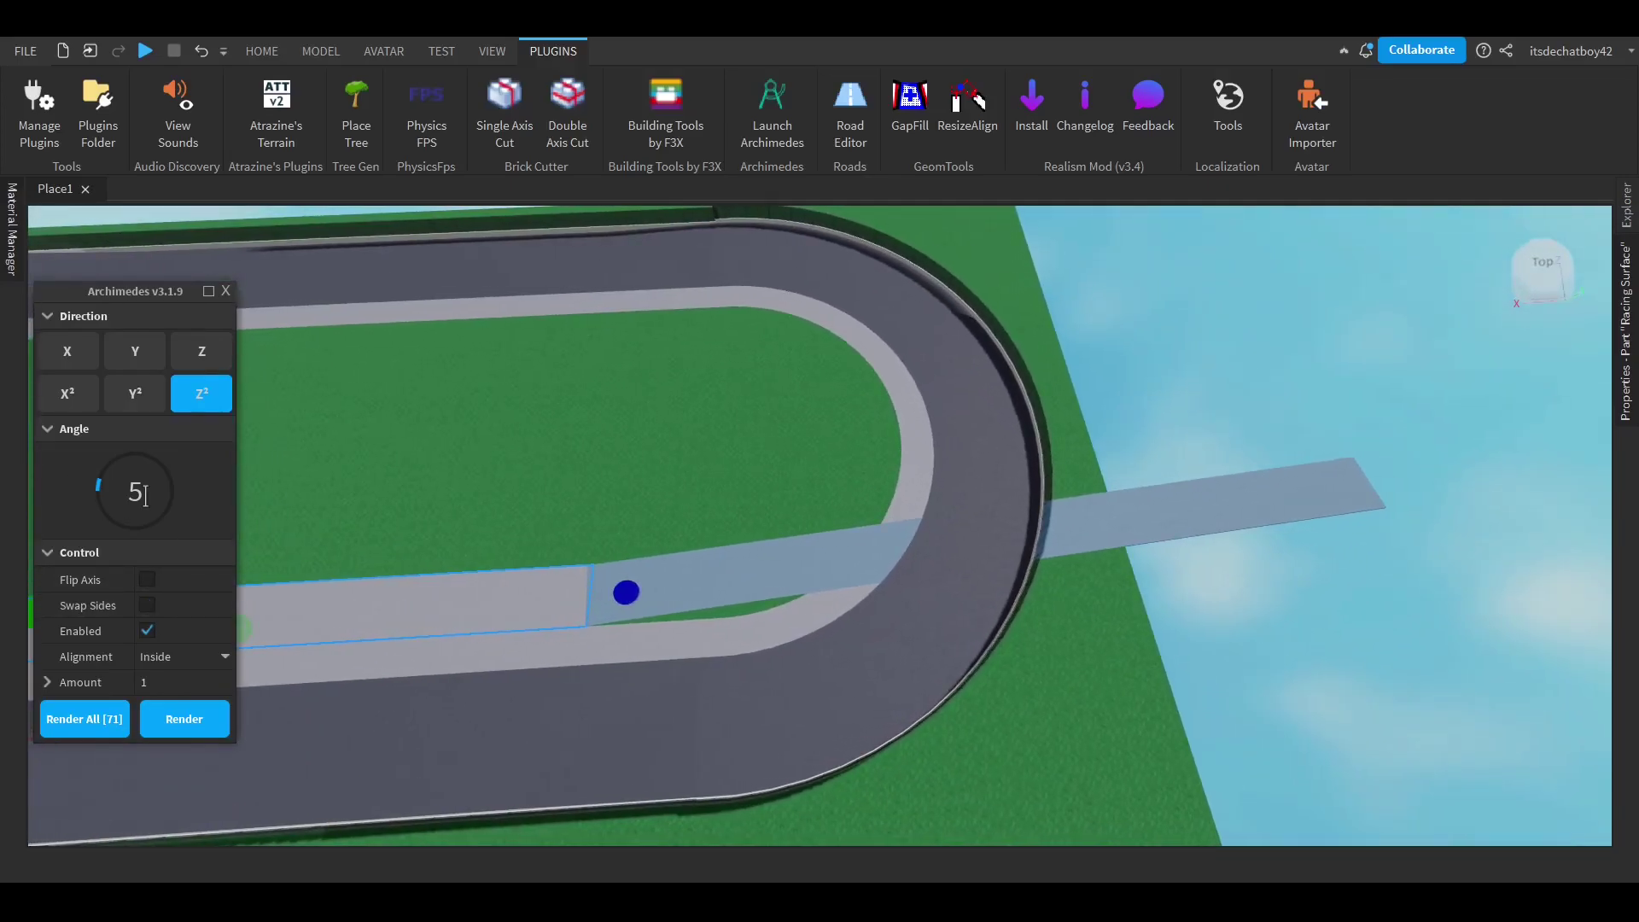
key("BackSpace")
type("8")
left_click_drag(654, 577, 659, 578)
left_click(181, 719)
left_click_drag(1444, 433, 680, 578)
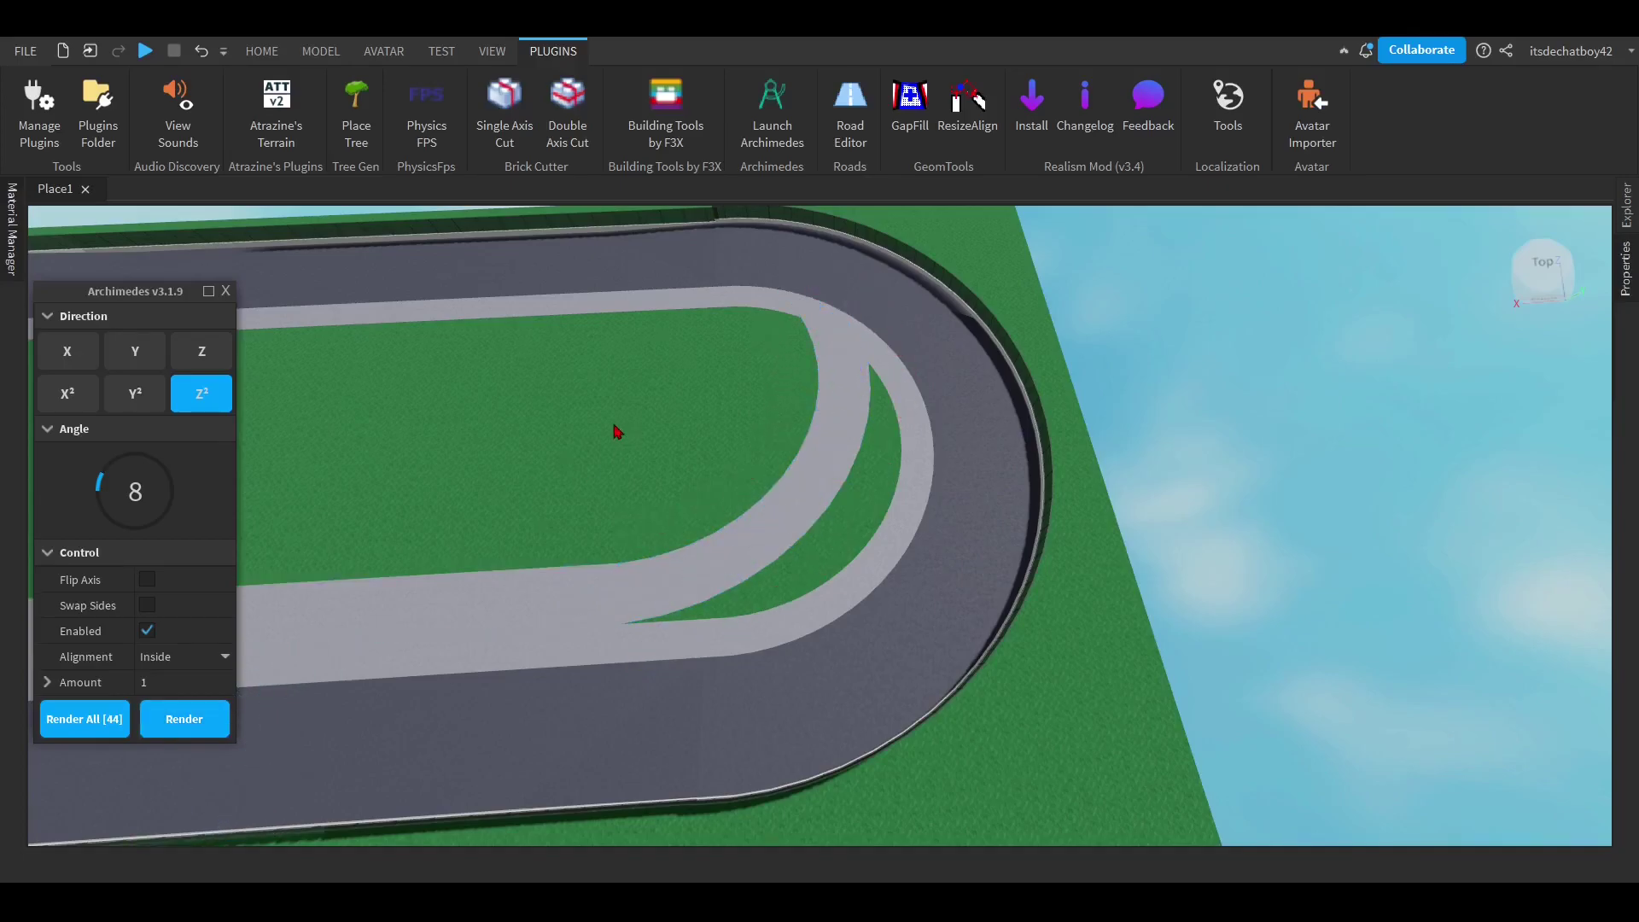
Adjust the strip's far end to meet the opposite turn's apron and turn on Swap Sides in Archimedes.
right_click_drag(617, 433, 461, 427)
right_click_drag(936, 589, 549, 465)
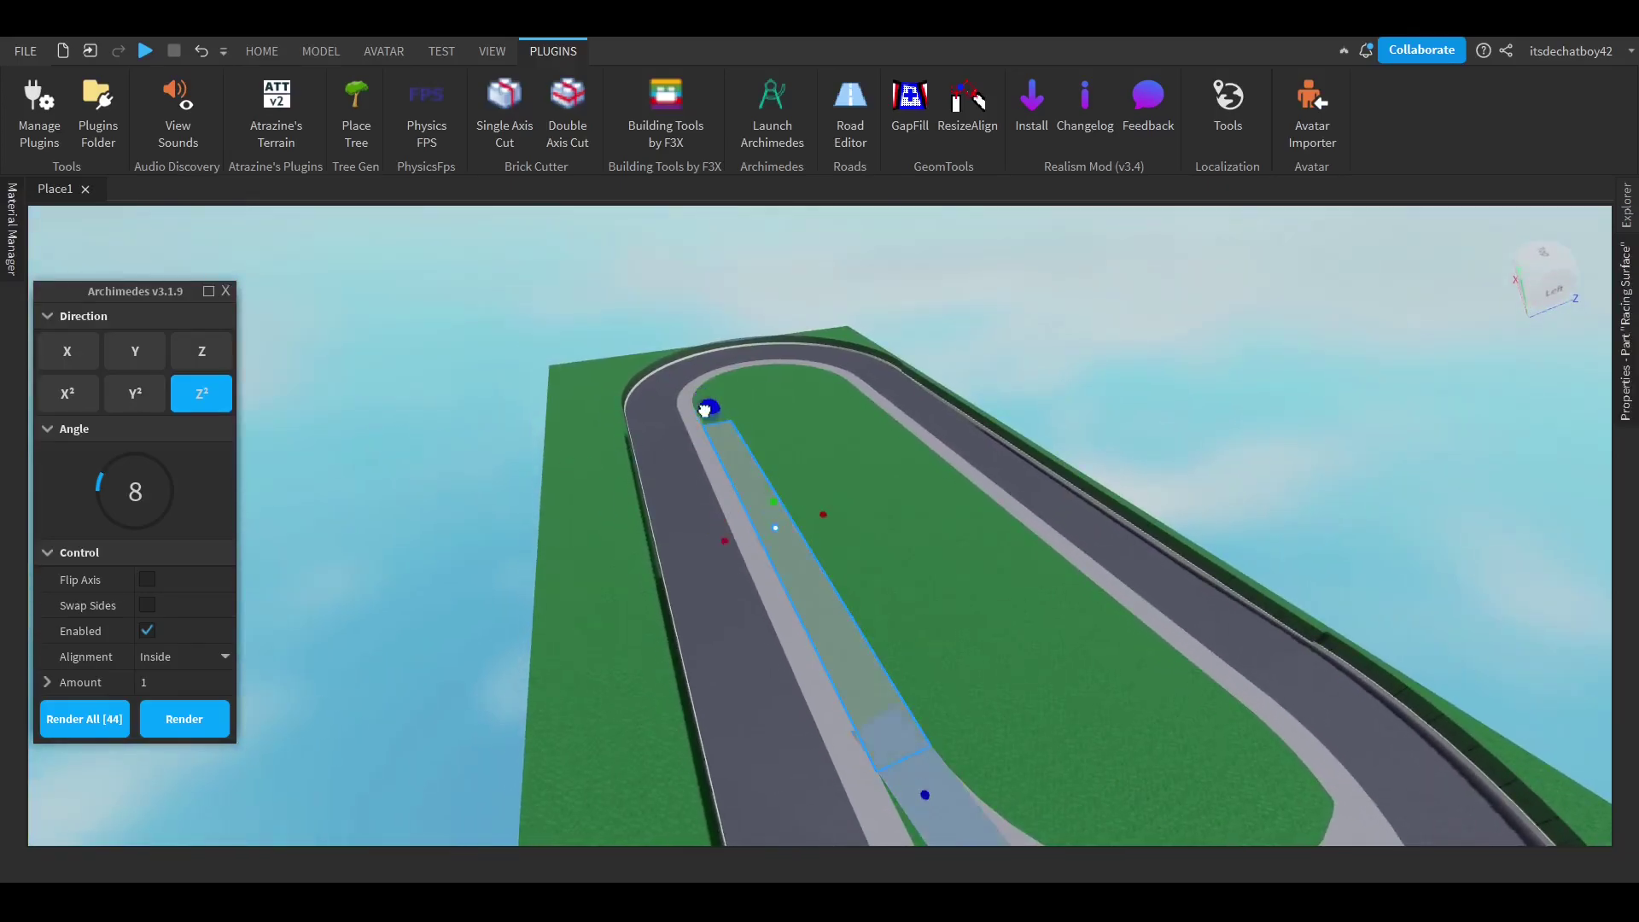
left_click_drag(704, 411, 706, 413)
key("w")
left_click(145, 605)
Shape a concrete section at the end of the straight into a thin upright piece between the new strip and the track.
right_click_drag(856, 432, 811, 416)
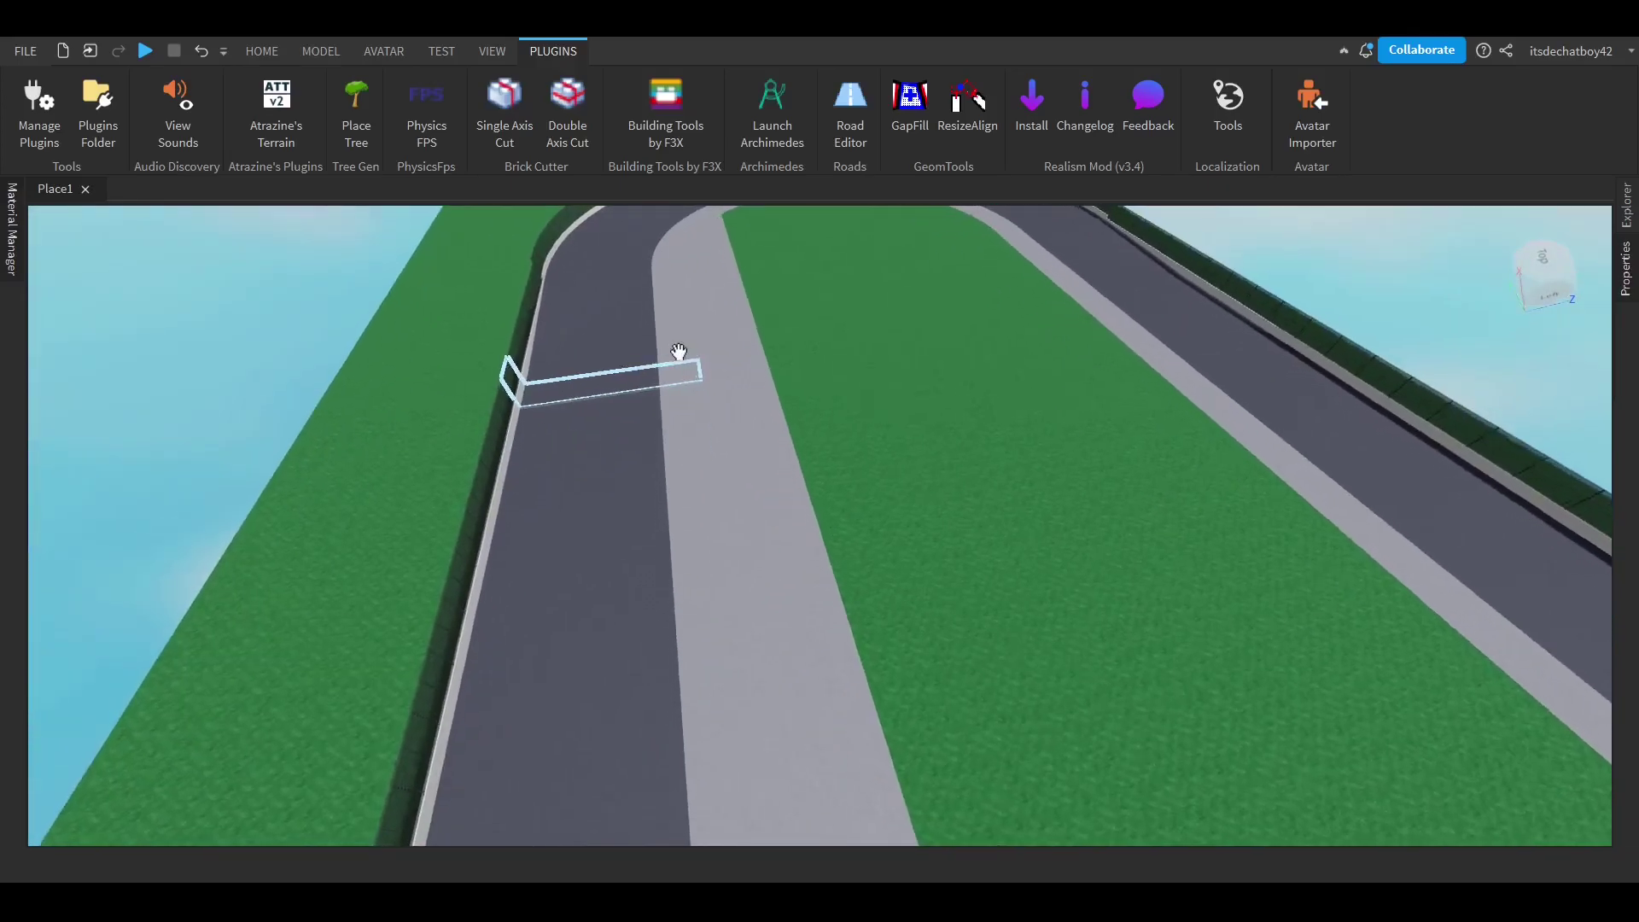
right_click_drag(680, 356, 739, 578)
key("w")
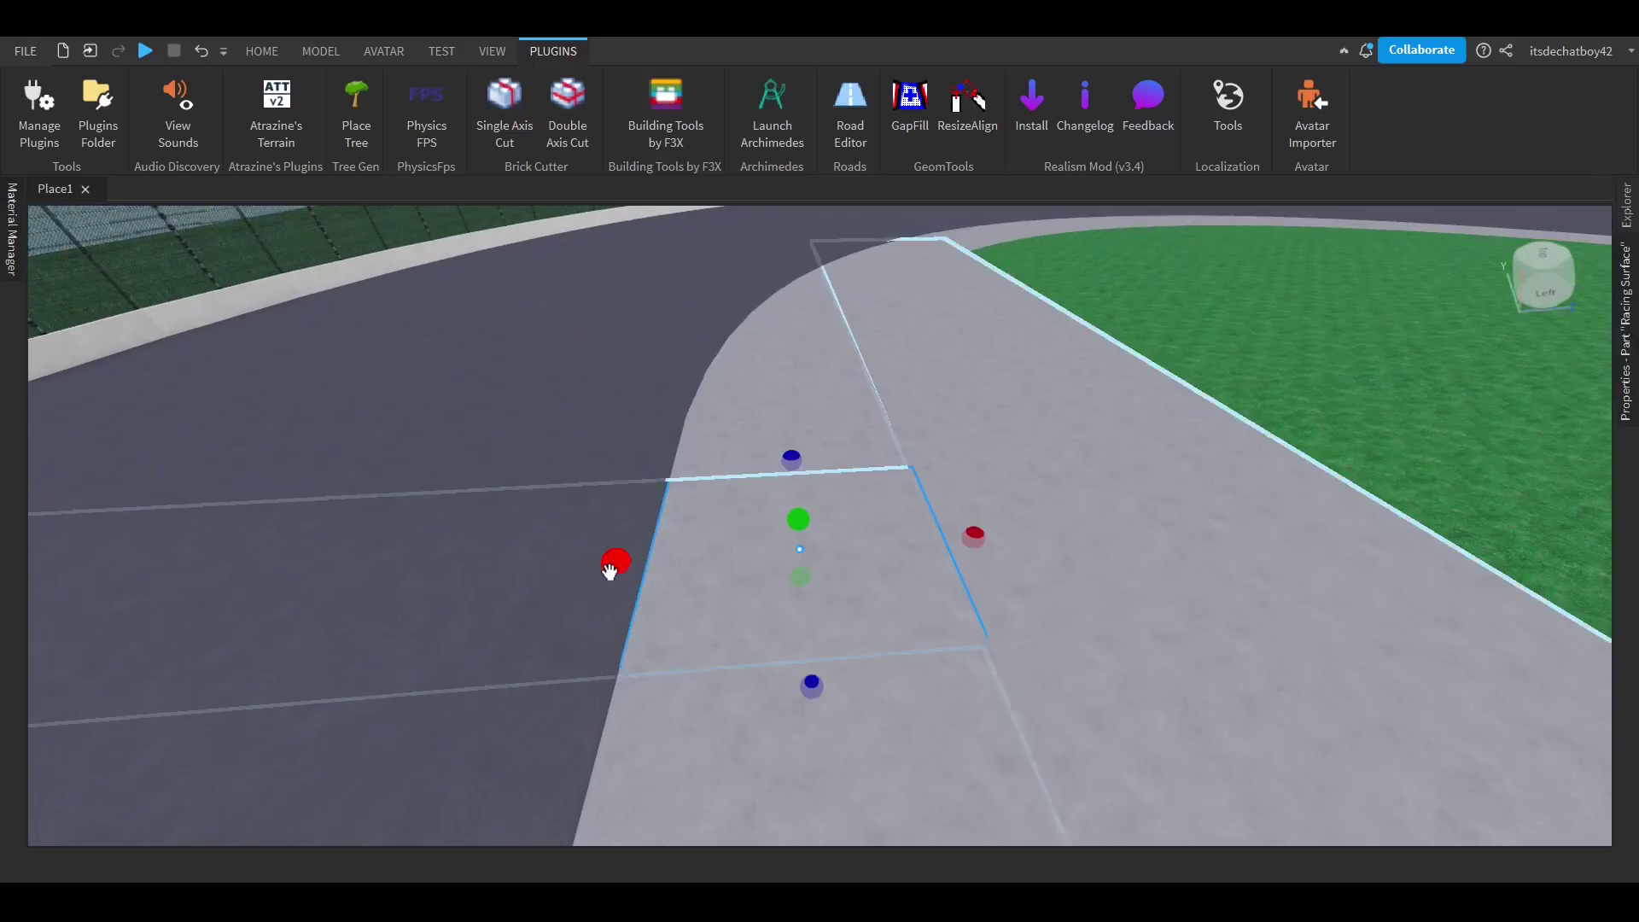
key("f")
right_click_drag(914, 542, 834, 483)
left_click_drag(828, 483, 823, 413)
right_click_drag(823, 414, 732, 421)
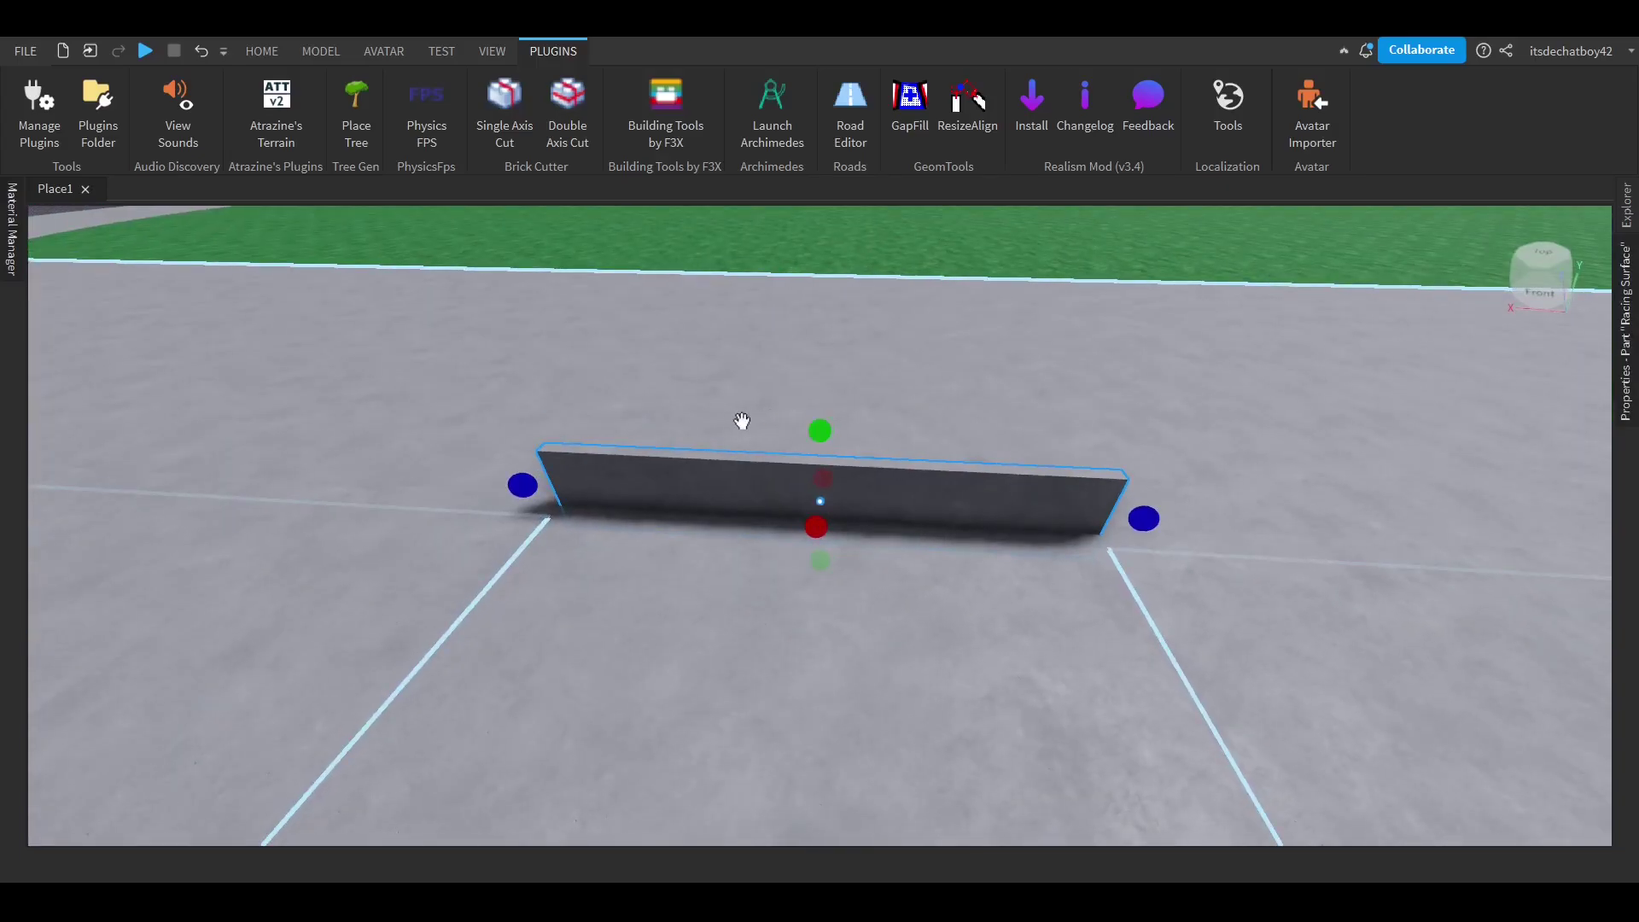
Raise the thin piece's height to form a wall and colour it white.
left_click_drag(822, 433, 827, 374)
scroll(828, 375, "up", 3)
left_click(262, 50)
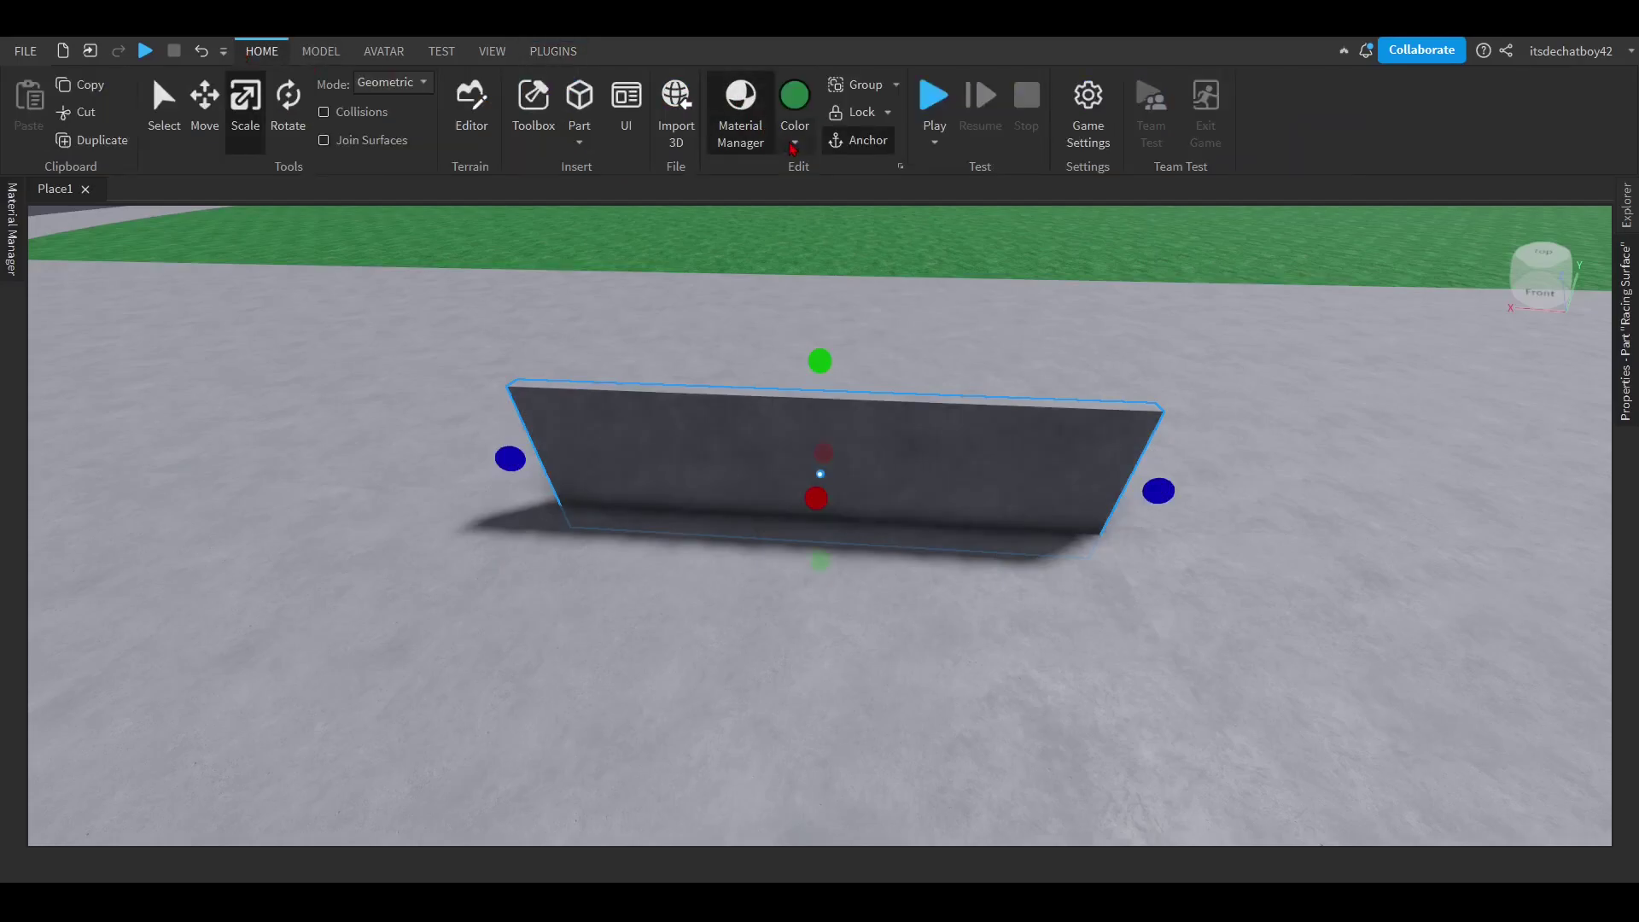
scroll(988, 469, "down", 10)
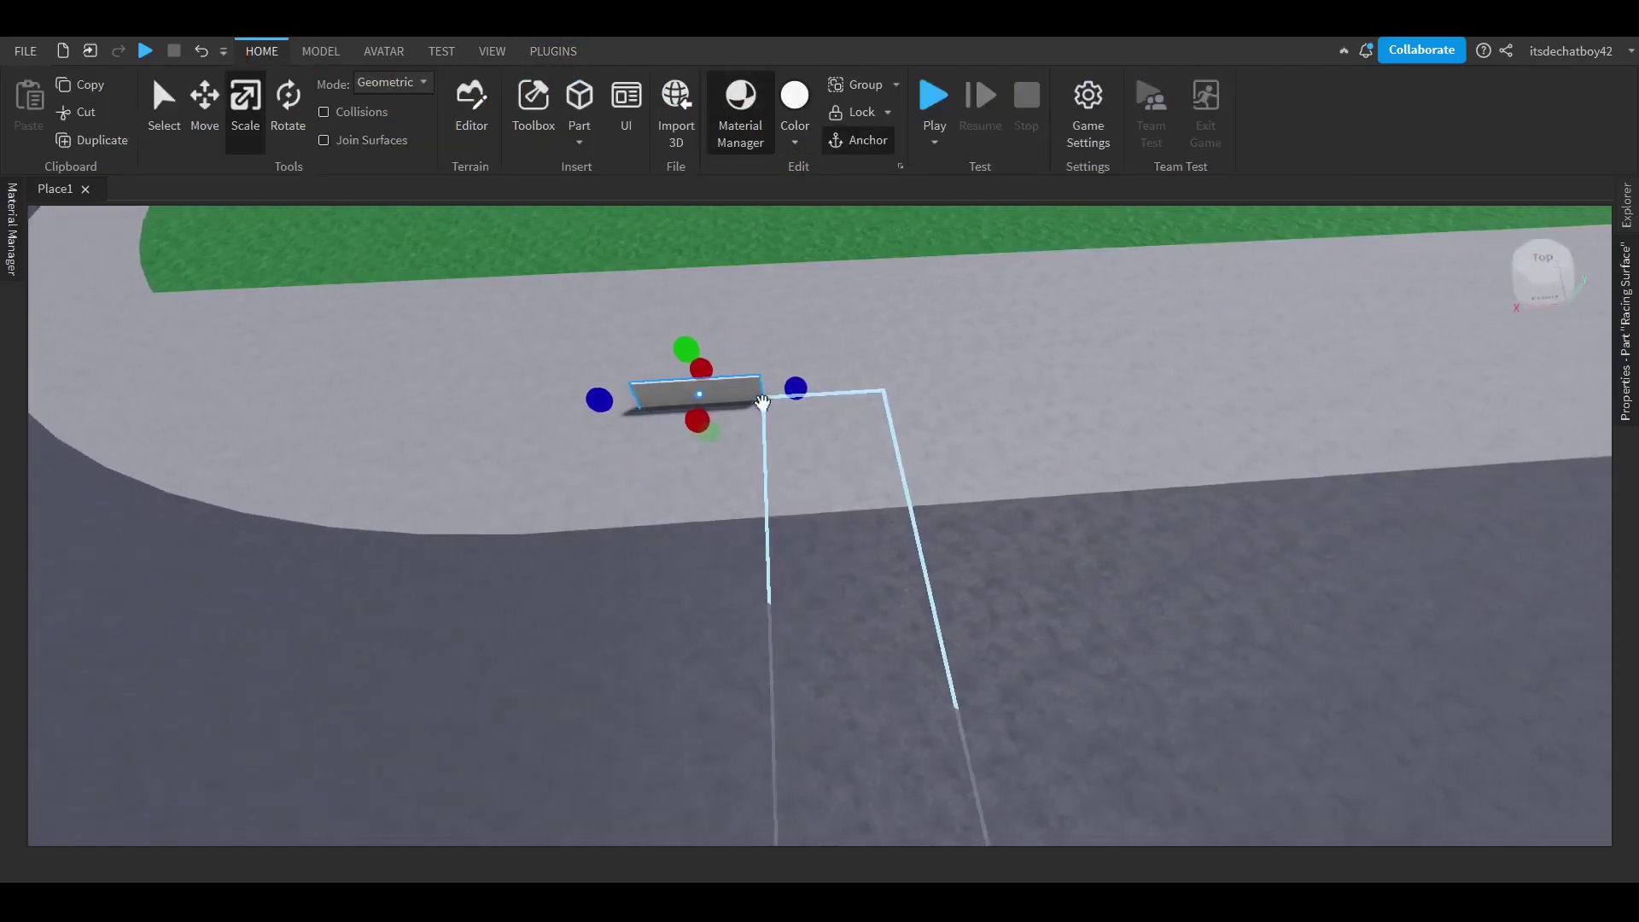
Lengthen the white wall along the straight to divide the inner concrete strip from the track.
right_click_drag(746, 395, 959, 621)
left_click_drag(952, 597, 1295, 284)
right_click_drag(1360, 295, 1364, 268)
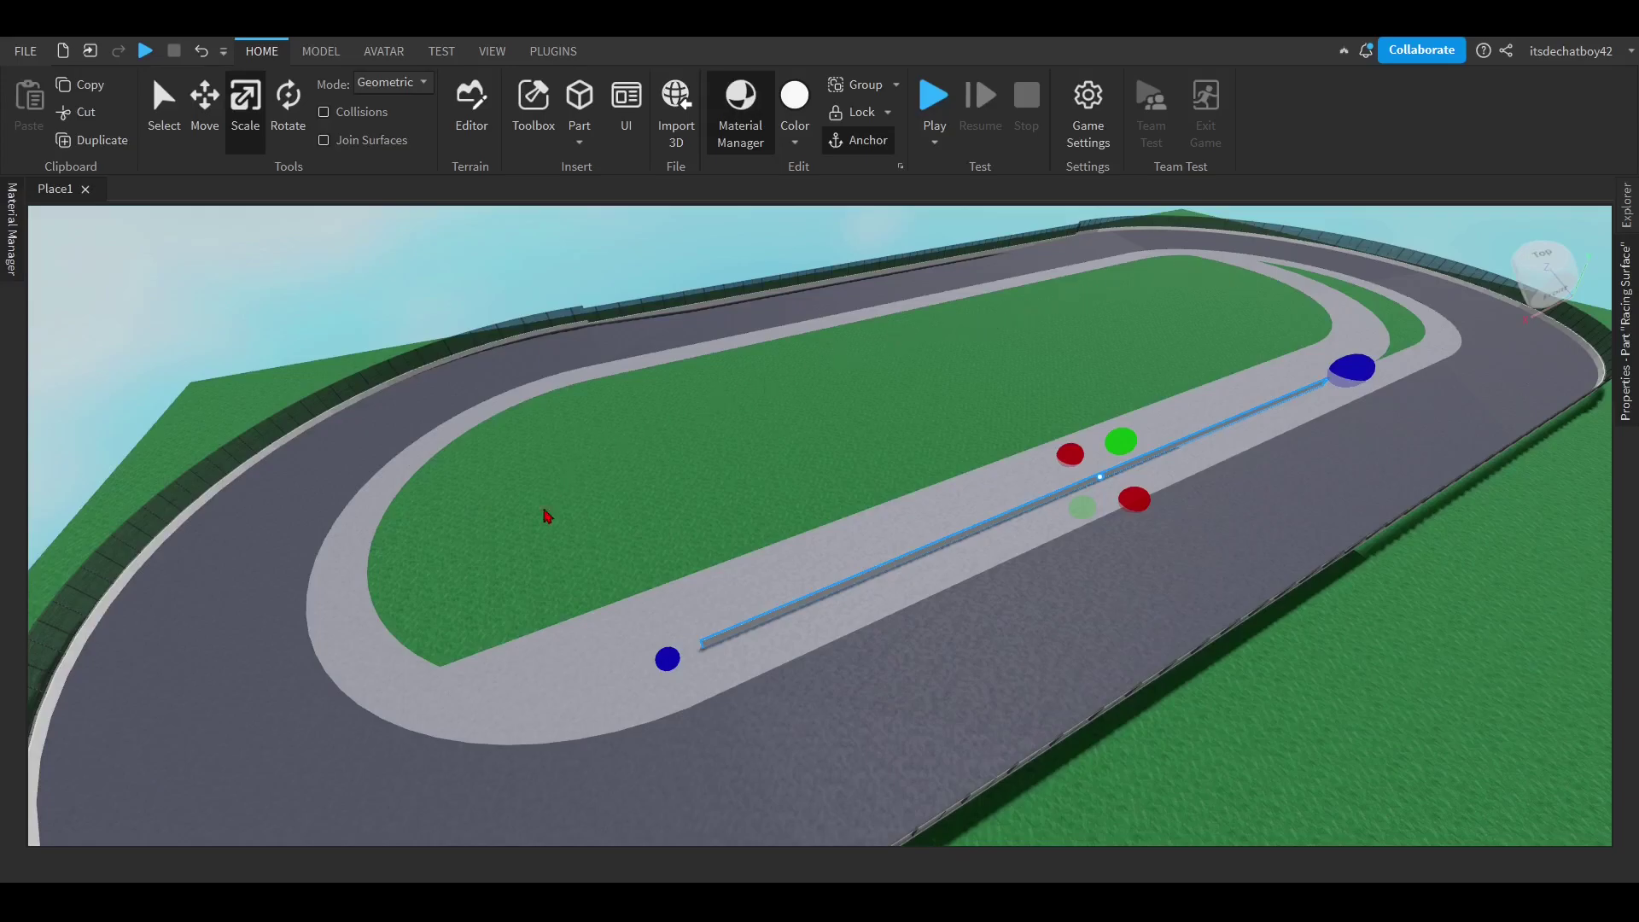
scroll(407, 586, "up", 2)
left_click(407, 586)
Select the light apron sections on the inside of the turn, starting where the turn leaves the straight.
right_click_drag(406, 586, 501, 519)
scroll(628, 453, "up", 4)
right_click_drag(644, 450, 647, 459)
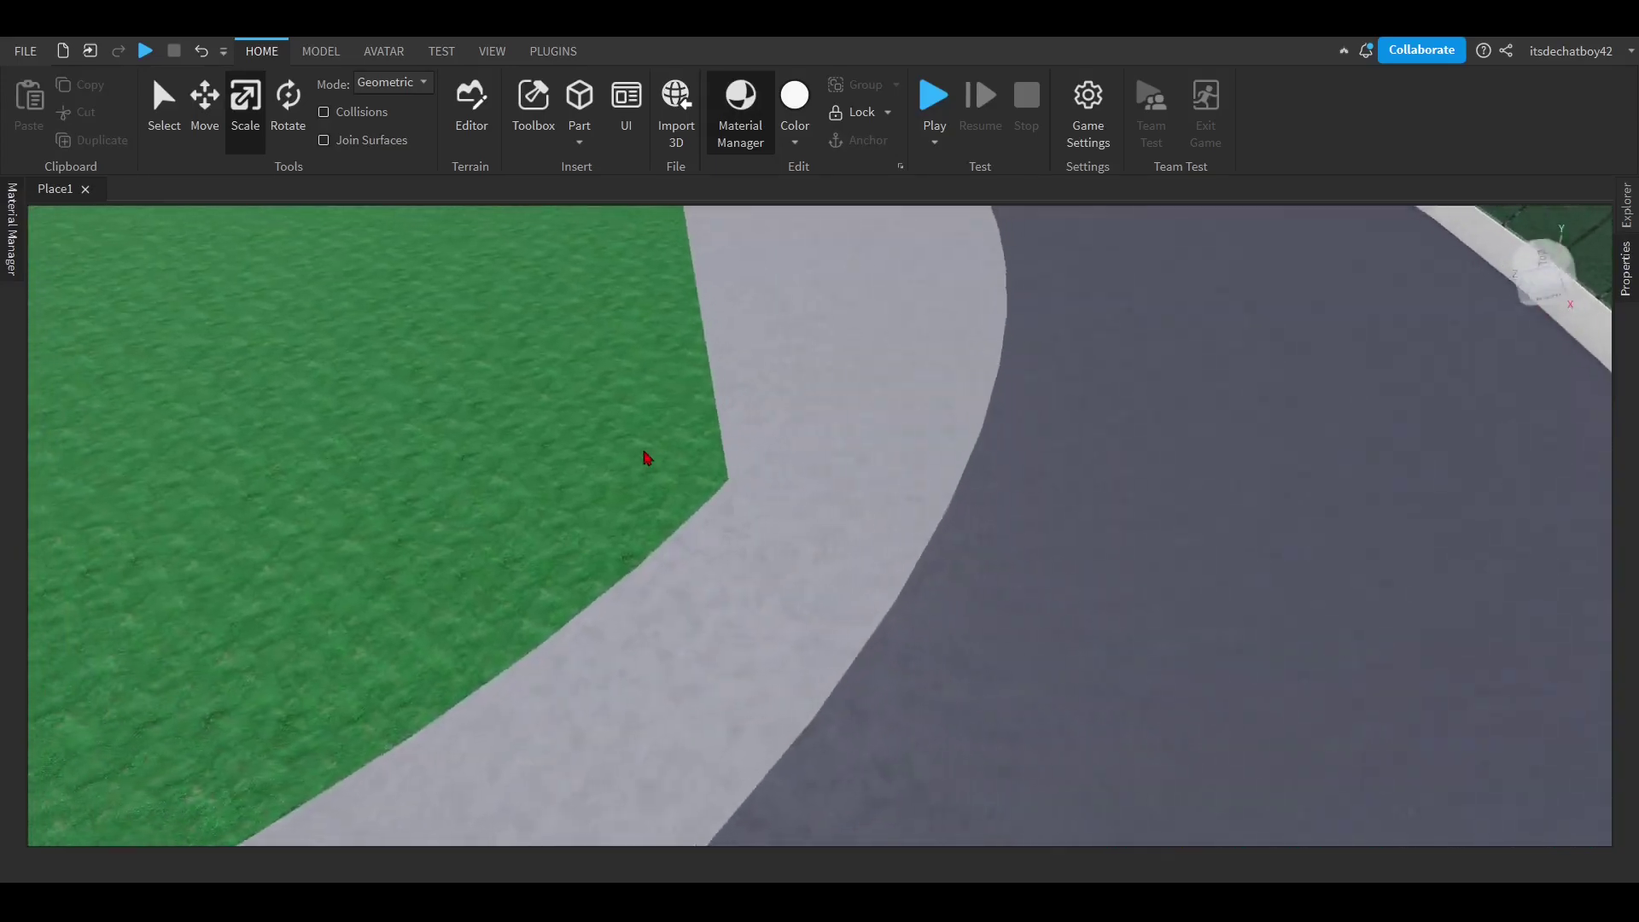
scroll(647, 458, "down", 10)
key("ctrl+1")
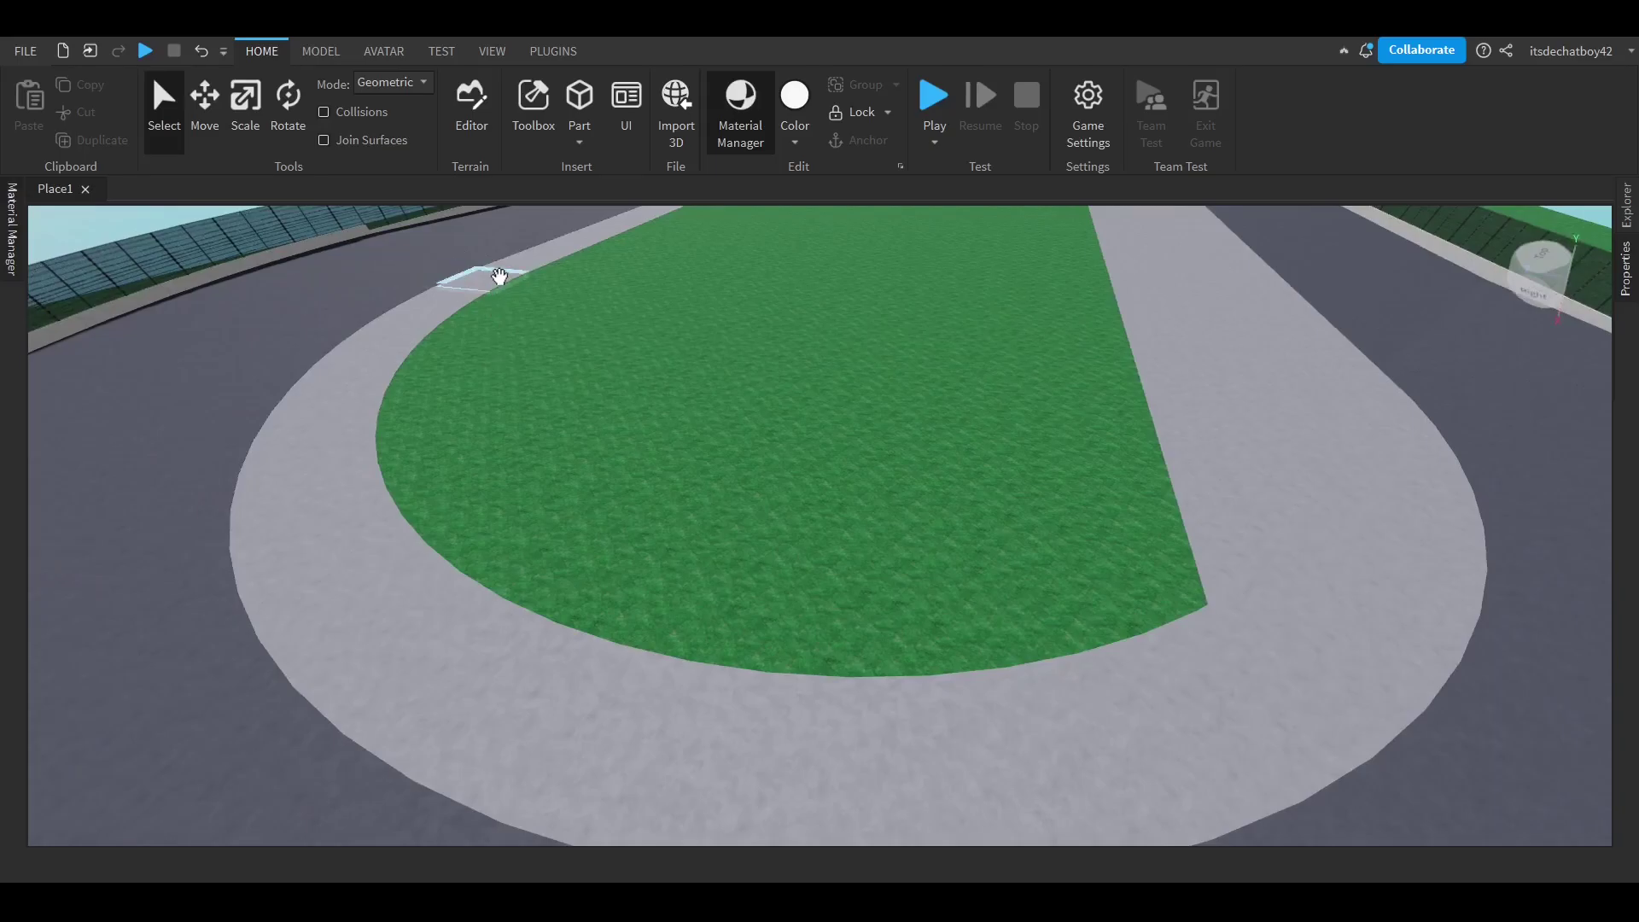
left_click(499, 275)
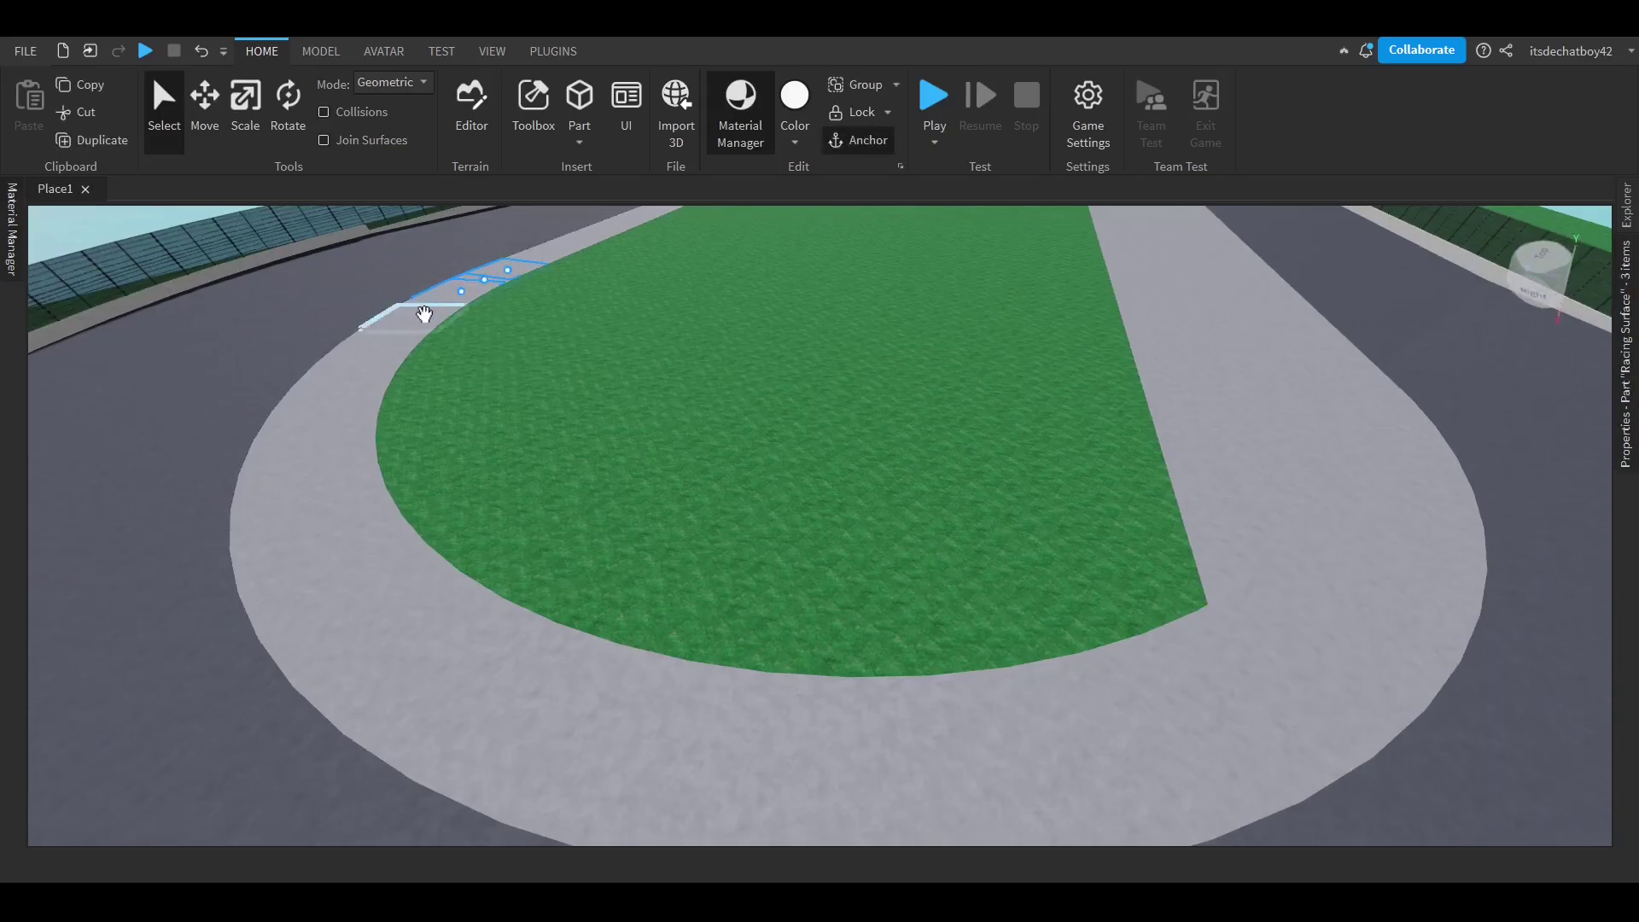
right_click_drag(425, 314, 586, 517)
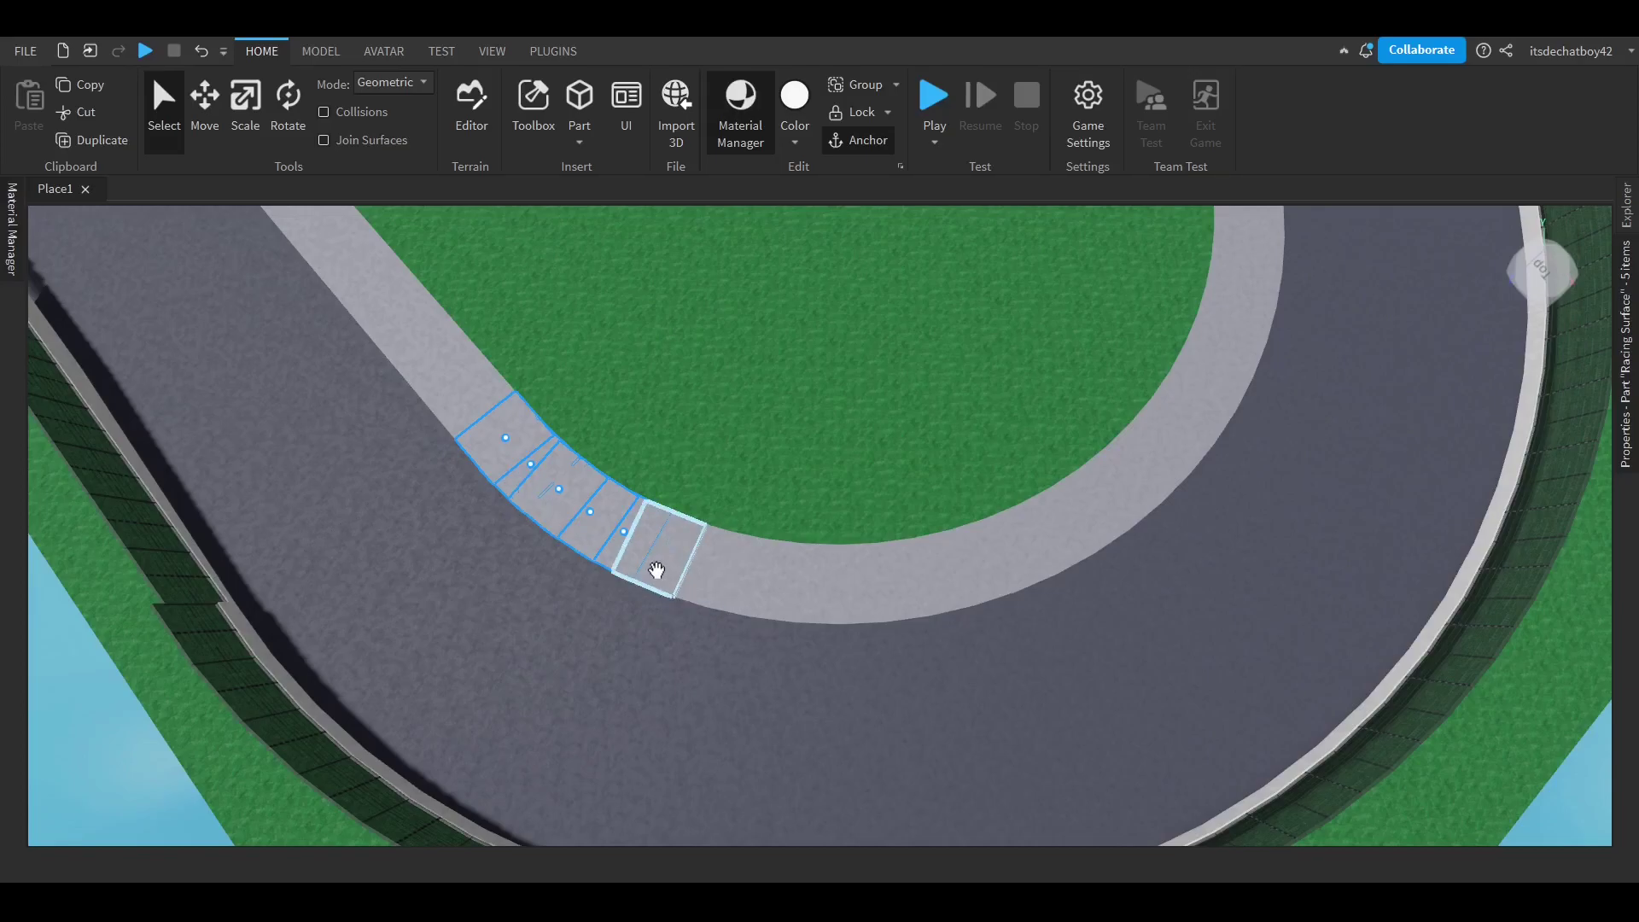
left_click(950, 581, "shift")
left_click(958, 560, "shift")
left_click(888, 580, "shift")
right_click_drag(959, 560, 1052, 681)
left_click(907, 600, "shift")
left_click(1017, 515, "shift")
Add the remaining inner apron sections around the turn to the selection.
right_click_drag(1016, 515, 470, 557)
left_click(968, 586, "shift")
left_click(1024, 563, "shift")
left_click(1078, 539, "shift")
left_click(1125, 515, "shift")
left_click(1167, 486, "shift")
right_click_drag(1167, 487, 603, 781)
left_click(614, 779, "shift")
left_click(670, 753, "shift")
left_click(949, 482, "ctrl")
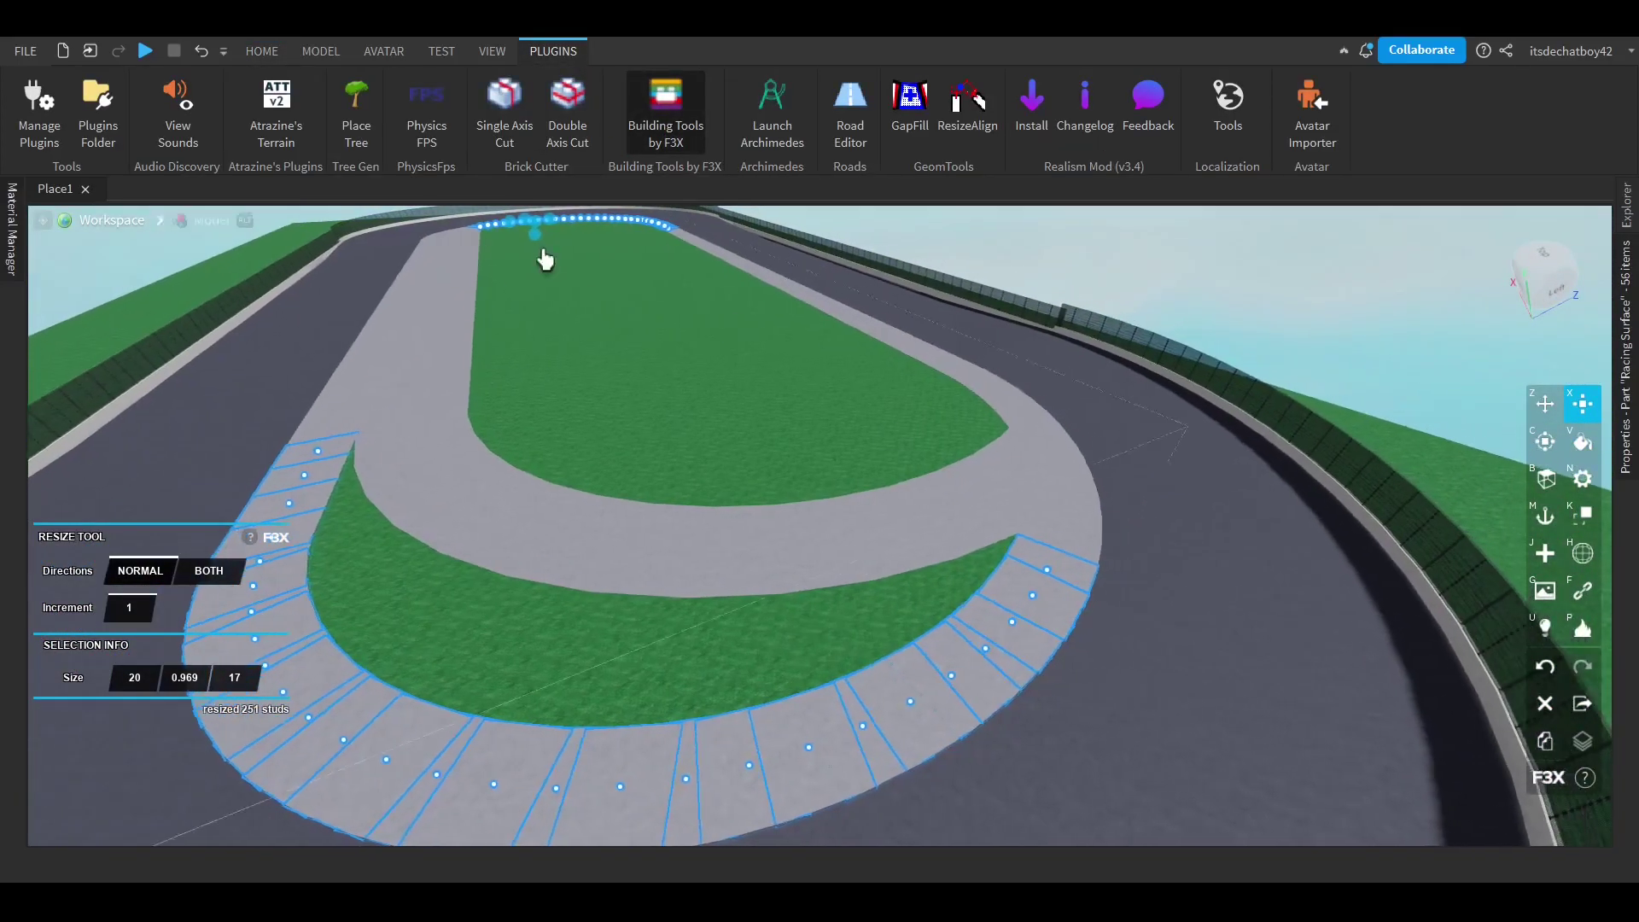
Clone the selected apron sections of both turns and narrow the copies to 1 stud along the infield edge.
key("s")
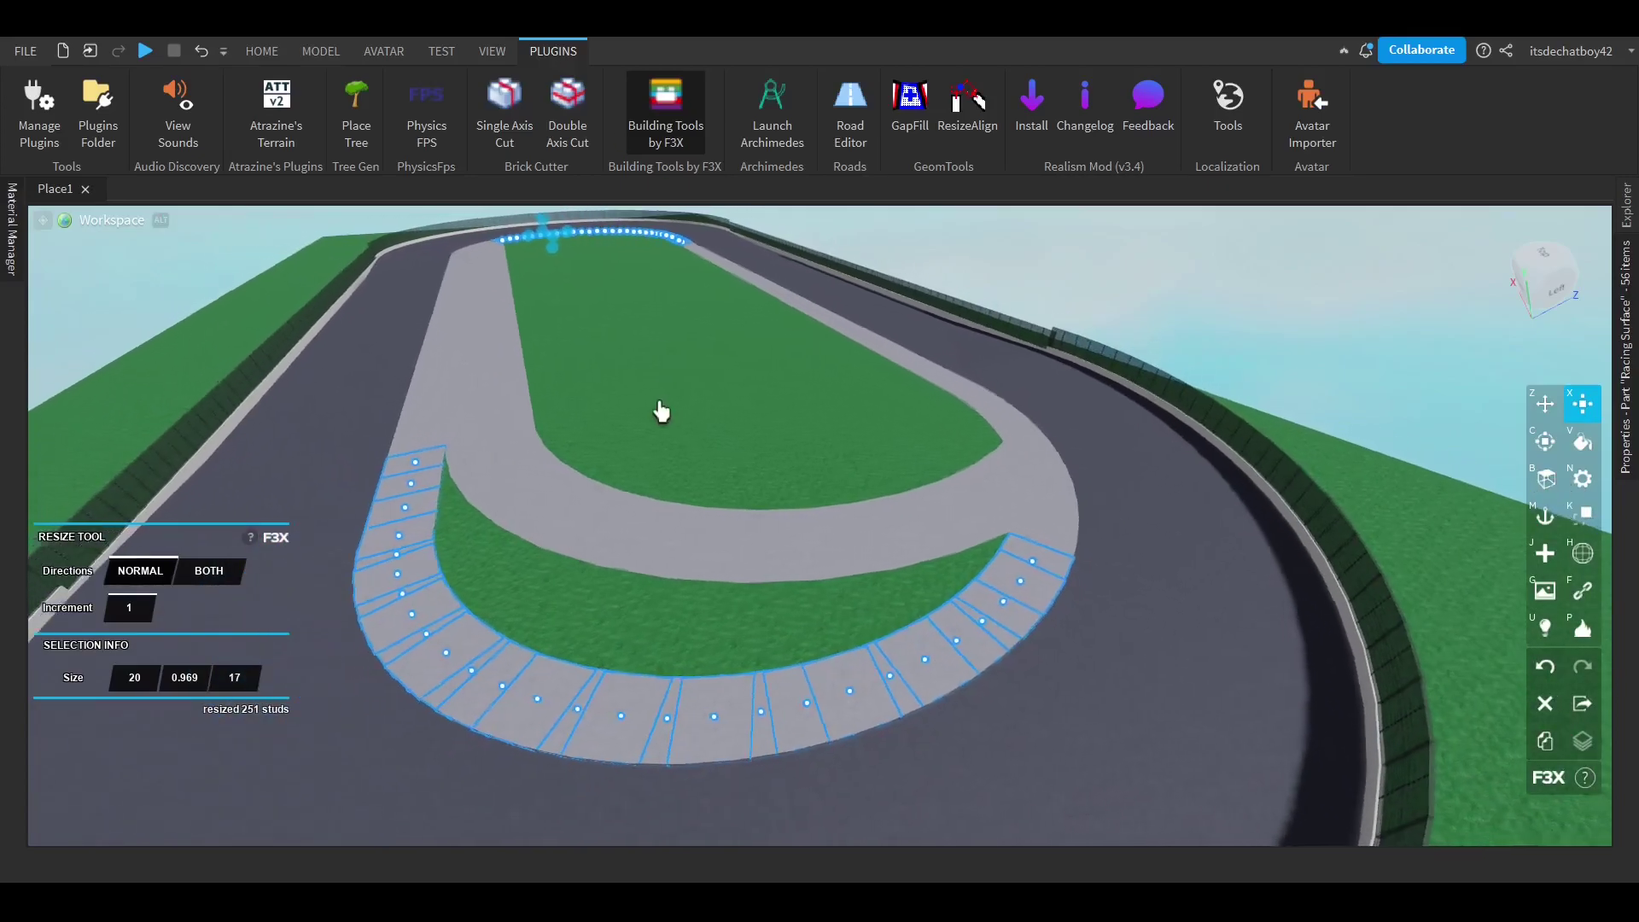
right_click_drag(663, 413, 645, 375)
key("d")
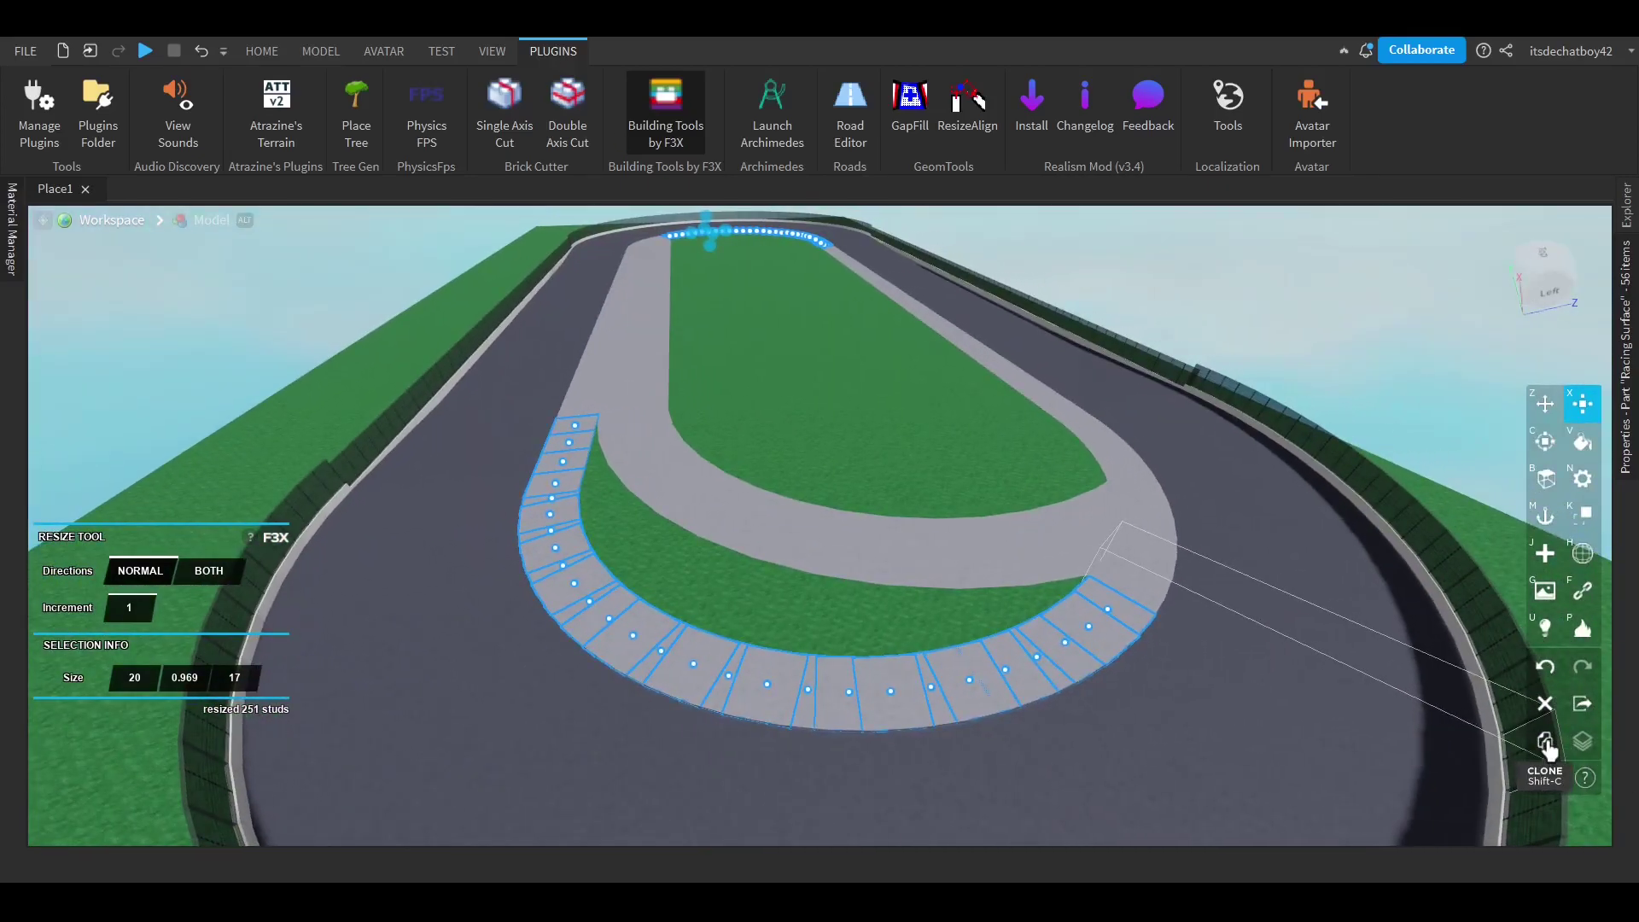
key("w")
right_click_drag(858, 254, 858, 257)
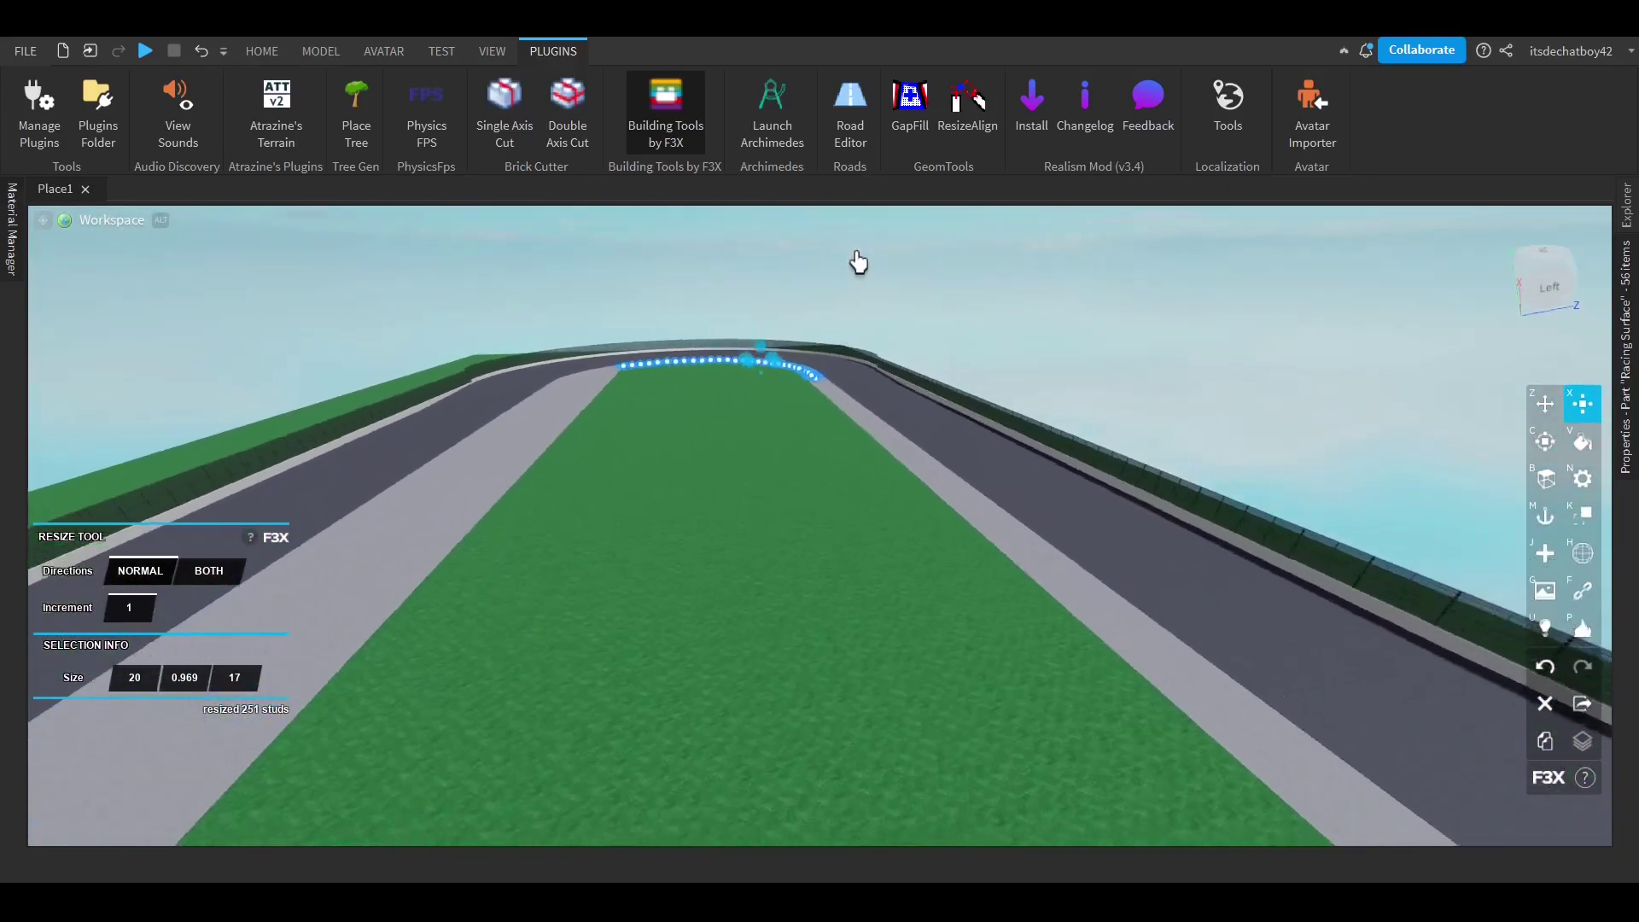
key("d")
key("w")
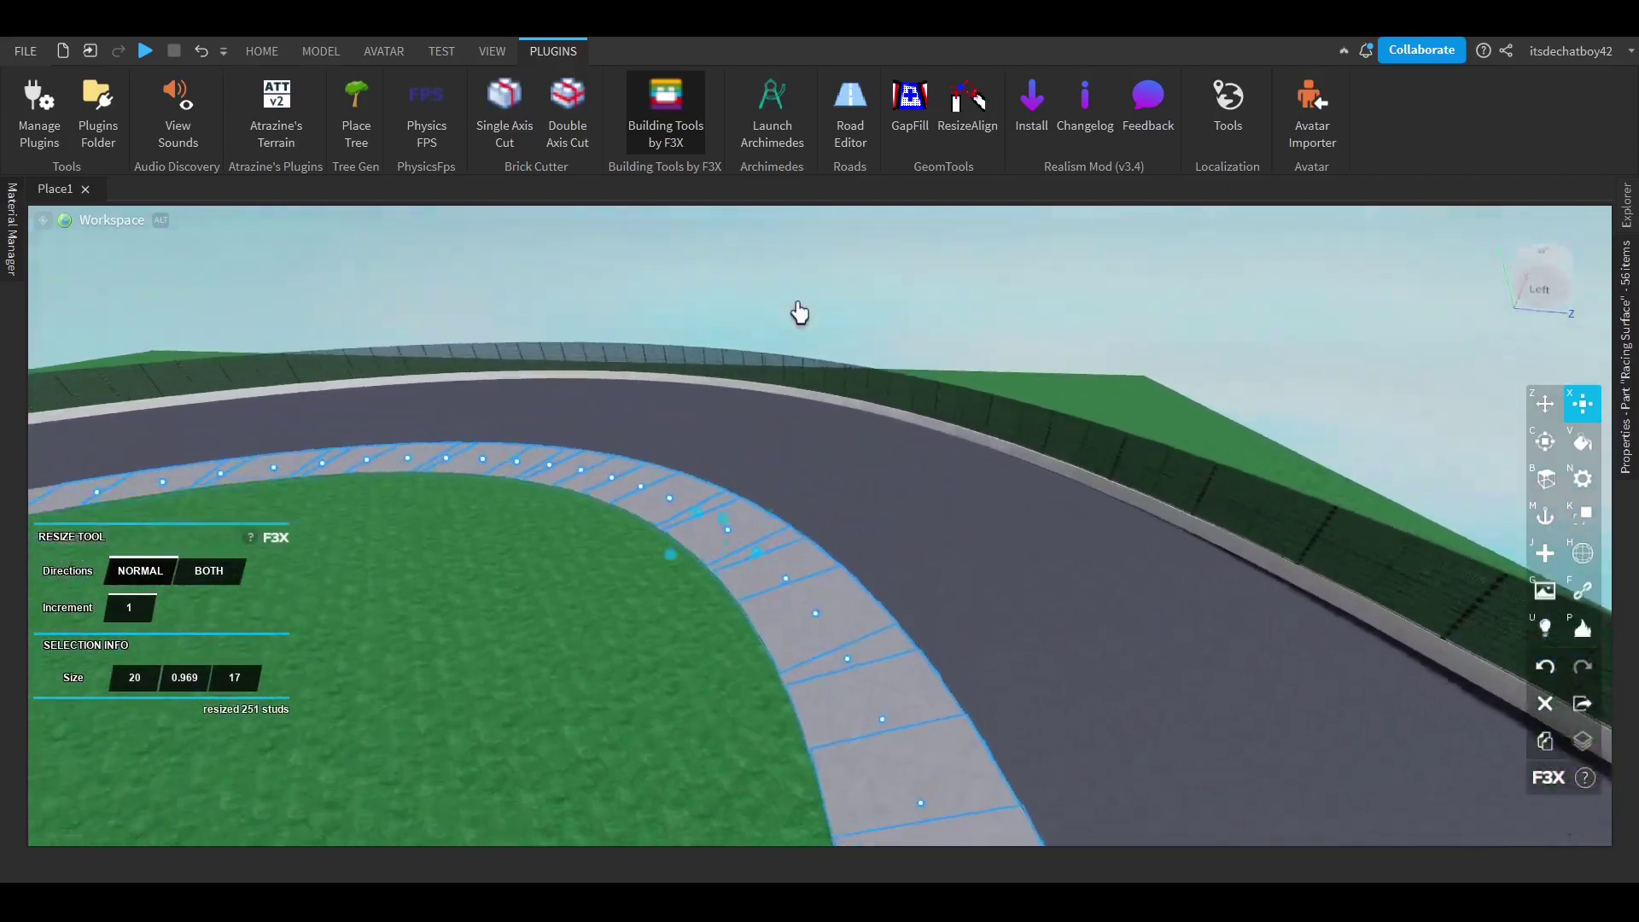
right_click_drag(800, 308, 801, 309)
key("w")
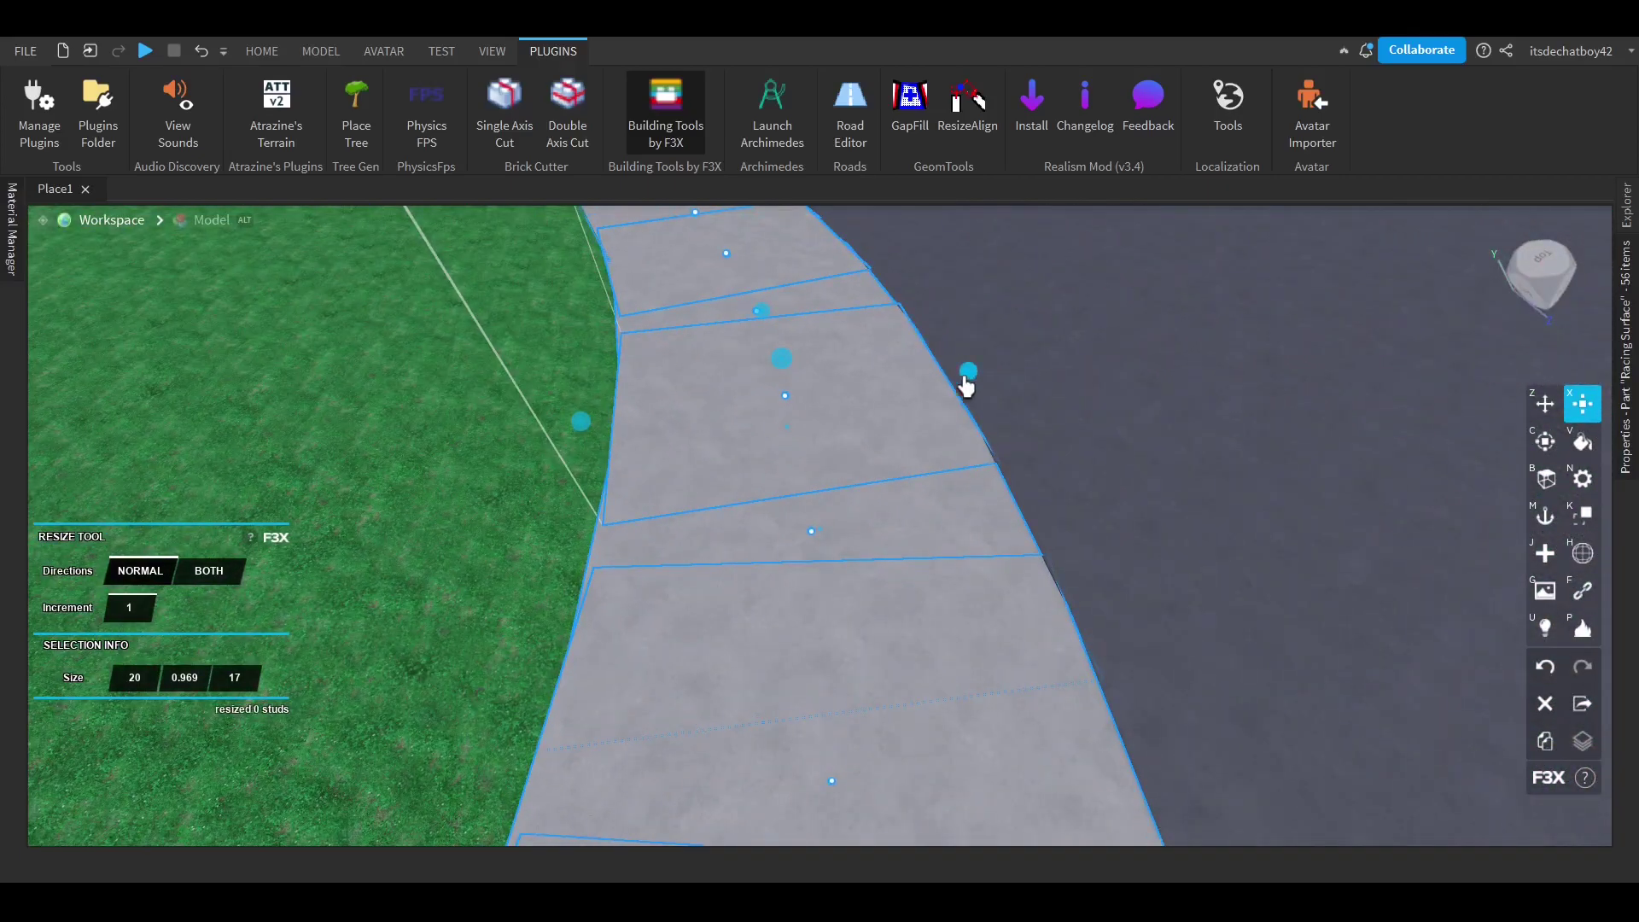
right_click_drag(650, 403, 645, 402)
key("w")
Raise the 1-stud-wide copies into a low wall along the infield edge of the turns.
left_click(262, 51)
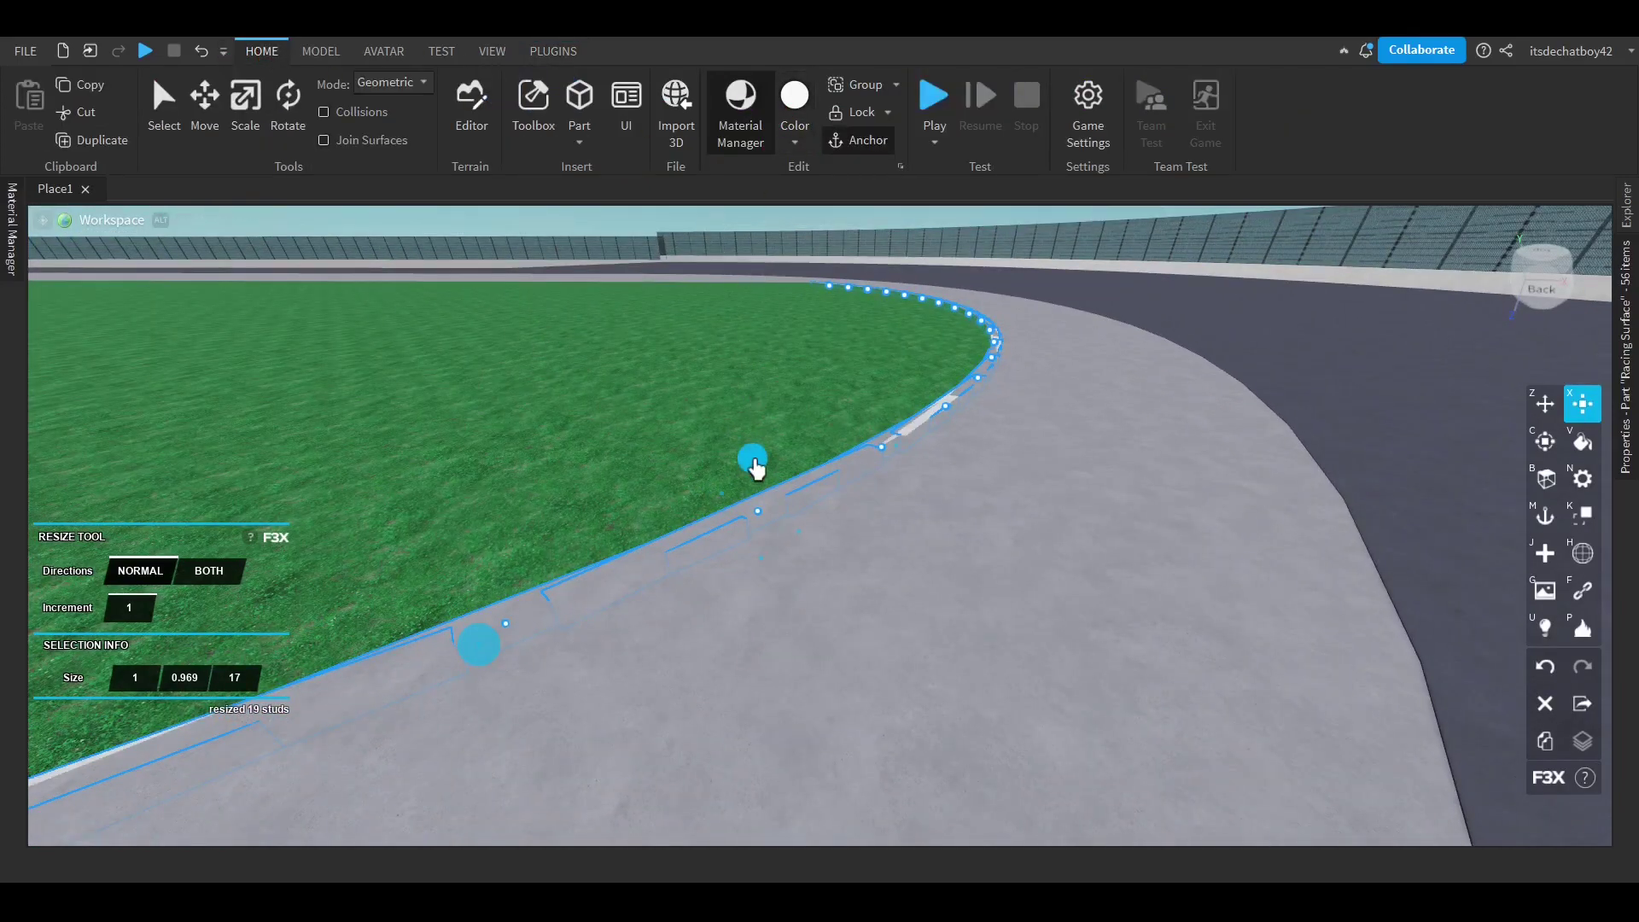
left_click_drag(755, 464, 740, 350)
right_click_drag(718, 351, 715, 353)
Continue the low infield wall along the inner edge of the straight opposite the dividing wall.
left_click_drag(695, 440, 777, 422)
right_click_drag(775, 425, 775, 425)
left_click_drag(1129, 462, 955, 434)
scroll(958, 435, "down", 6)
right_click_drag(853, 425, 831, 424)
scroll(843, 497, "up", 5)
right_click_drag(844, 497, 845, 497)
scroll(655, 443, "up", 2)
right_click_drag(838, 428, 838, 428)
right_click_drag(853, 509, 775, 522)
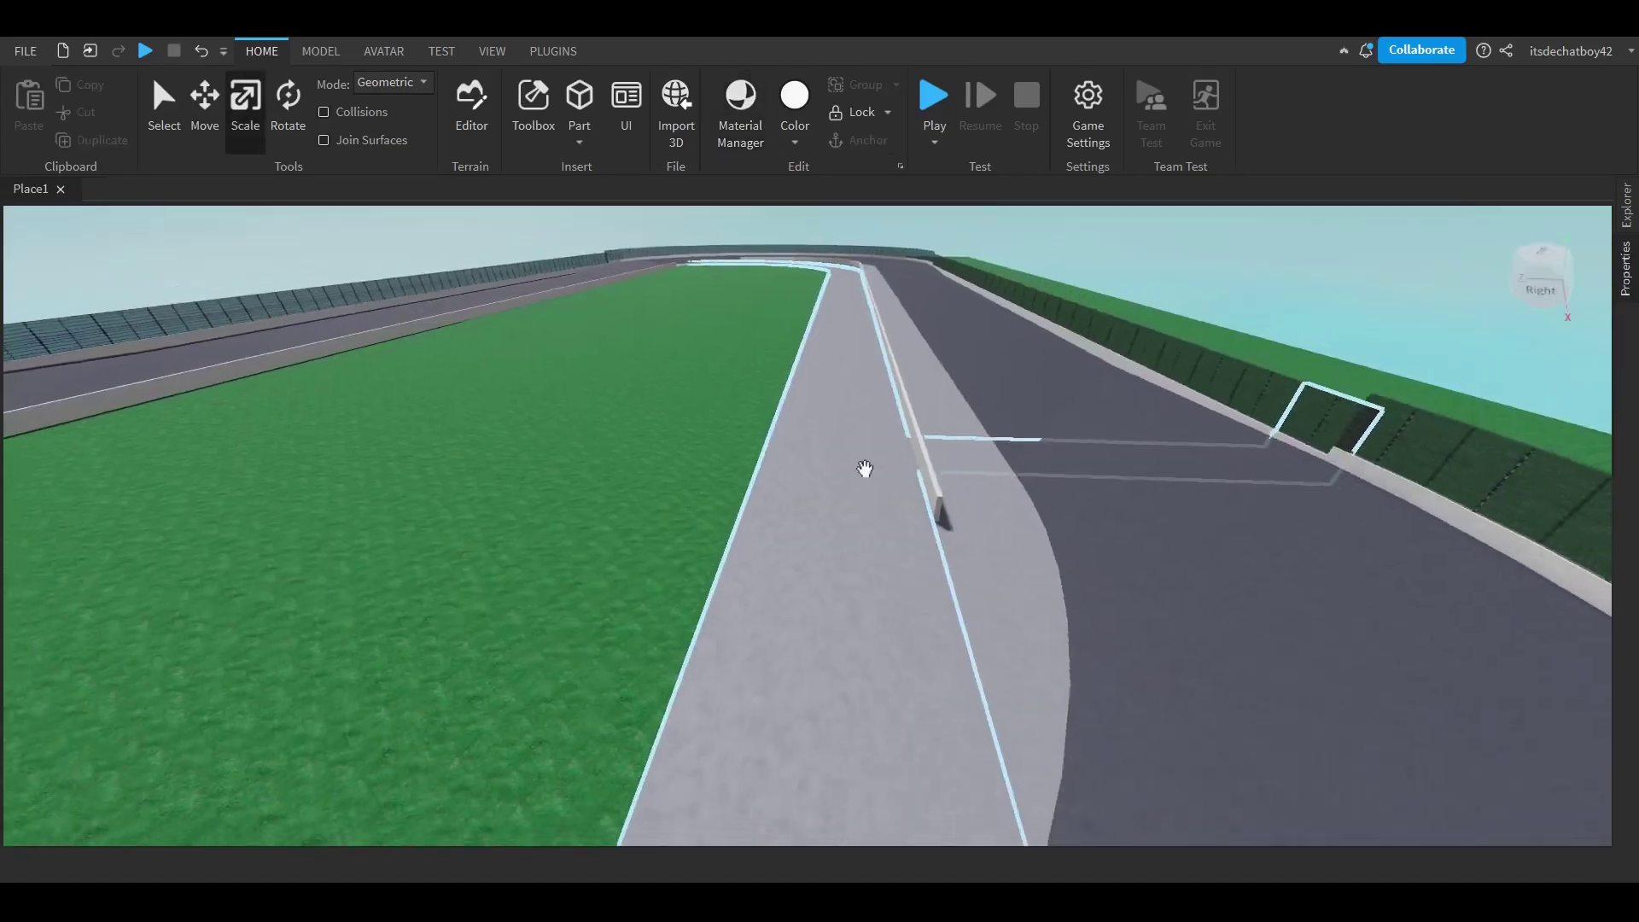
key("w")
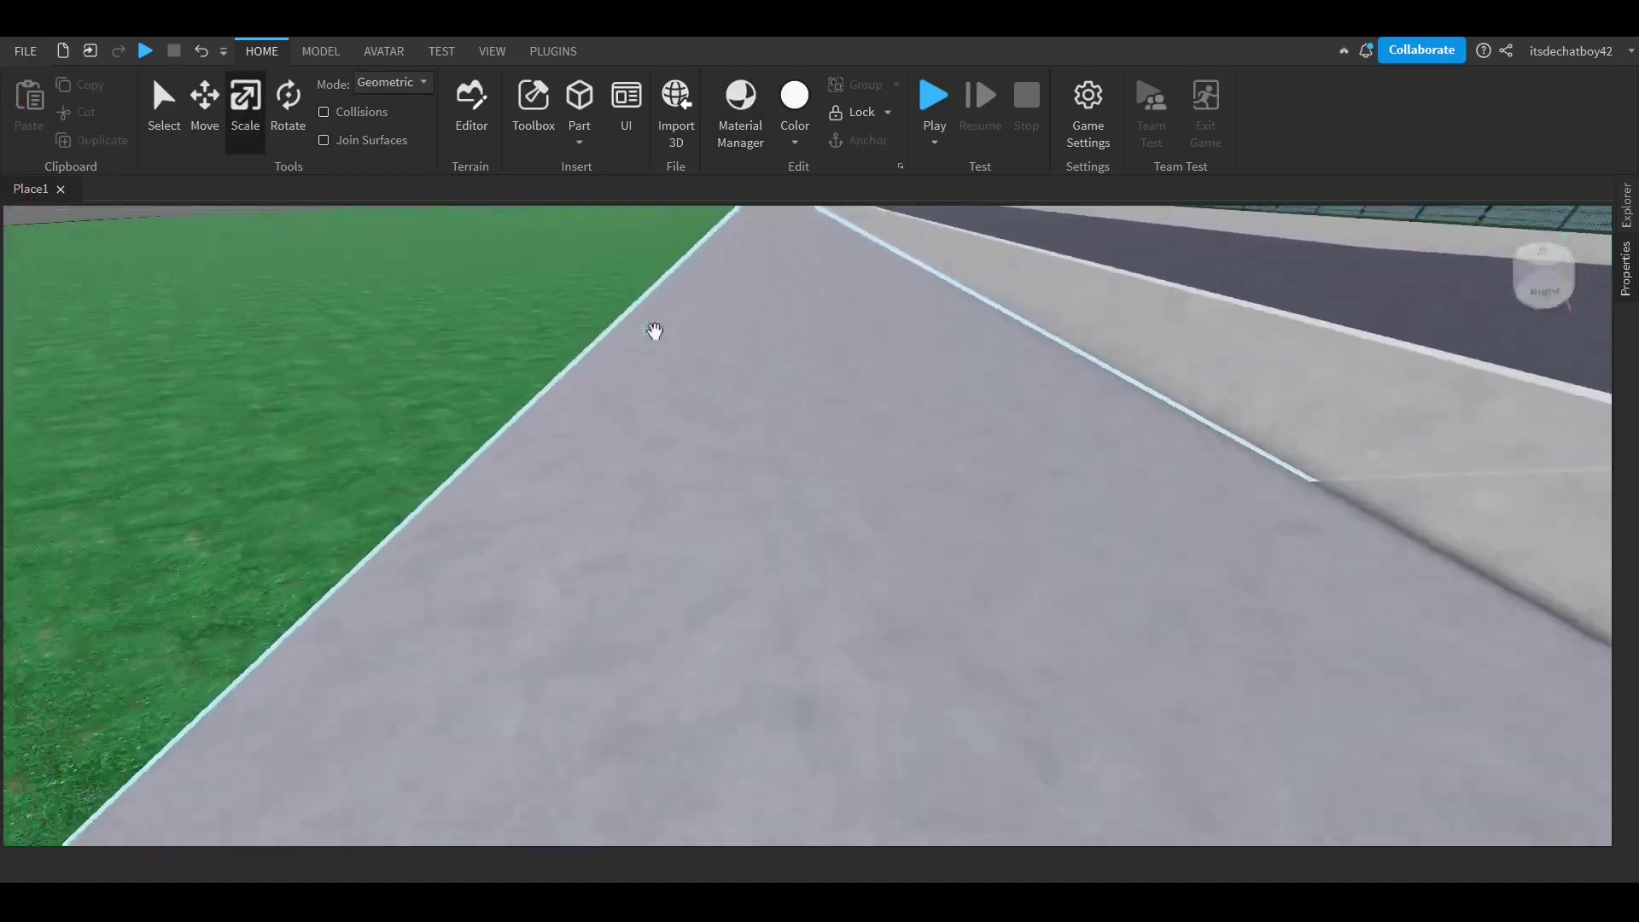
scroll(643, 315, "down", 3)
left_click(580, 96)
scroll(819, 475, "up", 5)
scroll(915, 438, "down", 6)
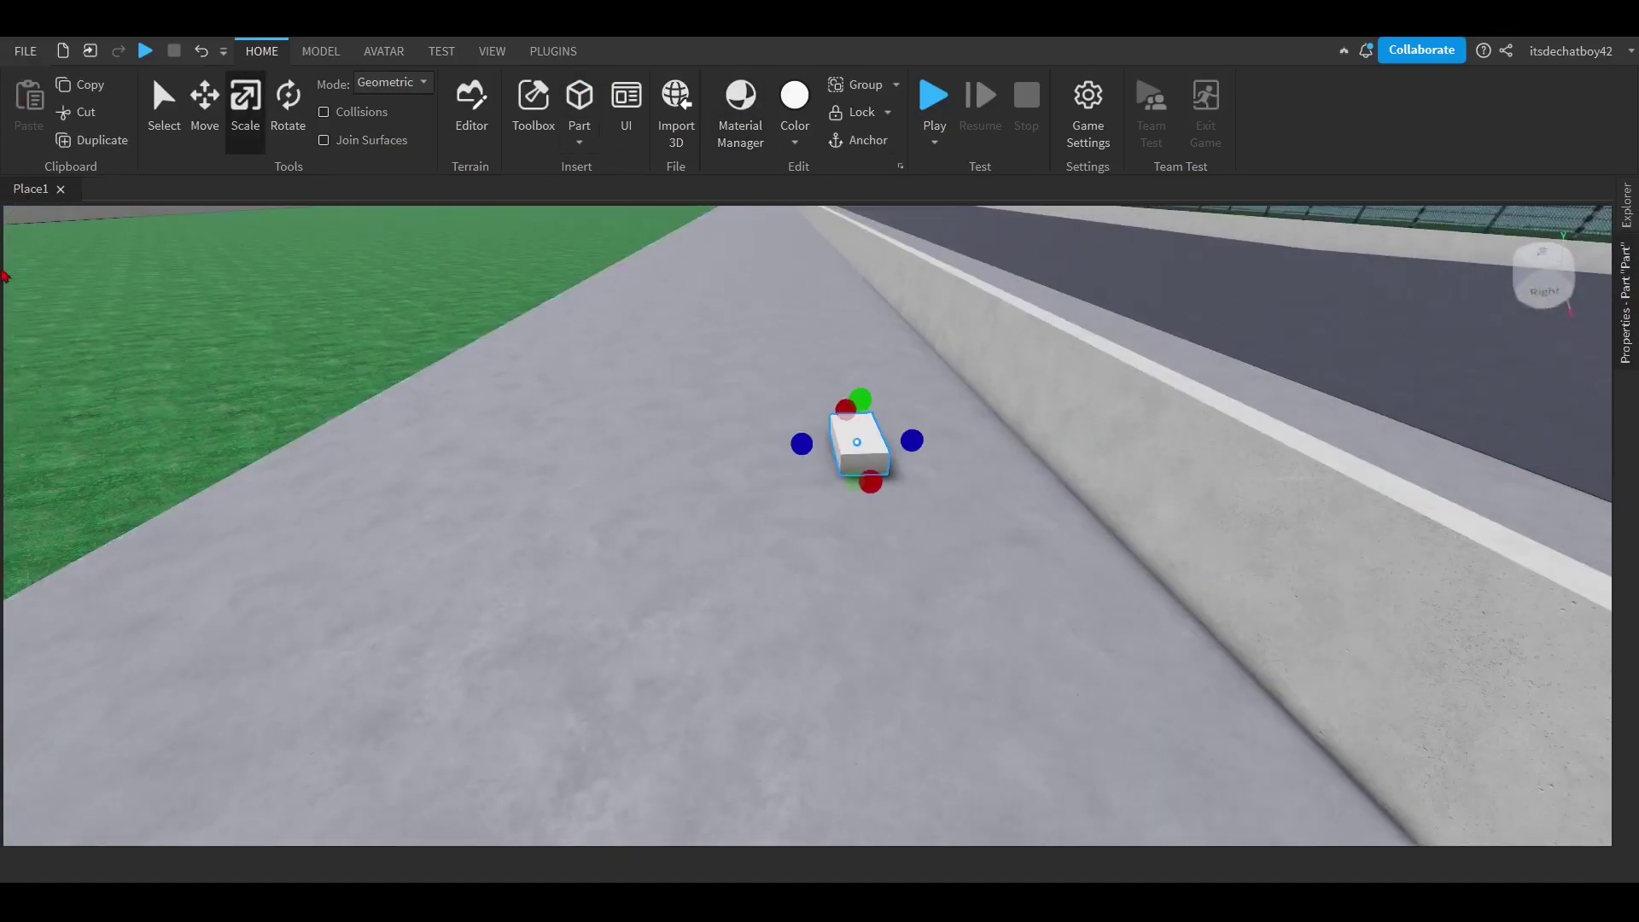
key("Delete")
Clear the Catch Fence search from the Toolbox and display the recommended models.
left_click(529, 111)
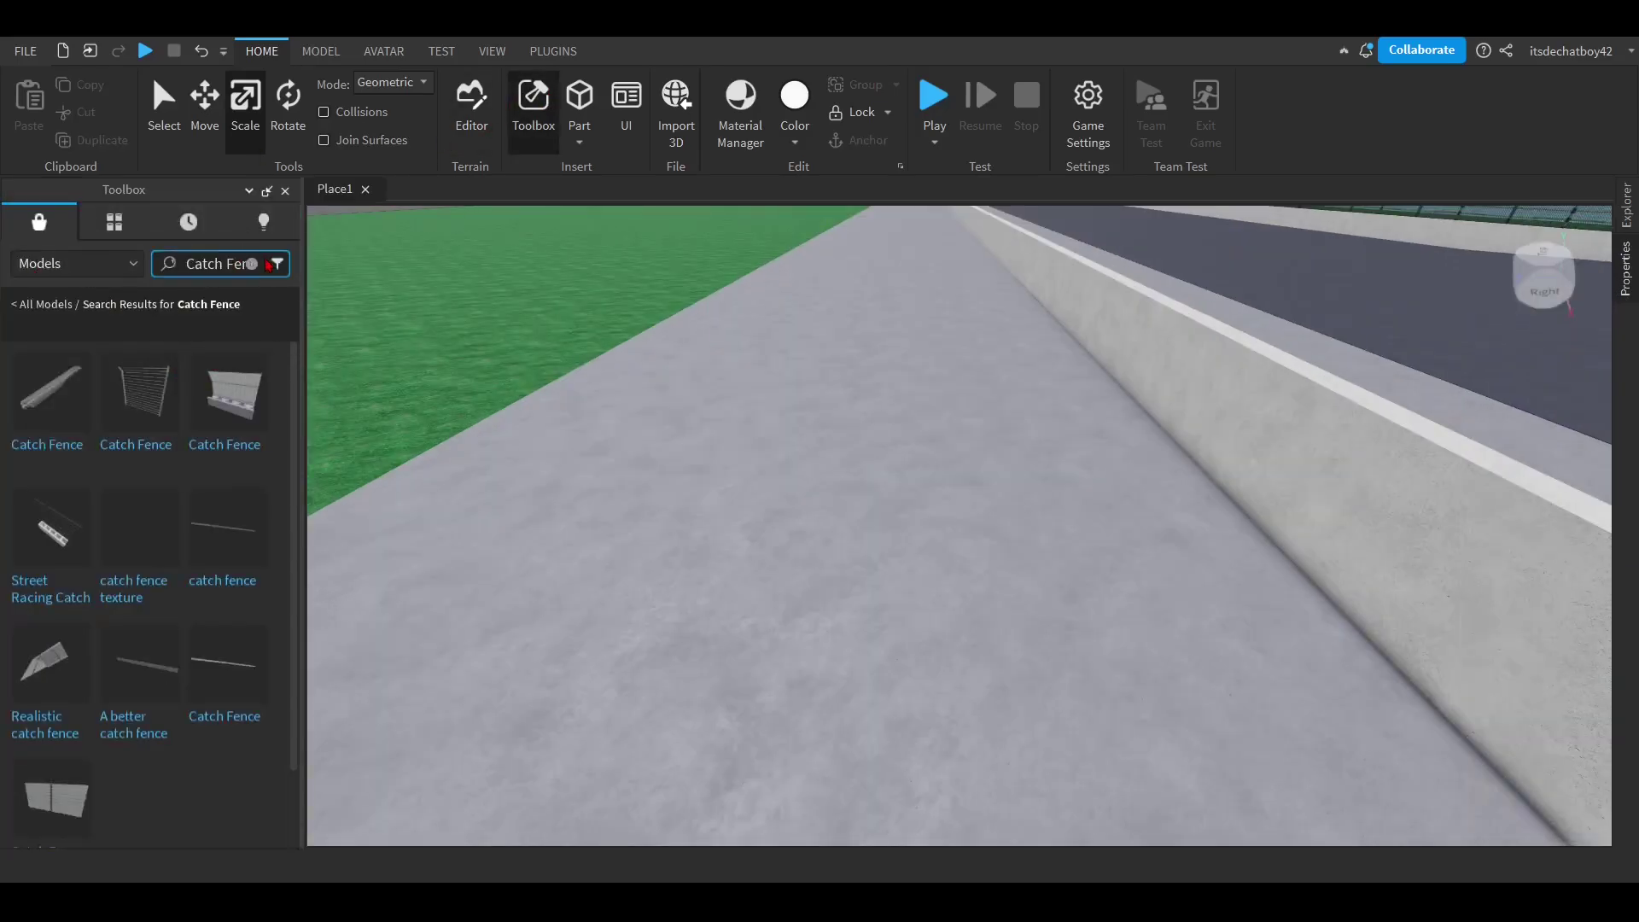
left_click(254, 264)
scroll(598, 277, "down", 4)
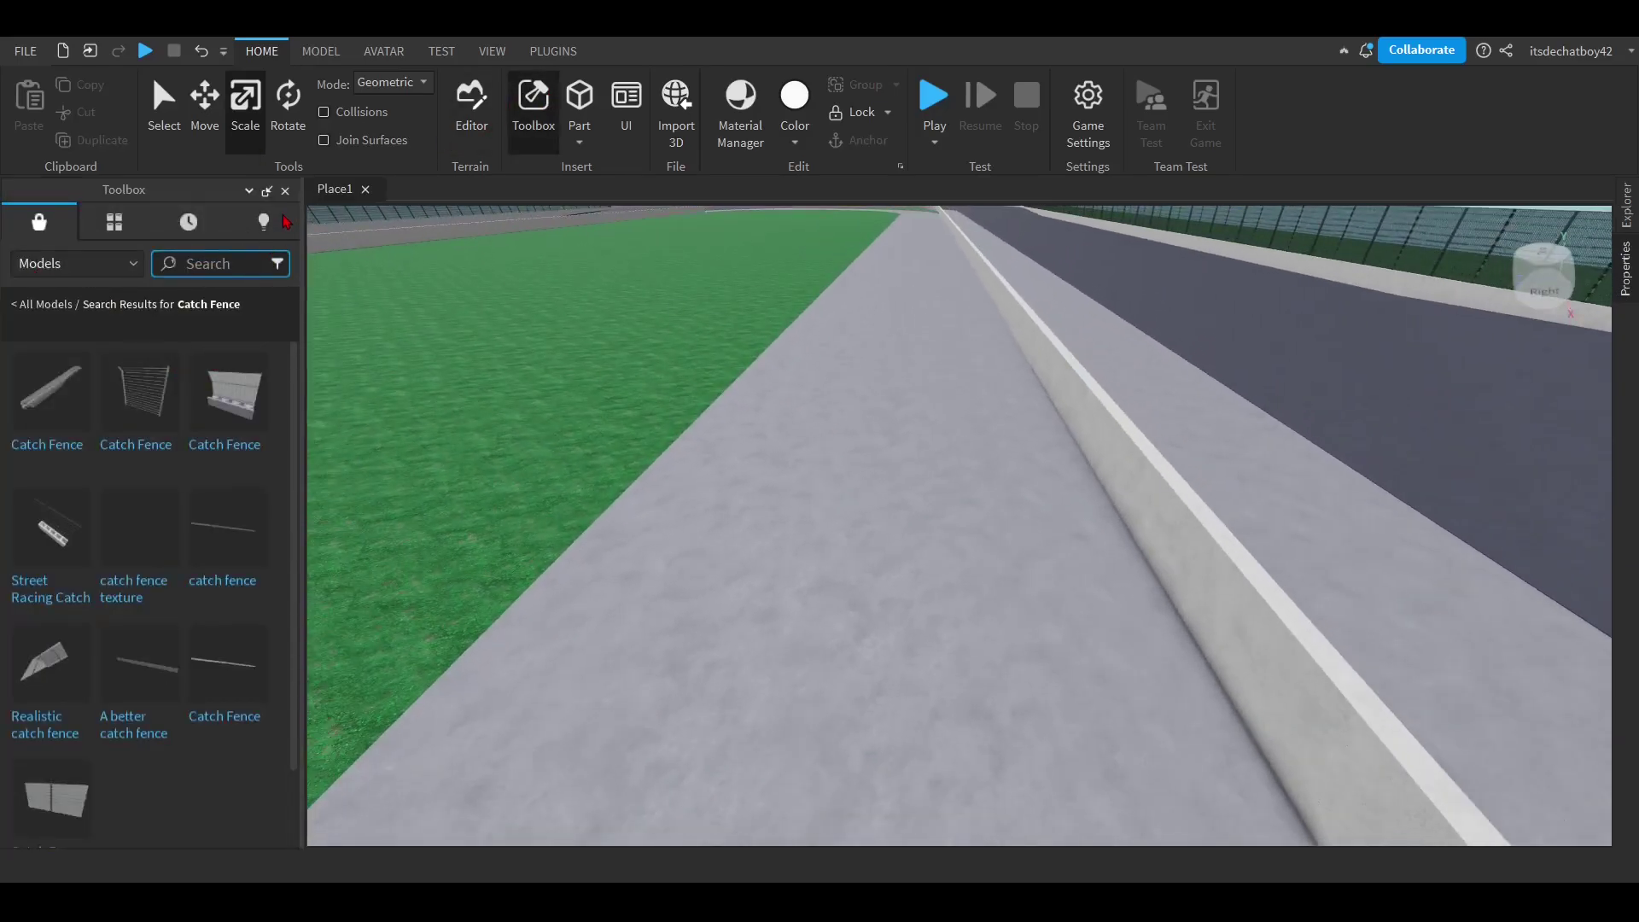
right_click_drag(543, 321, 541, 321)
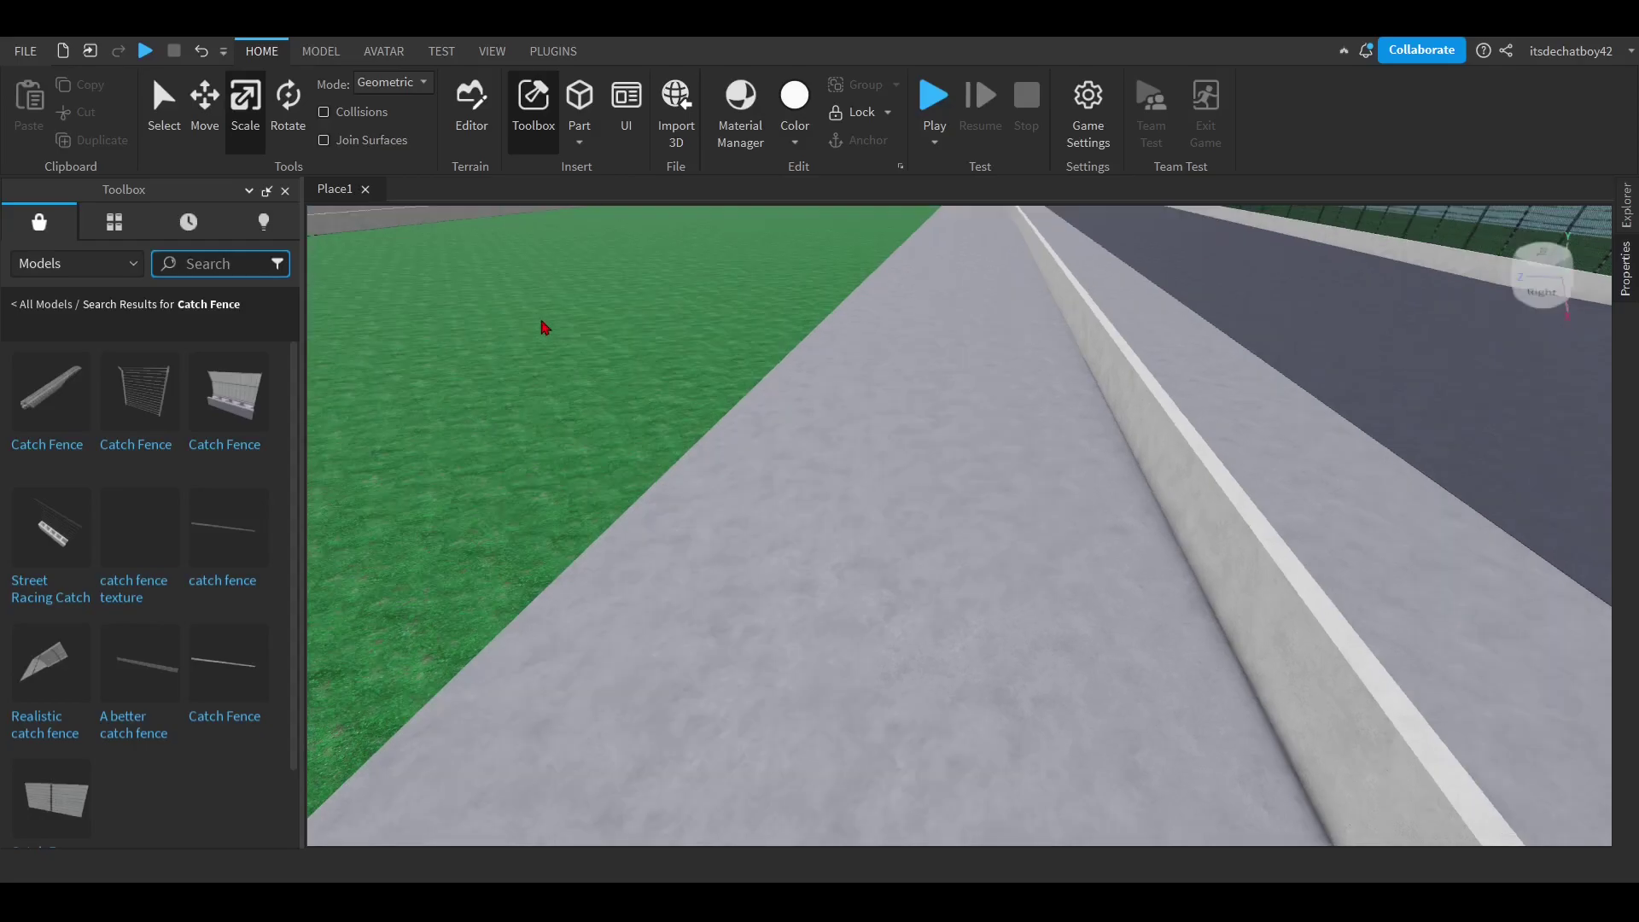
key("s")
left_click(264, 222)
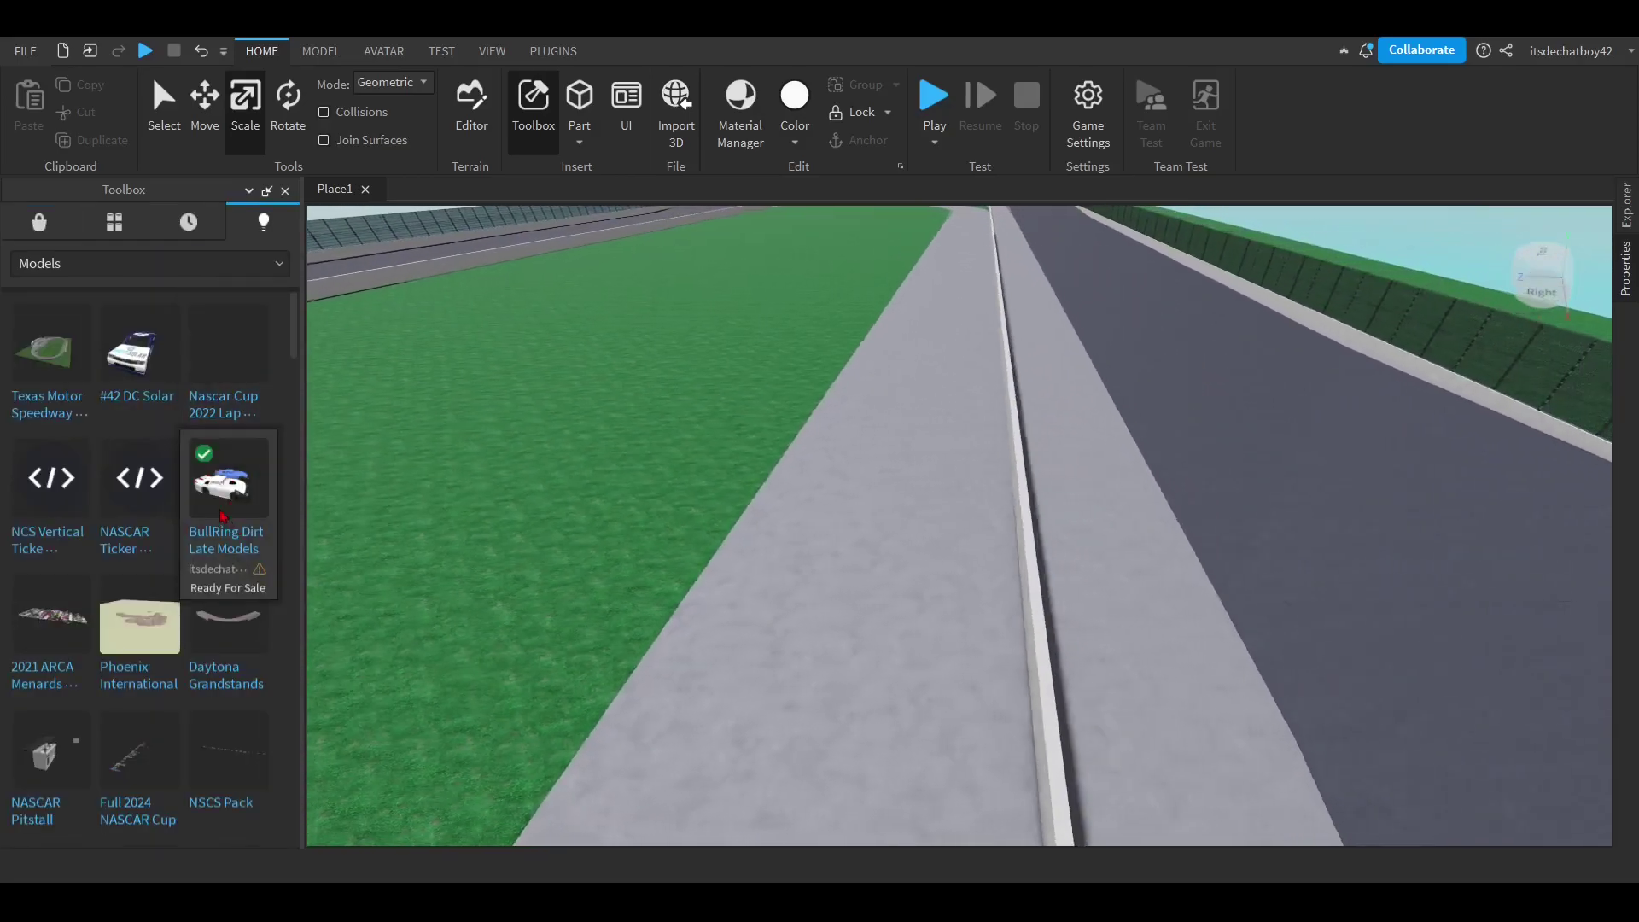
Try to place the BullRing Dirt Late Models asset on the track and rotate it into line with the straight.
left_click_drag(222, 512, 917, 606)
key("r")
key("r")
key("r")
key("r")
key("r")
left_click_drag(826, 501, 751, 567)
key("r")
key("r")
key("r")
left_click_drag(916, 629, 955, 654)
Delete the inserted late model cars from the track.
left_click(713, 538)
right_click_drag(714, 538, 829, 527)
left_click_drag(829, 527, 739, 570)
key("Delete")
left_click(976, 501)
key("Delete")
Insert a new block part on the concrete strip beside the dividing wall of the straight.
scroll(933, 494, "down", 5)
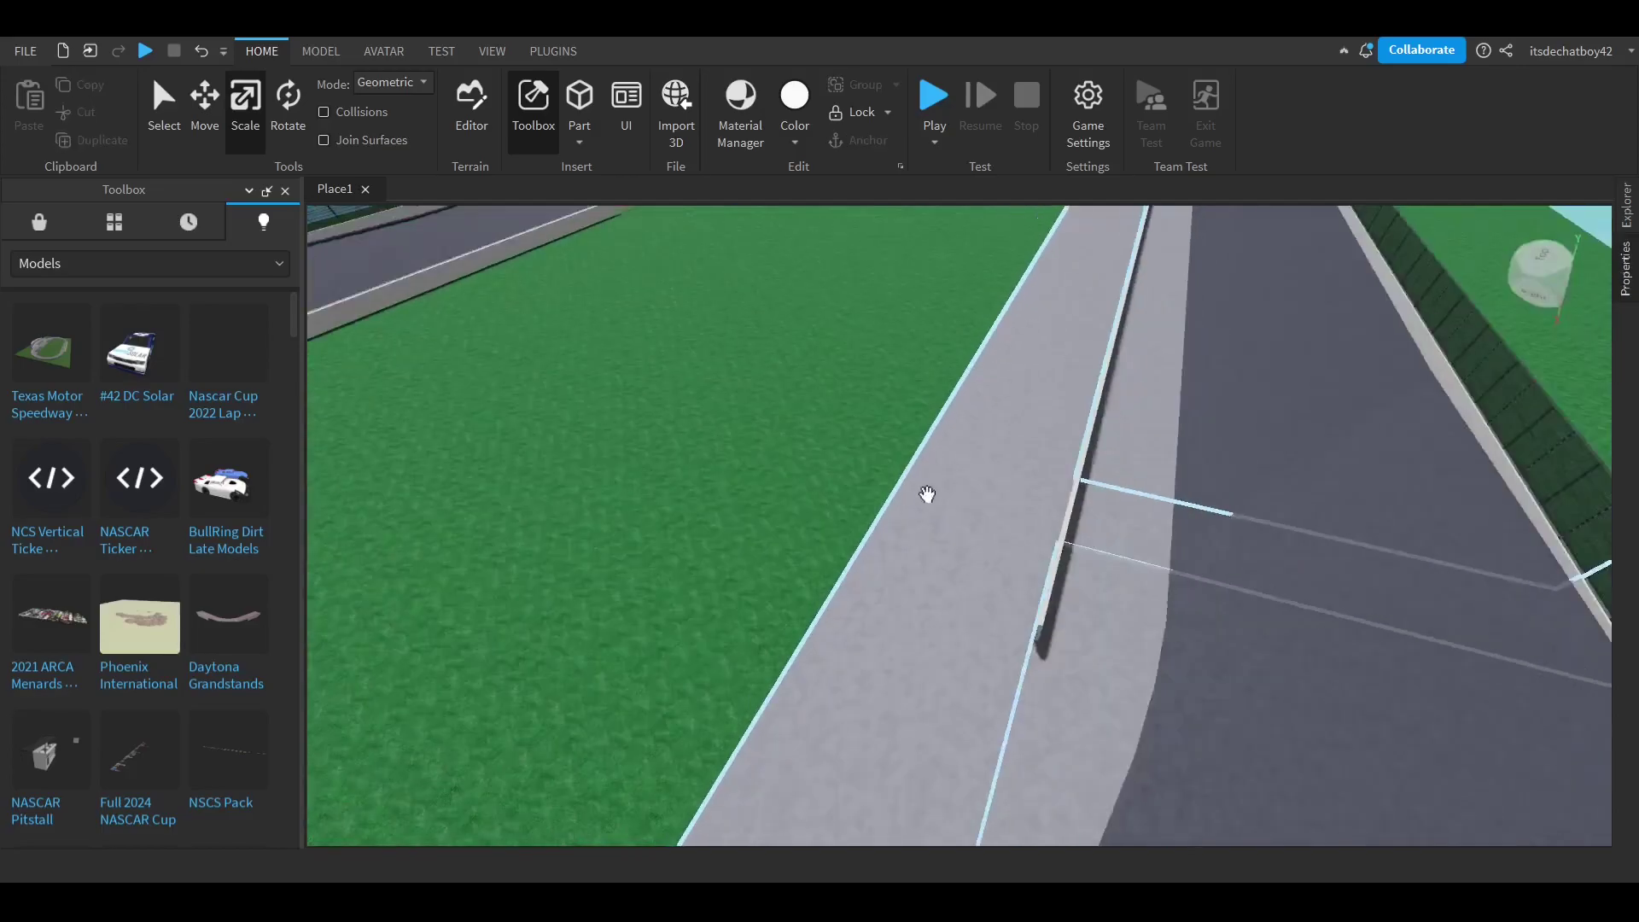
right_click_drag(933, 495, 835, 418)
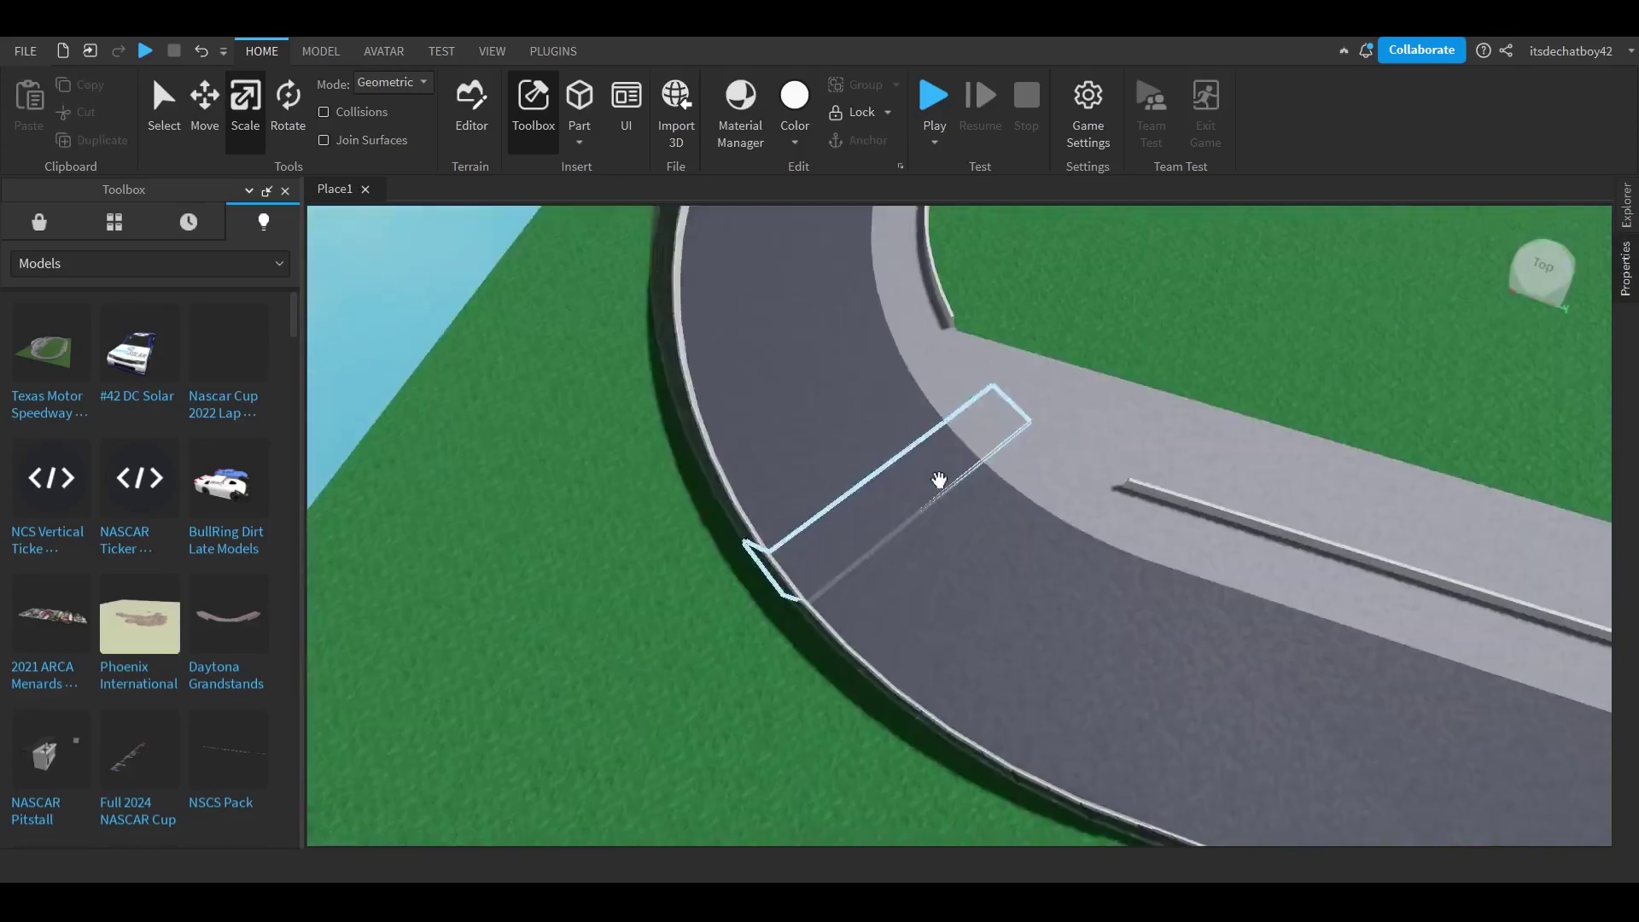
scroll(939, 481, "down", 5)
scroll(1025, 341, "up", 4)
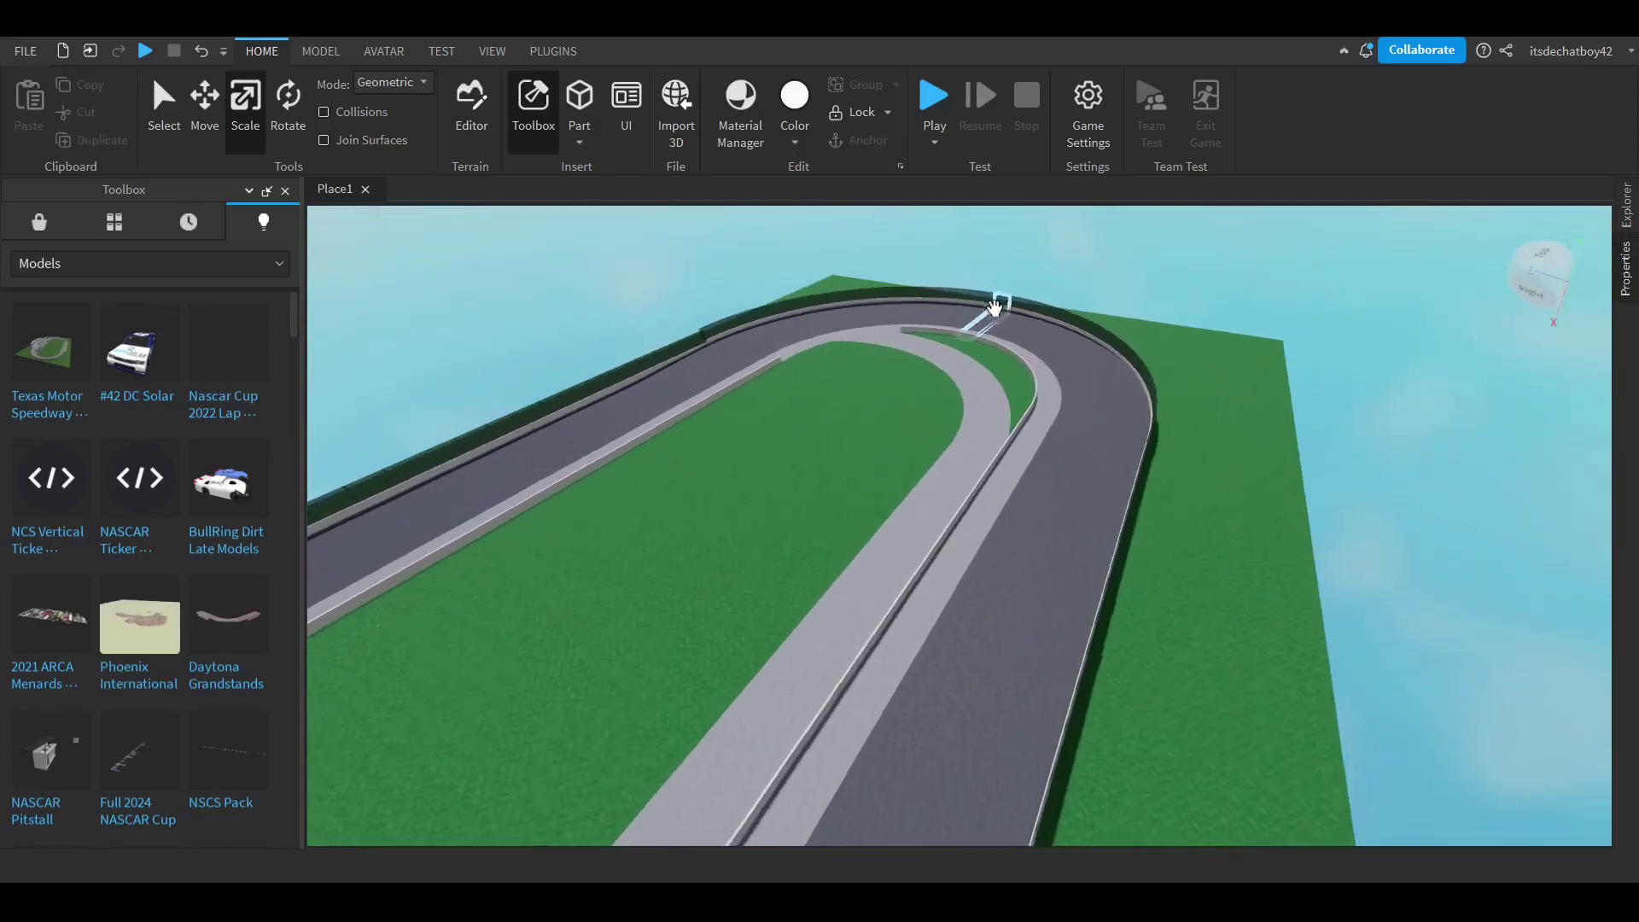
scroll(801, 534, "down", 1)
right_click_drag(802, 535, 915, 549)
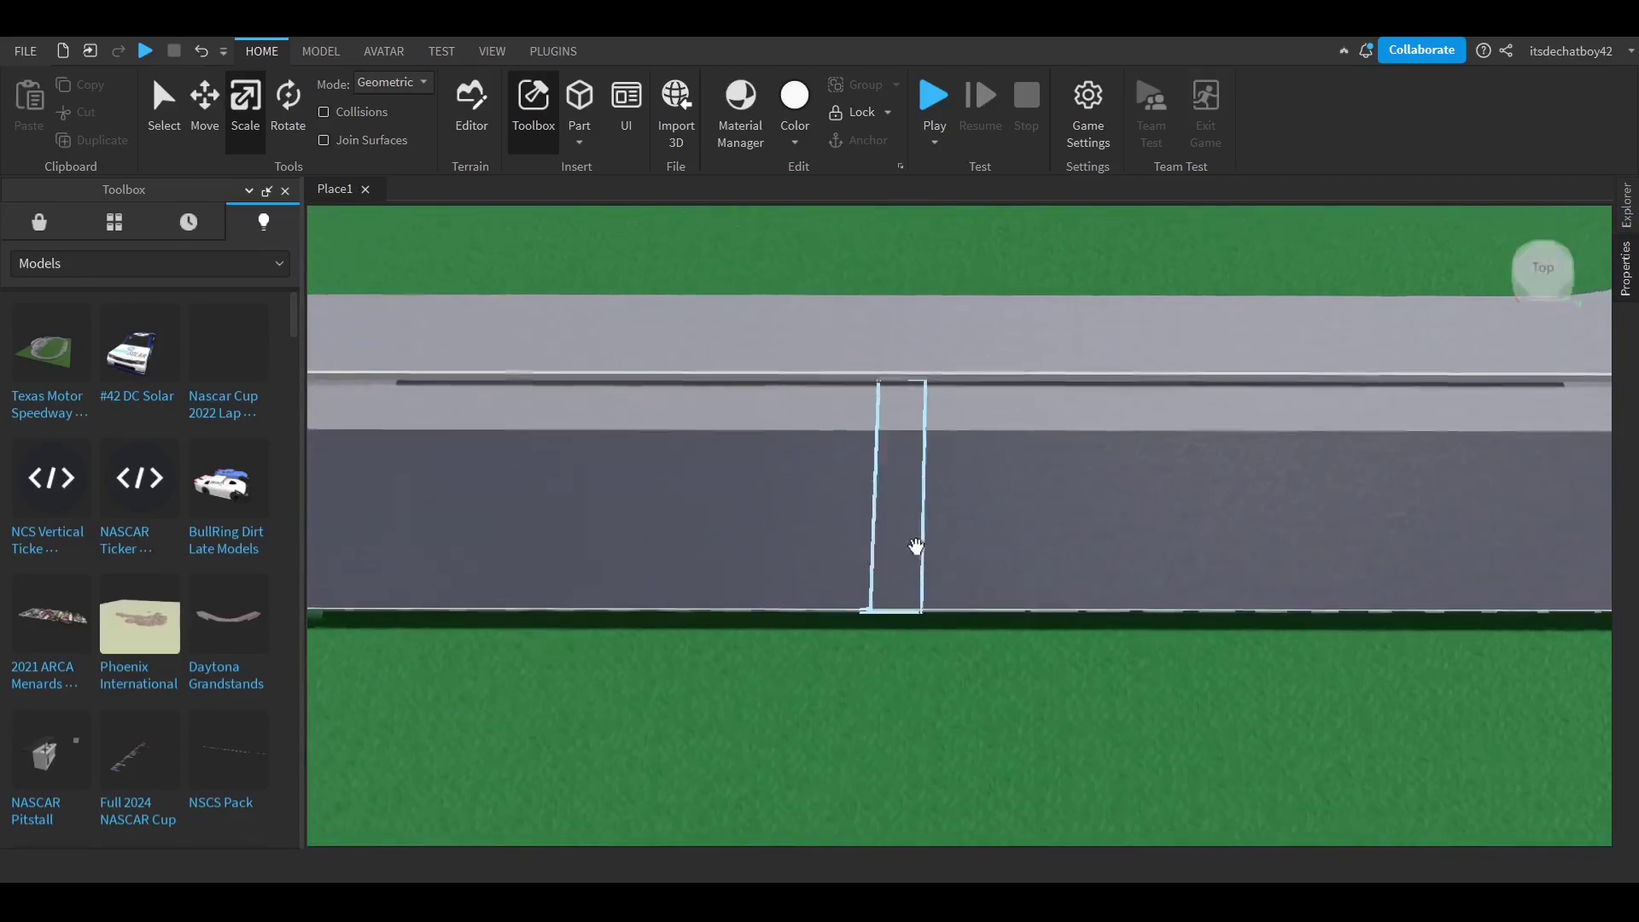
scroll(915, 549, "up", 4)
left_click(584, 100)
key("f")
left_click_drag(944, 523, 936, 302)
right_click_drag(919, 318, 935, 303)
scroll(866, 278, "up", 3)
left_click_drag(936, 302, 863, 316)
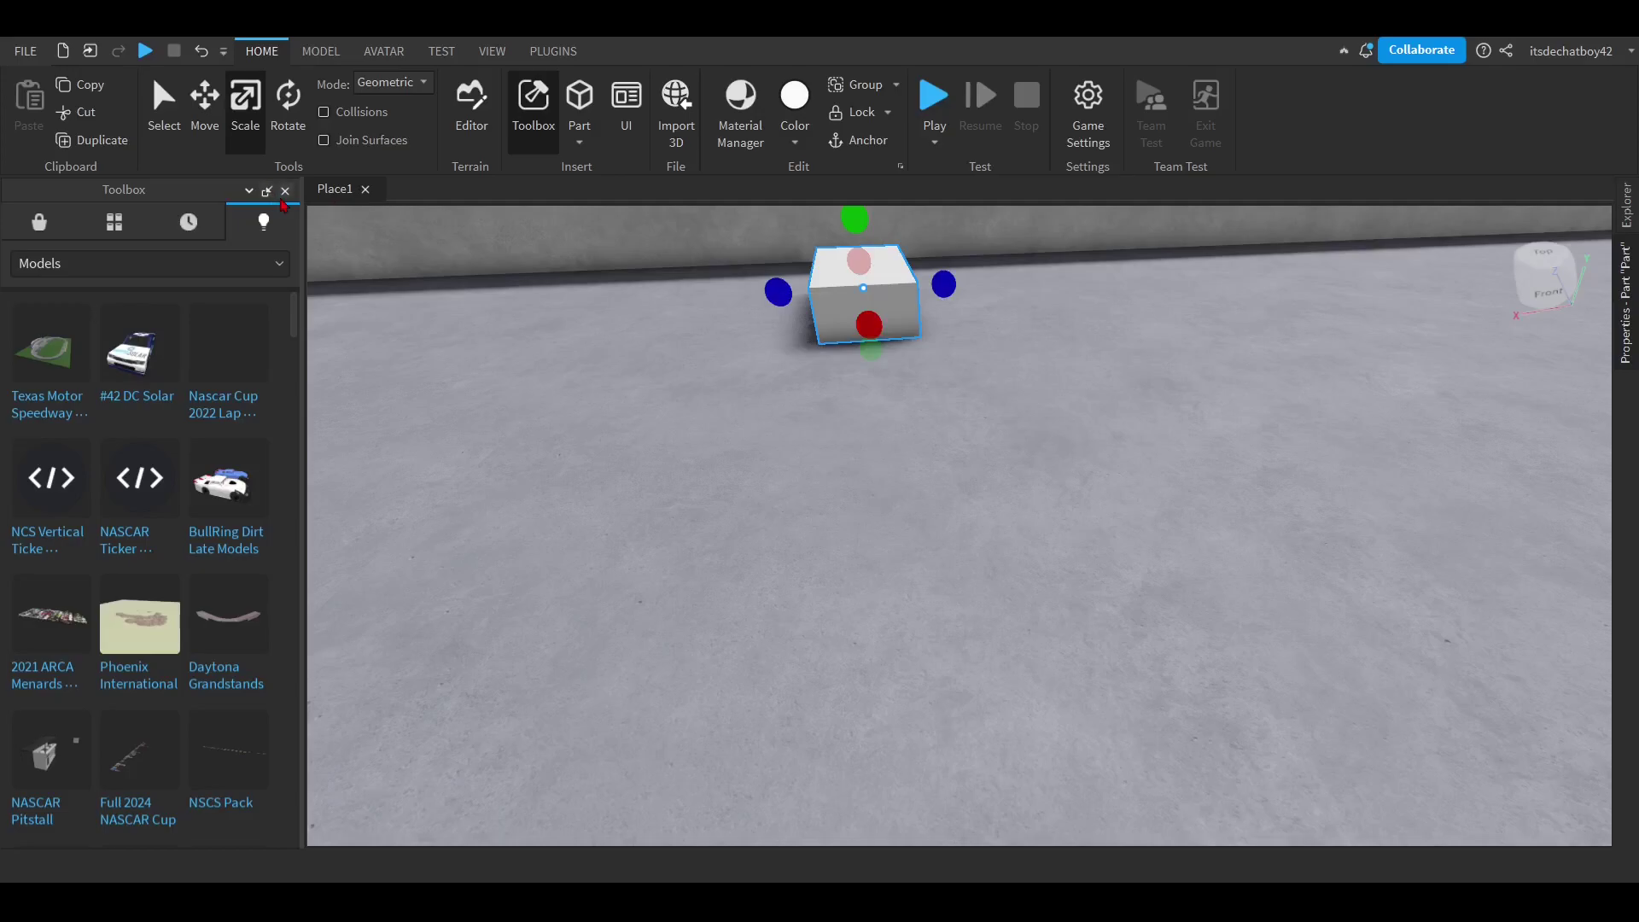
Flatten the new part into a thin plate through its size properties.
right_click_drag(802, 360, 760, 354)
key("s")
mouse_move(1625, 316)
scroll(1510, 672, "down", 4)
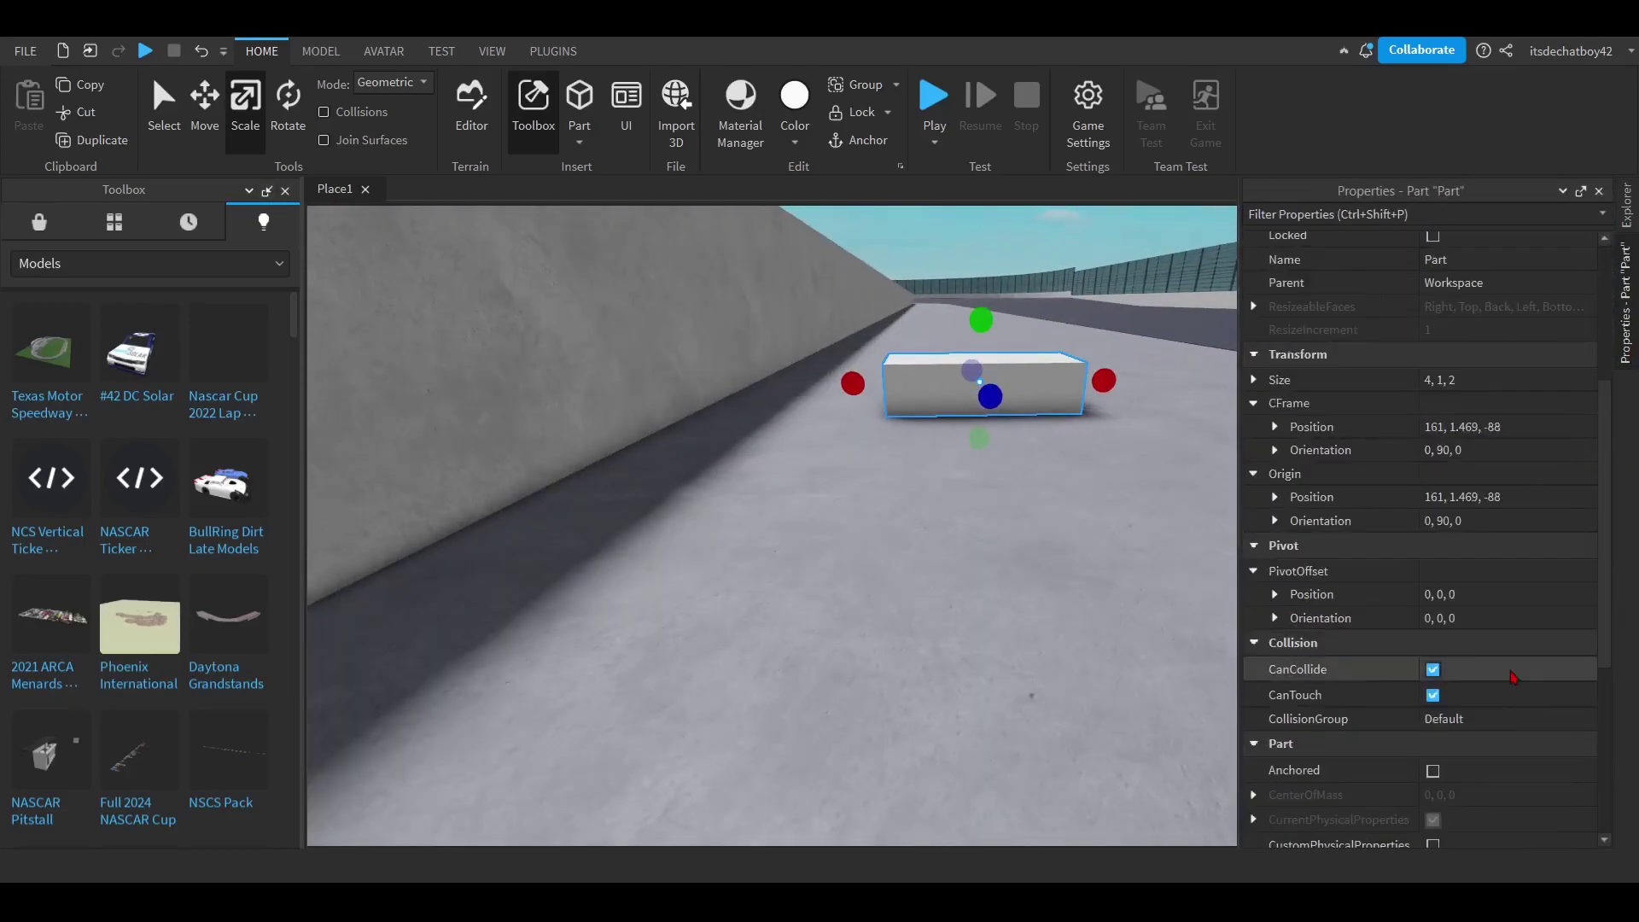
Collapse the Toolbox and enable move snapping at 0.5 studs.
left_click(321, 50)
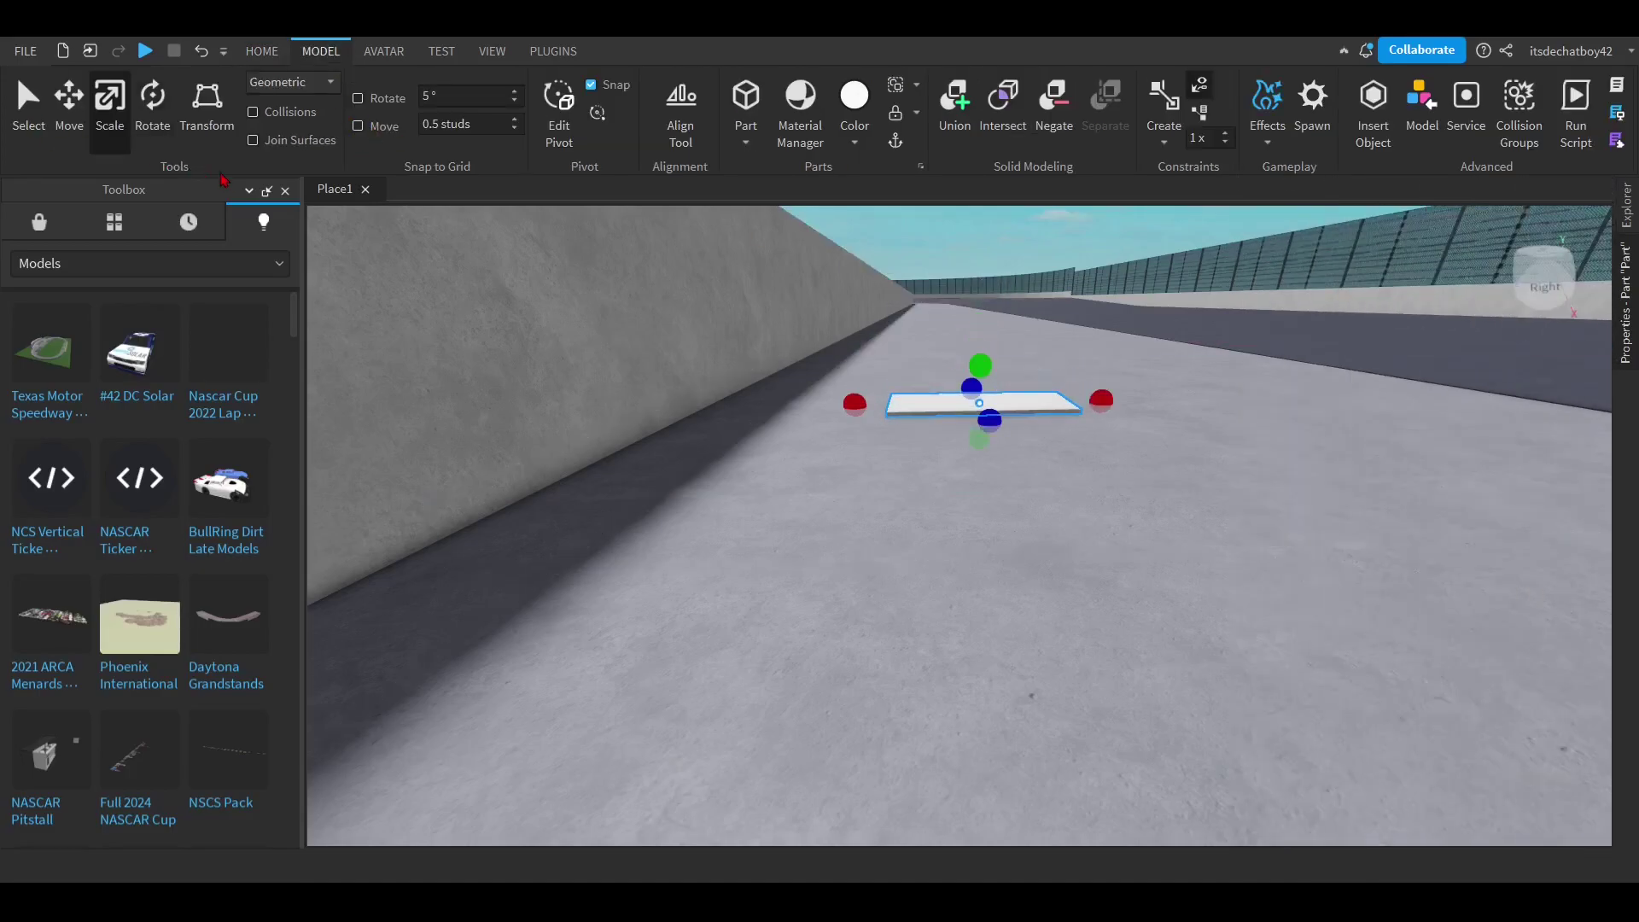
left_click(267, 191)
scroll(827, 410, "up", 5)
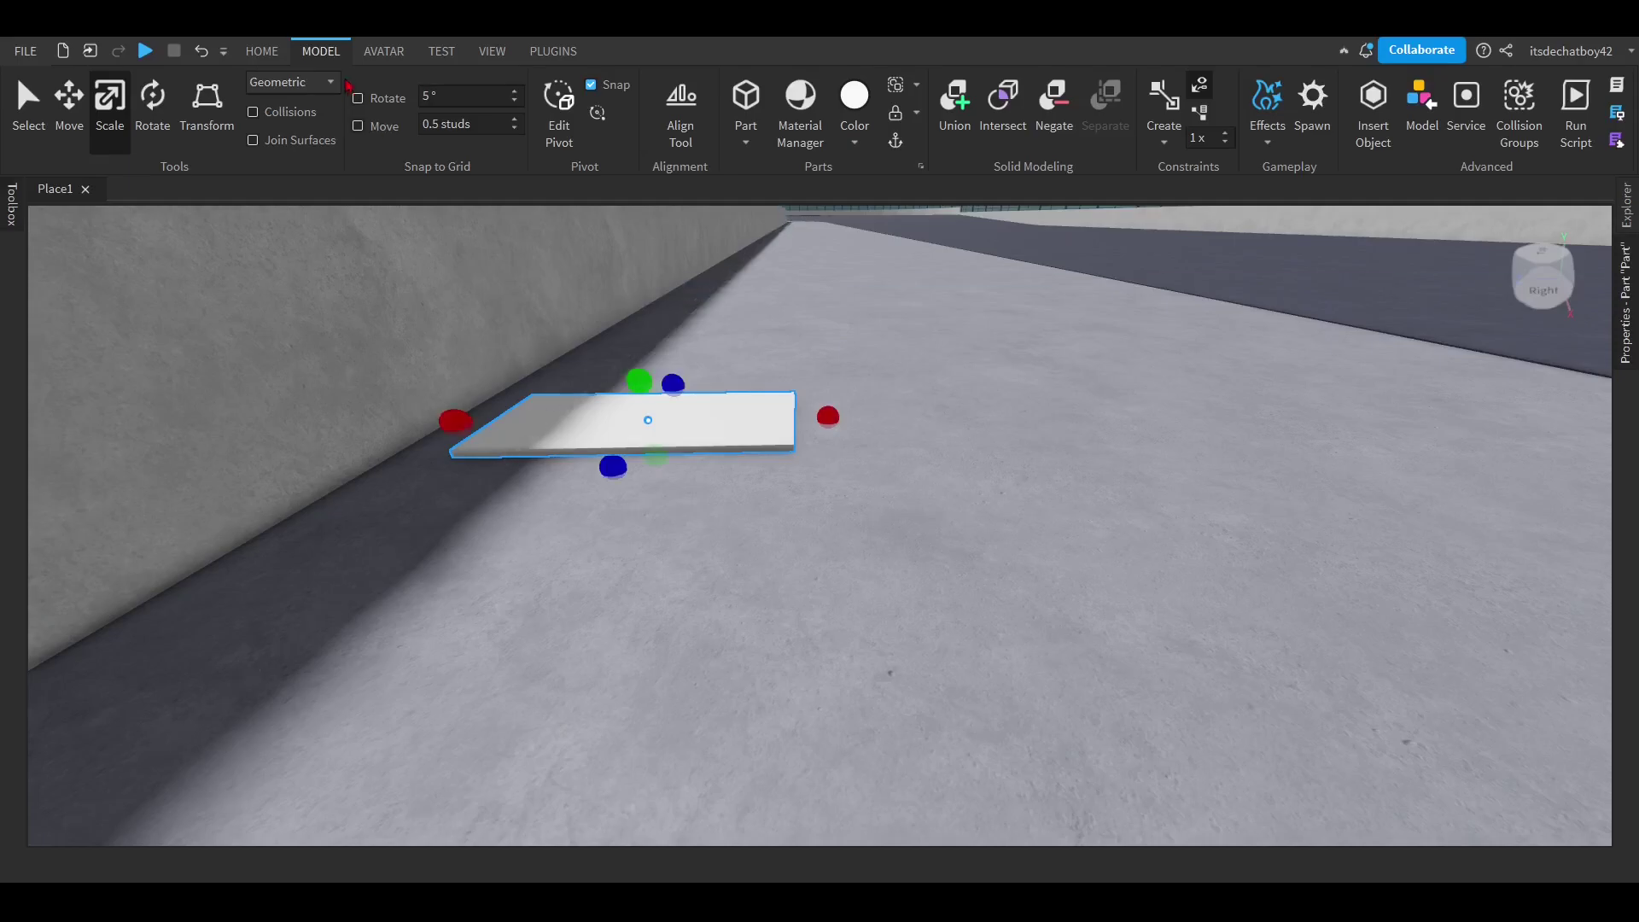
left_click(357, 127)
Narrow the plate and stretch it into a thin line across the track from the dividing wall to the outer wall.
key("f")
right_click_drag(637, 487, 642, 495)
left_click_drag(802, 526, 716, 547)
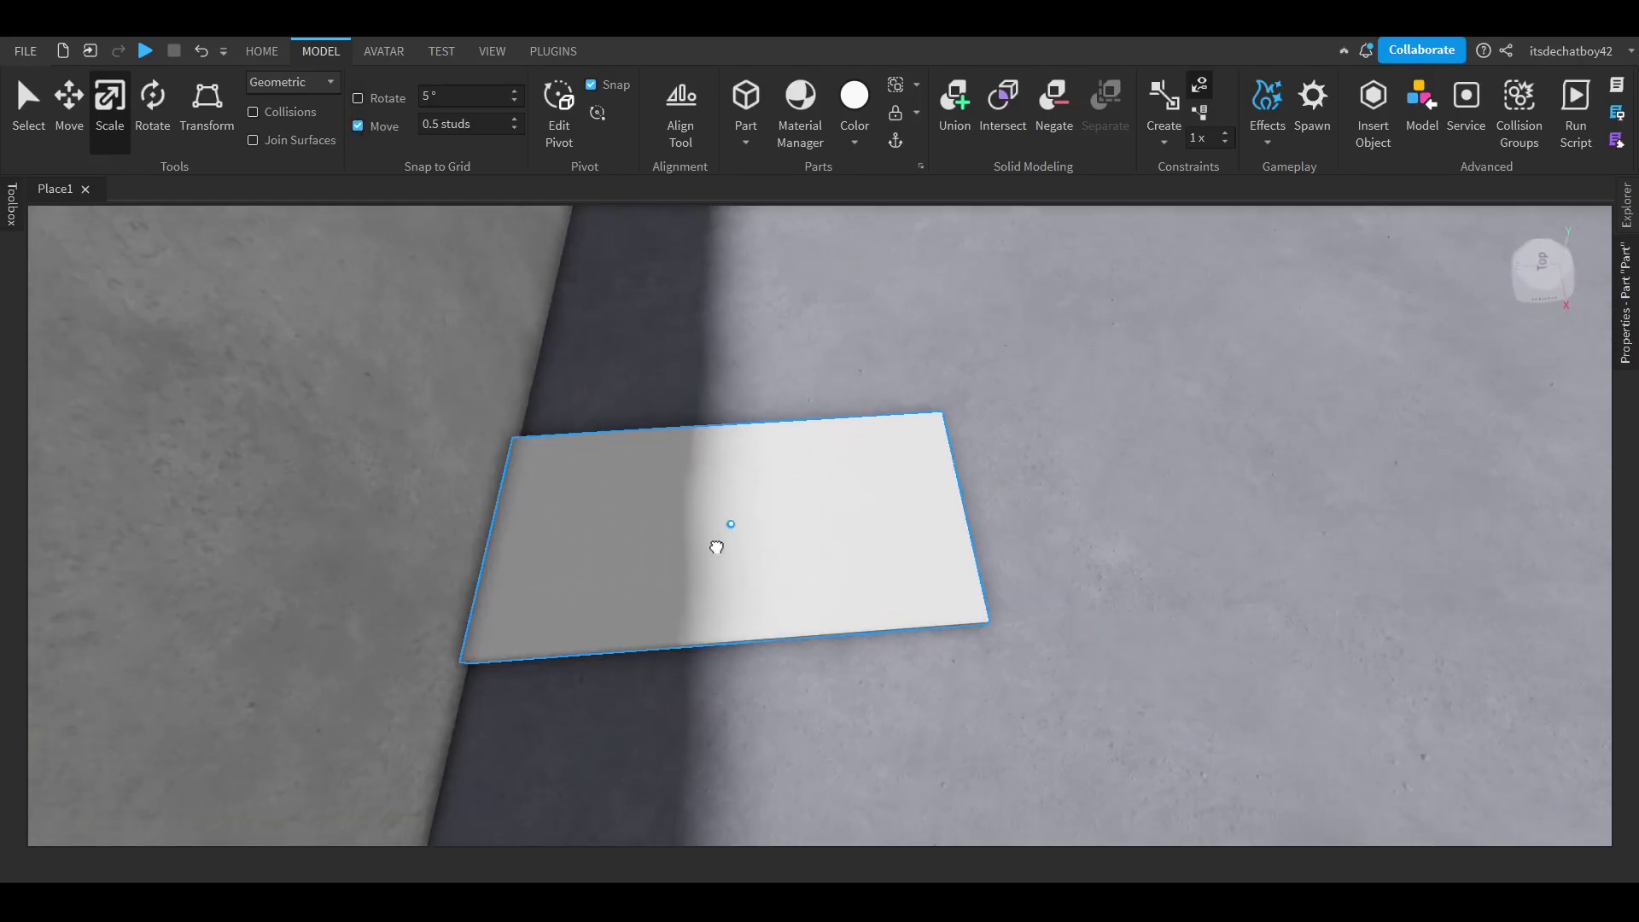
left_click_drag(734, 679, 751, 609)
scroll(1024, 475, "down", 6)
left_click_drag(997, 476, 1134, 441)
right_click_drag(1093, 474, 1142, 398)
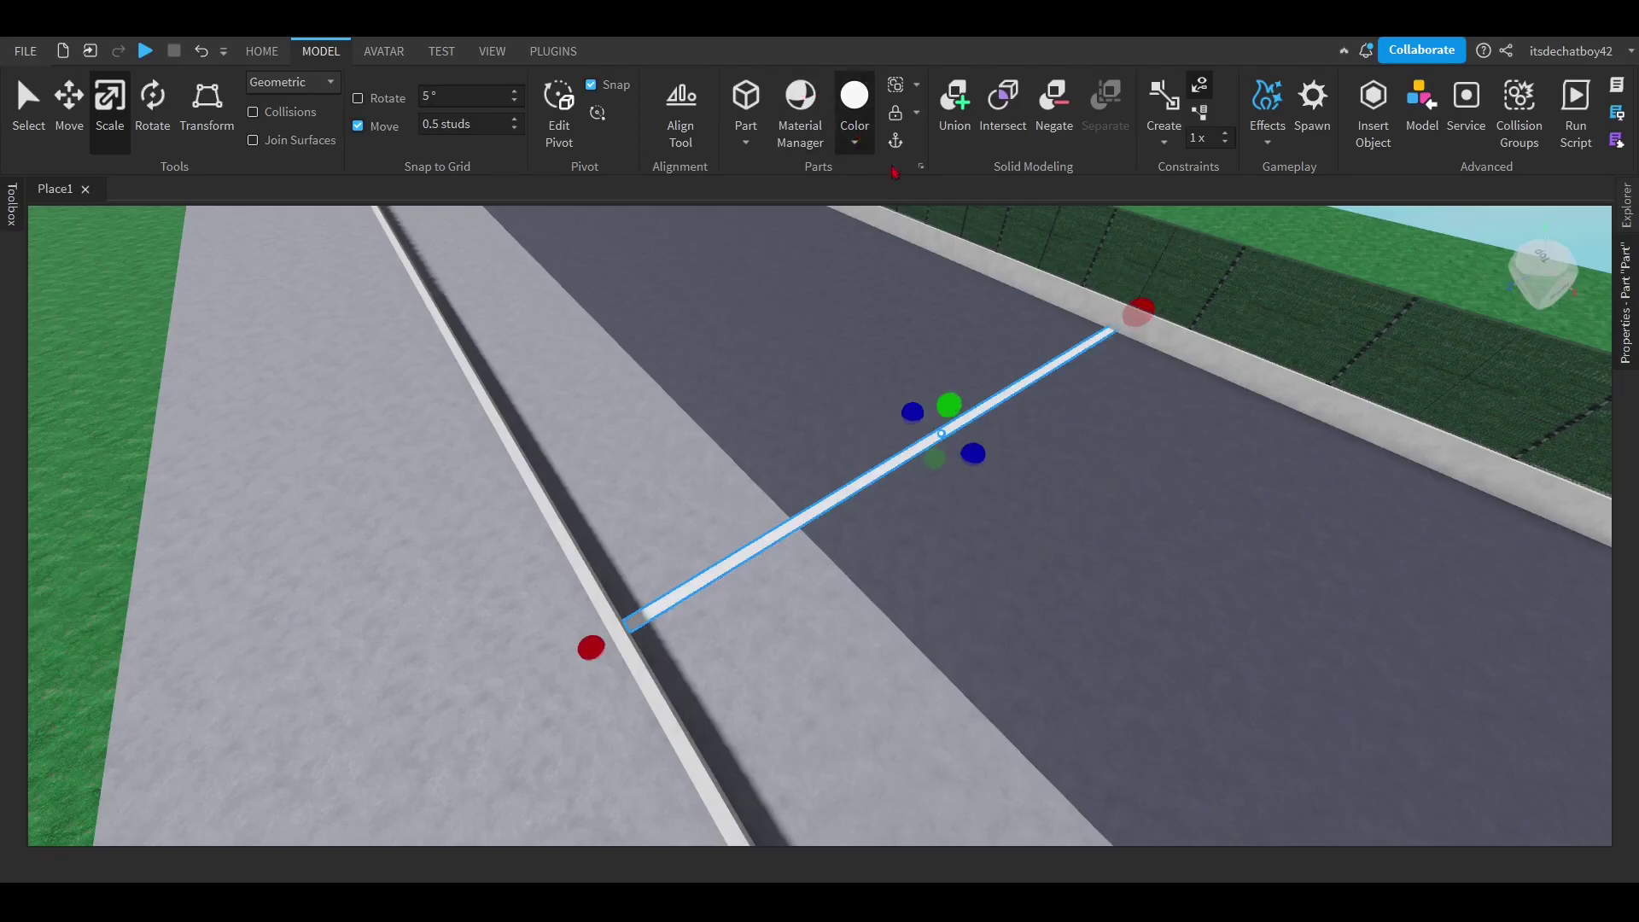
Anchor the line across the track and colour it yellow.
left_click(895, 140)
right_click_drag(997, 434, 949, 373)
scroll(997, 432, "down", 5)
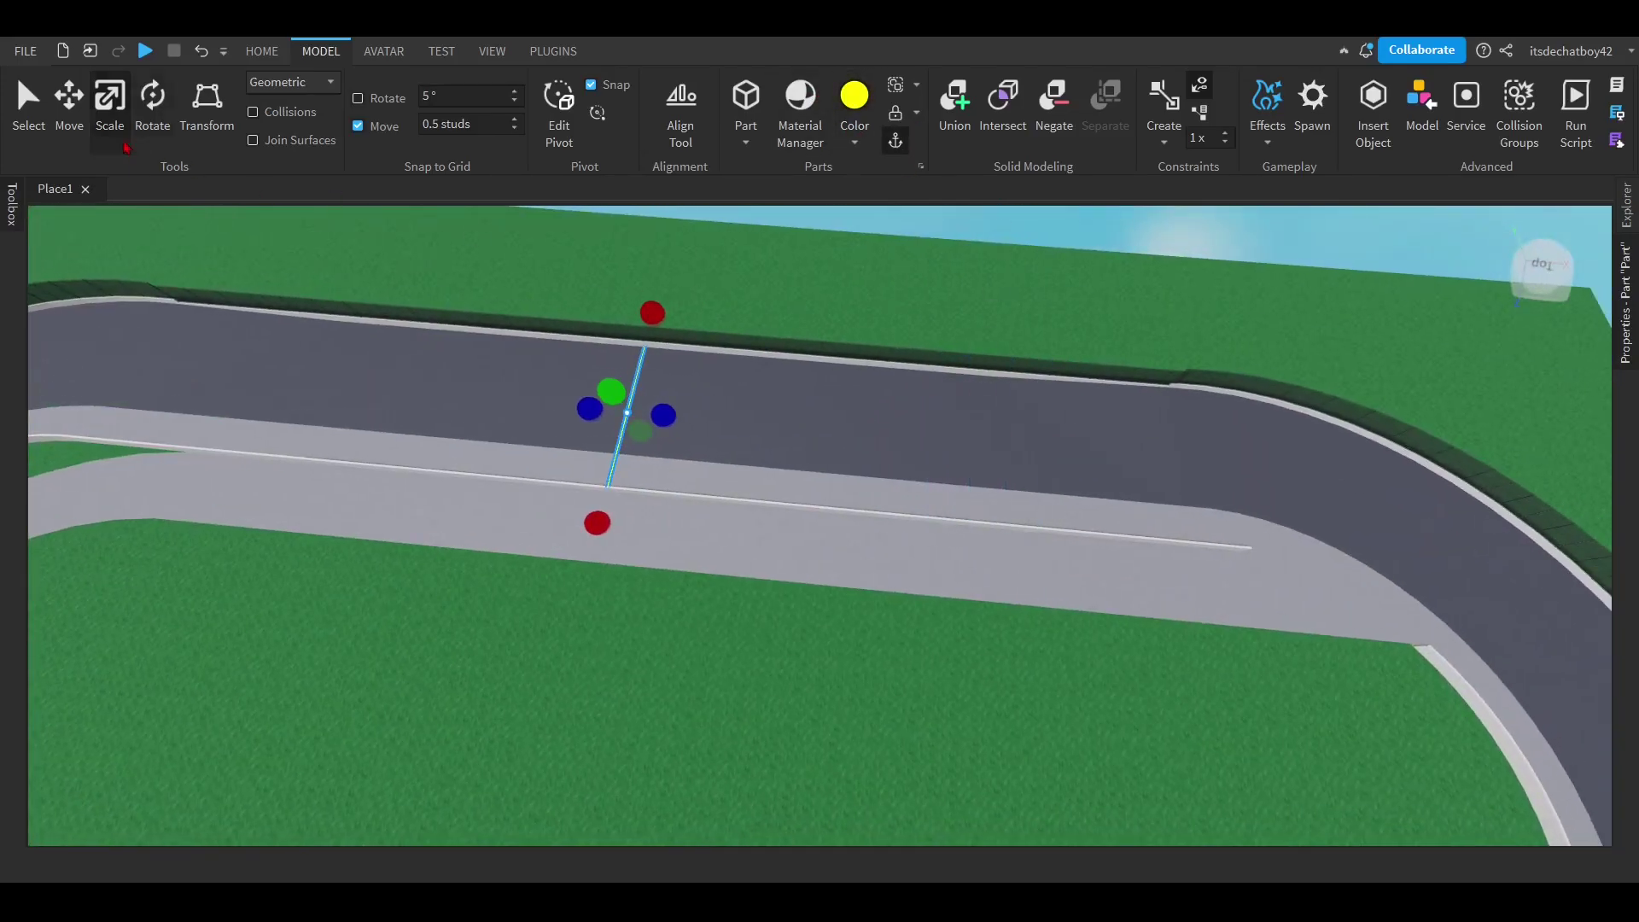
Duplicate the yellow line and place two copies farther along the same straight toward the turn.
key("ctrl+2")
left_click_drag(772, 437, 951, 465)
scroll(951, 469, "up", 3)
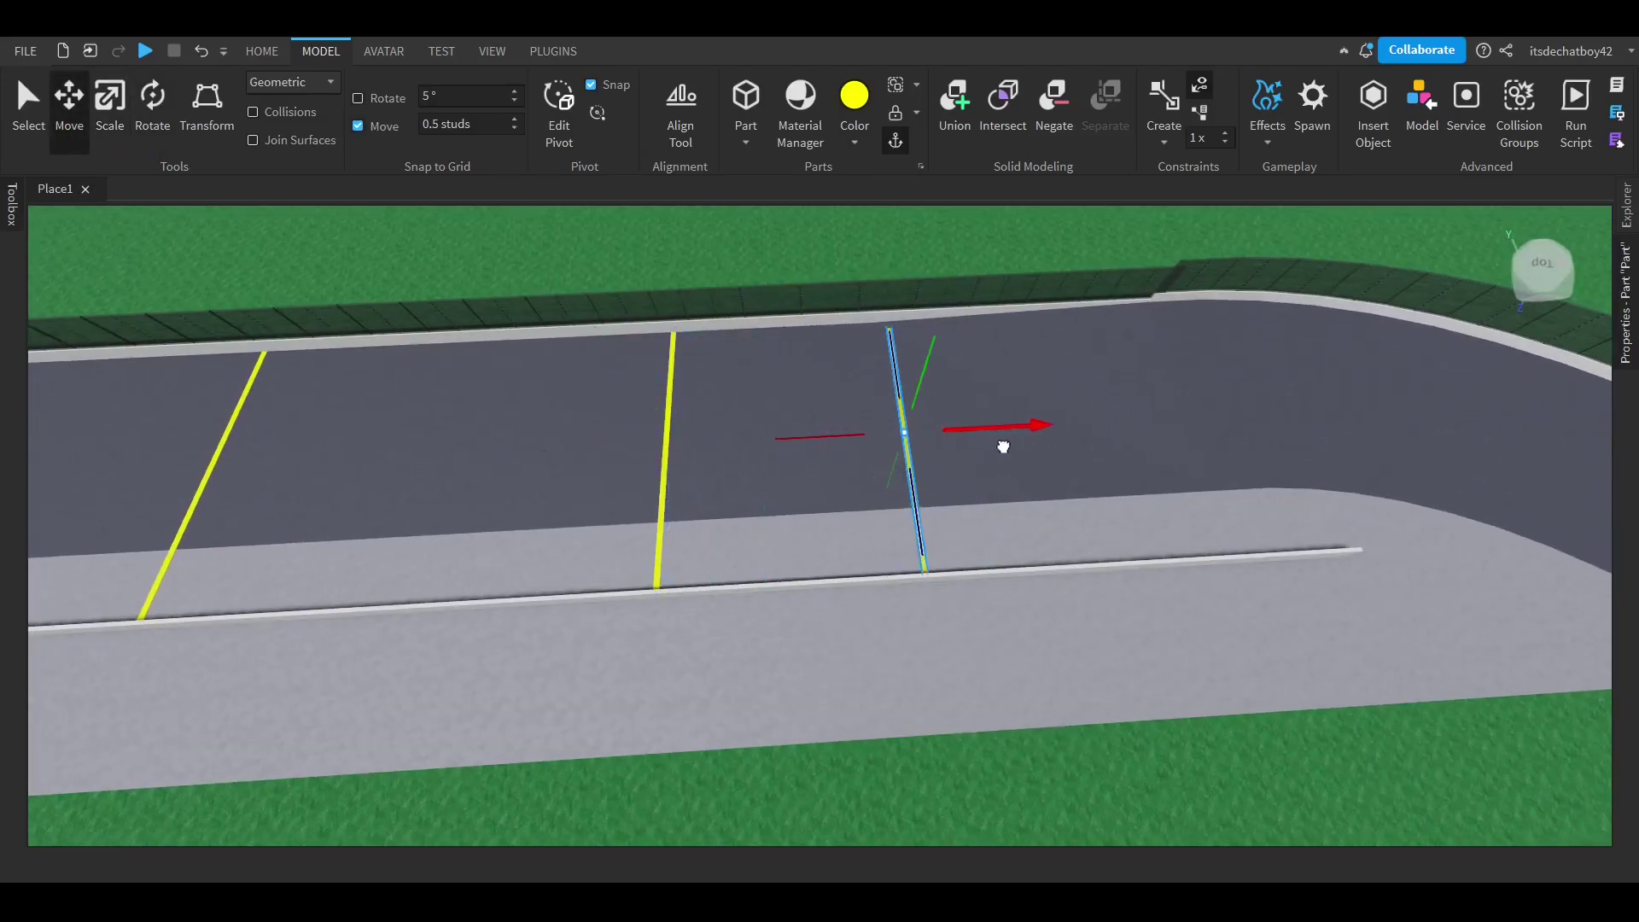
left_click_drag(1004, 446, 1041, 446)
right_click_drag(858, 381, 845, 294)
left_click(845, 293)
Examine the overall oval layout and the yellow lines from above.
scroll(845, 292, "down", 5)
scroll(968, 444, "down", 2)
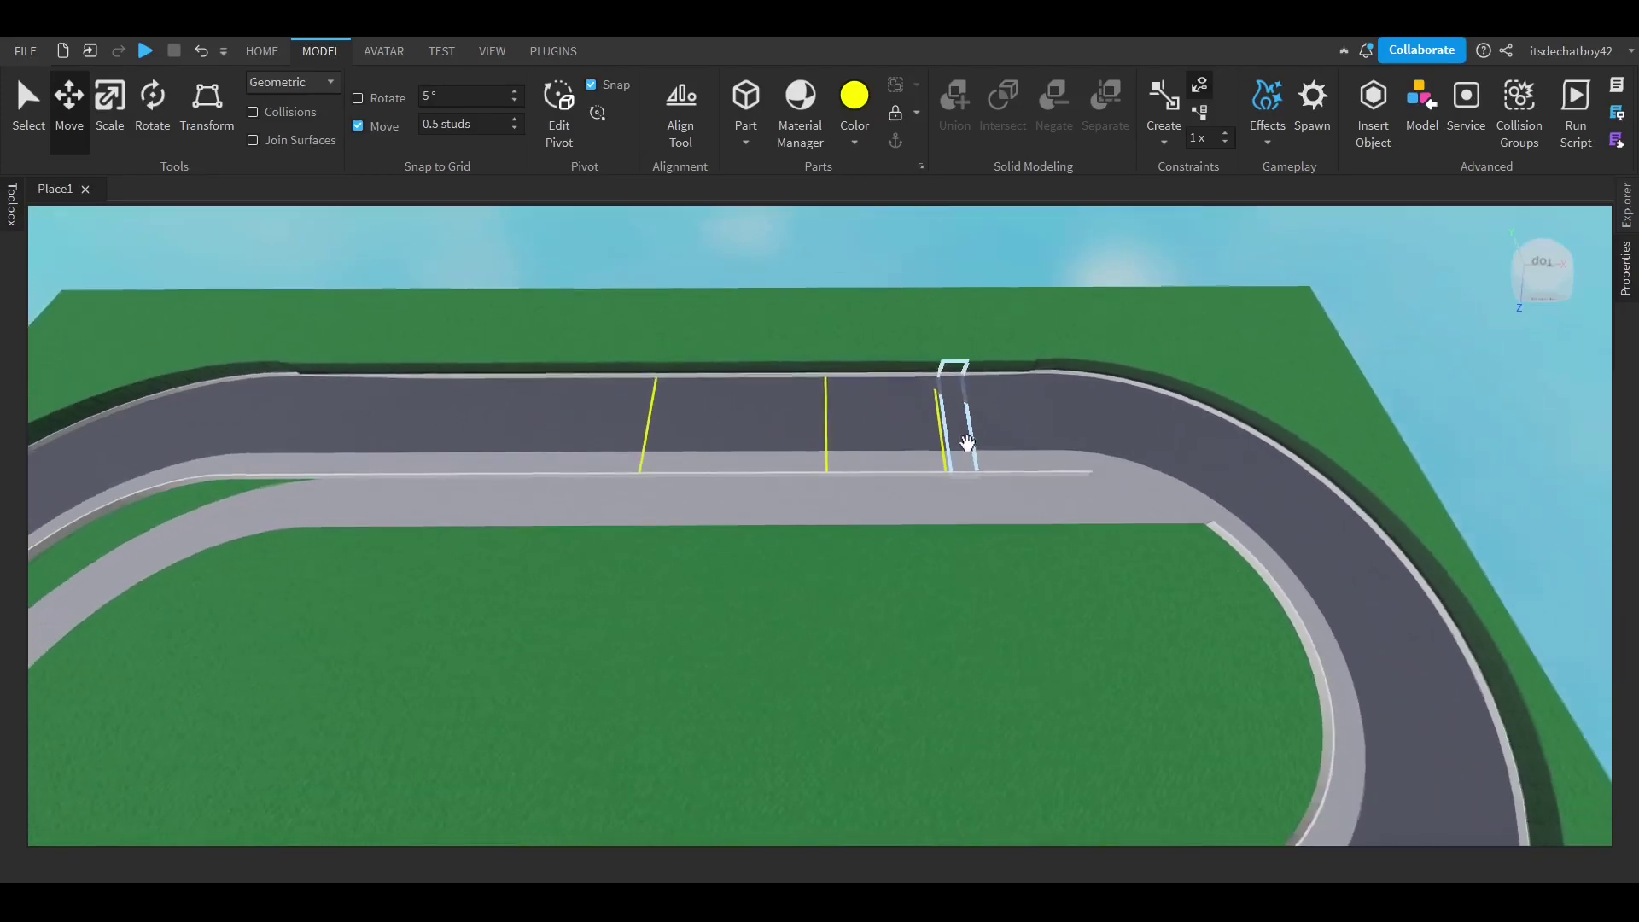
scroll(794, 245, "down", 10)
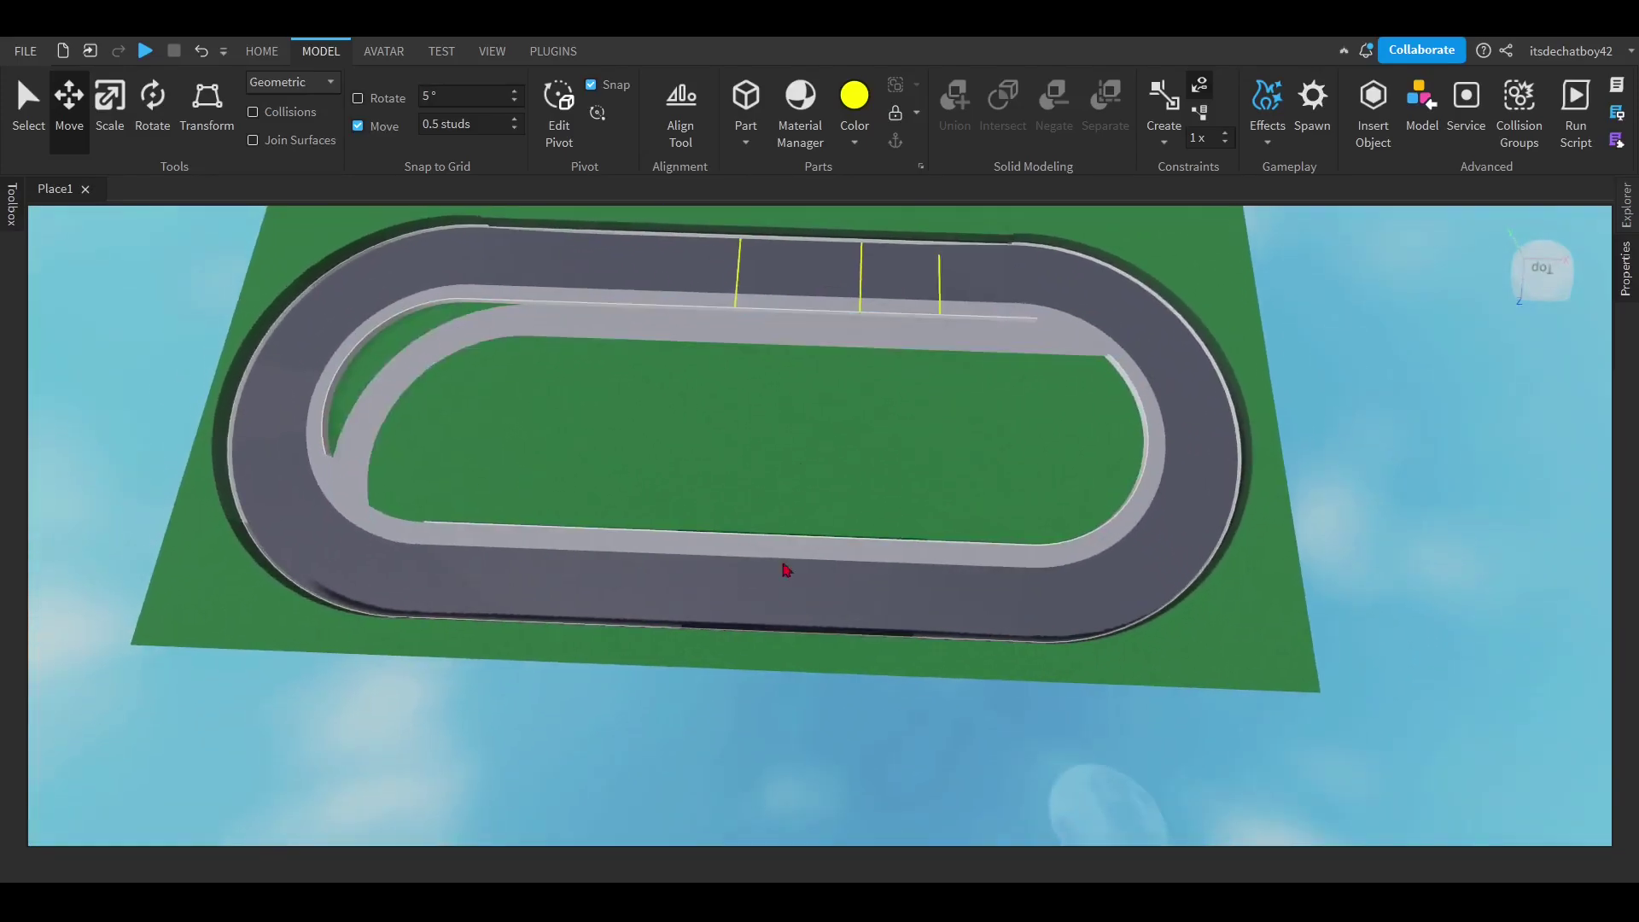
key("a")
scroll(776, 454, "down", 2)
right_click_drag(776, 454, 789, 441)
scroll(669, 501, "up", 2)
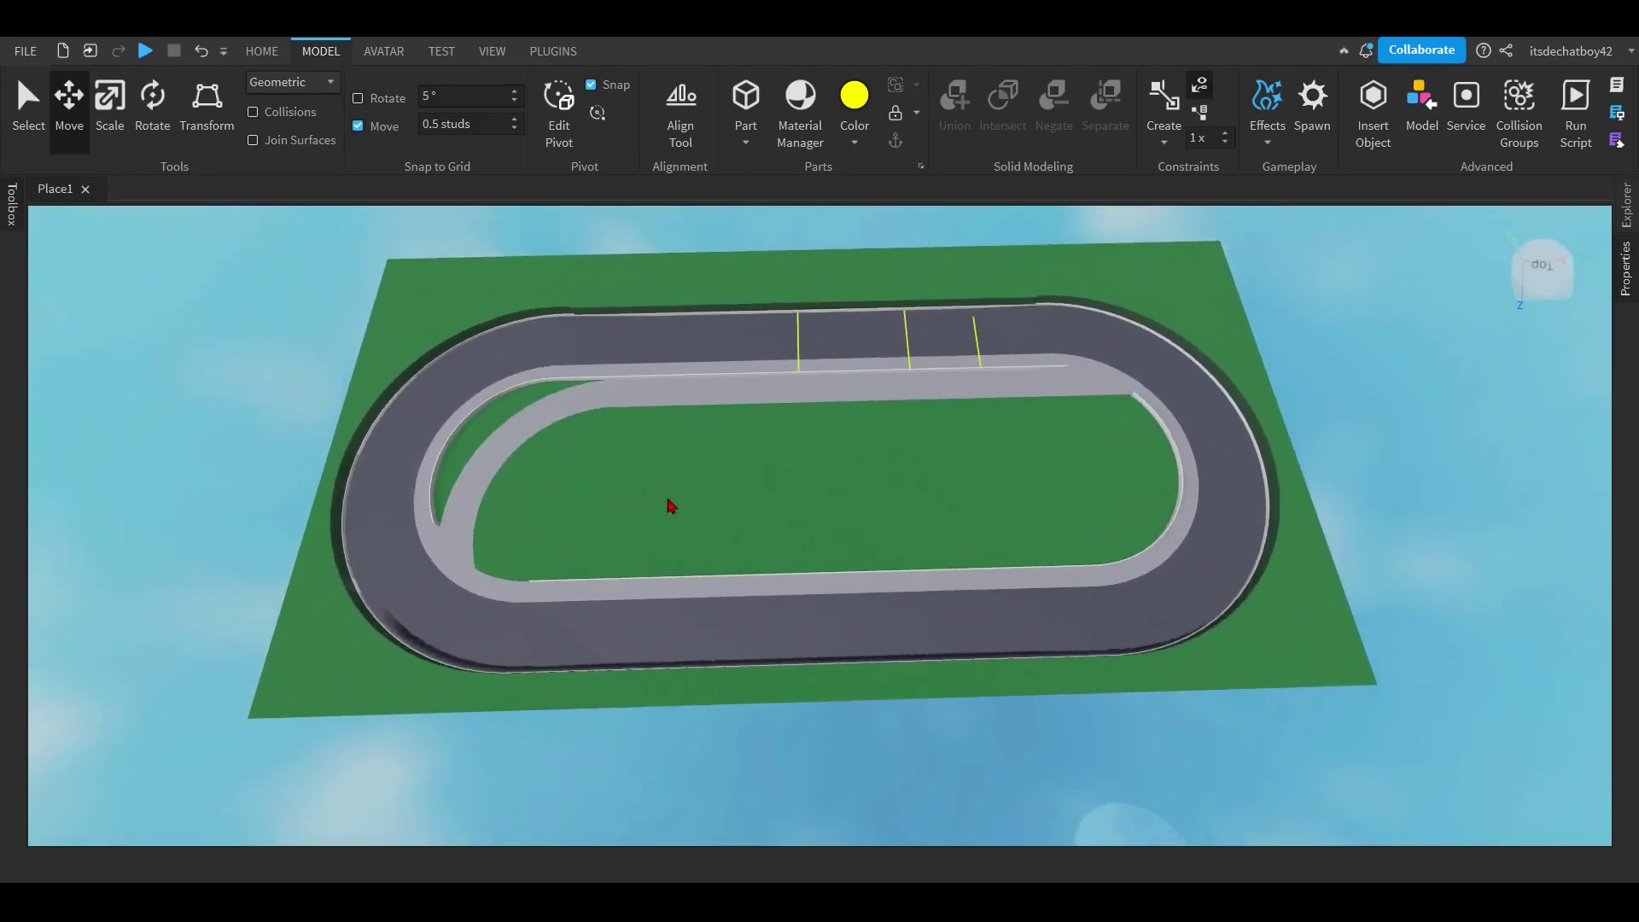
scroll(446, 556, "up", 8)
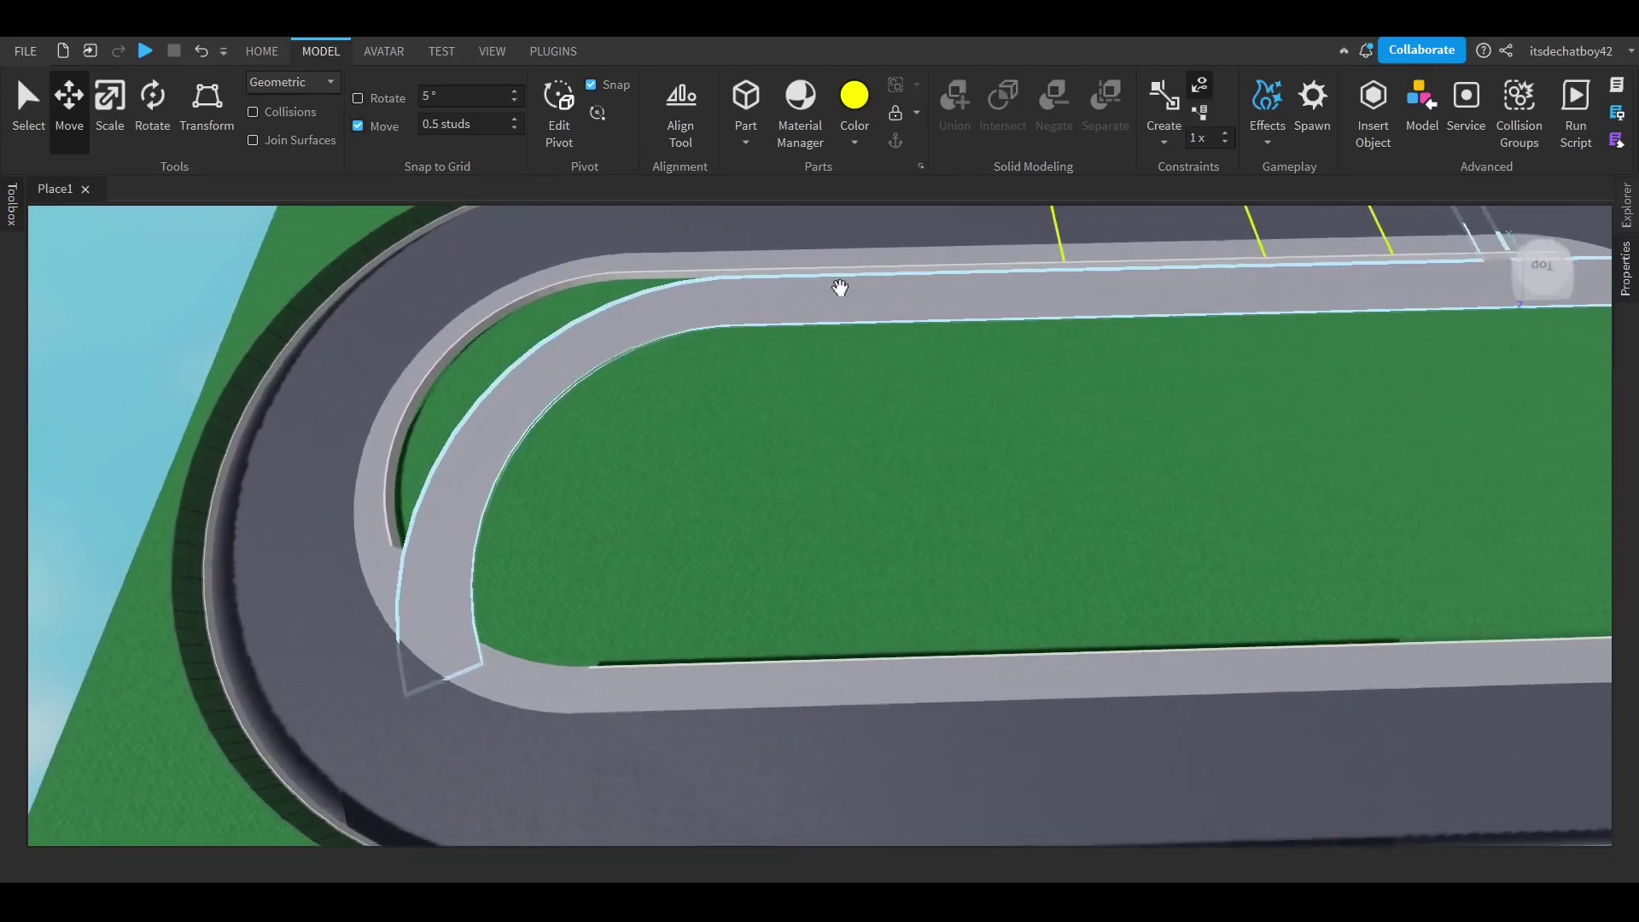
Examine the inner turn up close, including its wall, grass wedge and concrete lane junction.
scroll(374, 440, "up", 10)
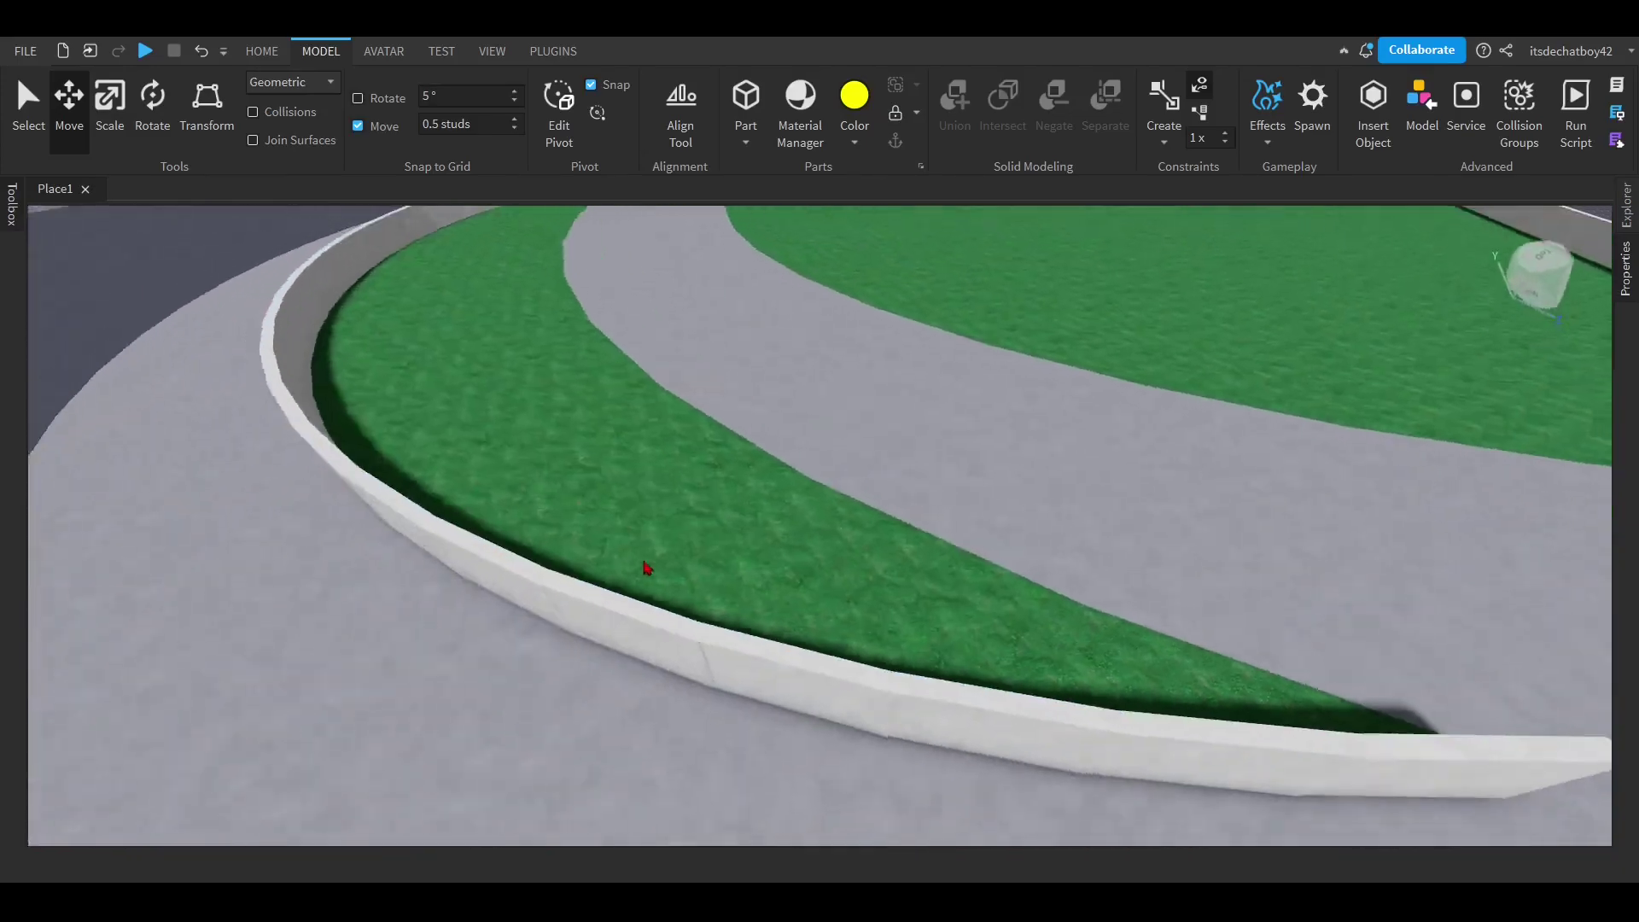
right_click_drag(646, 568, 683, 563)
scroll(827, 622, "down", 4)
key("a")
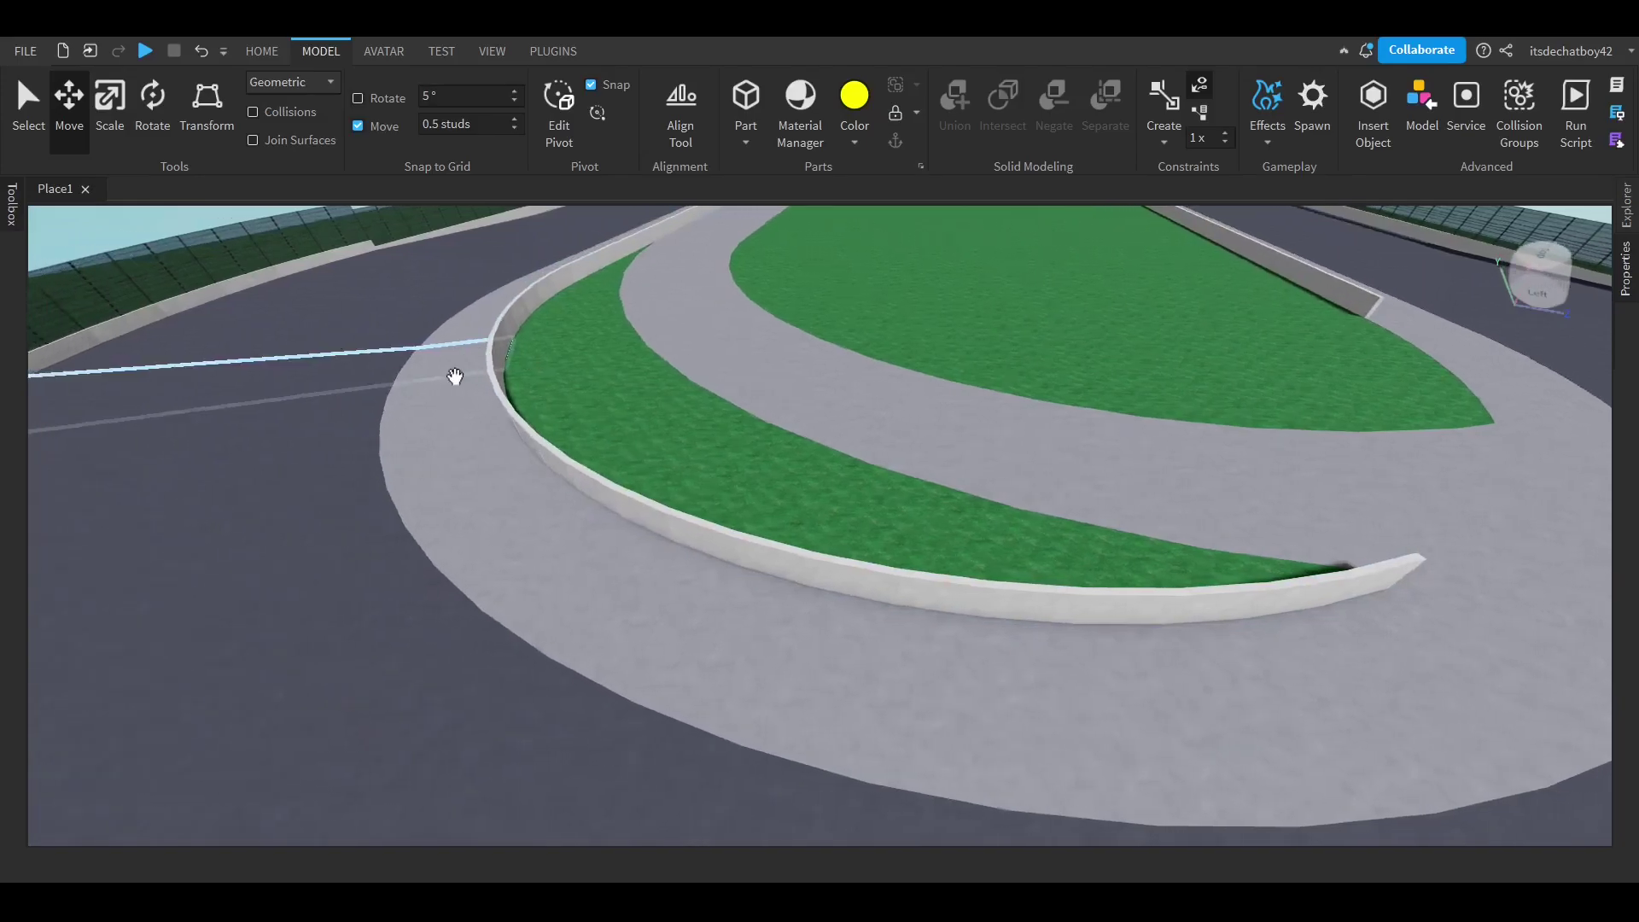
scroll(768, 354, "up", 4)
right_click_drag(768, 354, 966, 402)
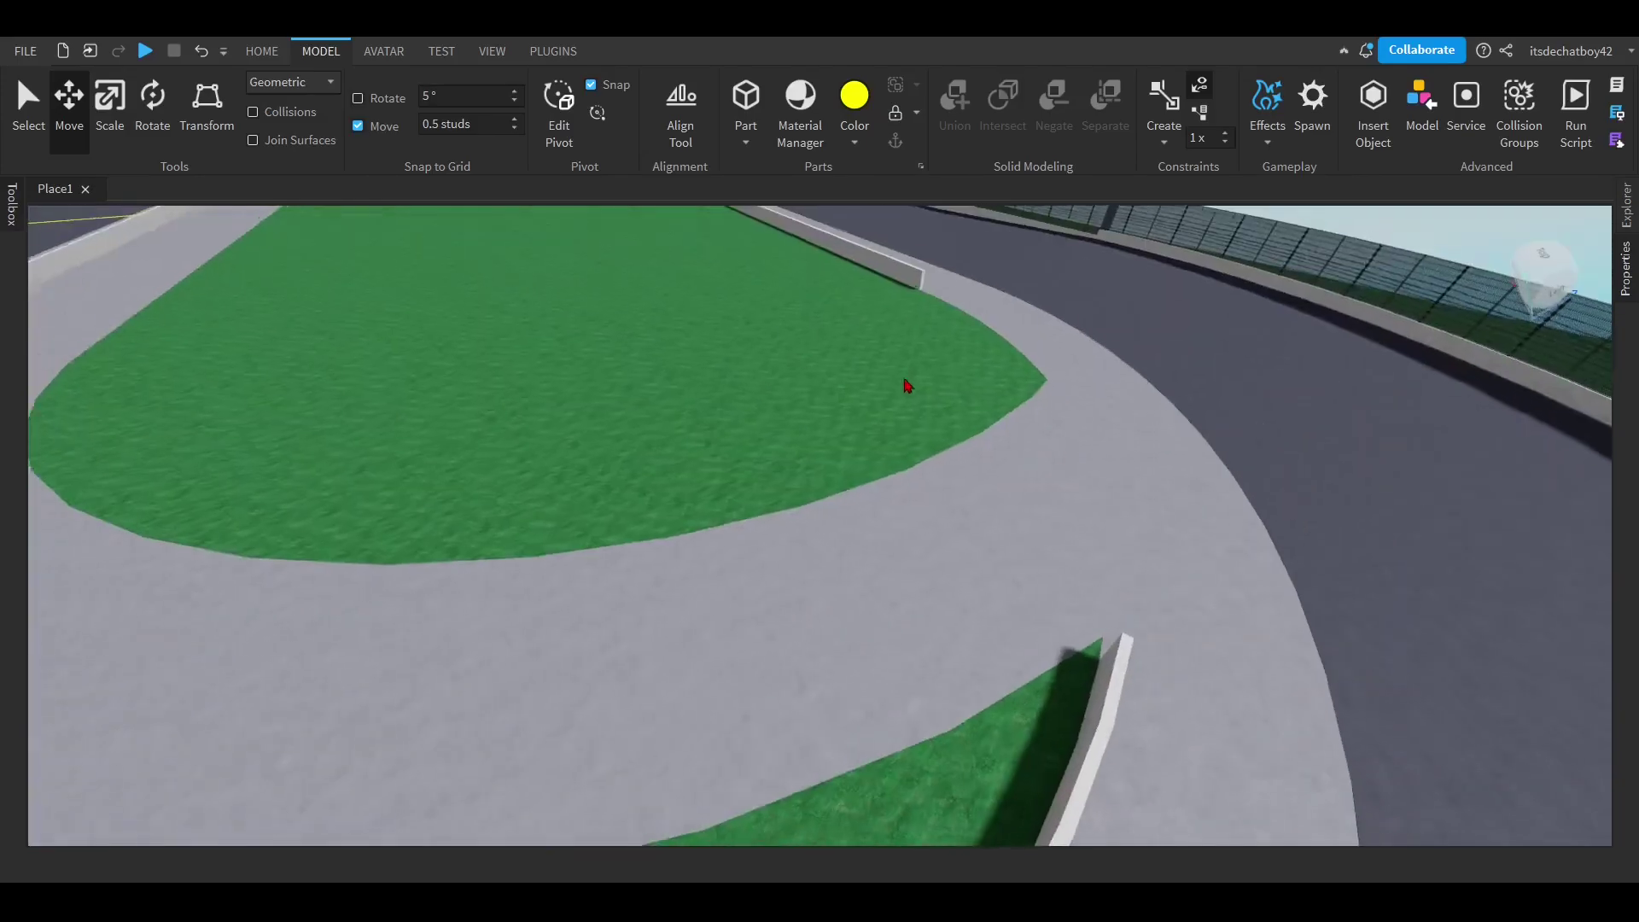
scroll(1057, 576, "down", 2)
right_click_drag(1057, 576, 1016, 547)
key("a")
scroll(670, 238, "up", 4)
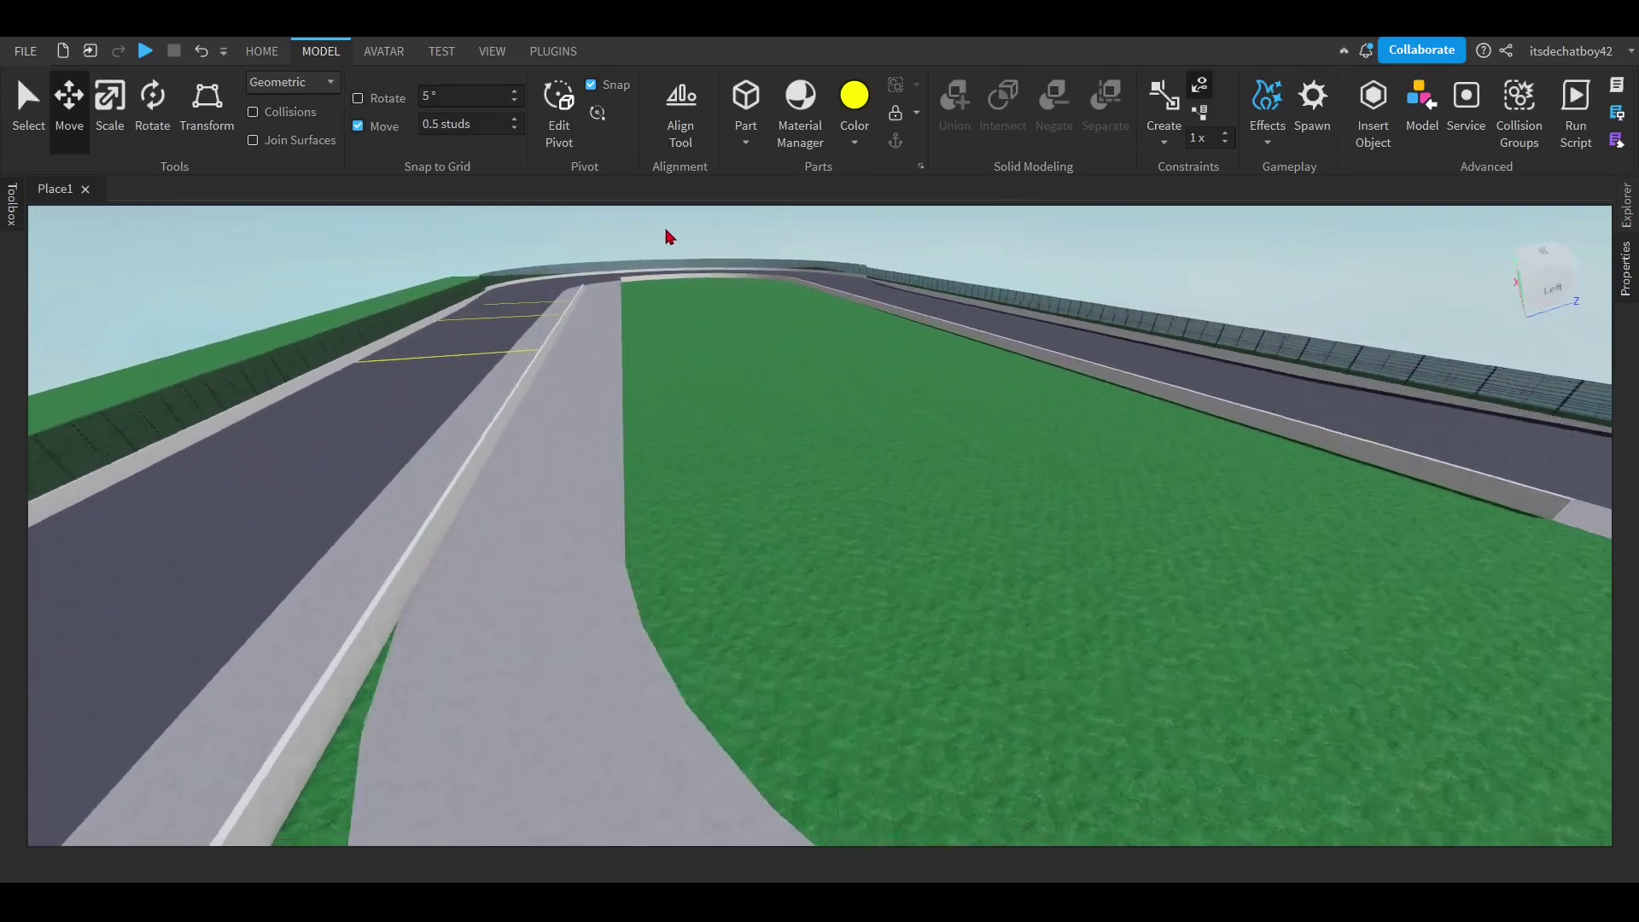
key("w")
right_click_drag(672, 239, 670, 235)
scroll(838, 416, "down", 4)
Box-select the track parts to review the whole oval, then clear the selection.
scroll(839, 417, "down", 10)
left_click_drag(197, 240, 1338, 681)
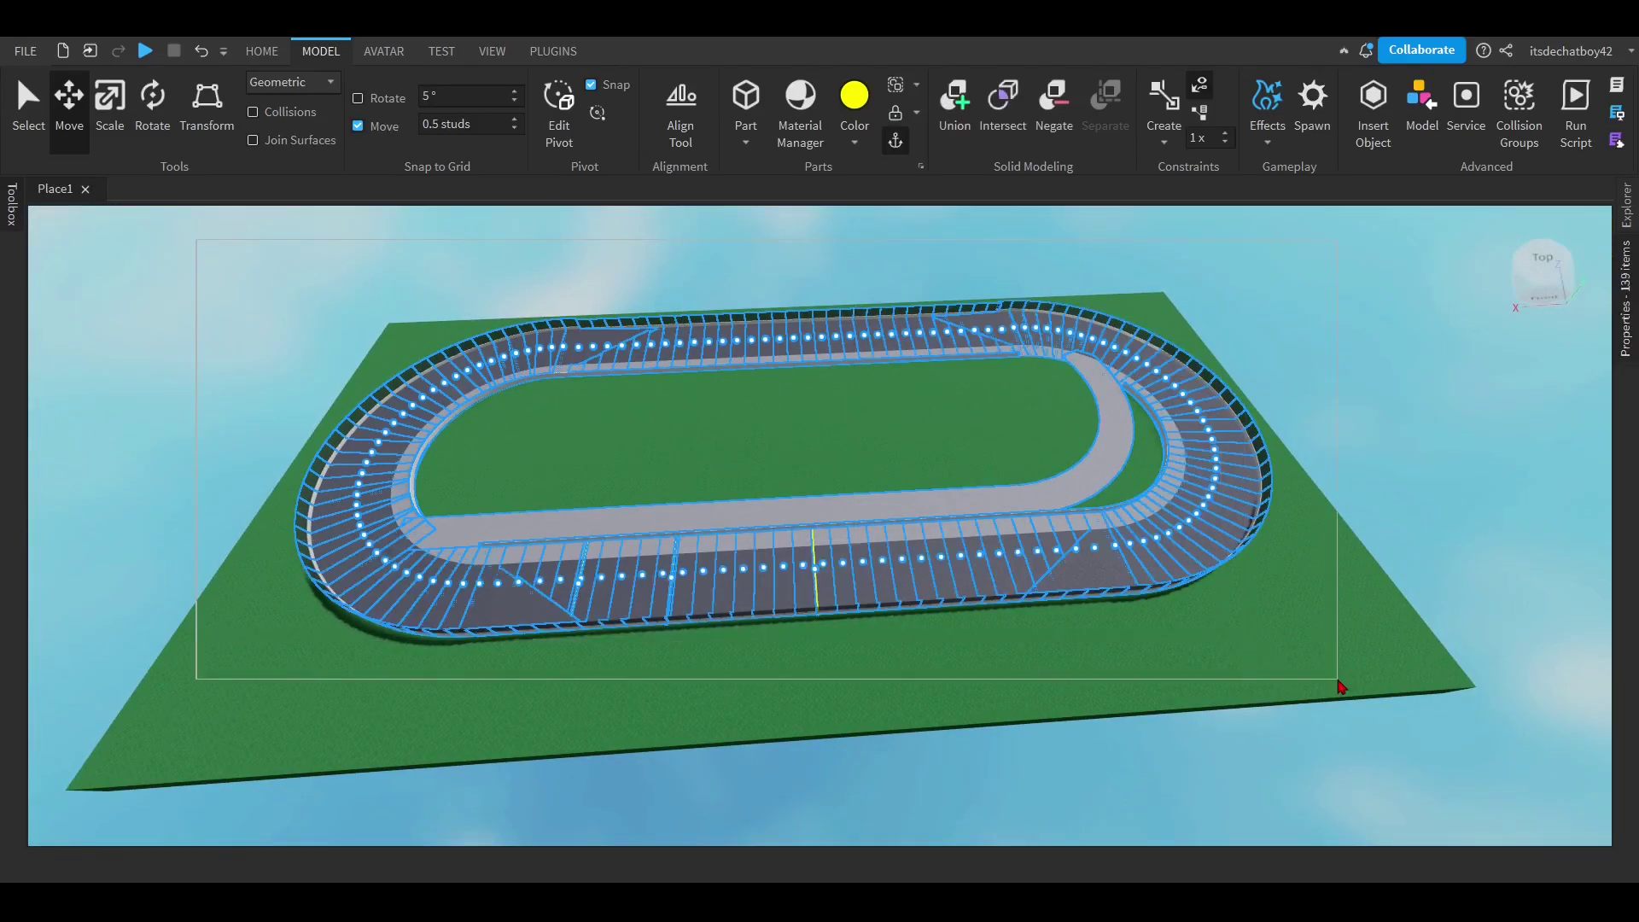
left_click(1068, 658)
scroll(637, 604, "up", 5)
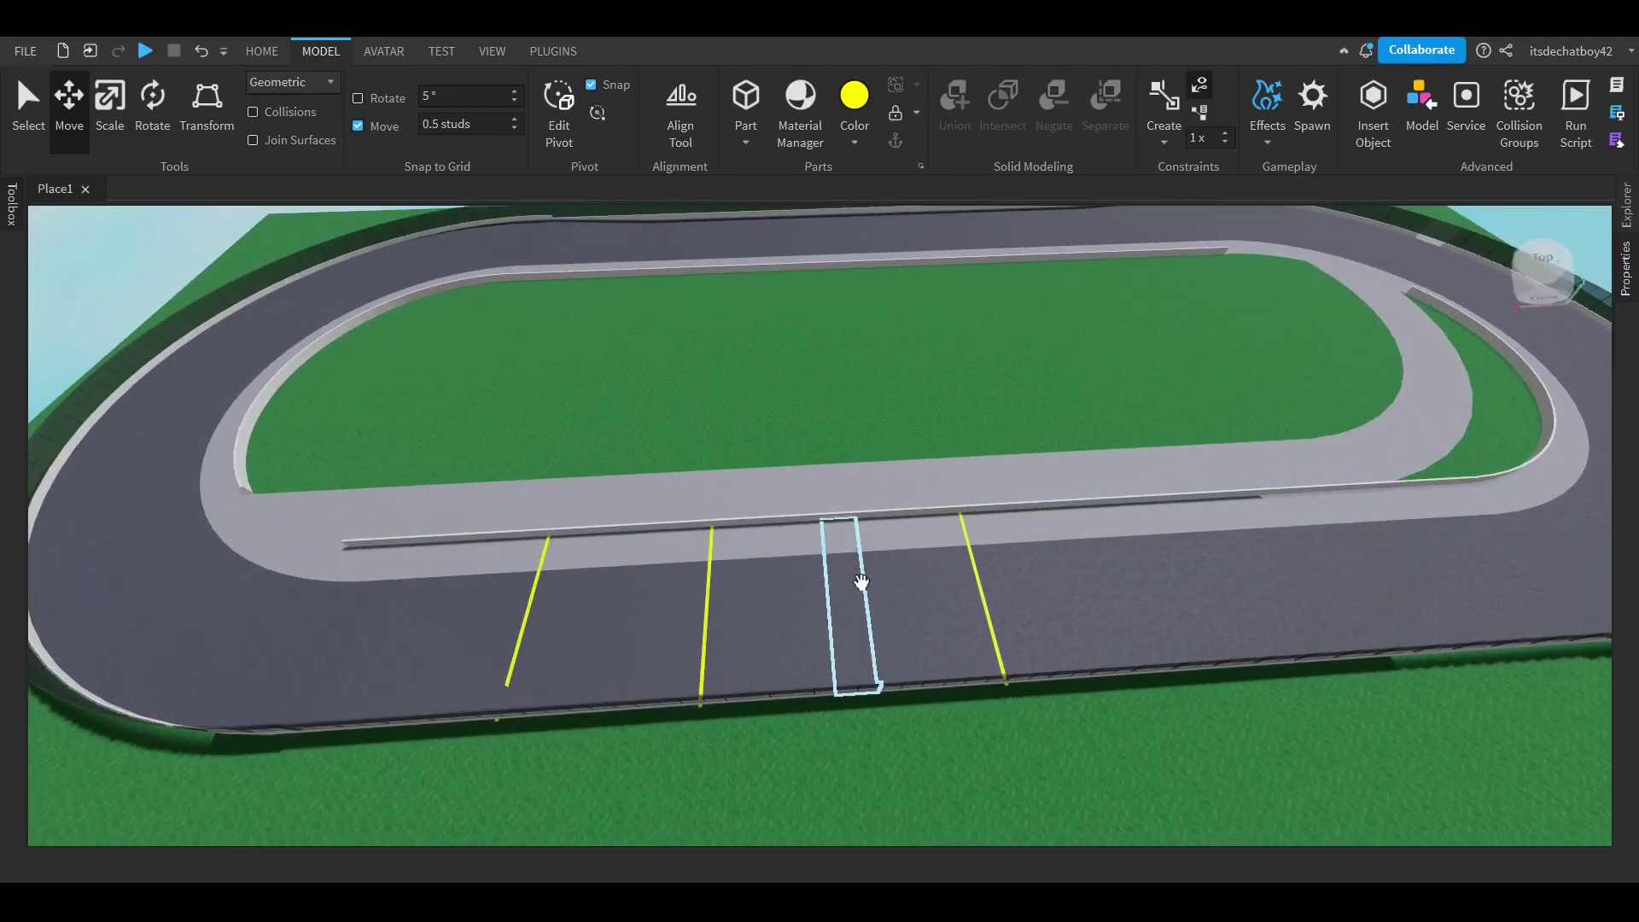
scroll(1007, 574, "up", 10)
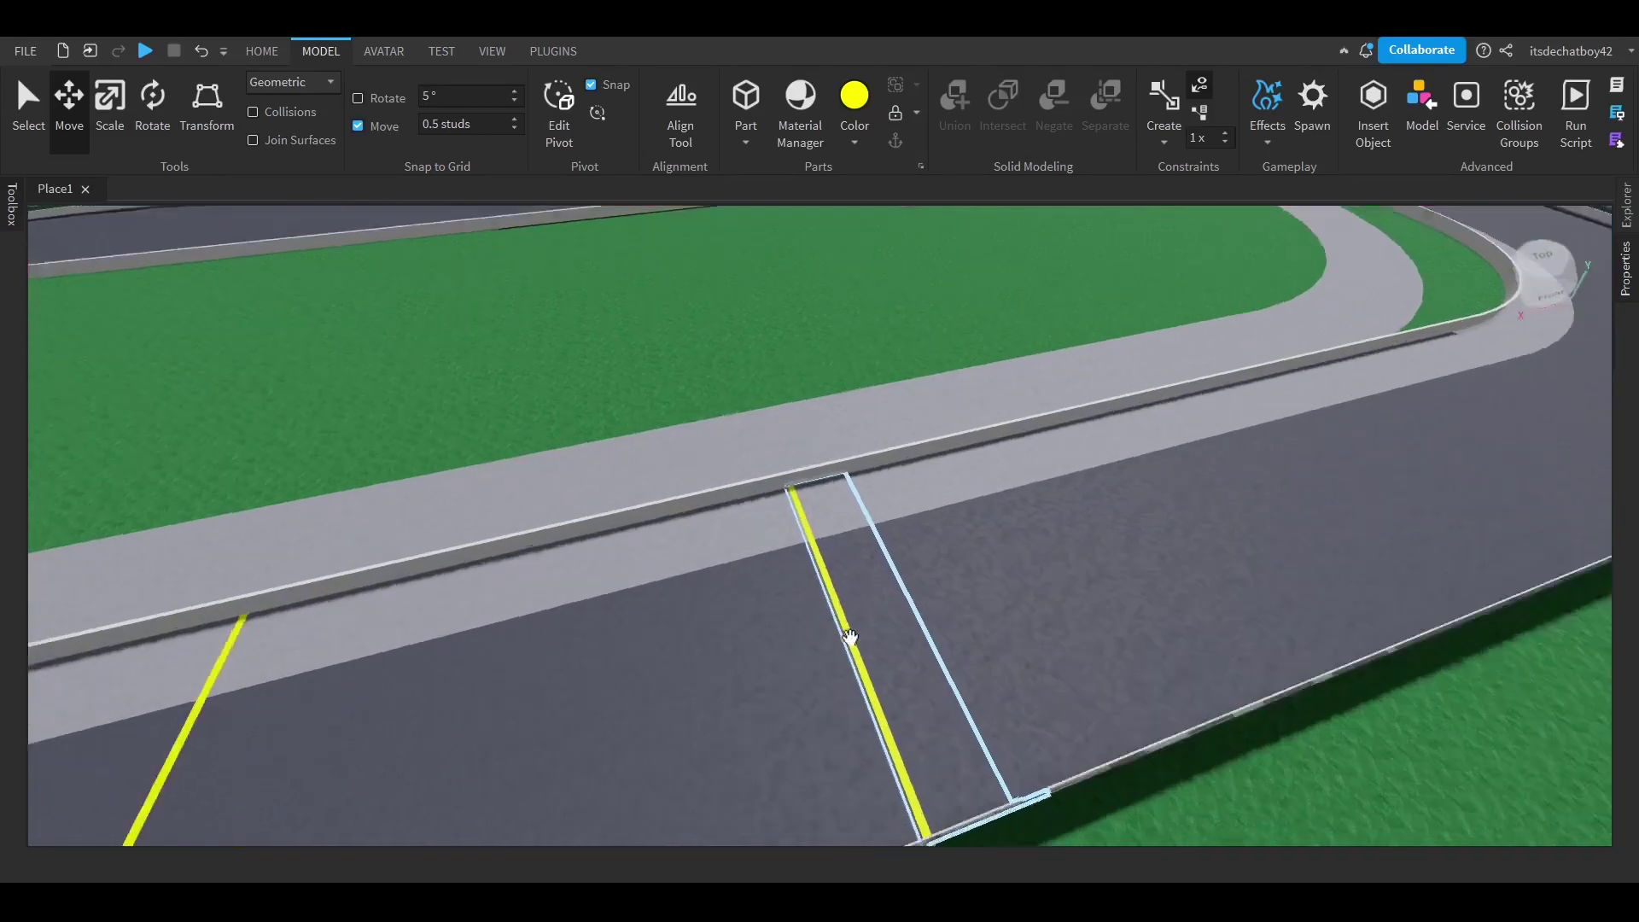
scroll(839, 636, "down", 10)
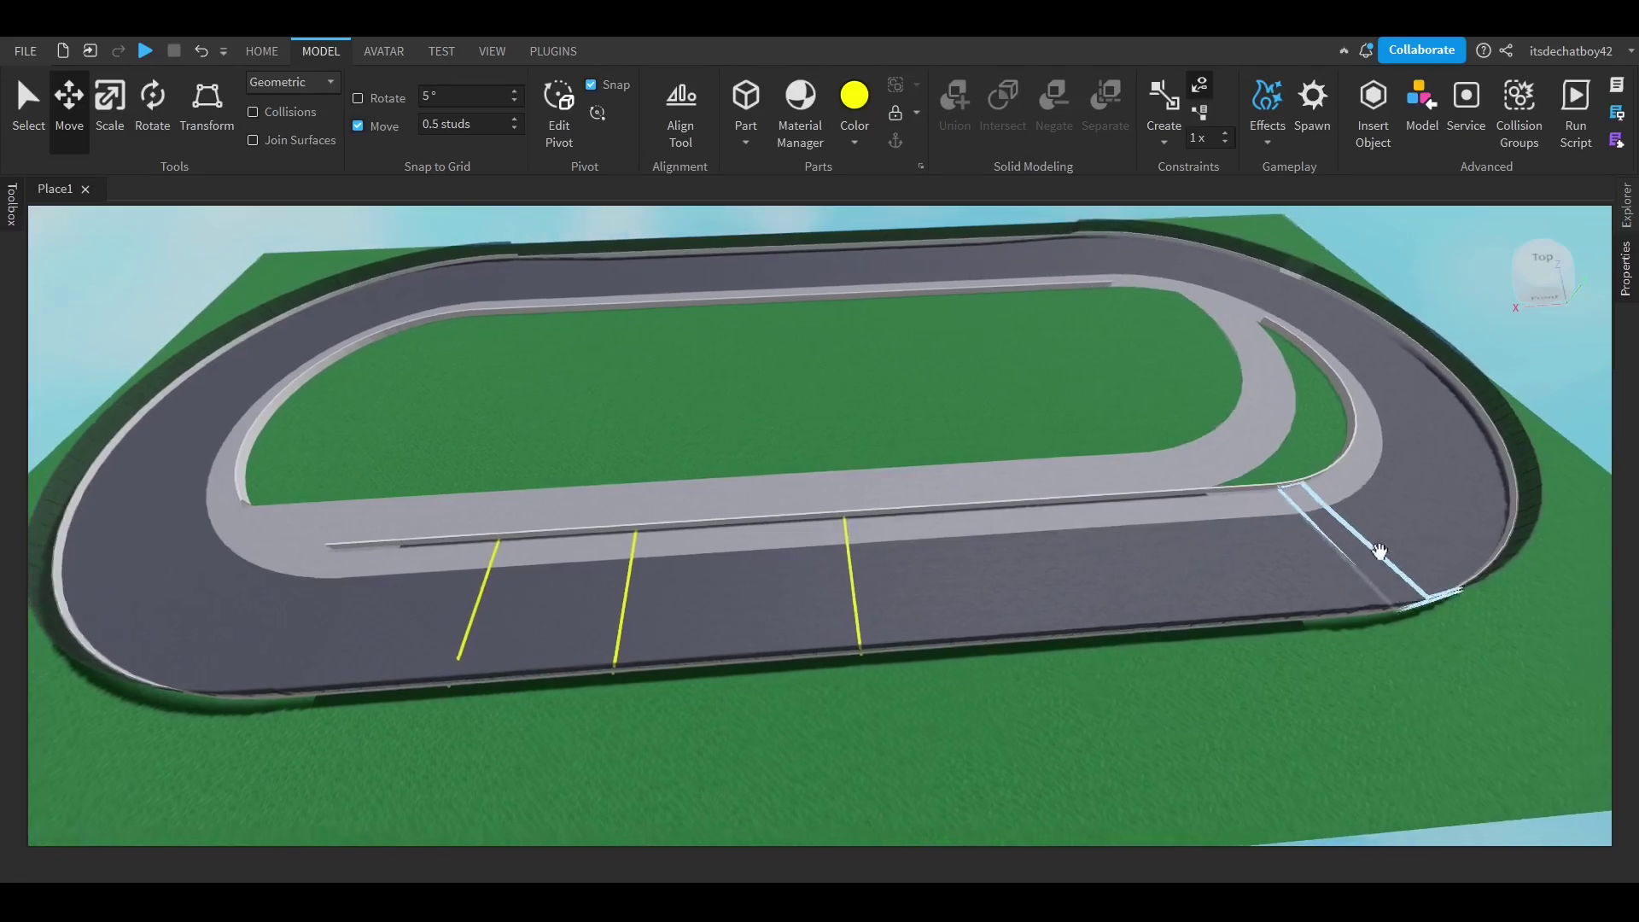
key("s")
key("d")
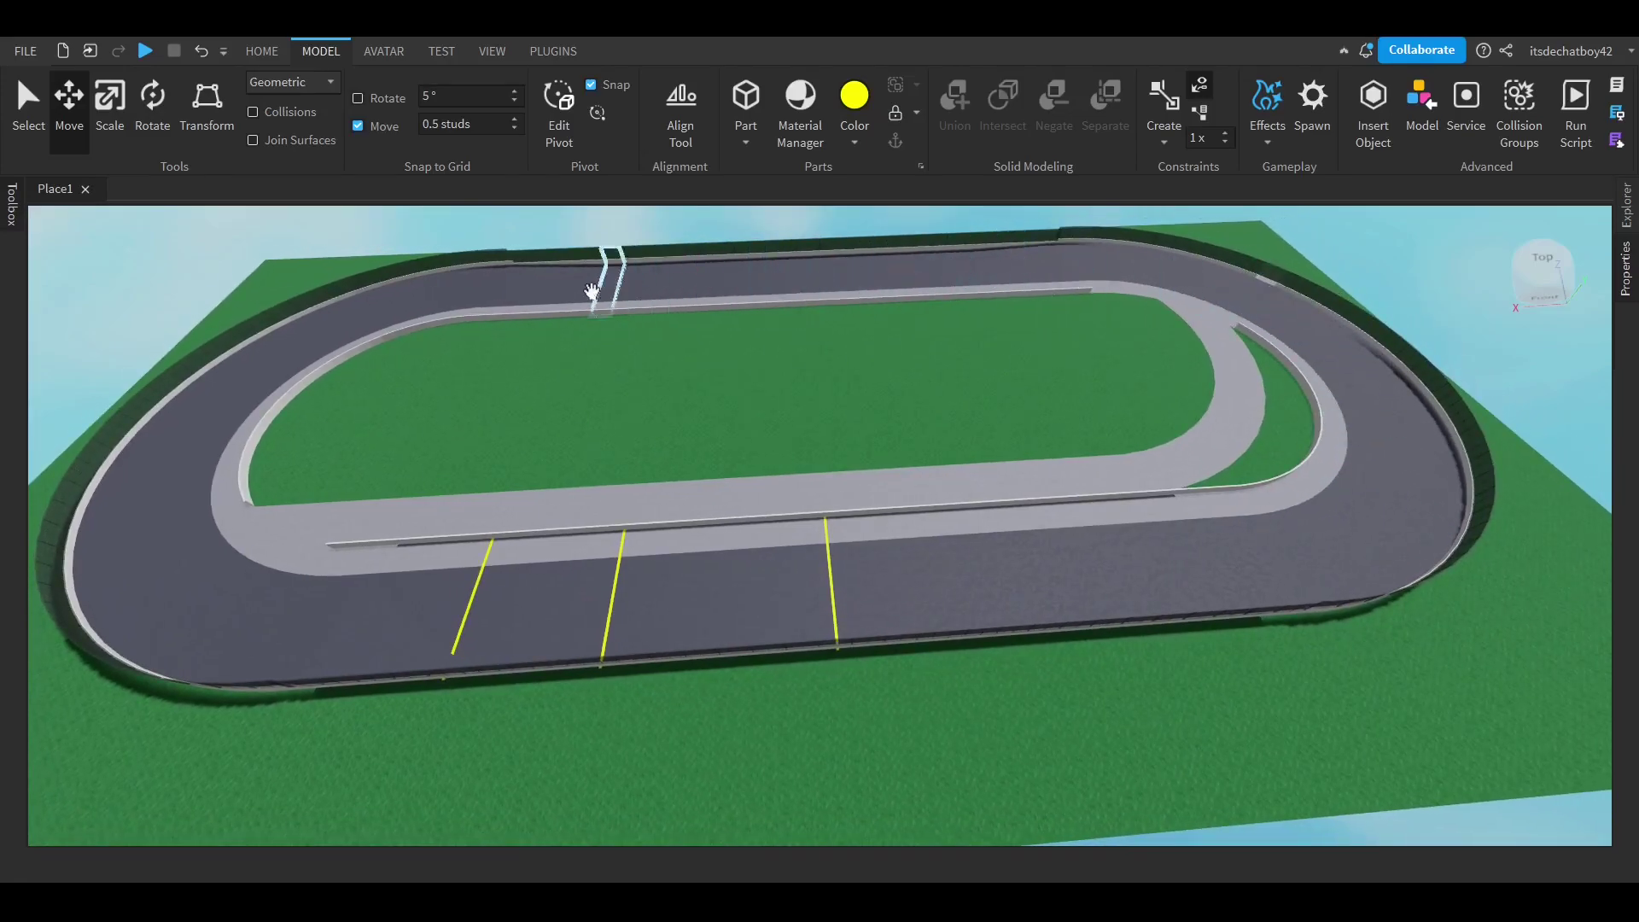
scroll(1079, 669, "down", 8)
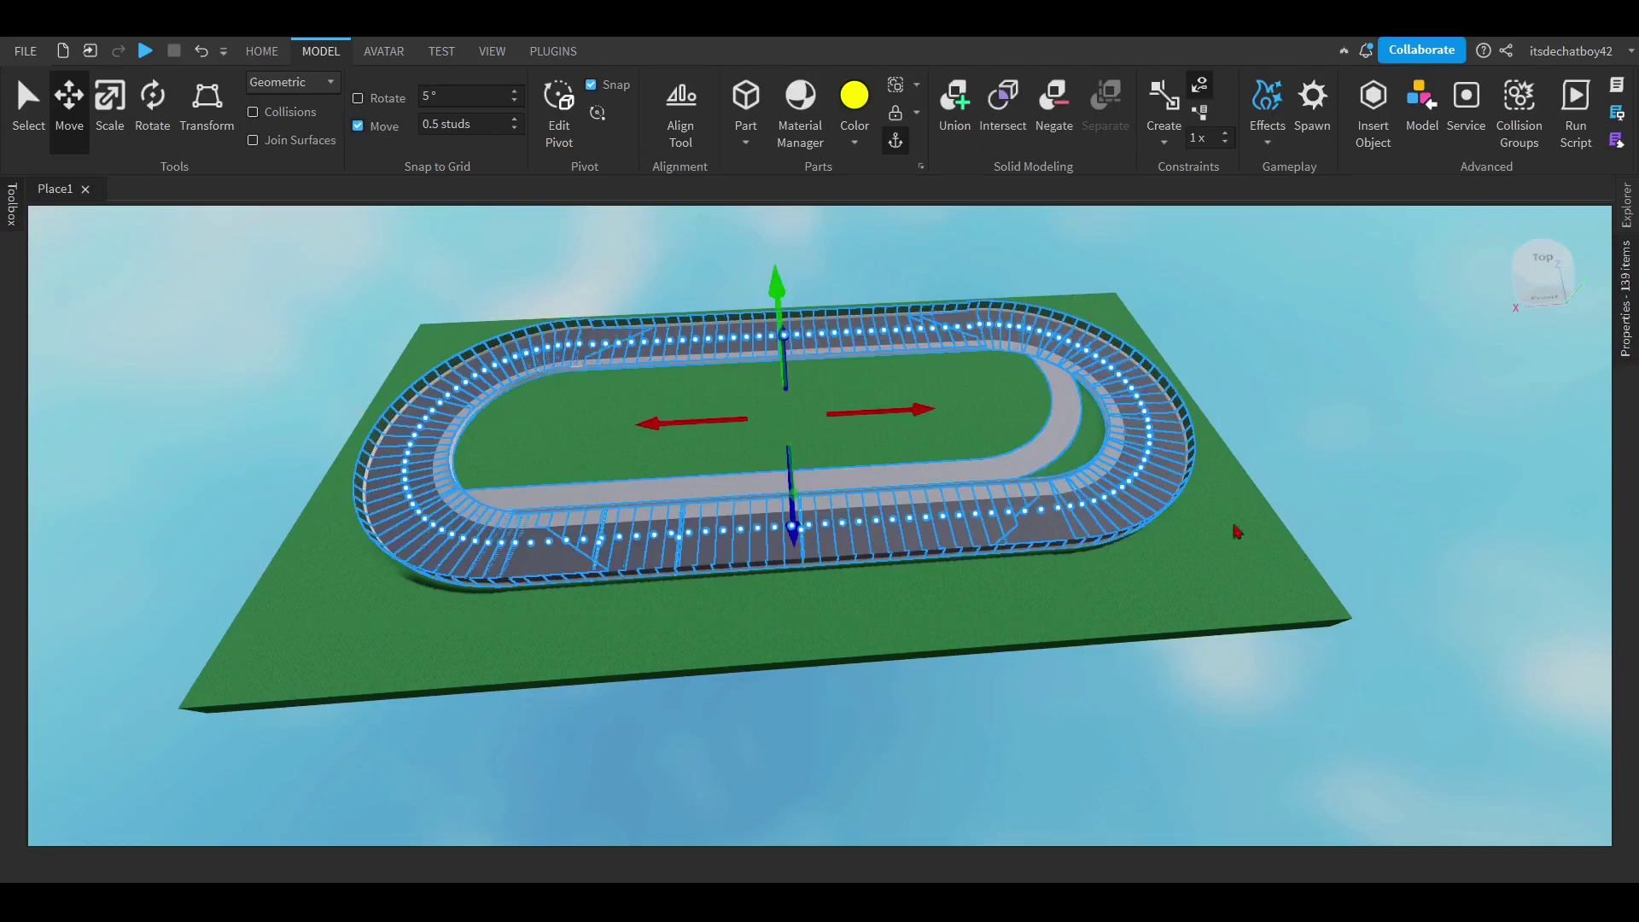
left_click(1199, 517)
key("s")
left_click_drag(275, 262, 1517, 798)
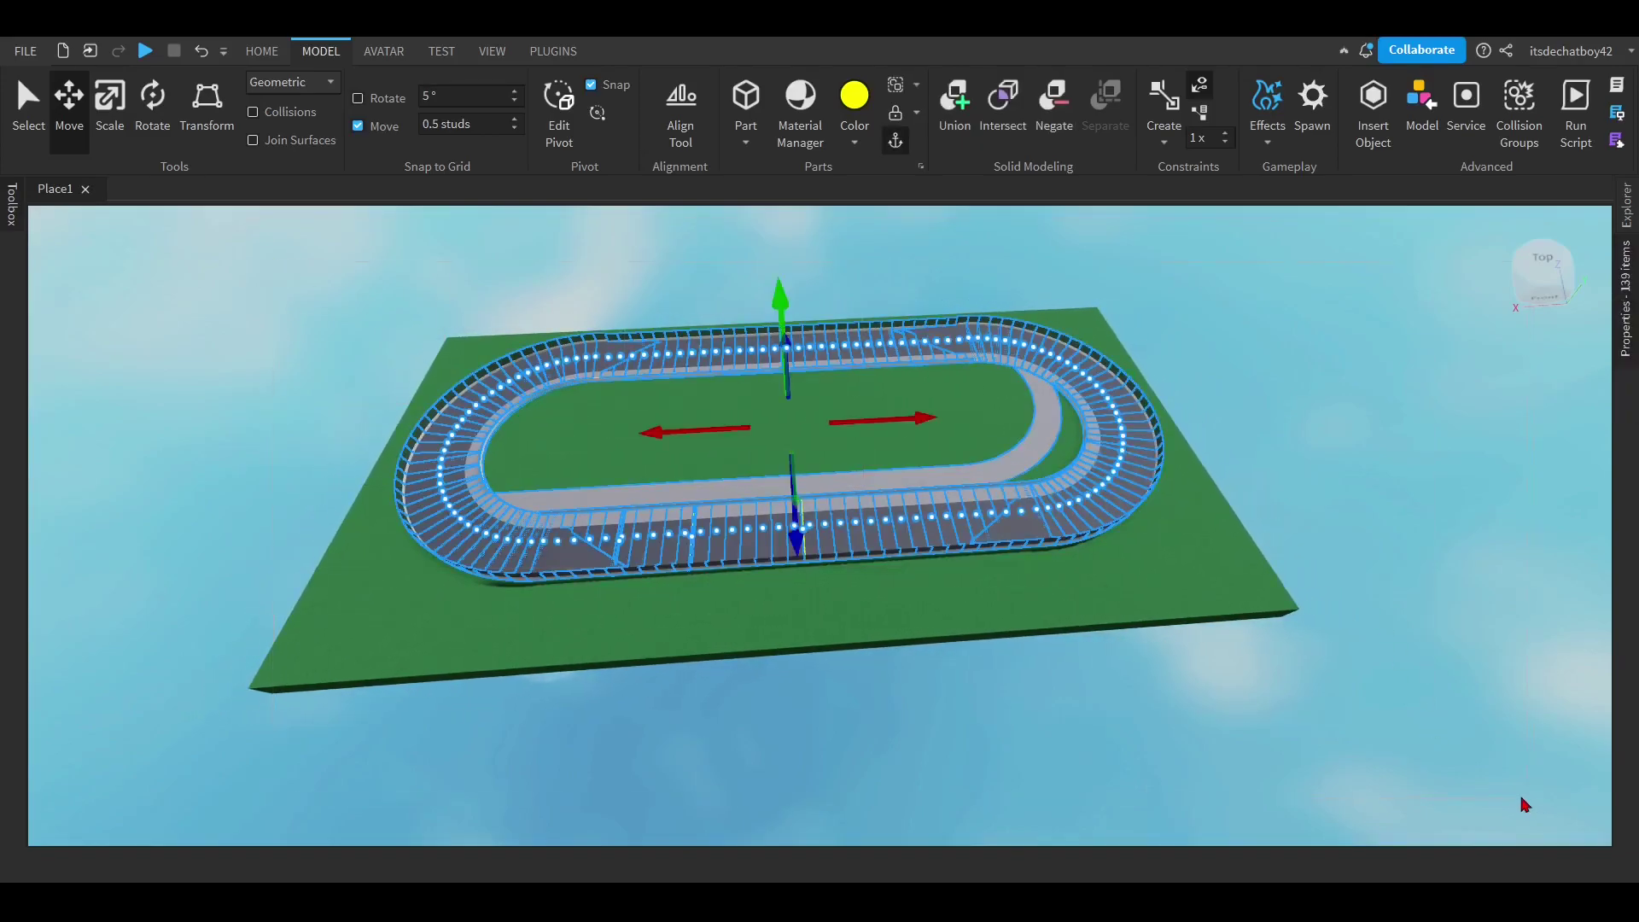
left_click(1136, 680)
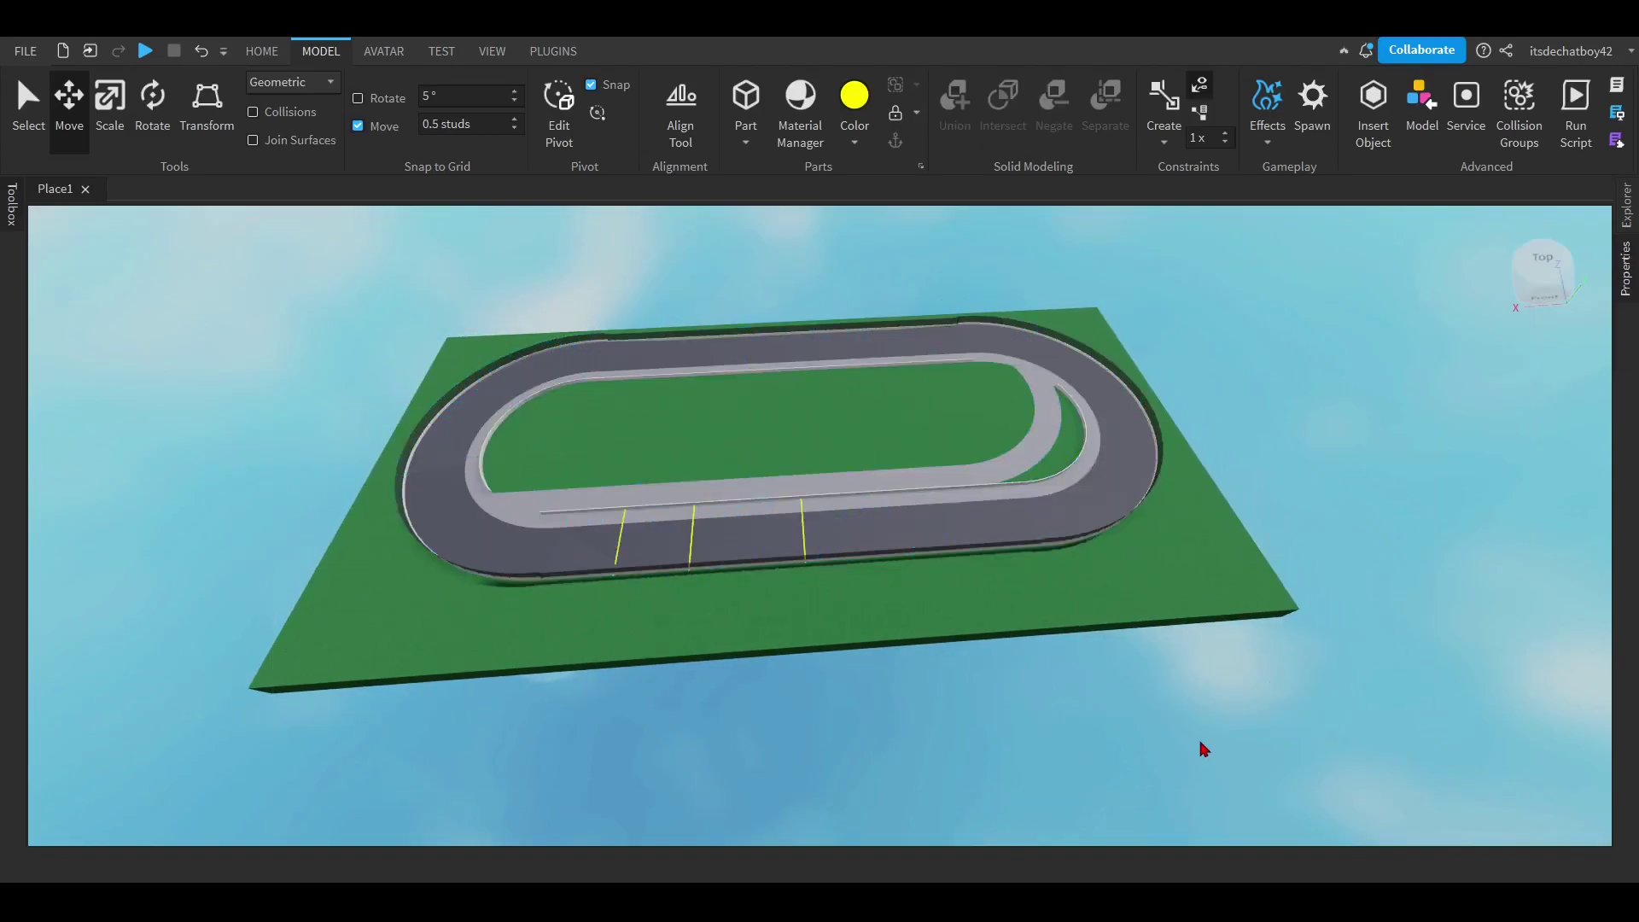
Examine the turn beside the yellow lines and the complete track from an elevated angle.
left_click(538, 542)
scroll(657, 585, "up", 10)
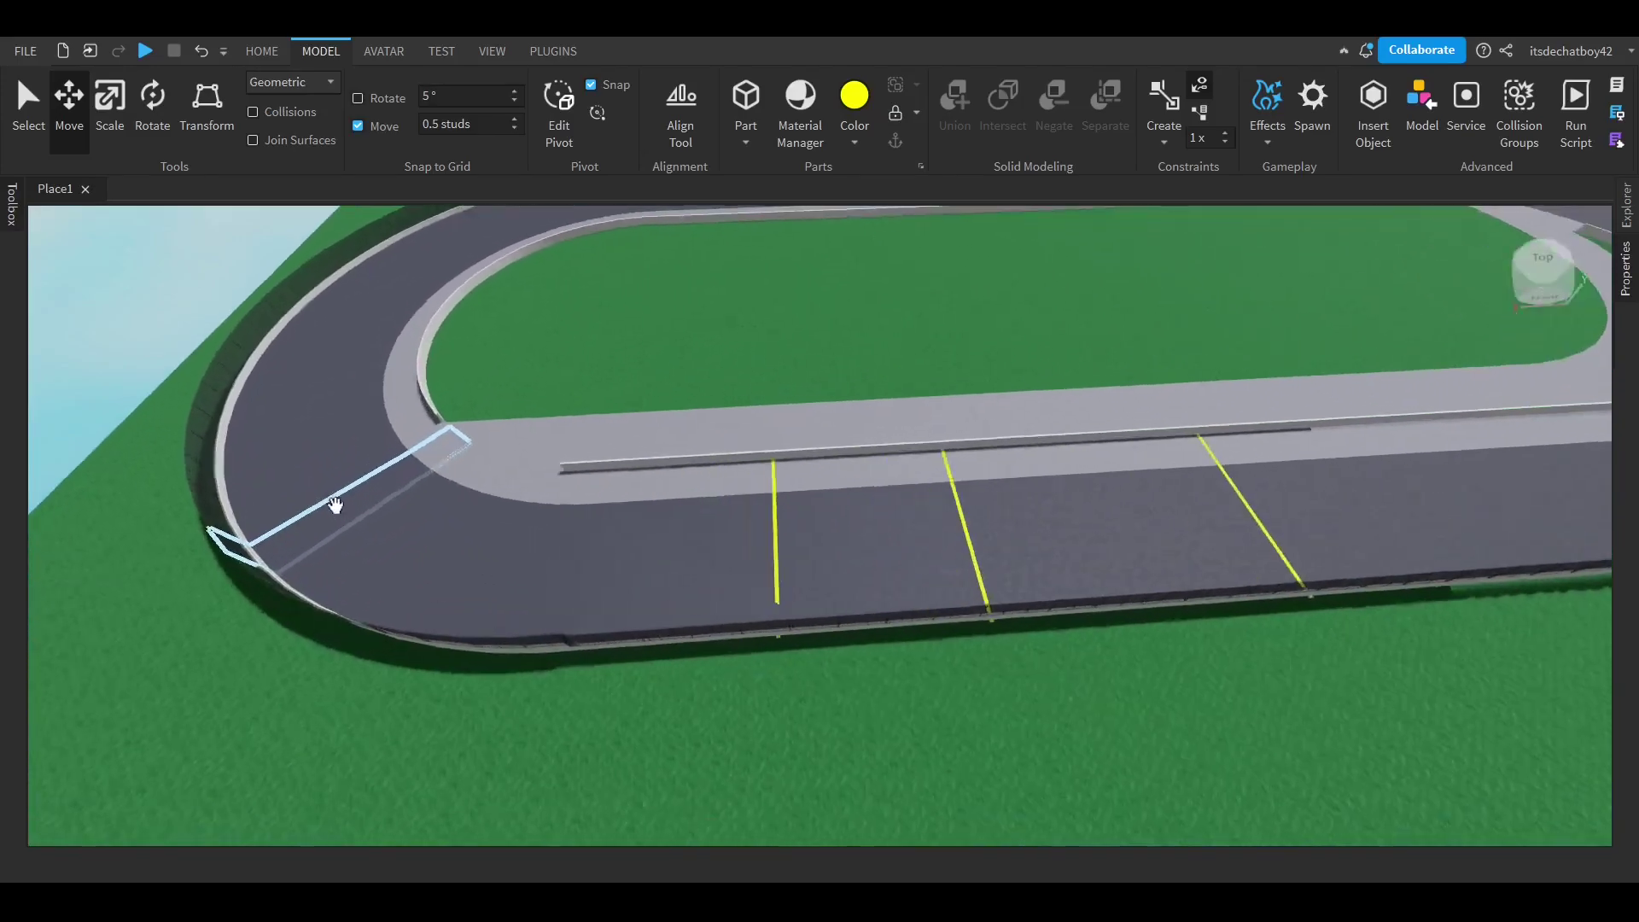
scroll(683, 587, "up", 2)
right_click_drag(751, 559, 845, 513)
scroll(845, 513, "down", 2)
right_click_drag(851, 331, 761, 509)
scroll(756, 522, "down", 7)
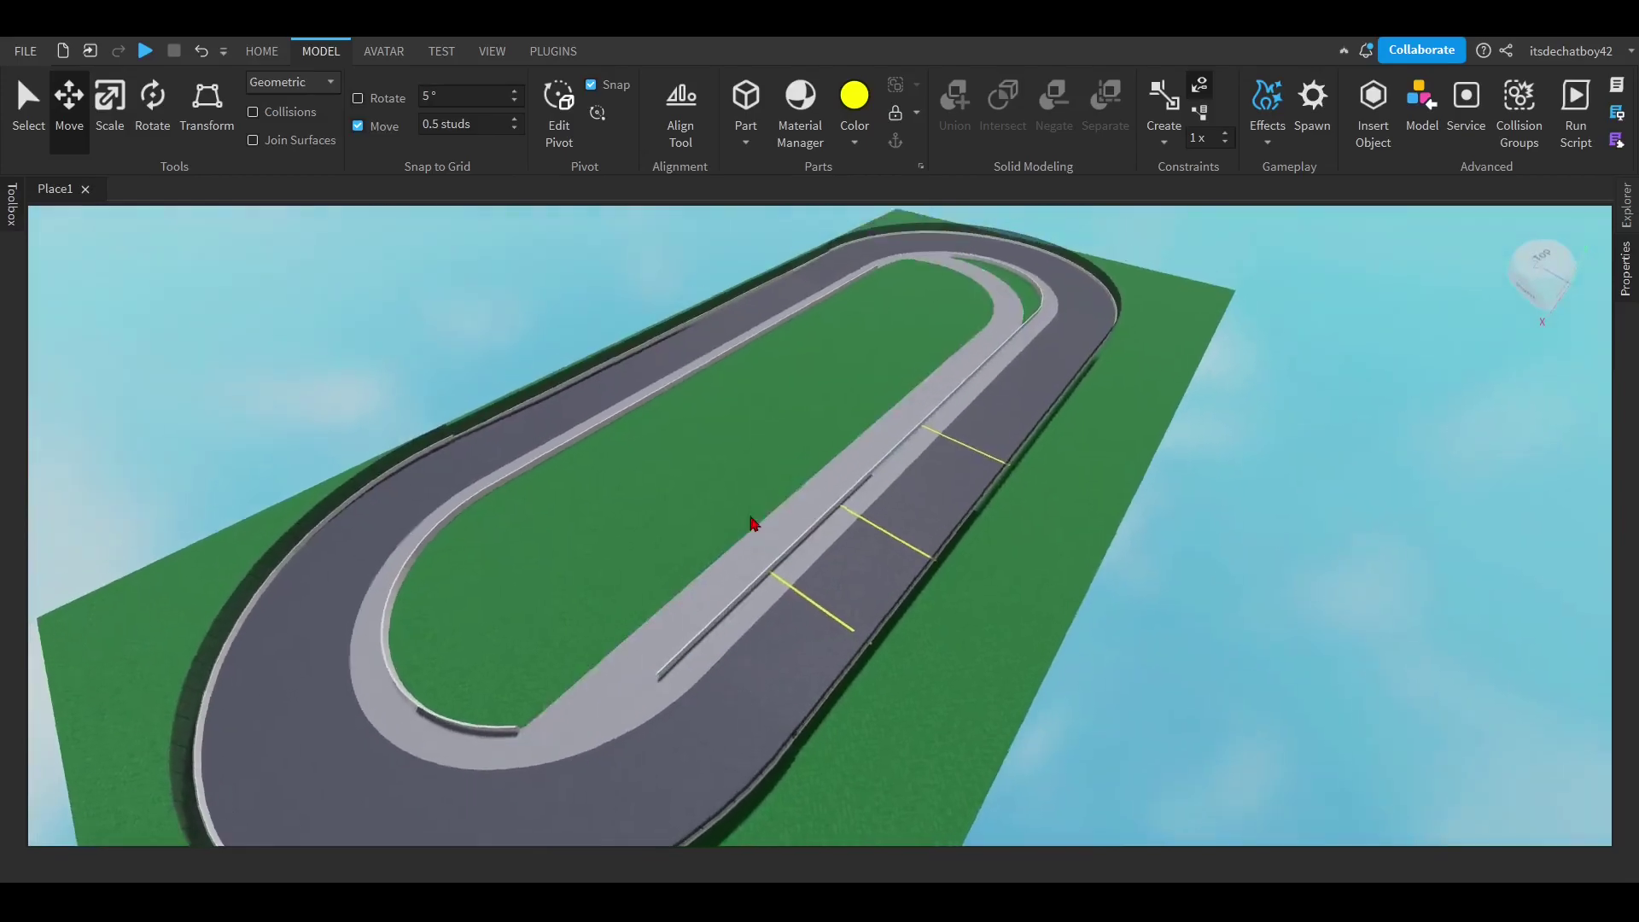
scroll(751, 523, "down", 2)
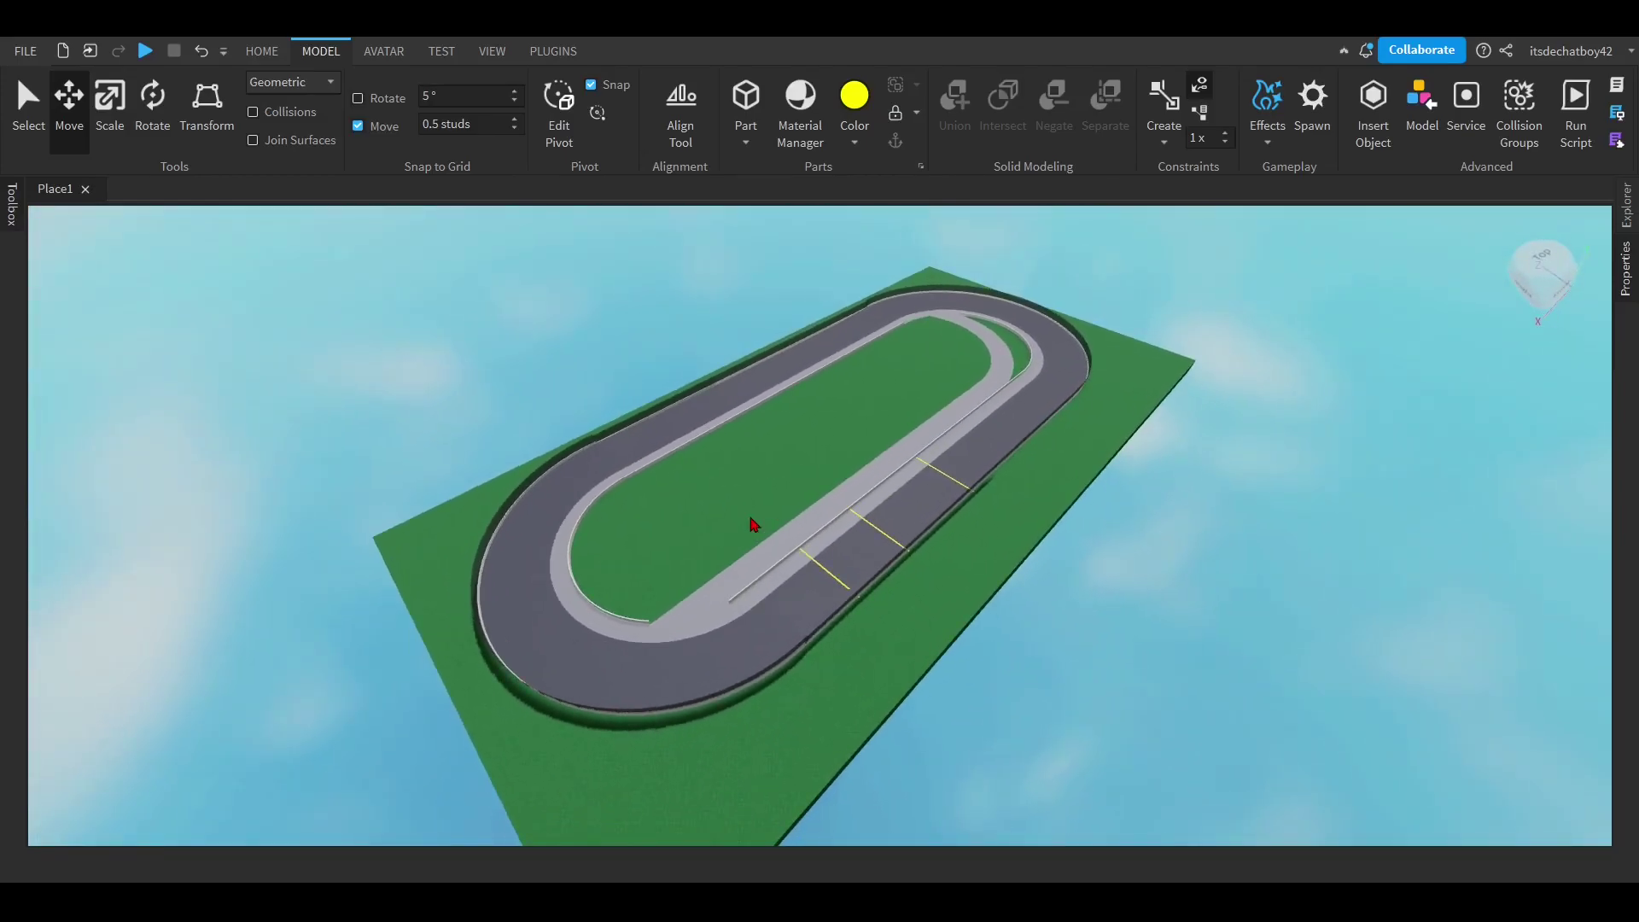